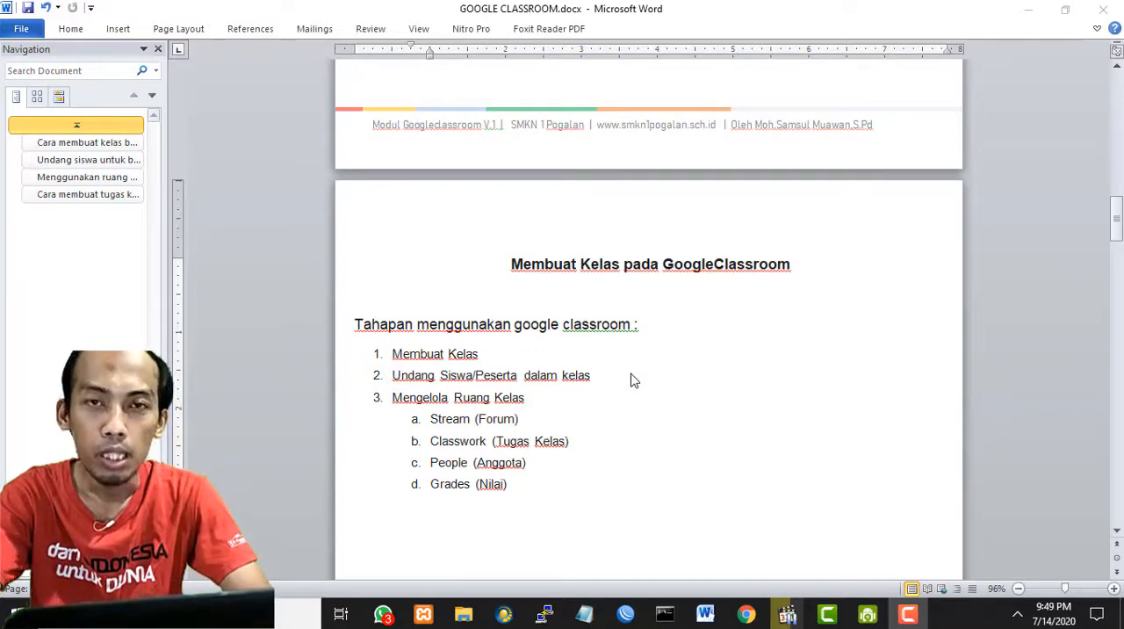
scroll(634, 380, down, 1)
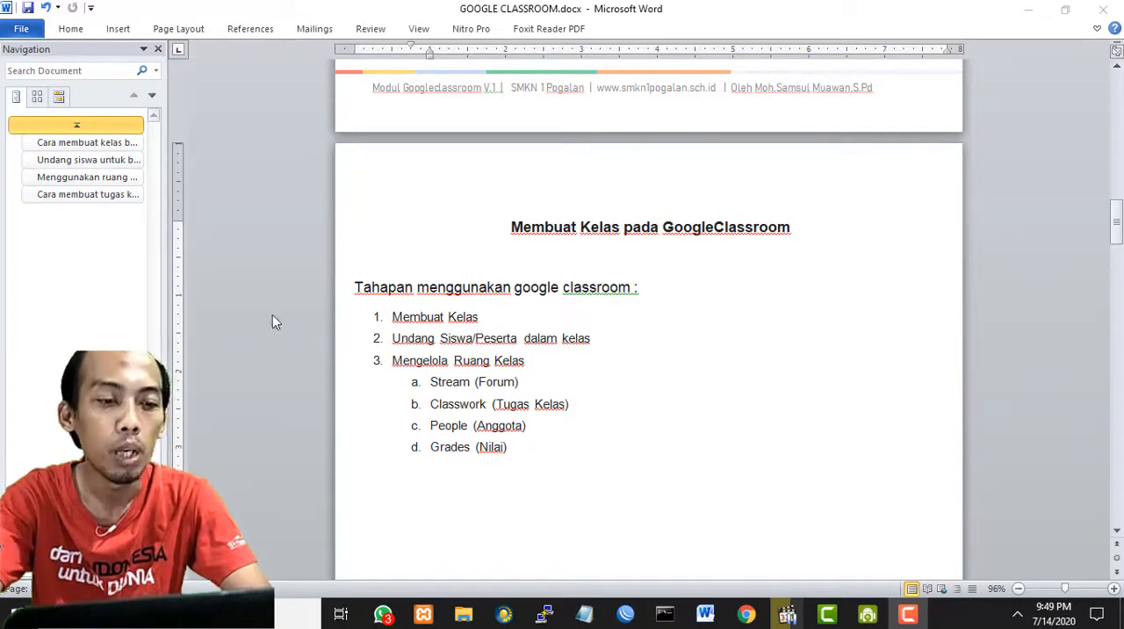
scroll(730, 439, down, 14)
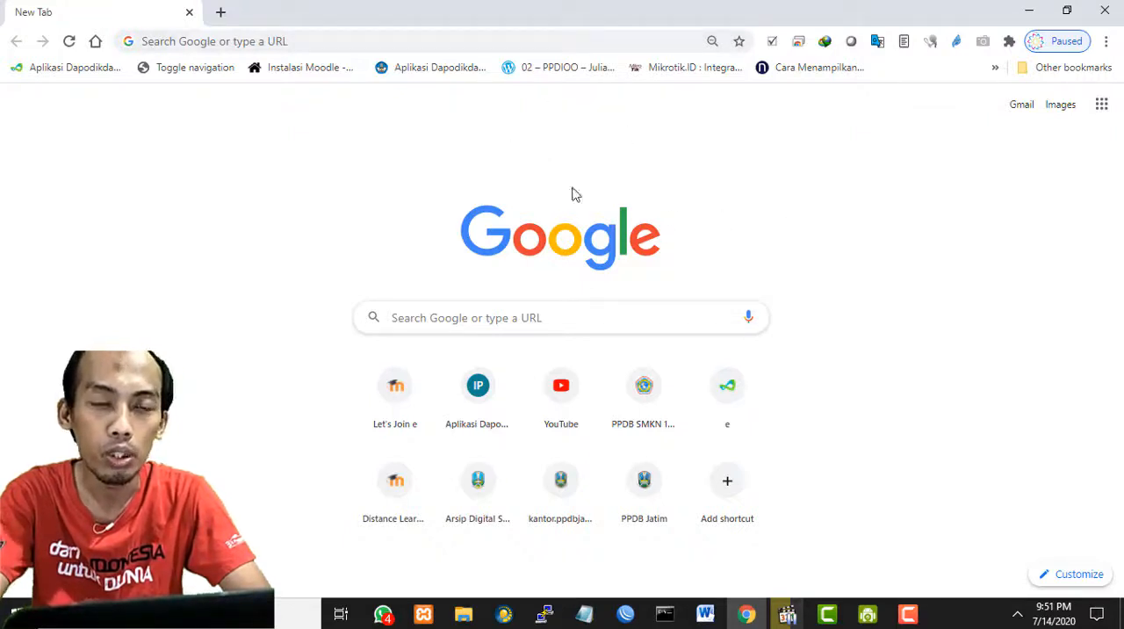
- Switch to Chrome and enter the web address classroom.google.com in a new tab
click(500, 50)
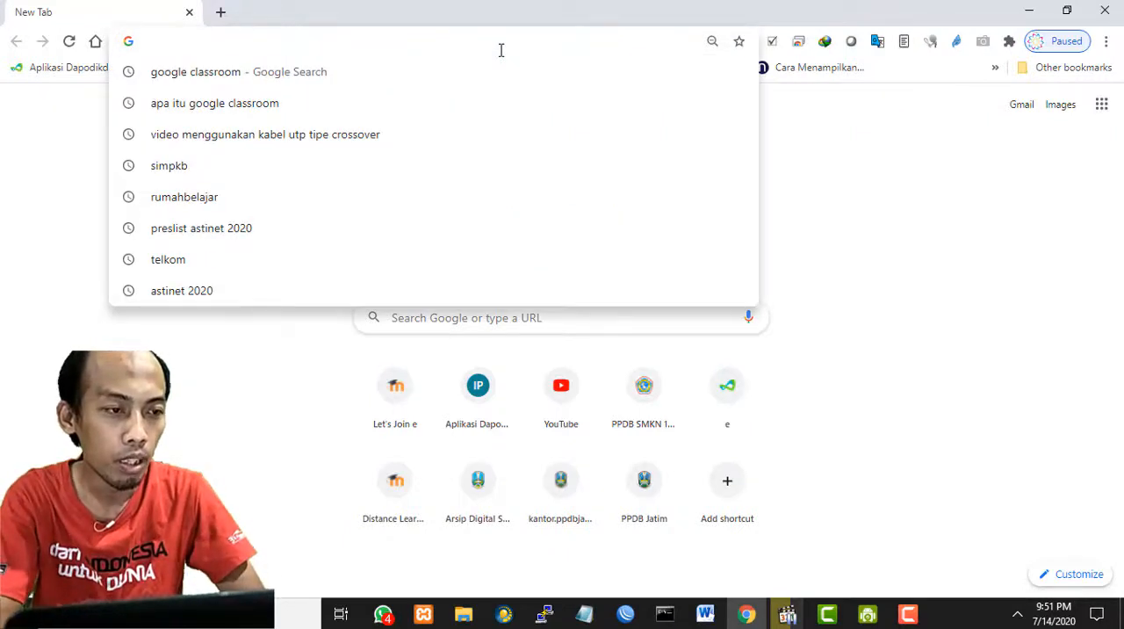
text(c)
key(Right)
key(Left)
key(Left)
key(Left)
key(Left)
key(Left)
key(Left)
key(Left)
key(Left)
key(Left)
key(Left)
key(Left)
key(Left)
key(Left)
key(Left)
key(Left)
key(Left)
key(Left)
key(Left)
key(Right)
key(Right)
key(Right)
key(Right)
key(Right)
key(Right)
key(Right)
key(Right)
key(Right)
key(Right)
key(Right)
key(Right)
key(Right)
key(Right)
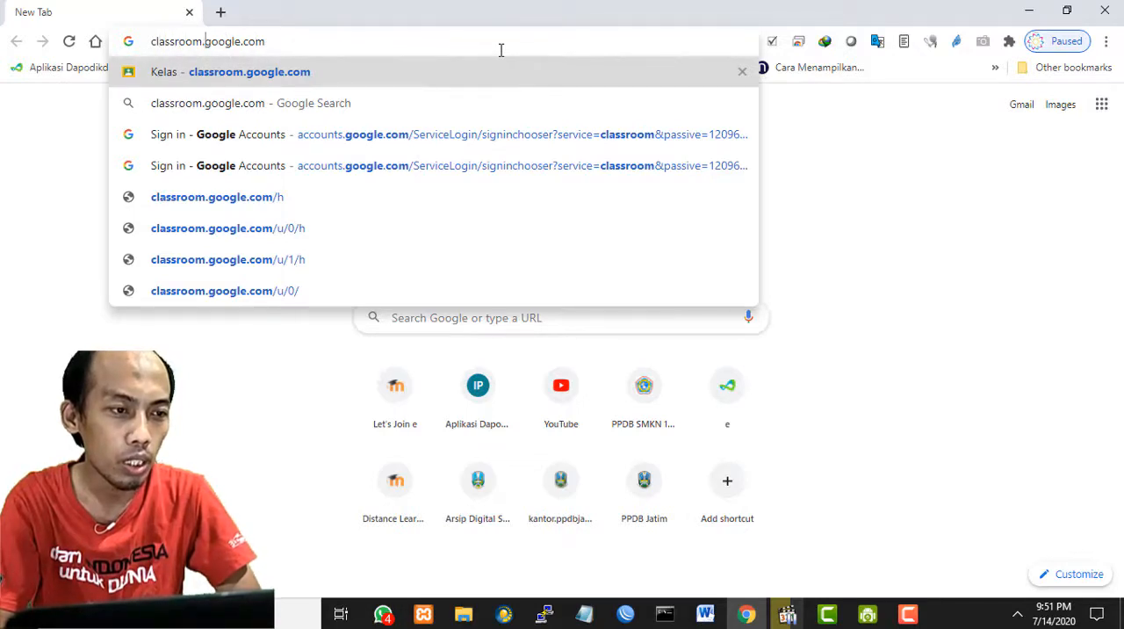
key(Right)
key(Right)
key(Right)
key(Right)
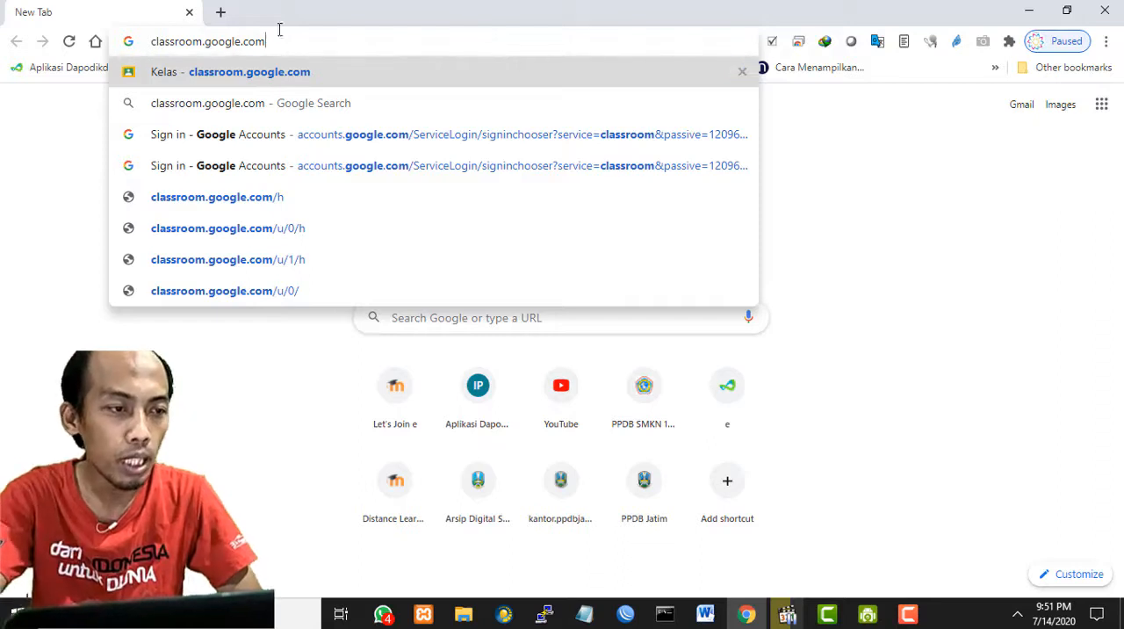
- Load the entered classroom.google.com address to reach the Google sign-in page
drag(366, 39, 150, 40)
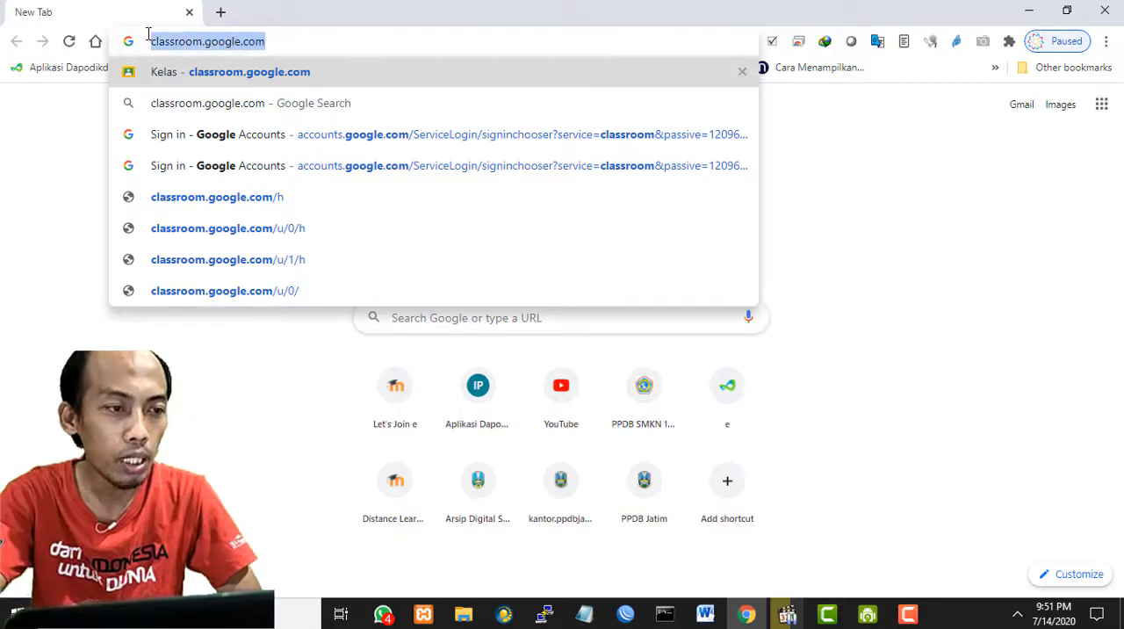
click(318, 40)
drag(197, 41, 134, 43)
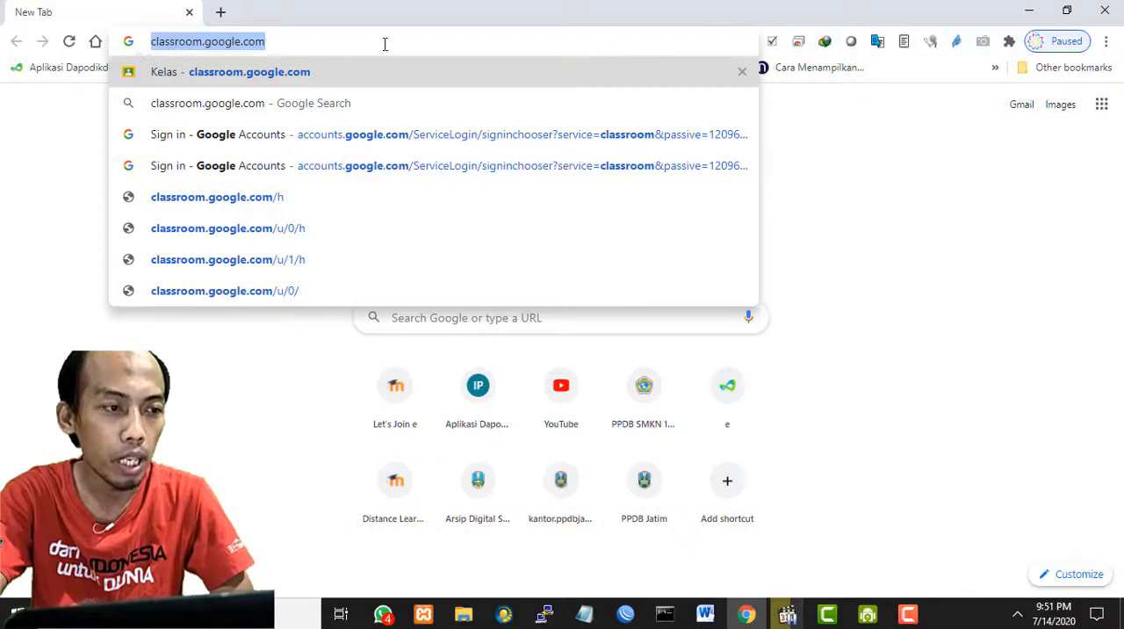
click(935, 316)
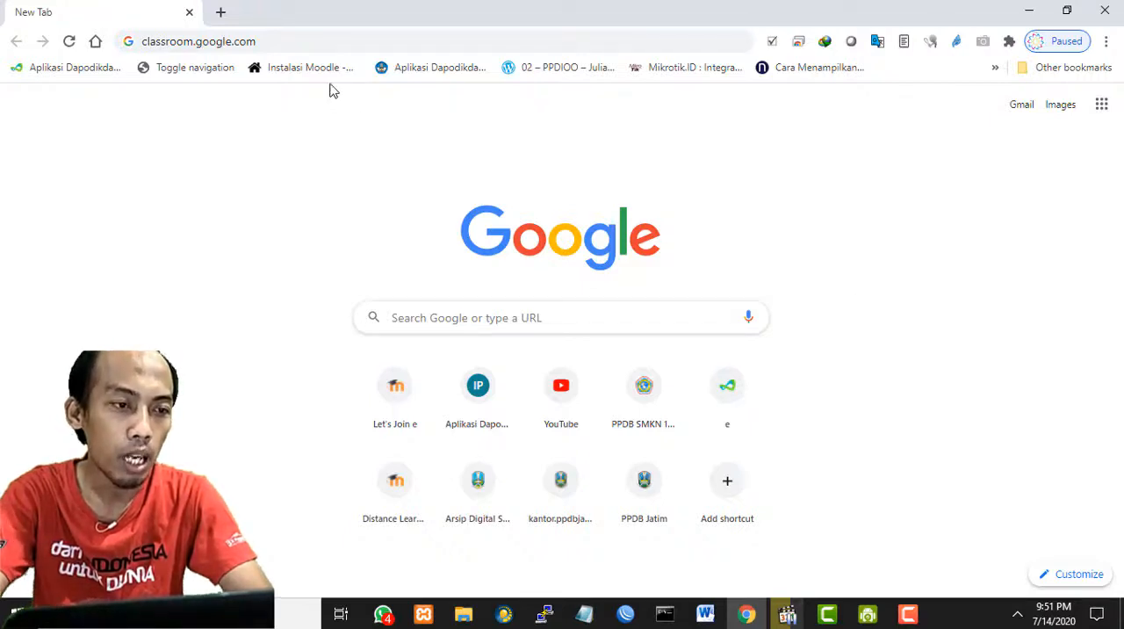
click(336, 43)
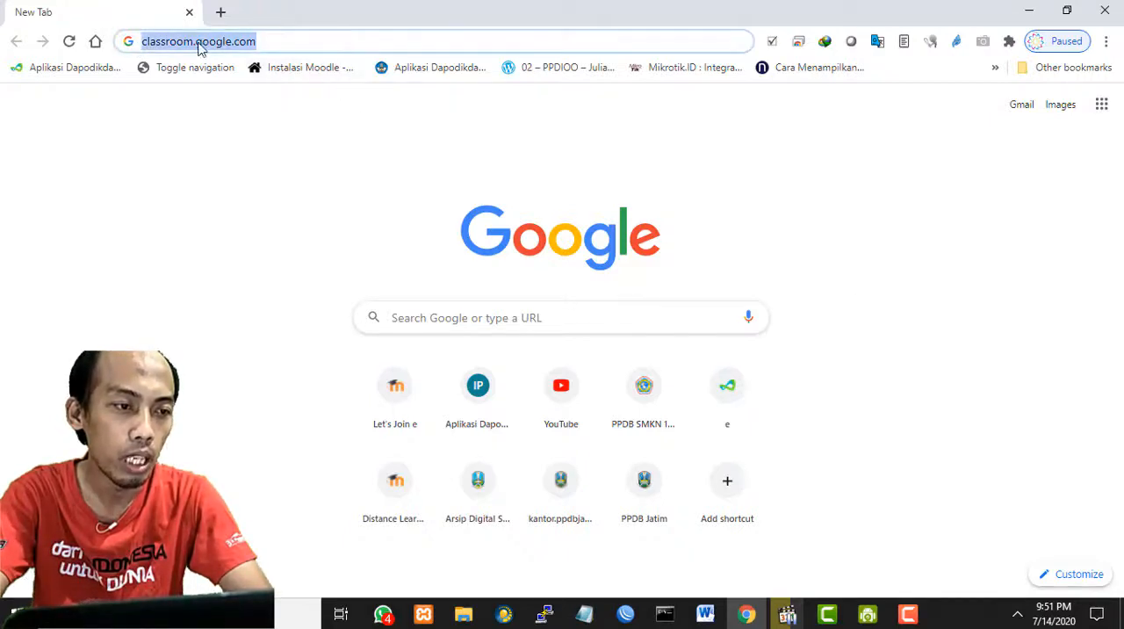
click(341, 46)
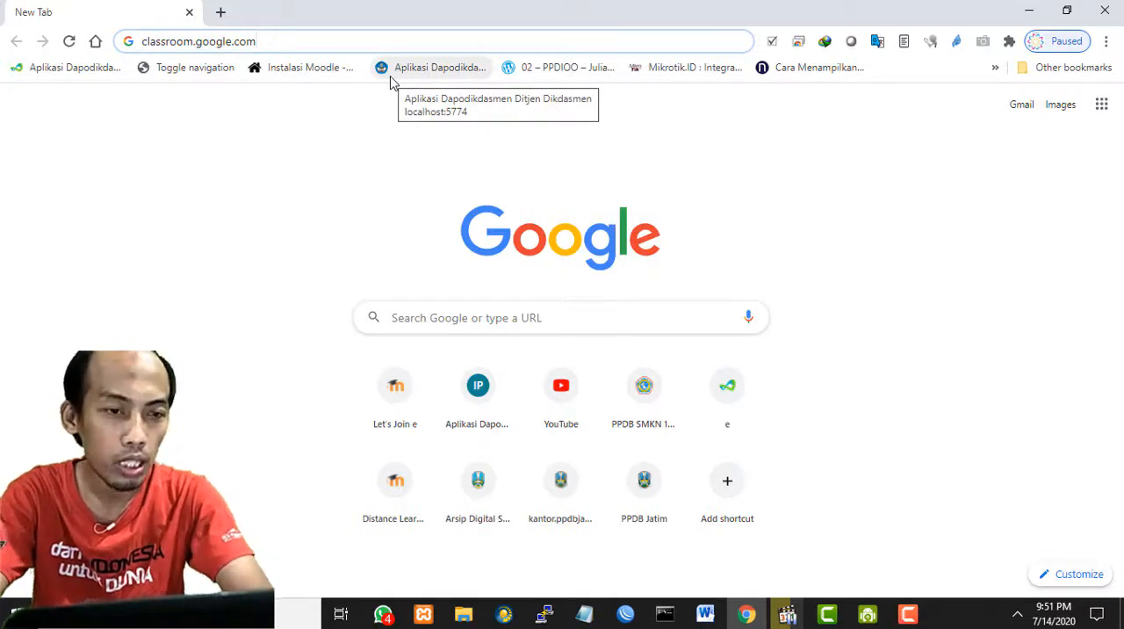
key(Return)
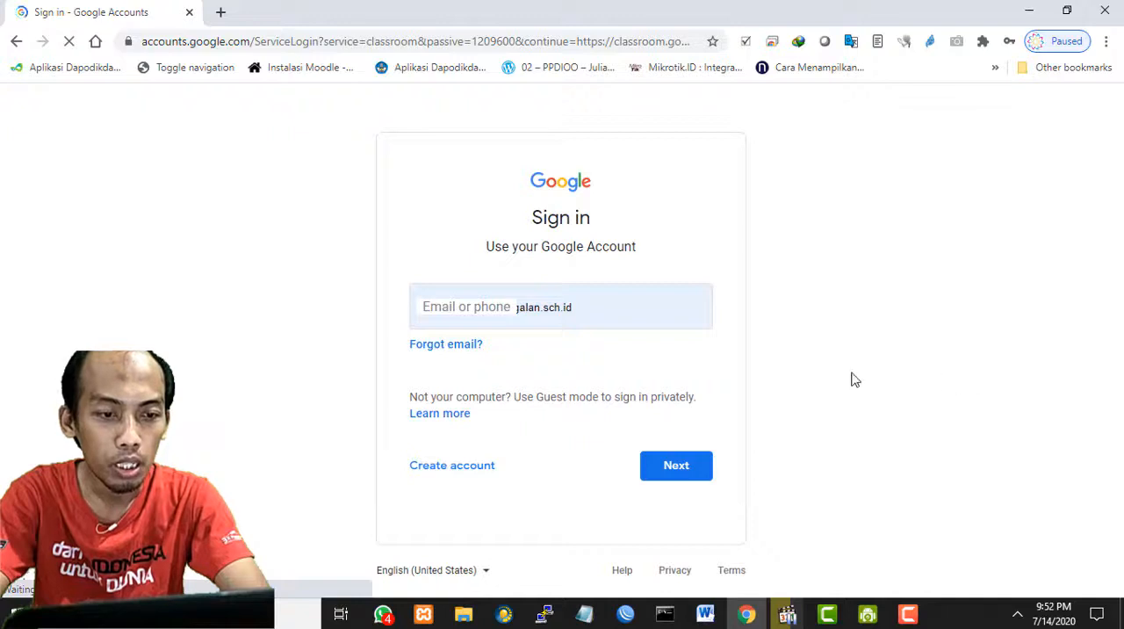
- Replace the prefilled sign-in e-mail with the first e-mail address copied from the open Notepad note
click(645, 304)
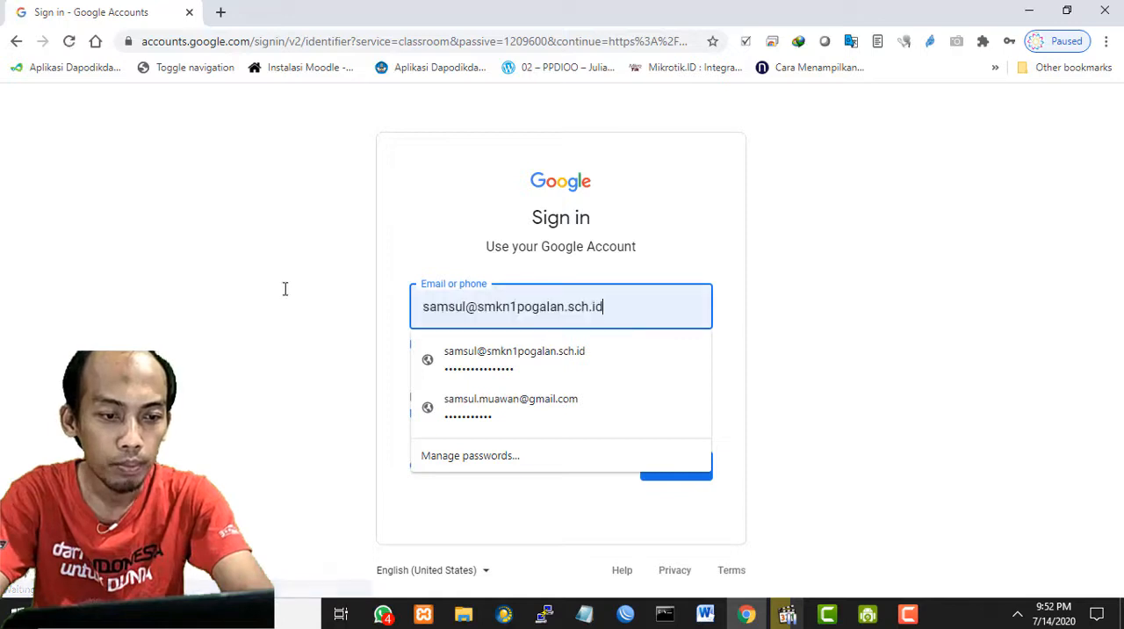
key(ctrl+a)
key(BackSpace)
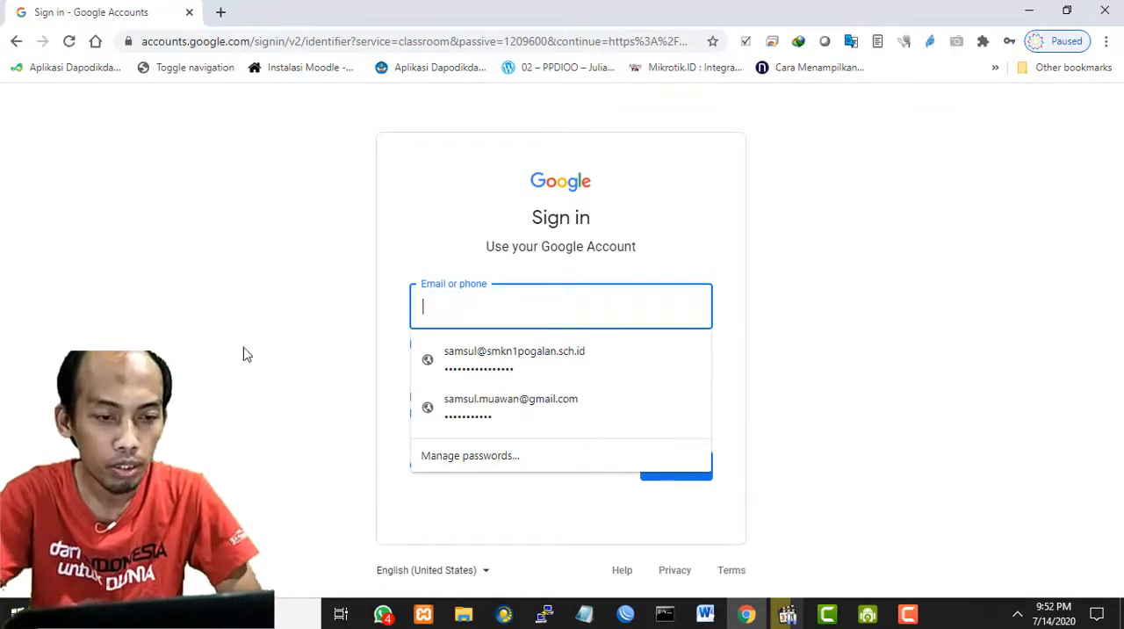
click(584, 612)
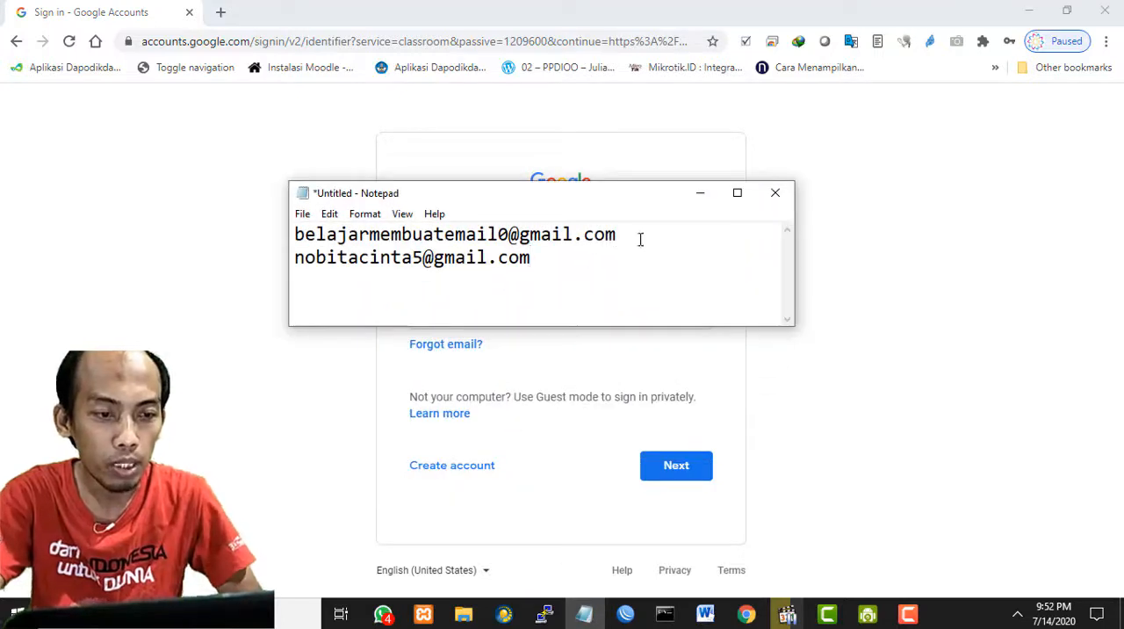
drag(640, 243, 211, 230)
key(ctrl+c)
click(201, 243)
click(527, 298)
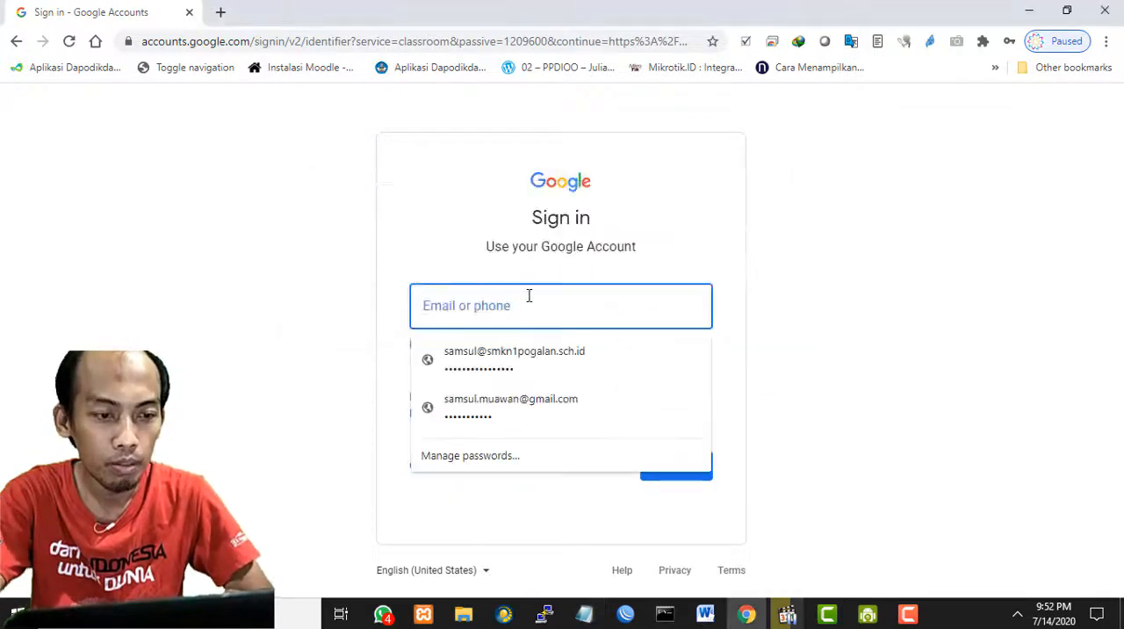
key(ctrl+v)
click(785, 304)
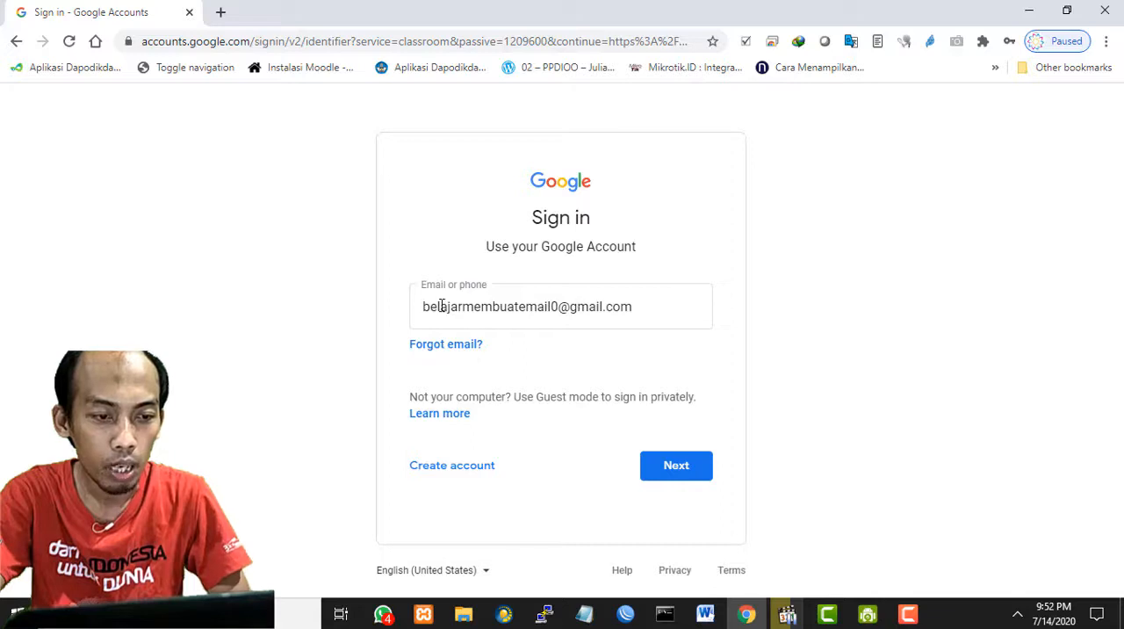
drag(419, 306, 637, 306)
click(874, 313)
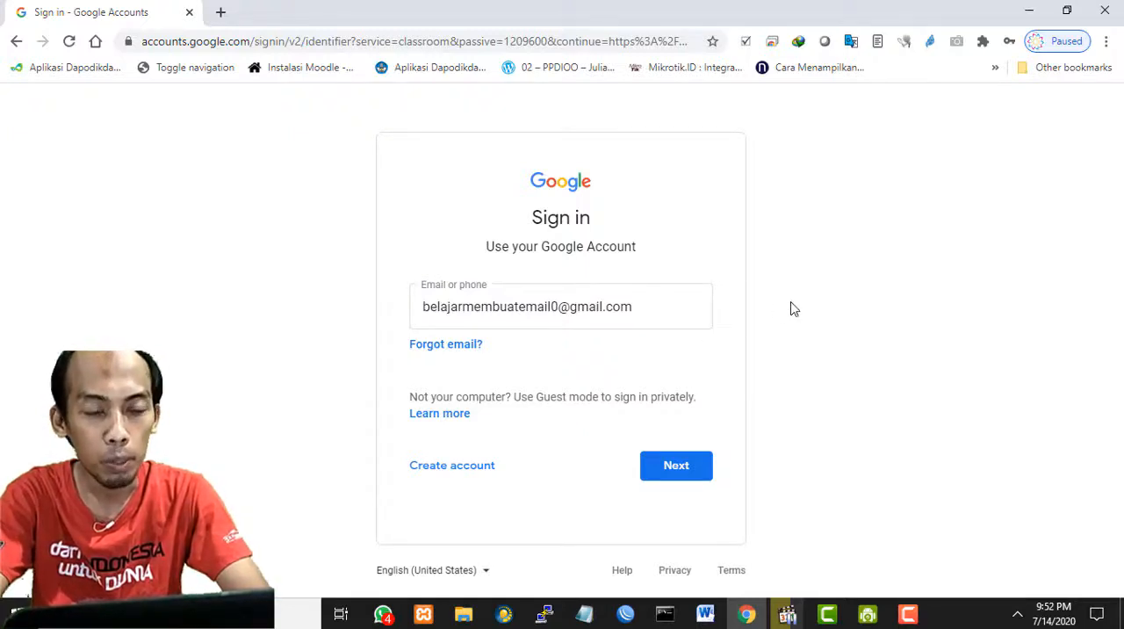
click(562, 307)
drag(562, 307, 570, 307)
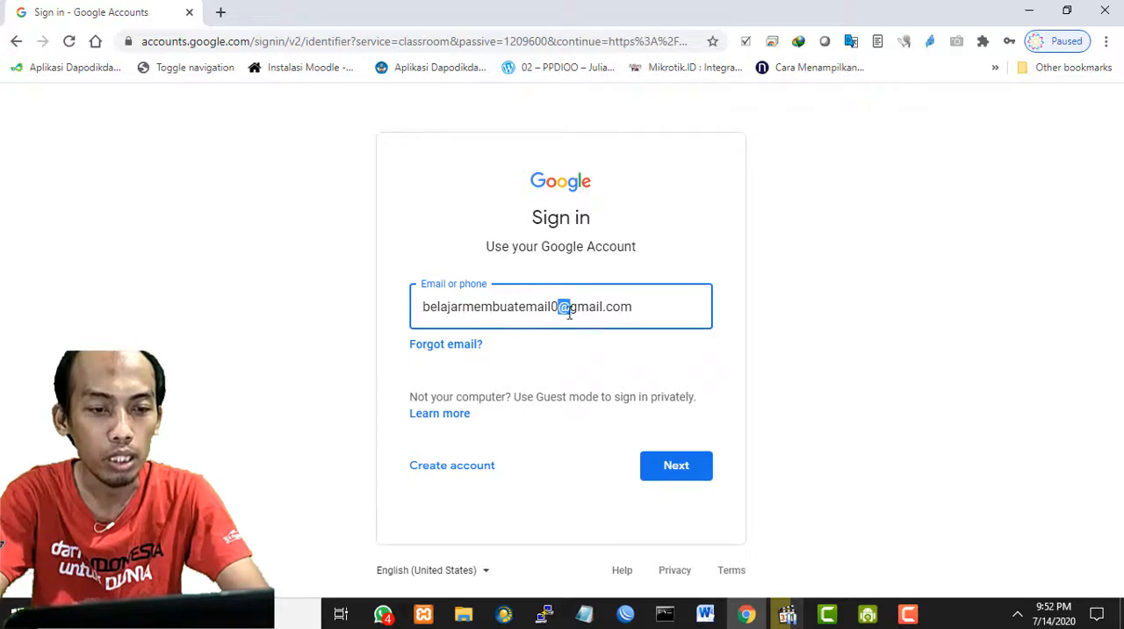
click(869, 297)
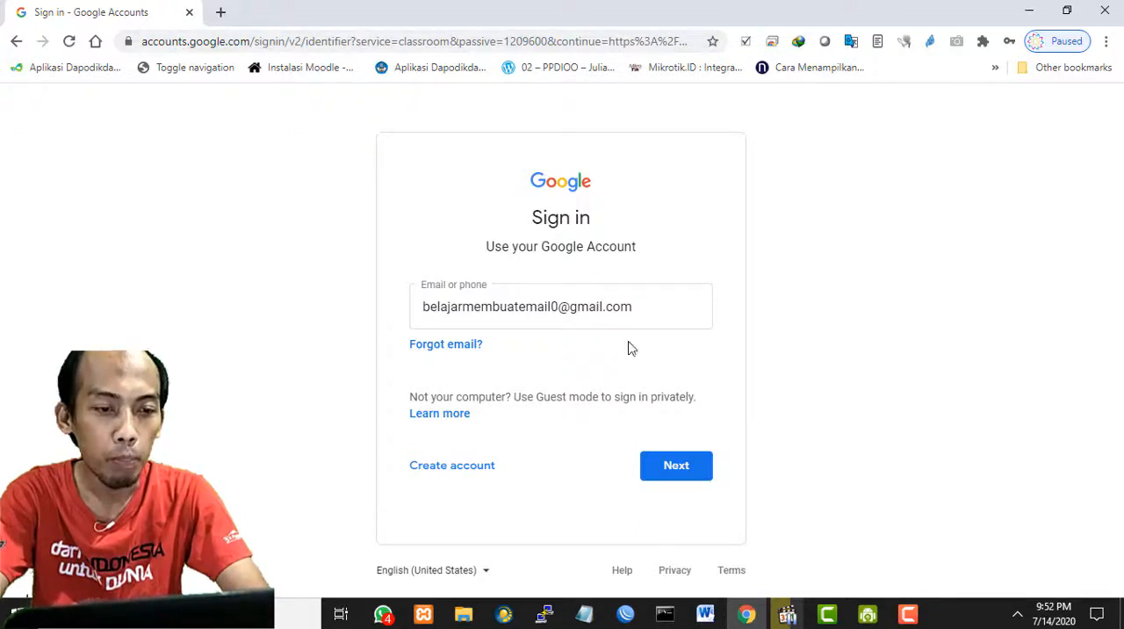
double_click(563, 307)
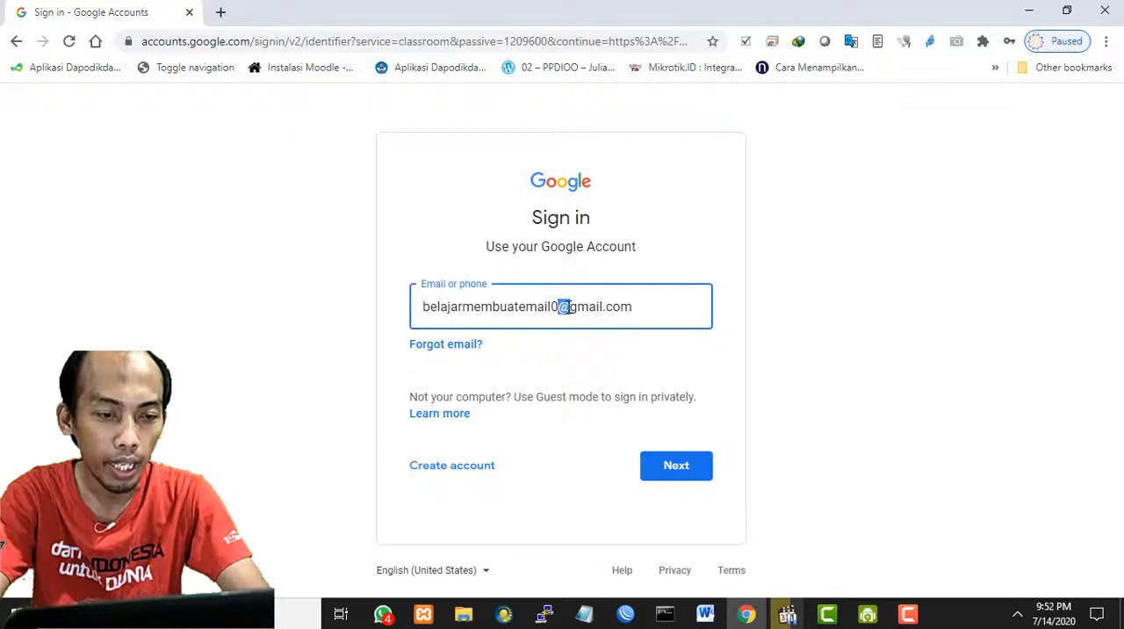
click(896, 327)
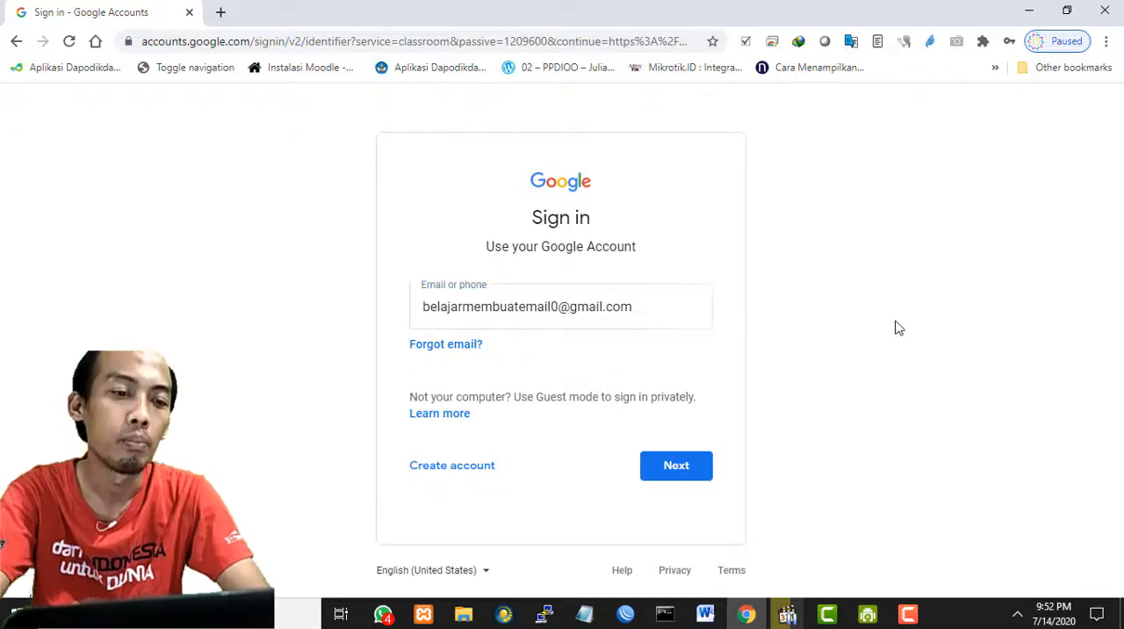
- Submit the account e-mail, replace the prefilled password with the account password and sign in
click(674, 472)
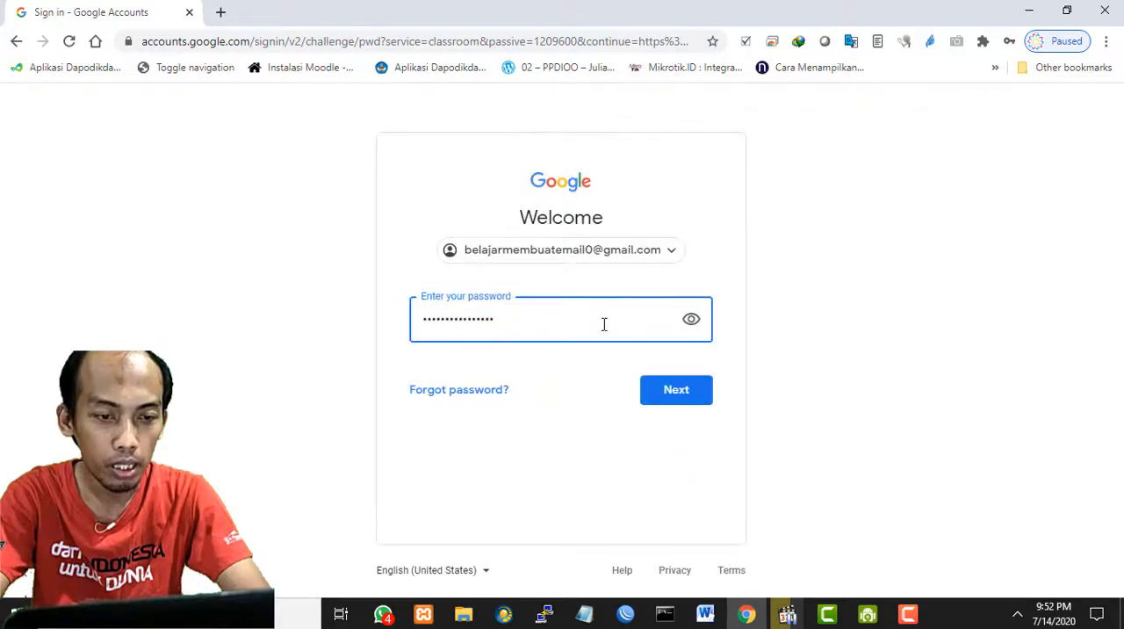
drag(618, 323, 307, 323)
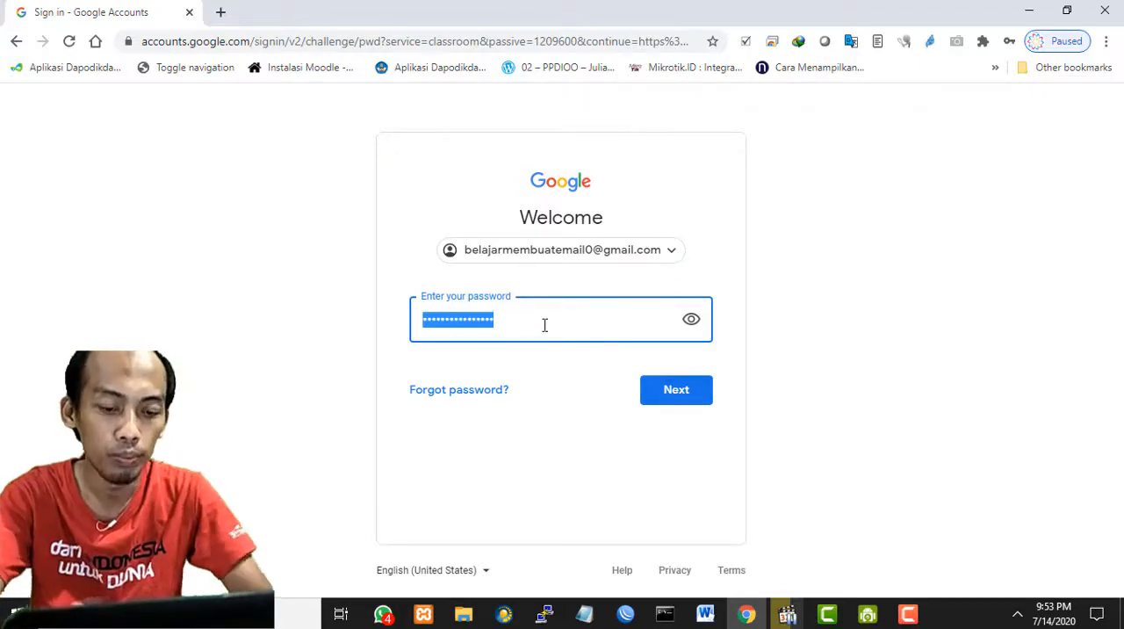
text(••••••••)
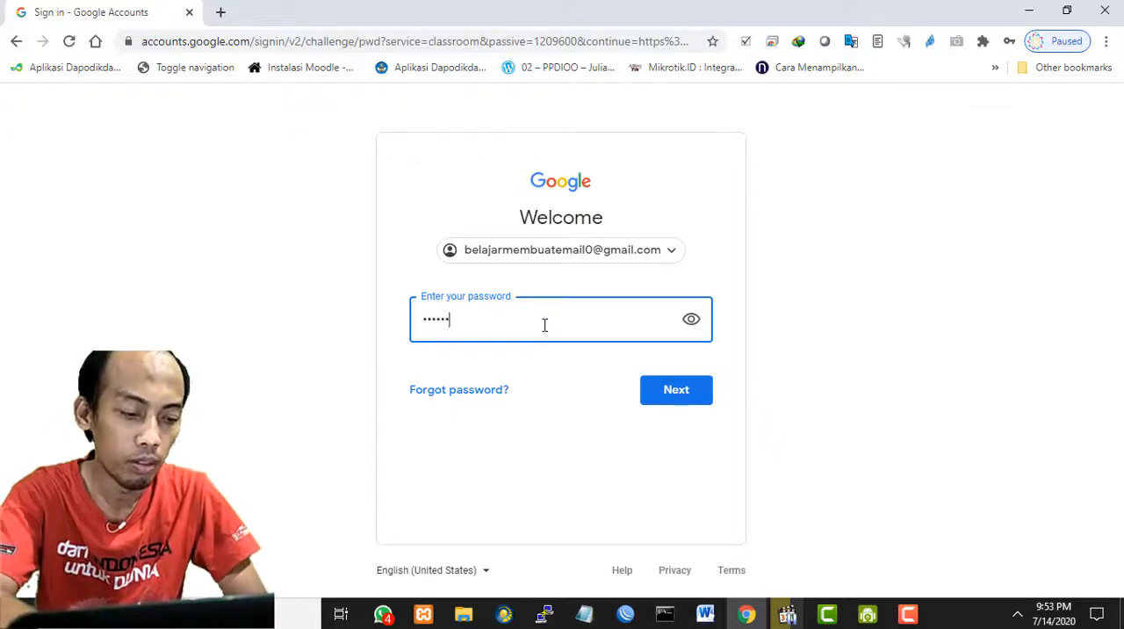
text(•)
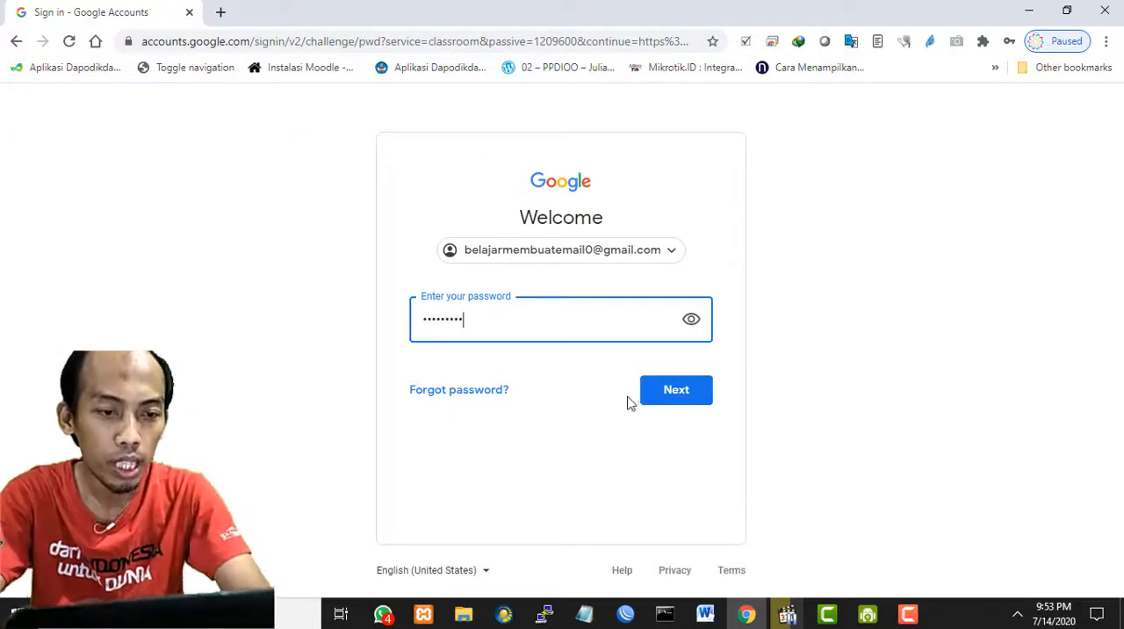
click(676, 398)
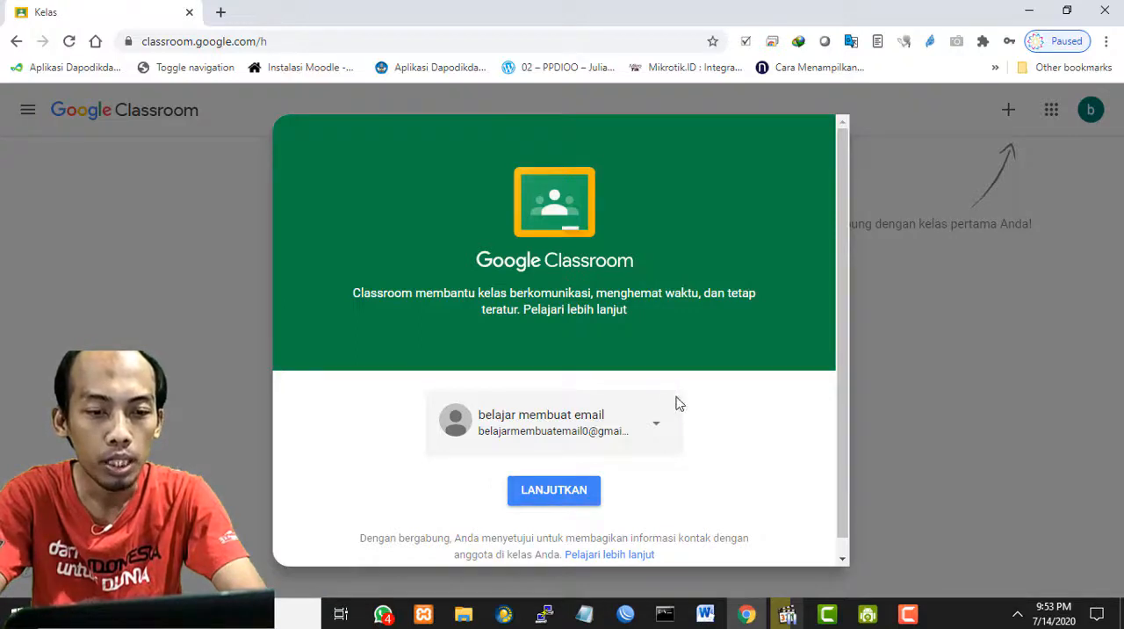
- Accept the Google Classroom welcome dialog and continue with the signed-in account
drag(841, 323, 735, 209)
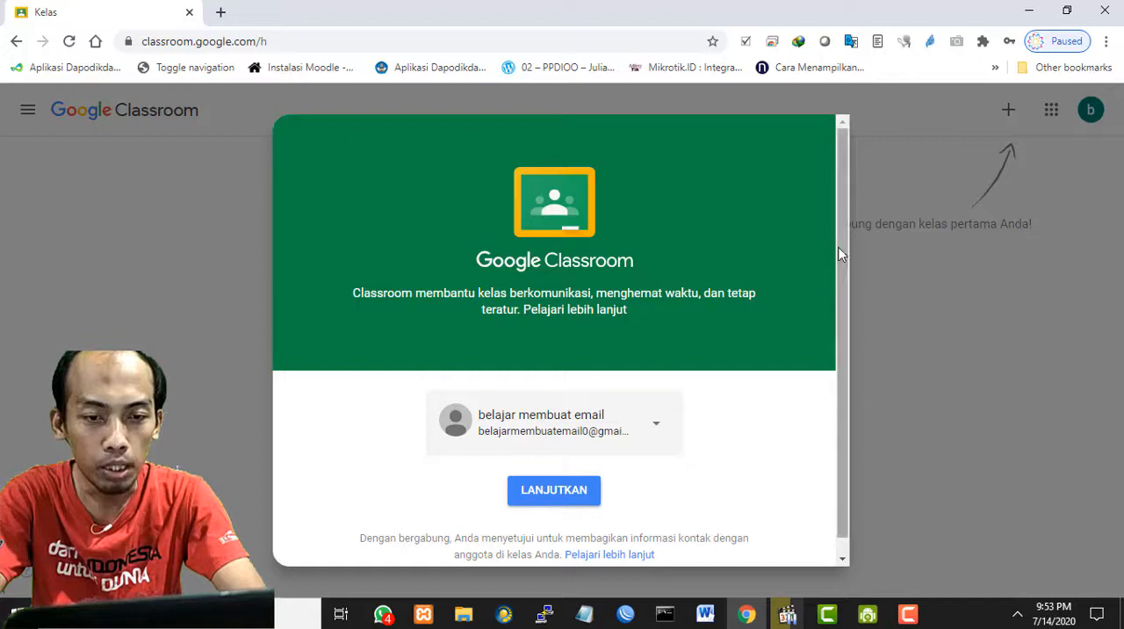
scroll(834, 334, down, 1)
click(553, 478)
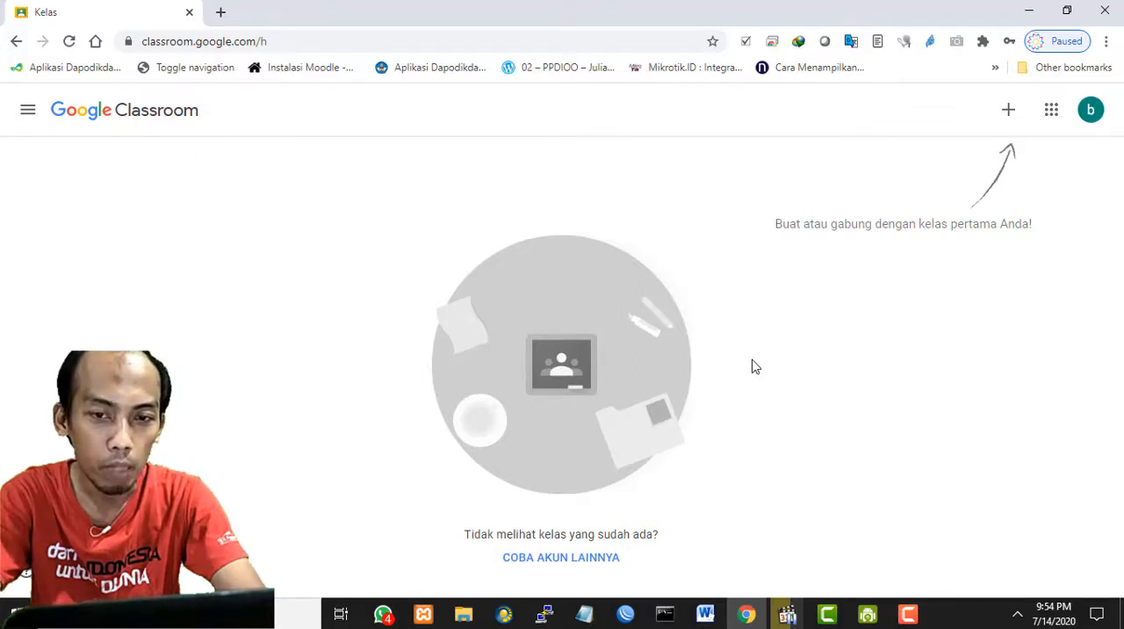
- Examine the signed-in Google account's name and e-mail in its account details
click(1090, 110)
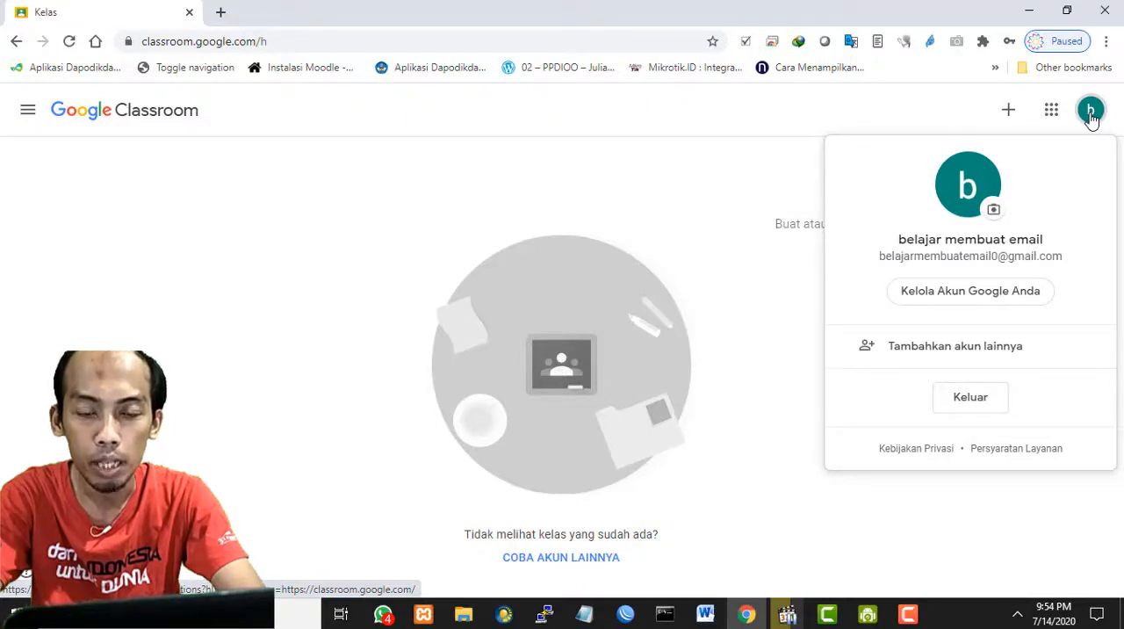
click(128, 246)
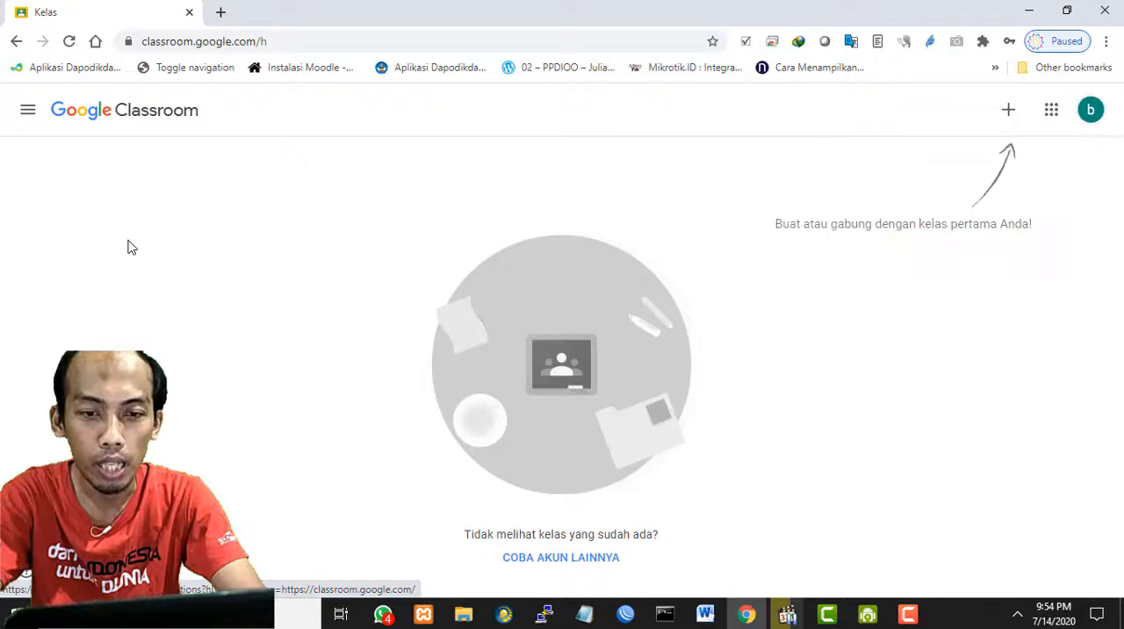
click(1093, 114)
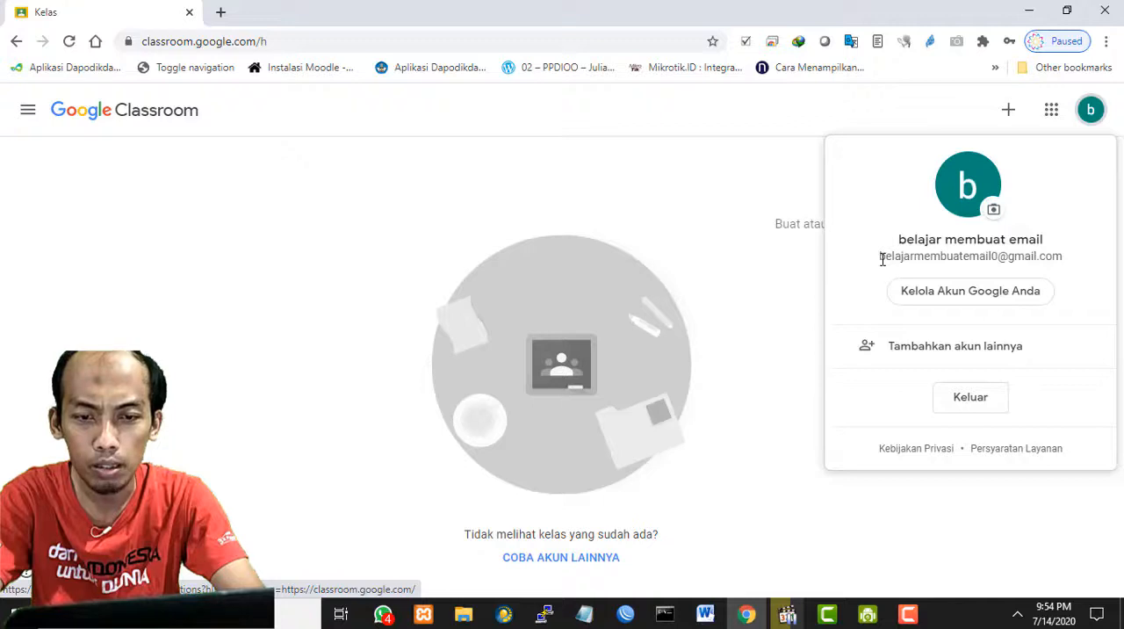
triple_click(1022, 255)
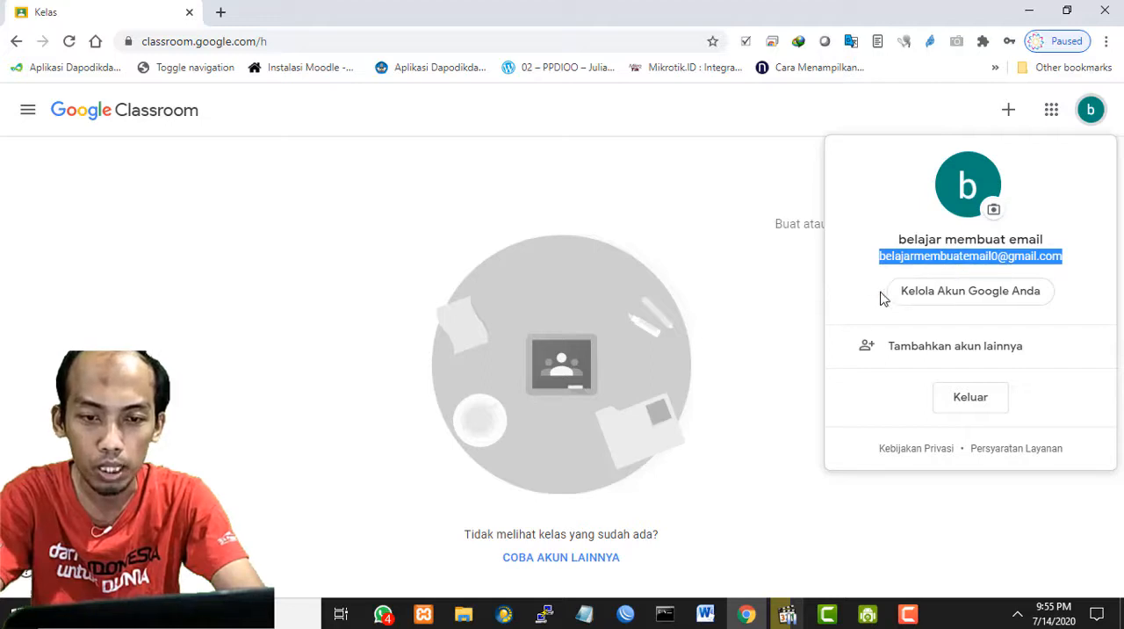
click(789, 287)
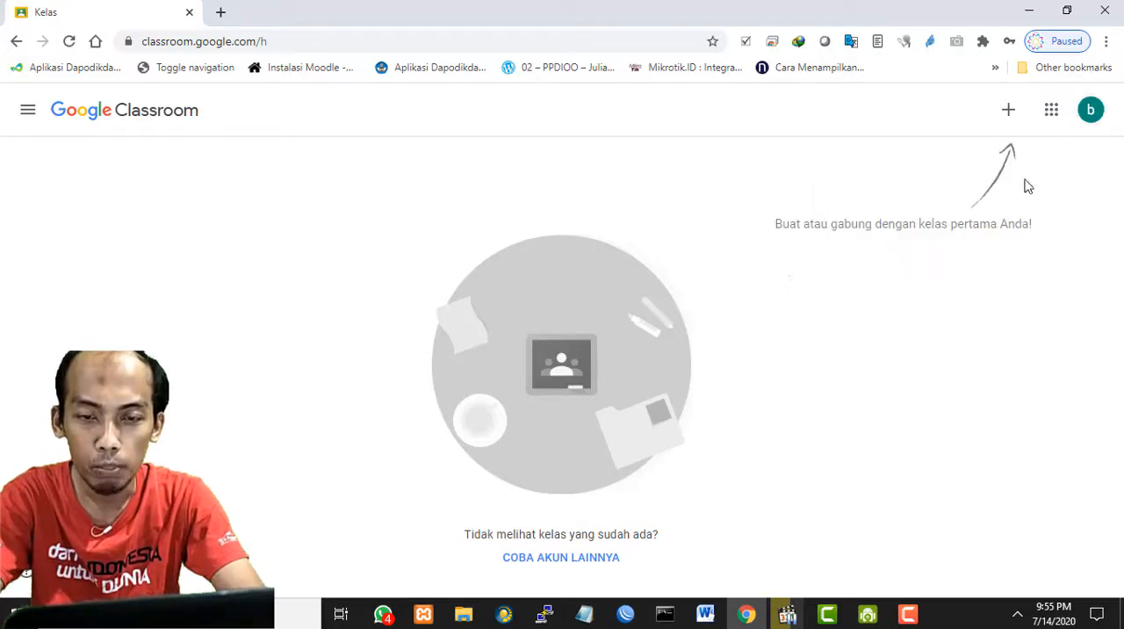
- Display the list of Google apps available to the signed-in account
click(1051, 111)
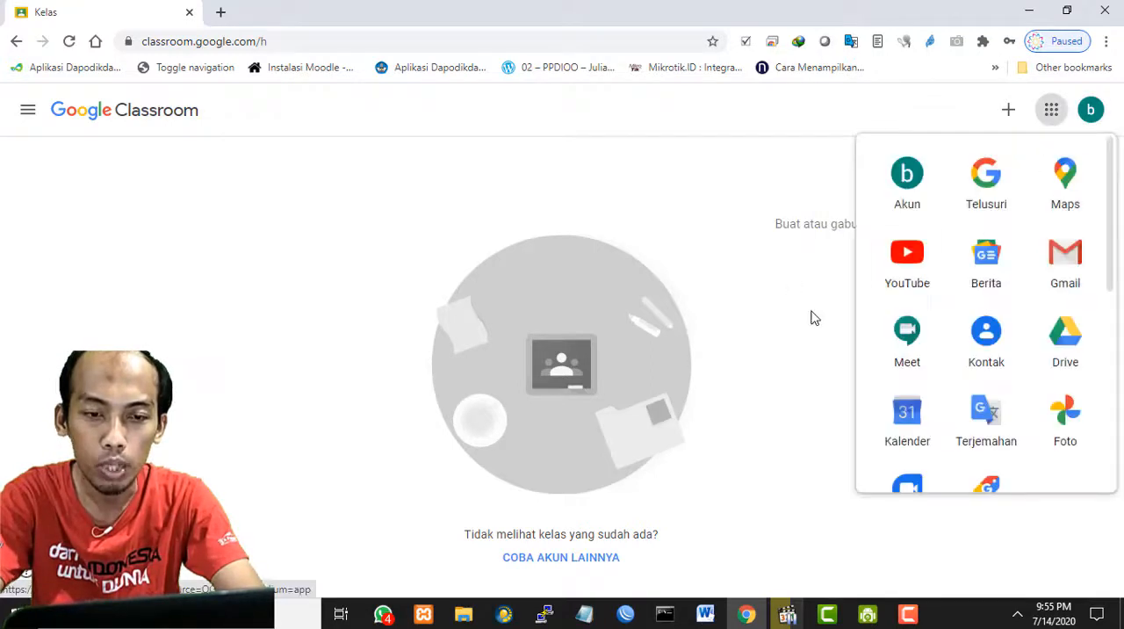
click(810, 319)
click(1053, 121)
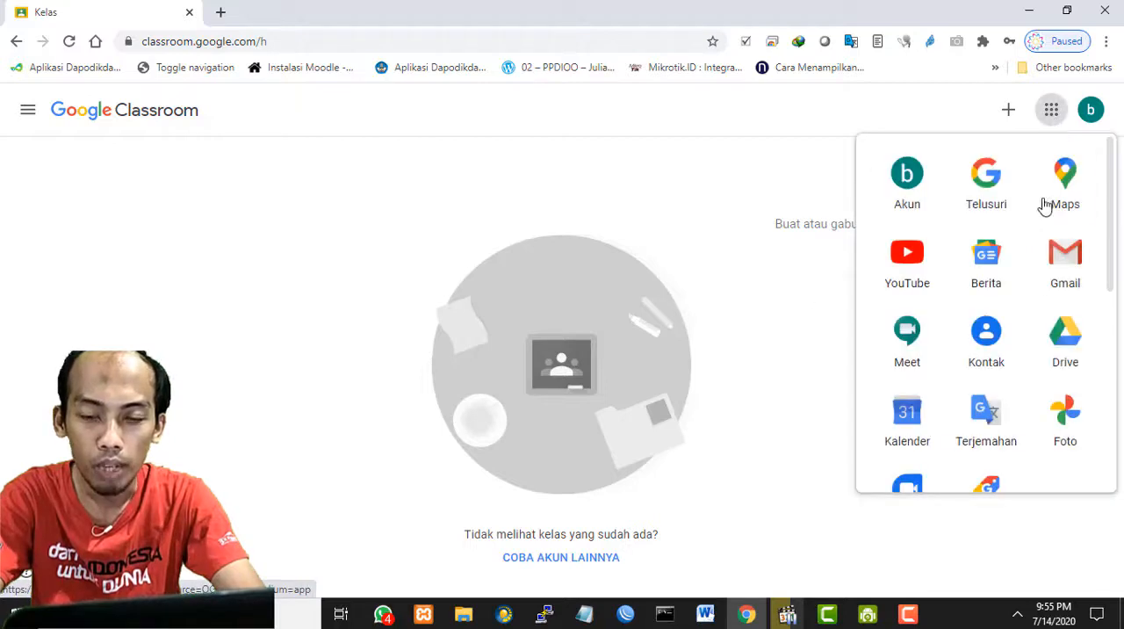
- Look through the full list of Google apps, including Meet, Drive, Dokumen, Spreadsheet, Slide and Classroom, and close it
scroll(1048, 307, down, 5)
scroll(1050, 321, down, 1)
scroll(1053, 334, up, 5)
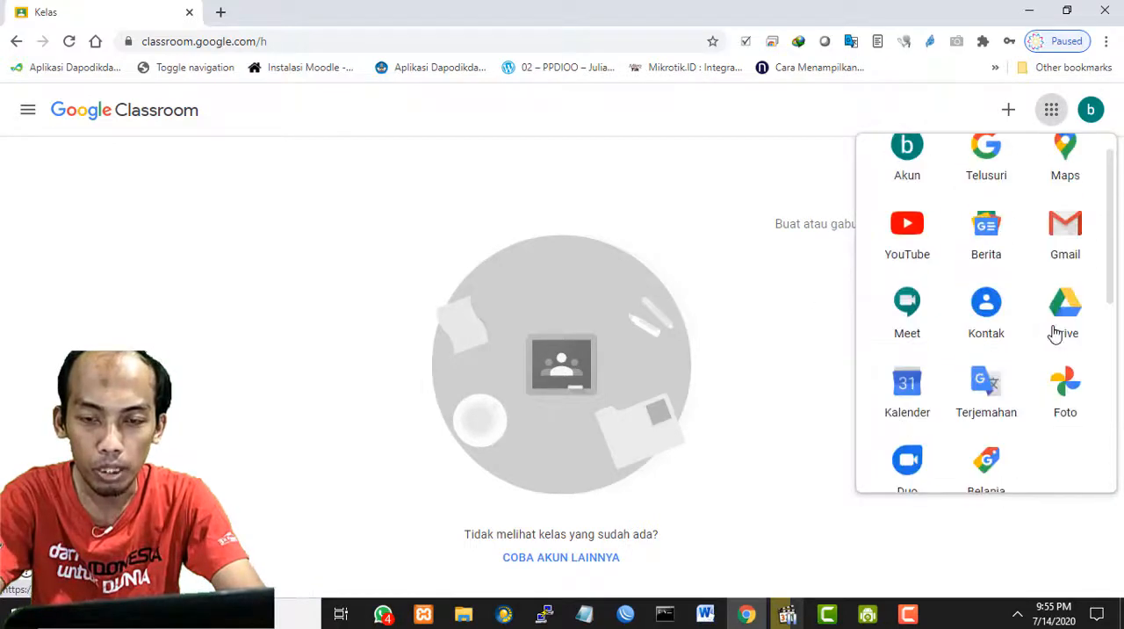
scroll(1054, 335, up, 1)
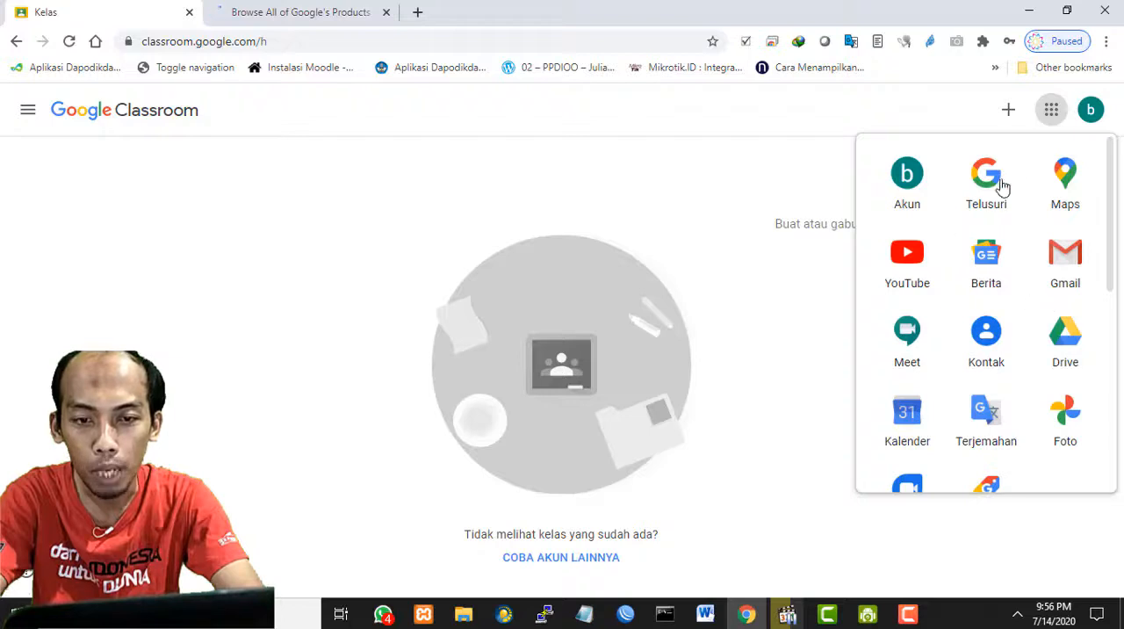
scroll(1028, 366, down, 1)
scroll(1029, 366, down, 2)
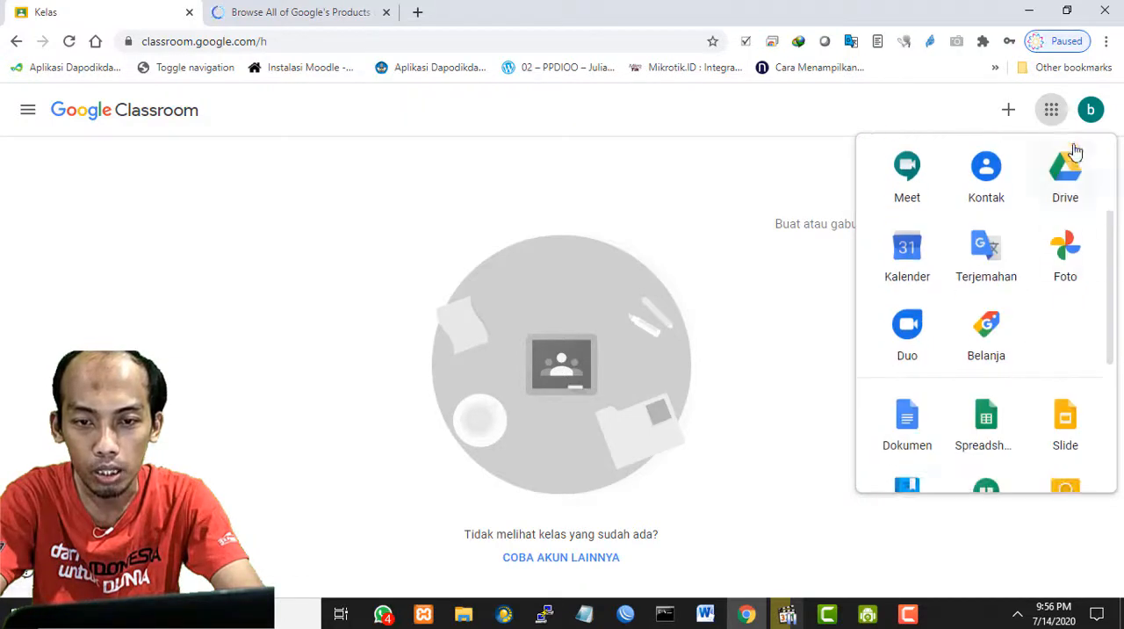
scroll(1033, 401, down, 3)
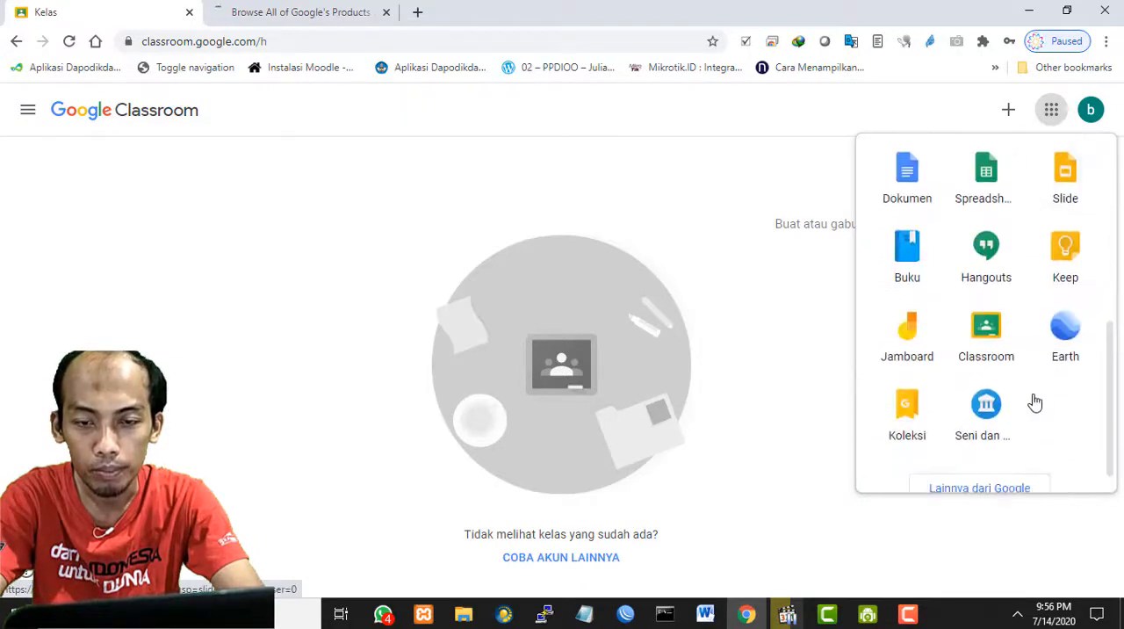
scroll(1032, 401, up, 5)
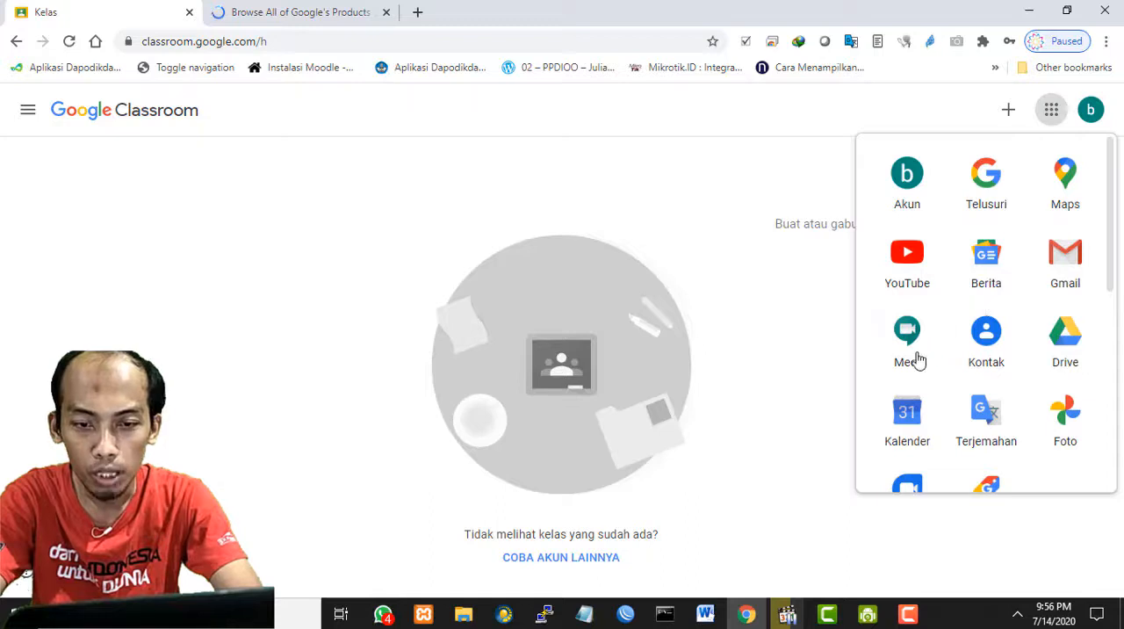
scroll(913, 252, down, 2)
scroll(913, 253, up, 1)
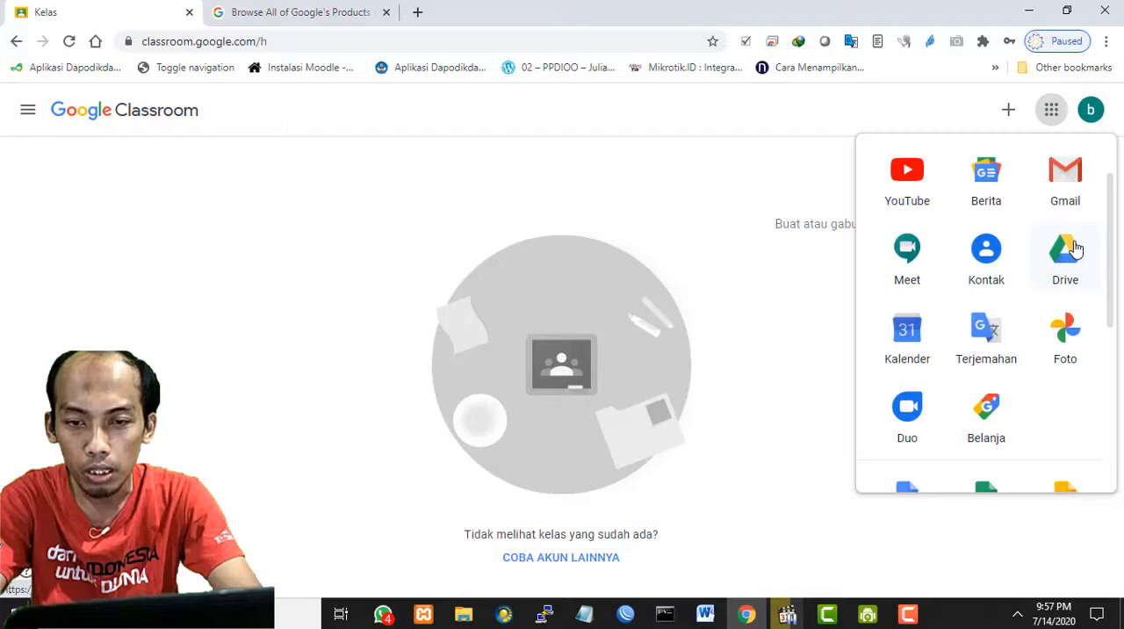
scroll(1076, 249, up, 1)
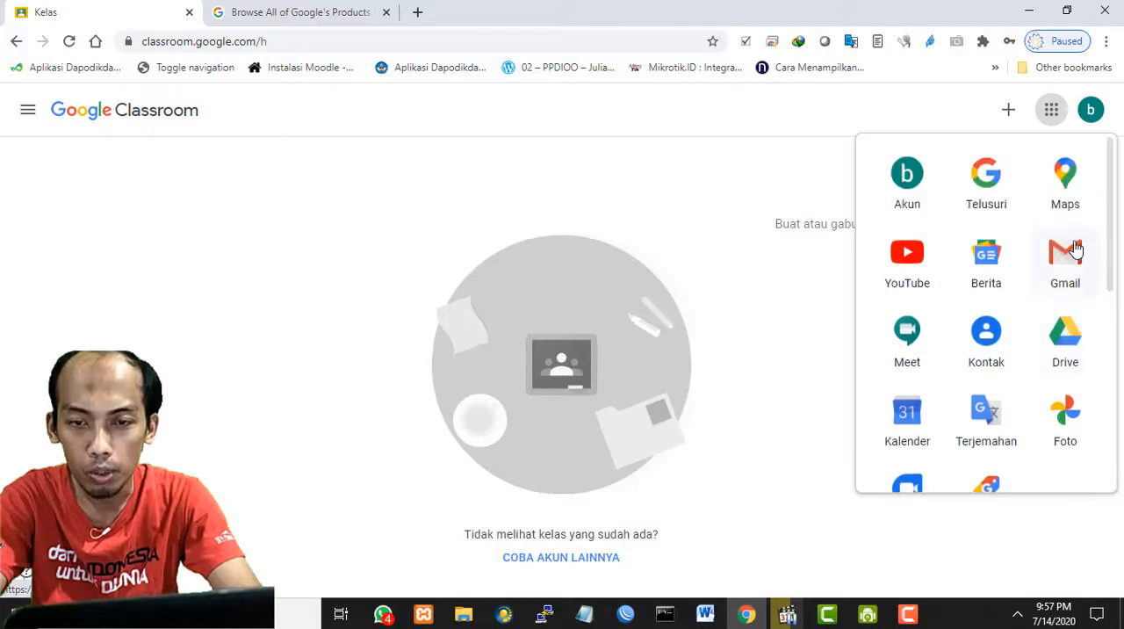
scroll(1075, 250, down, 1)
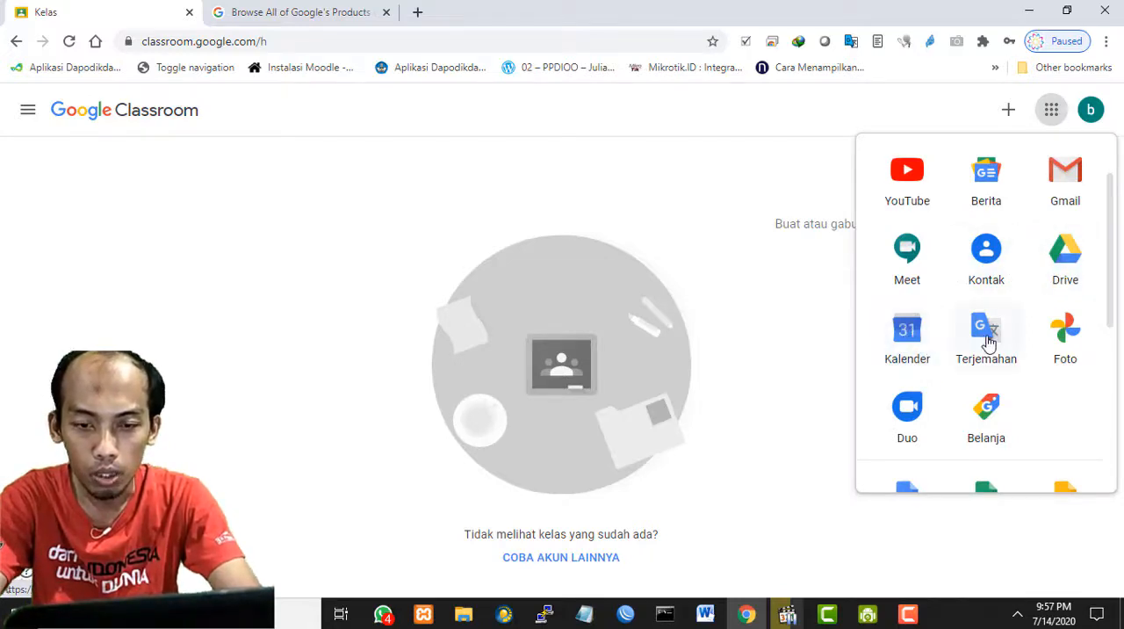
scroll(971, 361, down, 1)
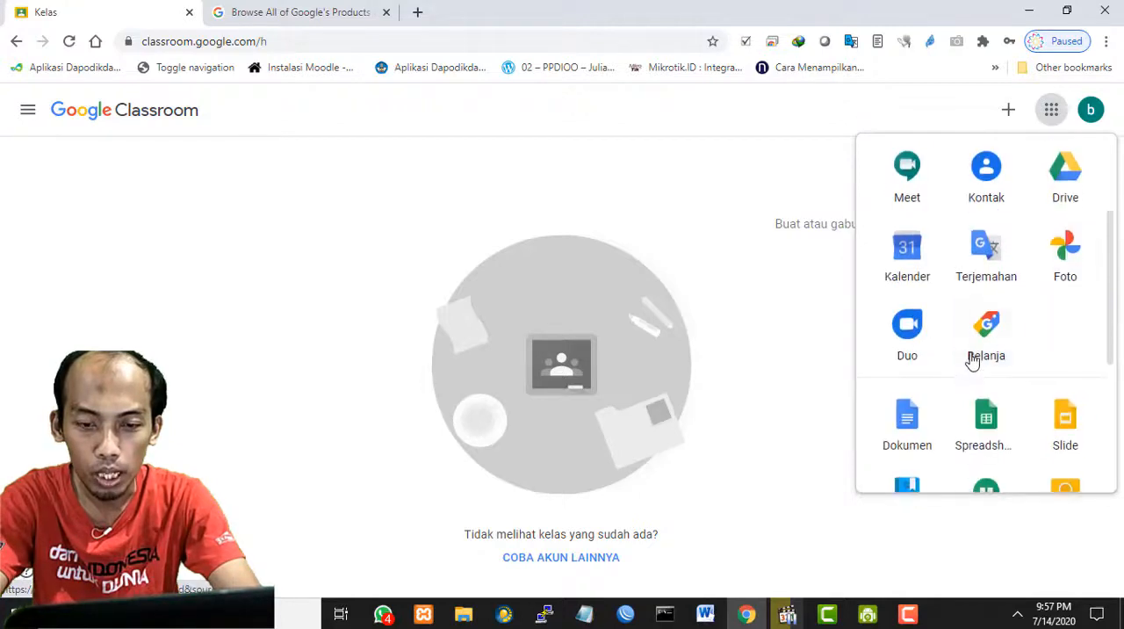
scroll(976, 367, down, 3)
scroll(980, 367, up, 4)
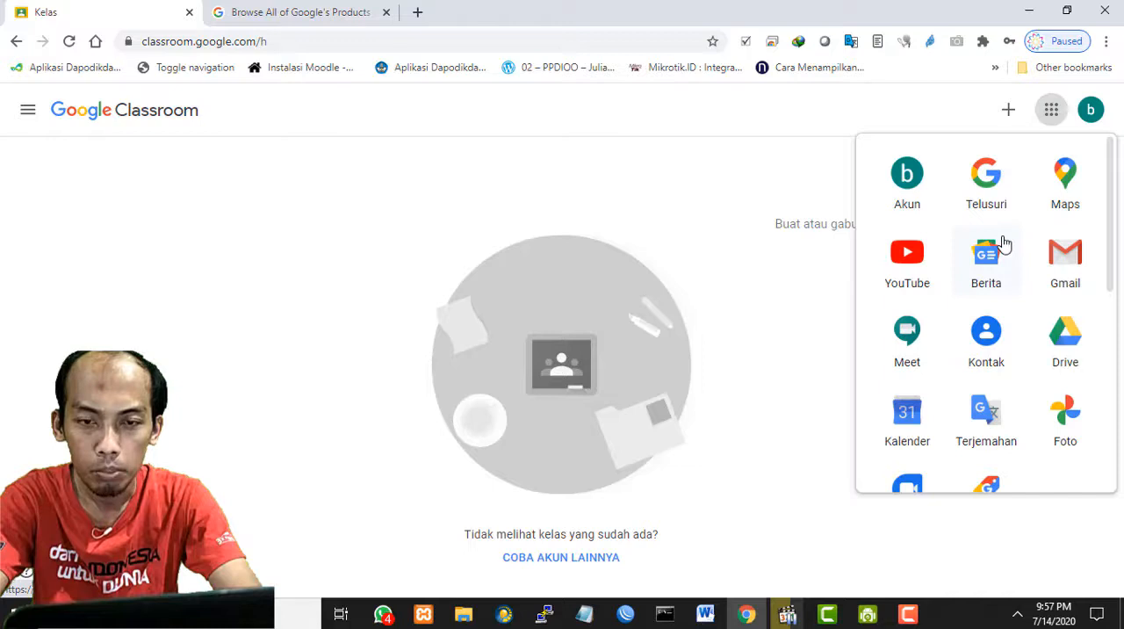
scroll(1003, 243, down, 5)
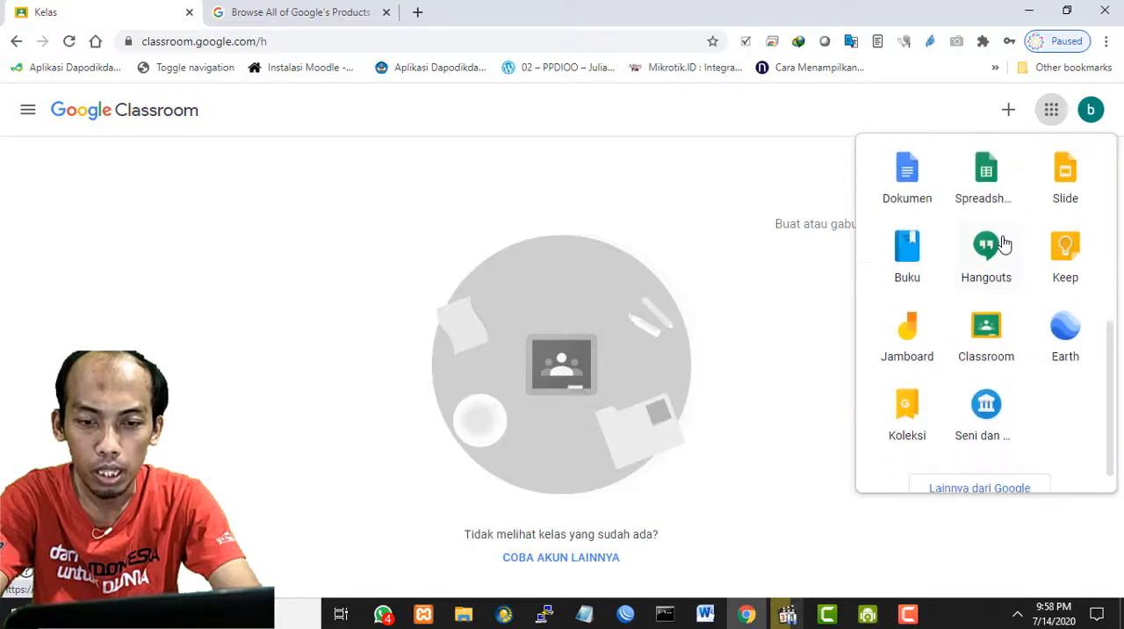
scroll(1004, 243, up, 5)
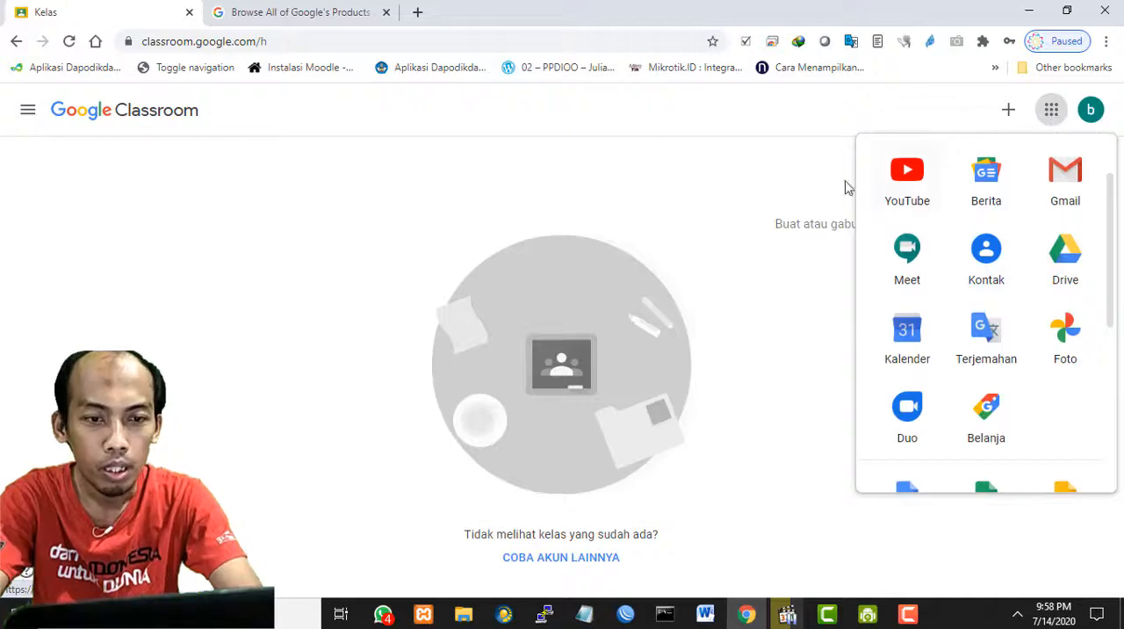
click(792, 165)
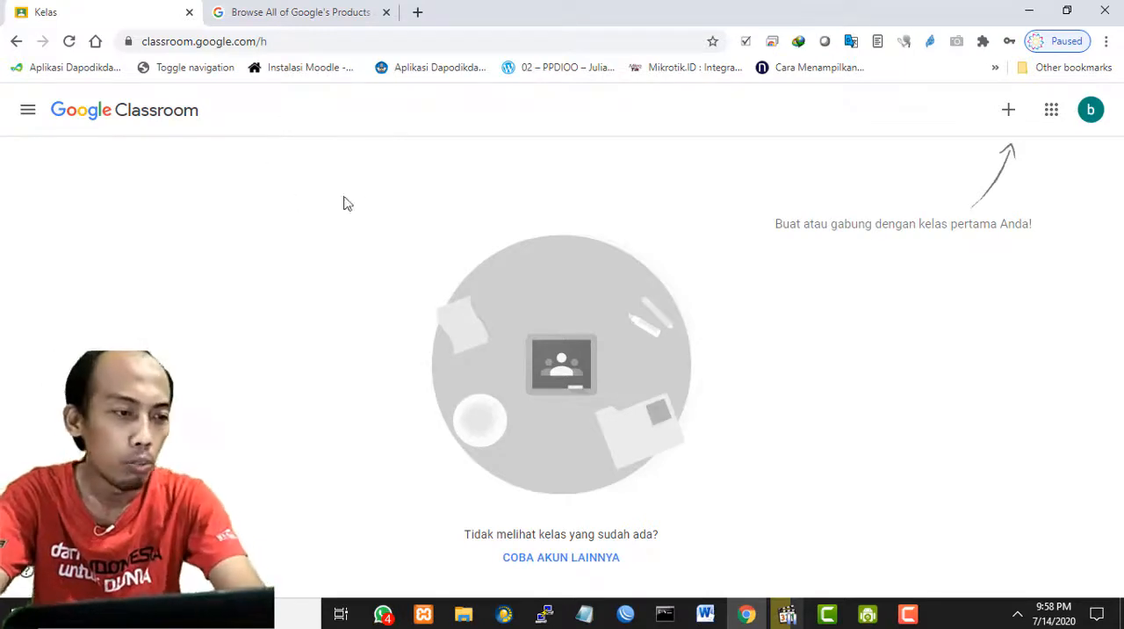
- Examine the main menu's Kelas, Kalender, Kelas yang diarsipkan and Setelan entries and close the menu
click(21, 111)
click(342, 184)
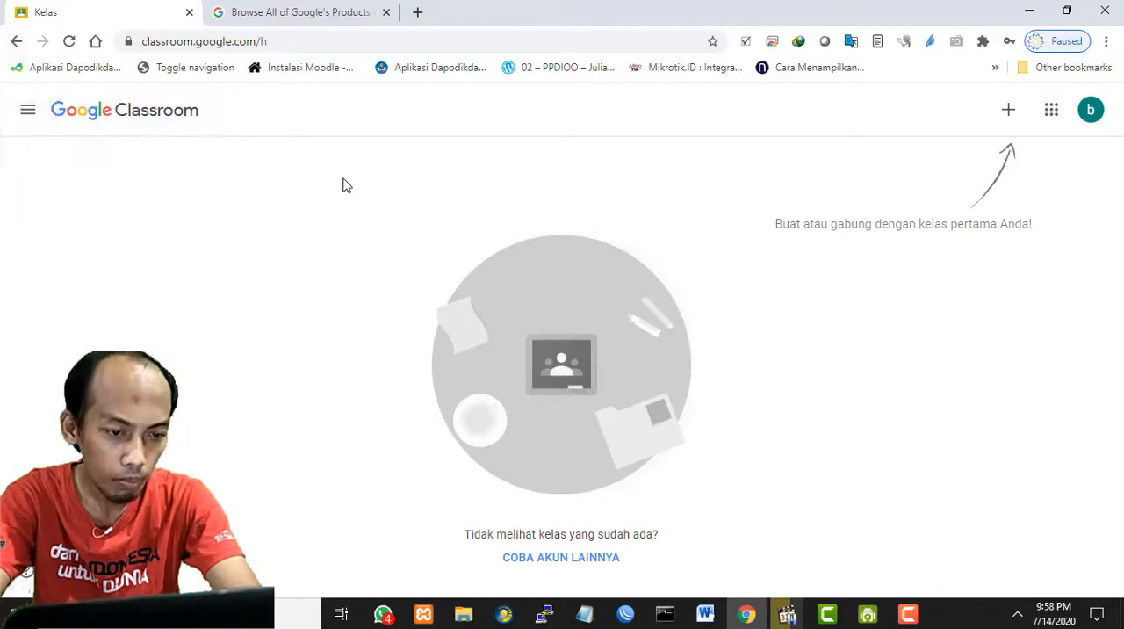
click(28, 117)
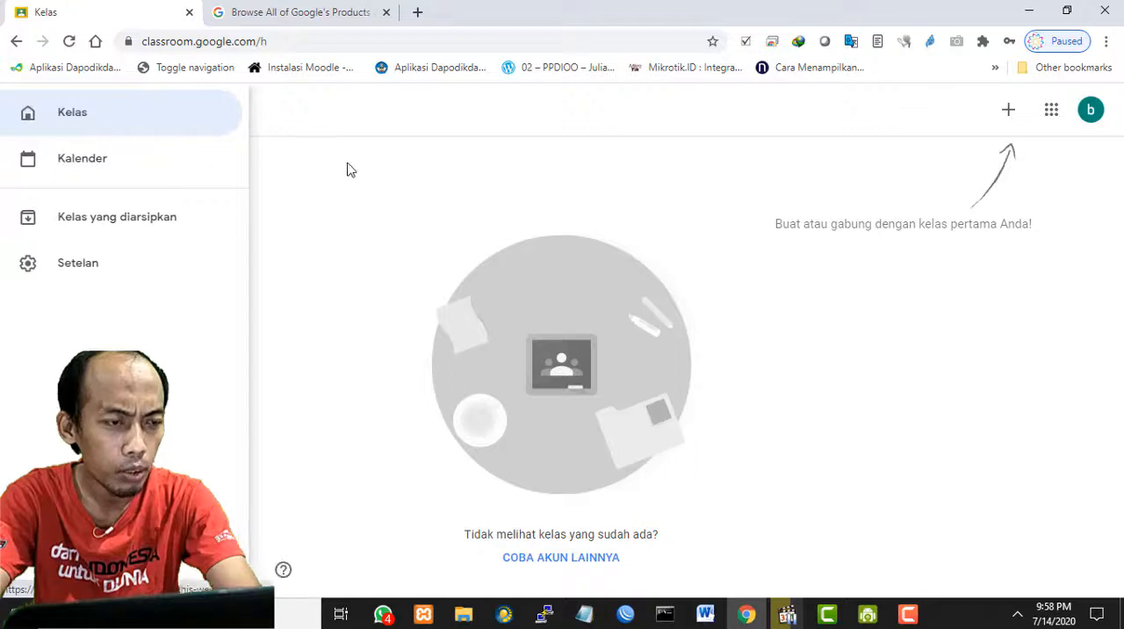
click(347, 169)
click(29, 115)
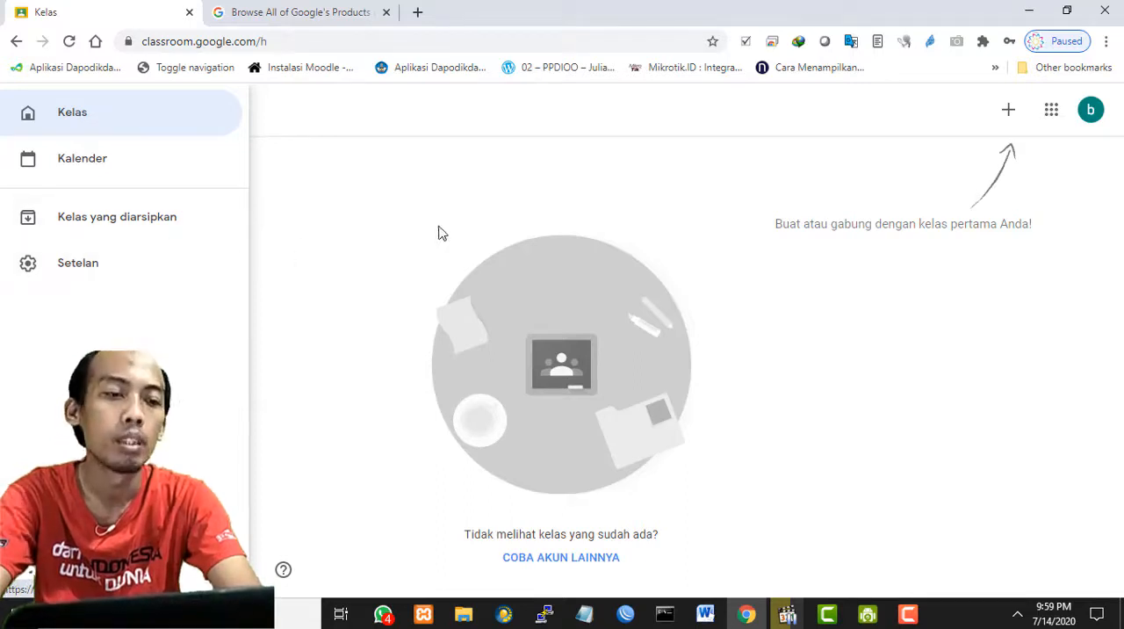
click(448, 194)
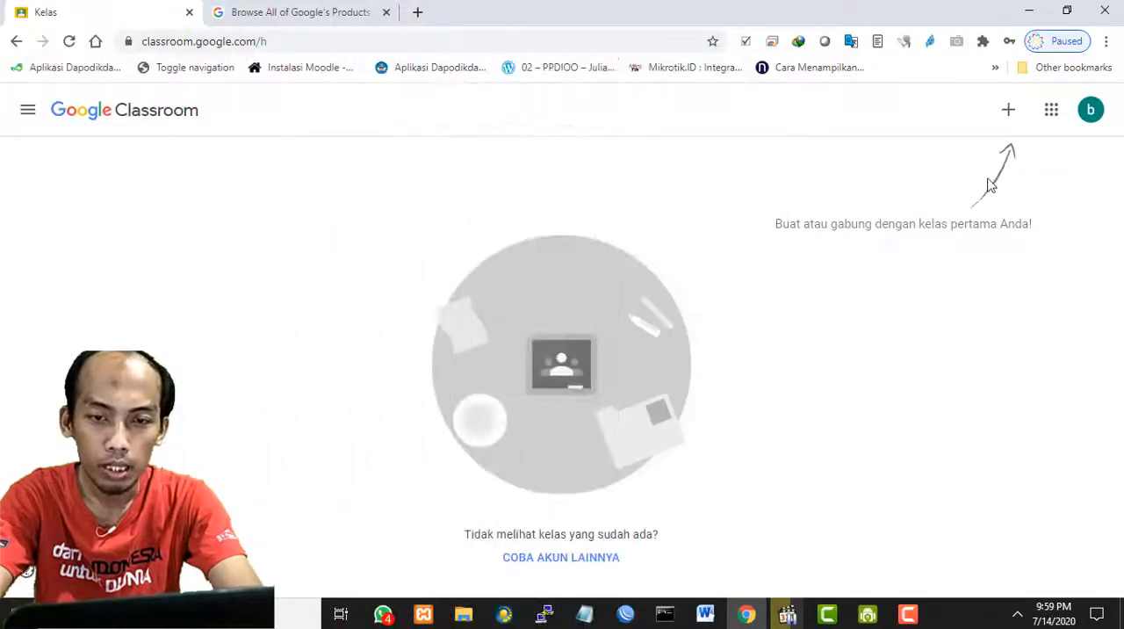
- Start creating a class and accept the notice declaring that Classroom is not being used at a school with students
click(1010, 114)
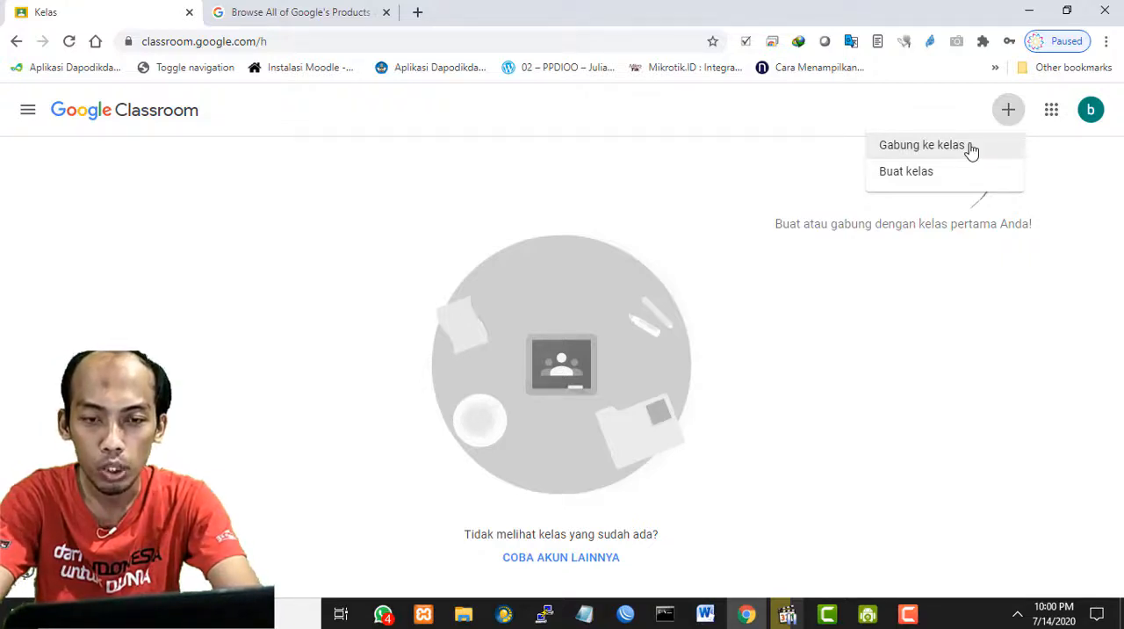
click(911, 174)
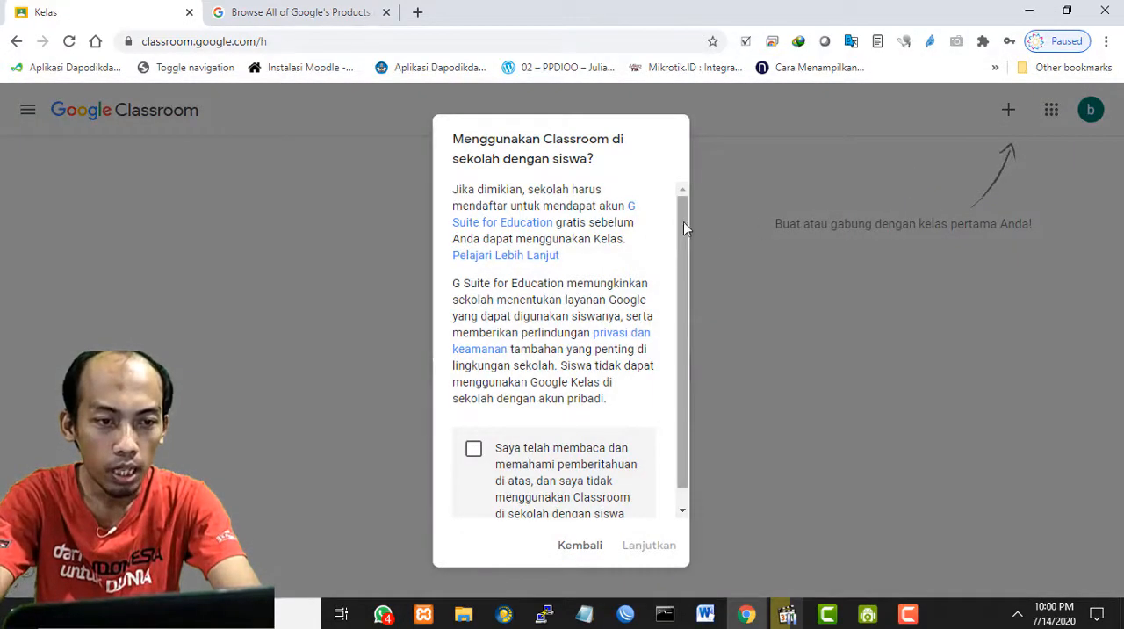
drag(682, 217, 681, 174)
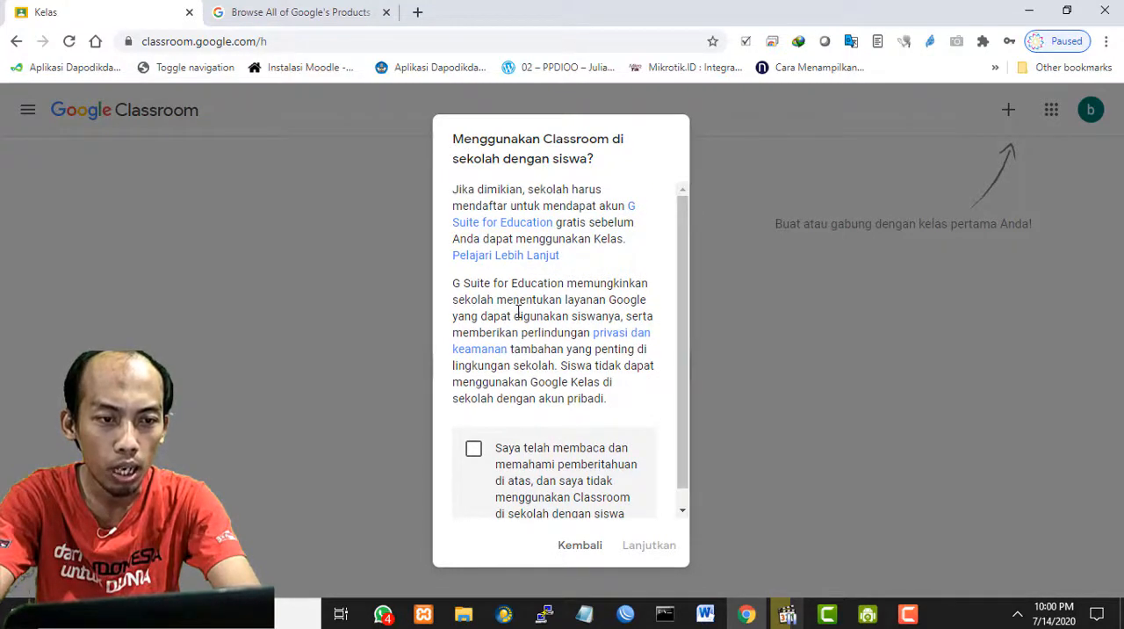
scroll(518, 313, down, 1)
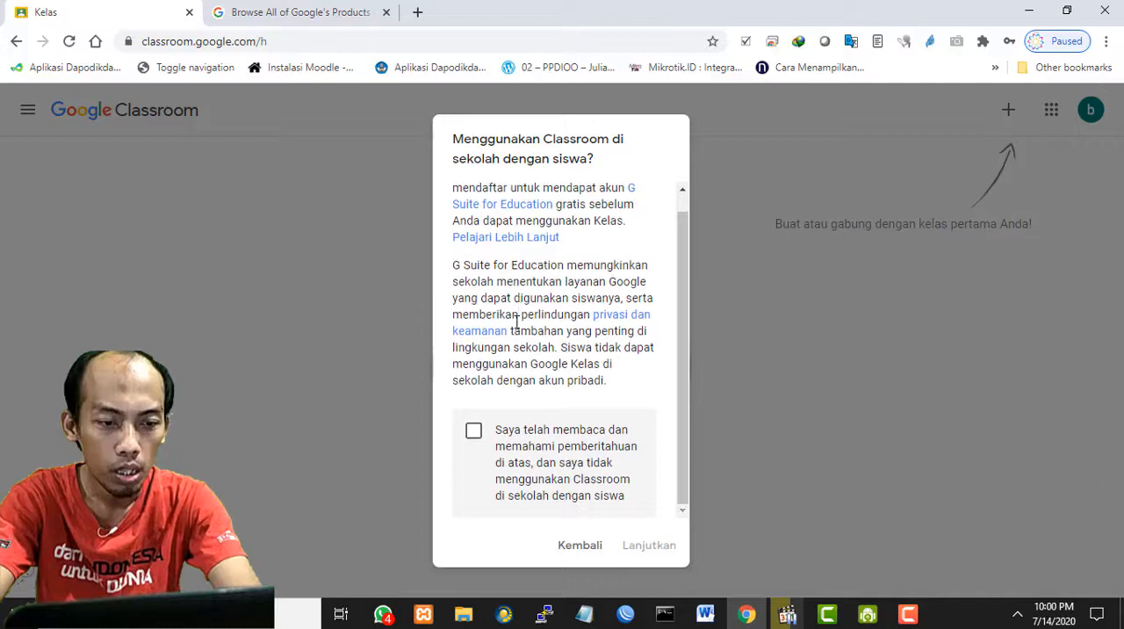
click(473, 433)
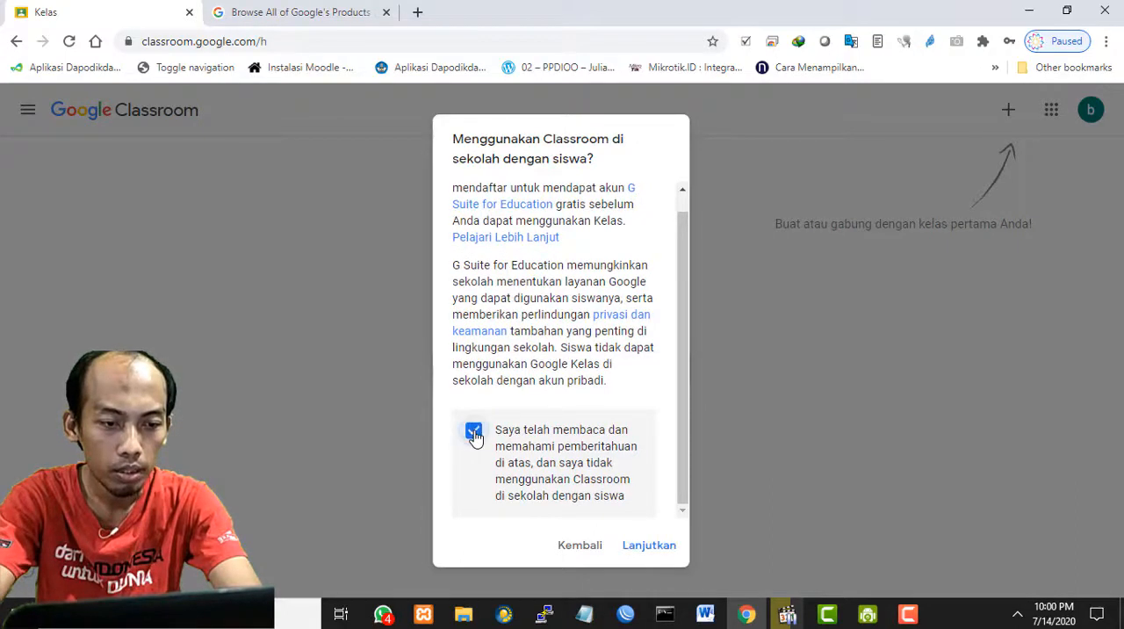
click(649, 551)
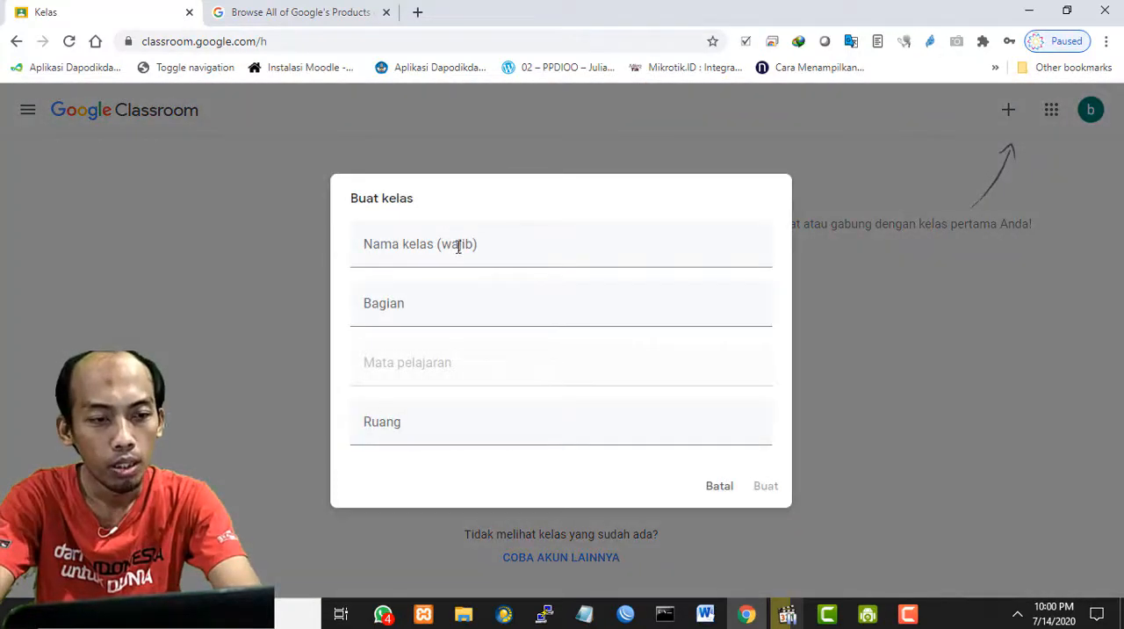
- Create the class "Kelas 10 TKJ dan 1O MM" with section "Untuk Kelas 10", subject "Komputer dan Jaringan Dasar" and room 01, and dismiss the news dialog
click(462, 244)
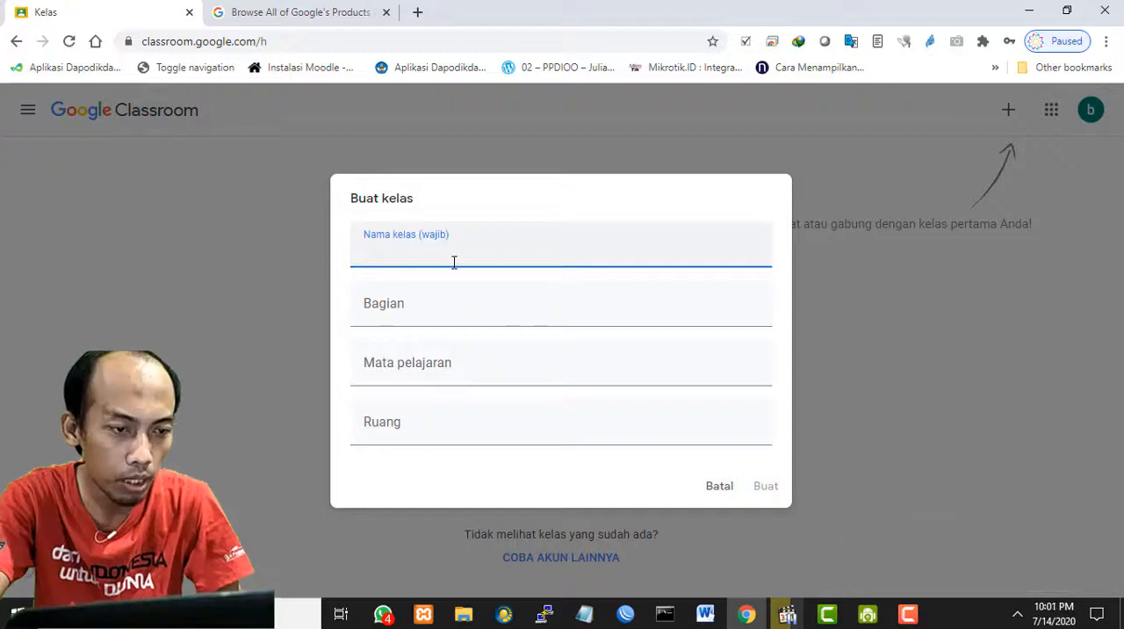
text(K)
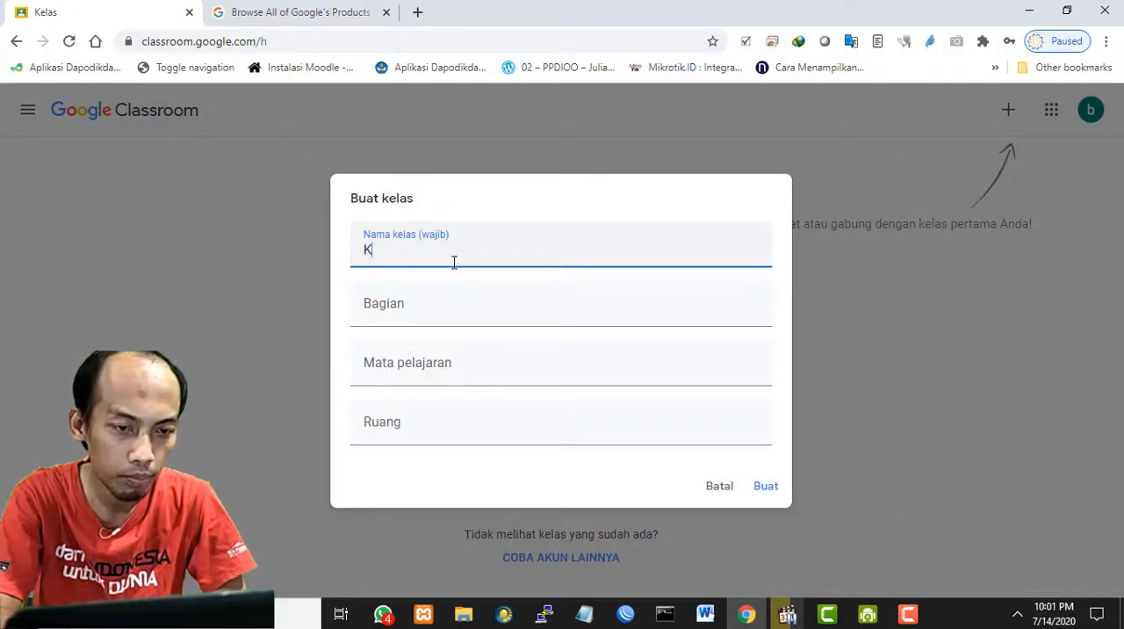
text(elas 10 TKJ dan 10 MM)
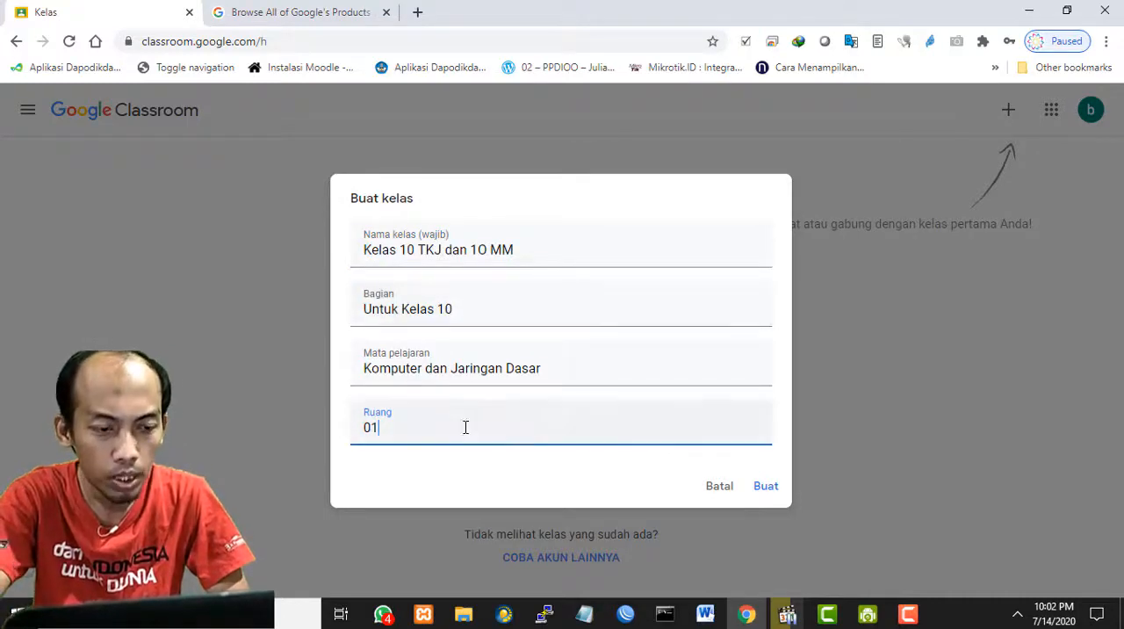
click(468, 468)
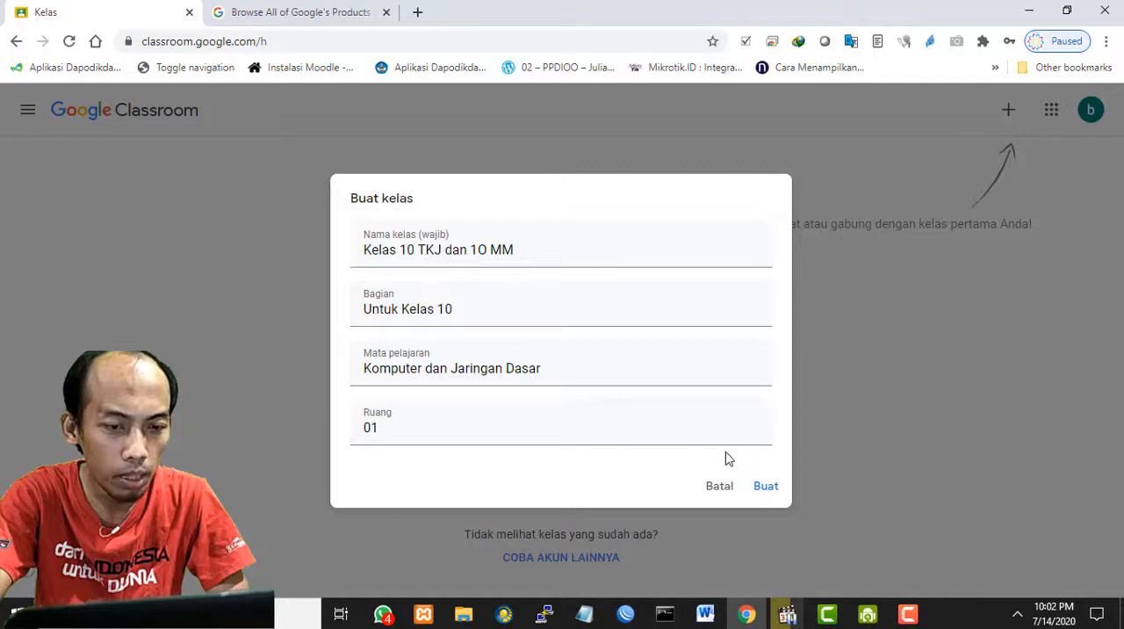
click(767, 489)
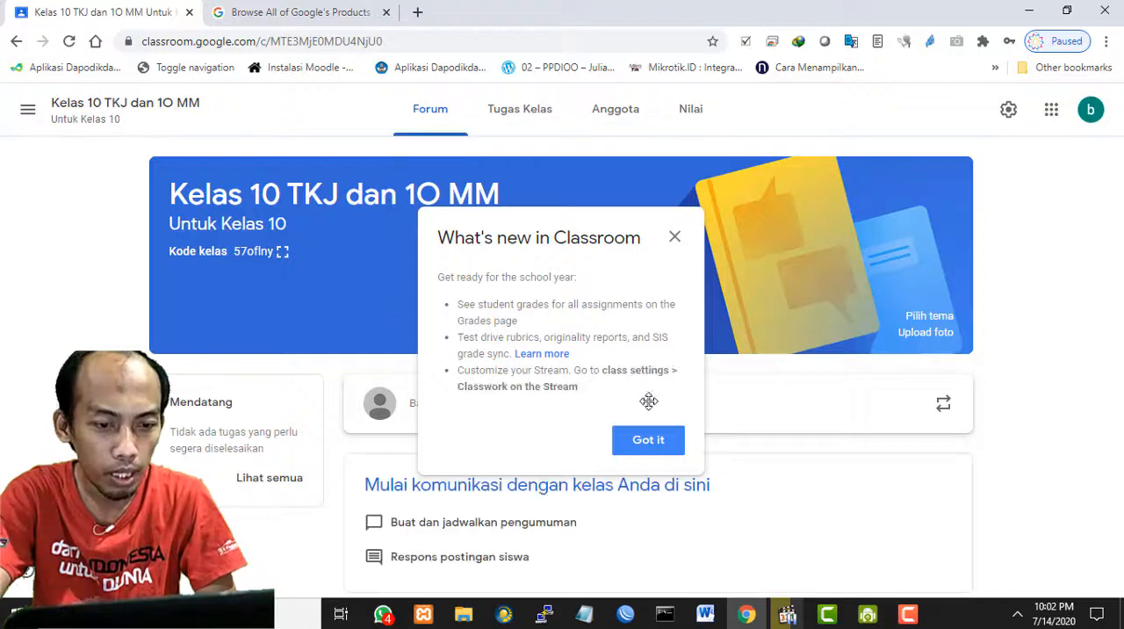
click(648, 440)
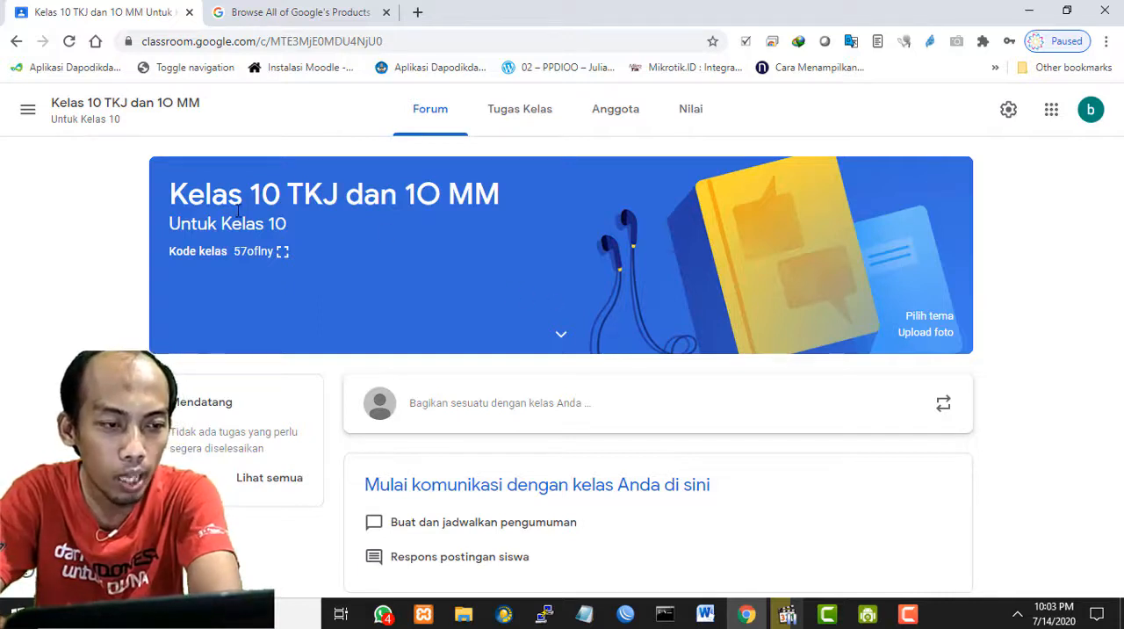
drag(205, 195, 380, 195)
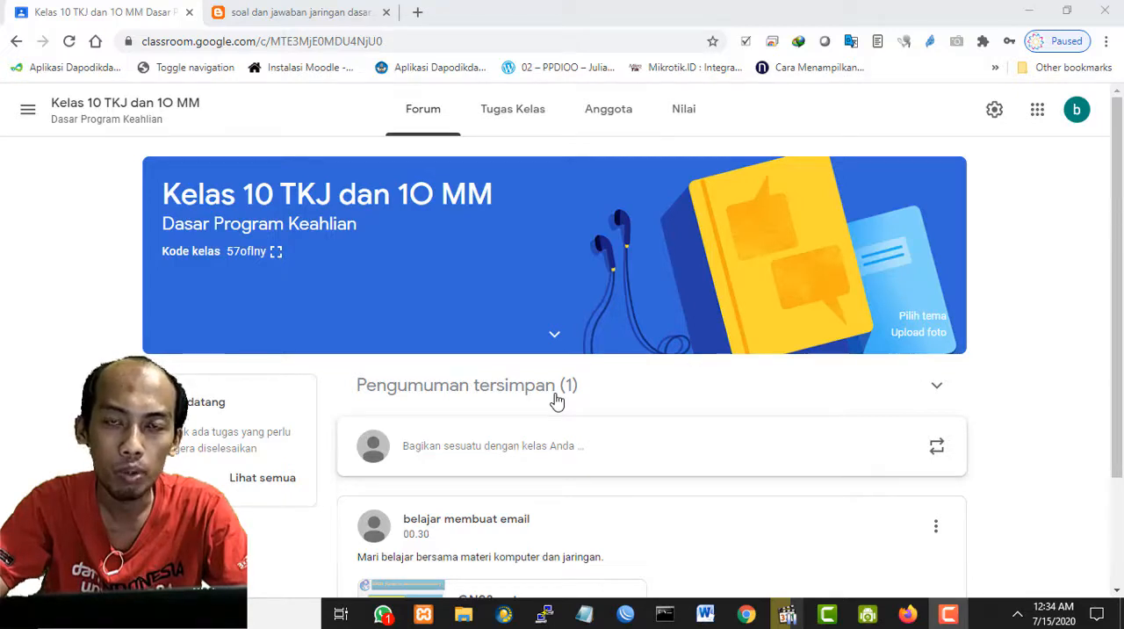
- Write a forum announcement to Semua siswa starting "Mari kita belajar bersama dan gunakan forum ini", inviting comments below and suggestions for the class
scroll(557, 400, down, 1)
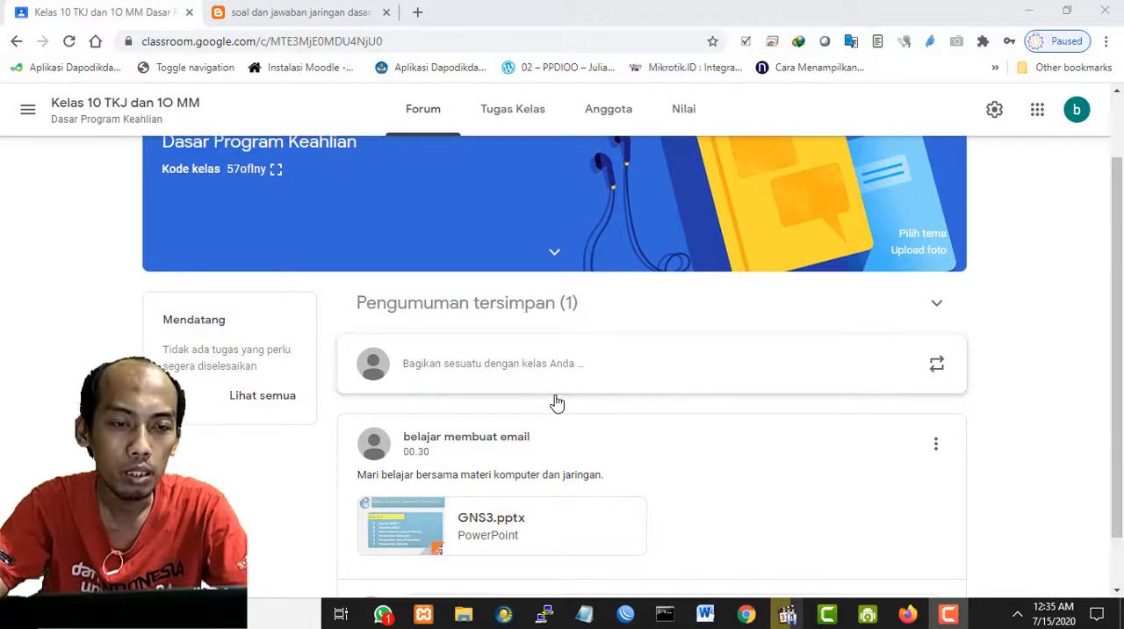
scroll(556, 402, up, 1)
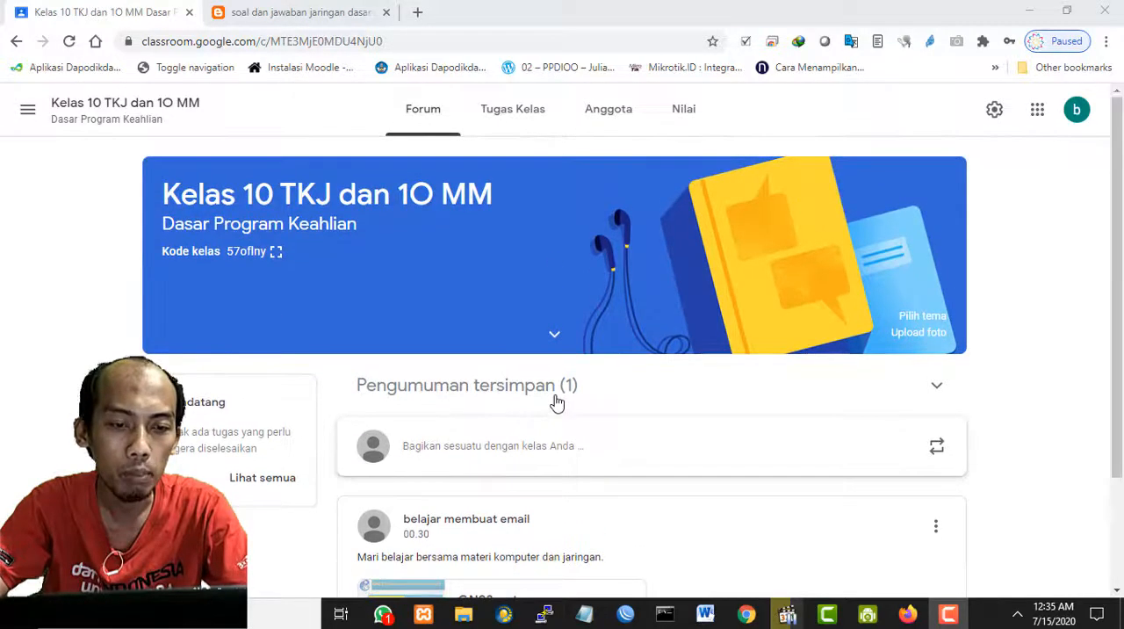
scroll(557, 402, down, 1)
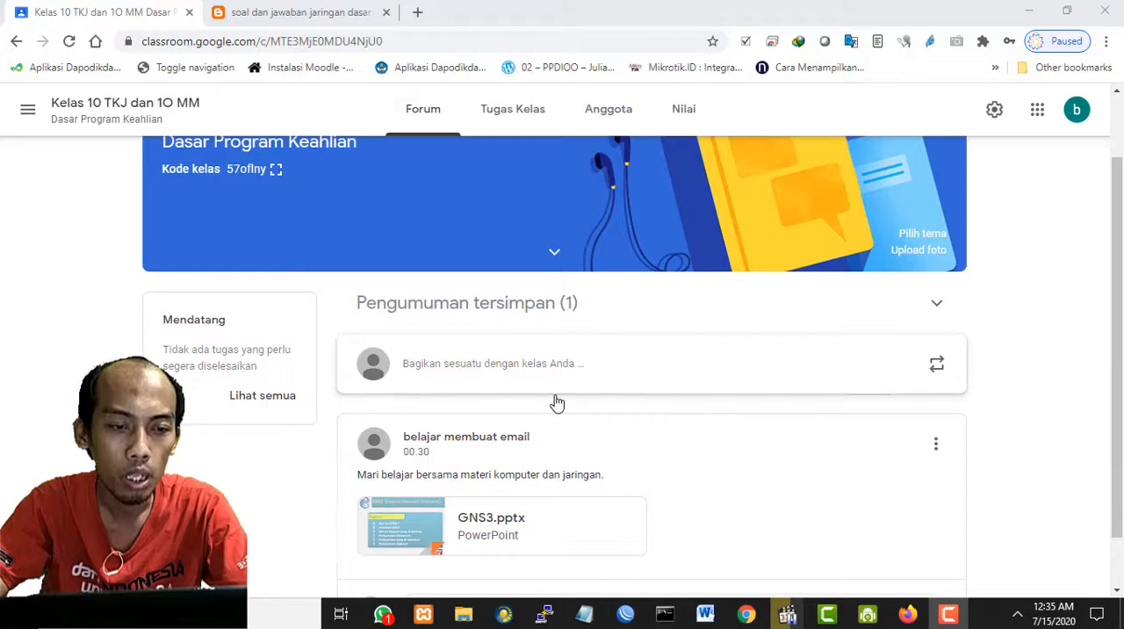
scroll(557, 402, up, 1)
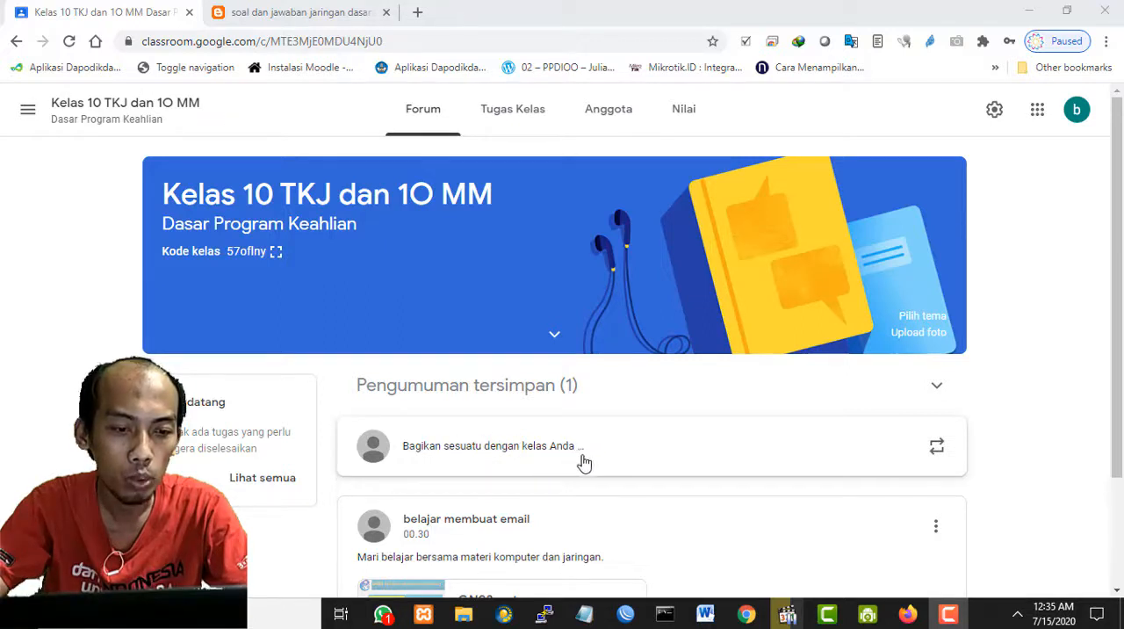
click(517, 453)
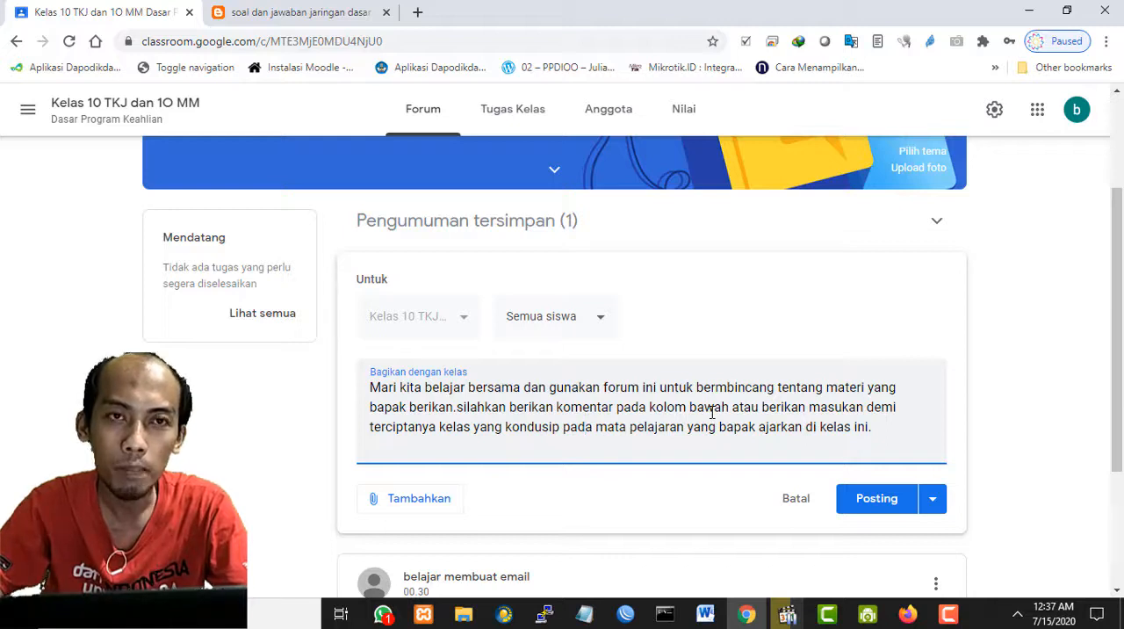
- Read through the drafted announcement text, highlighting the whole message and clearing the highlight
scroll(711, 410, down, 1)
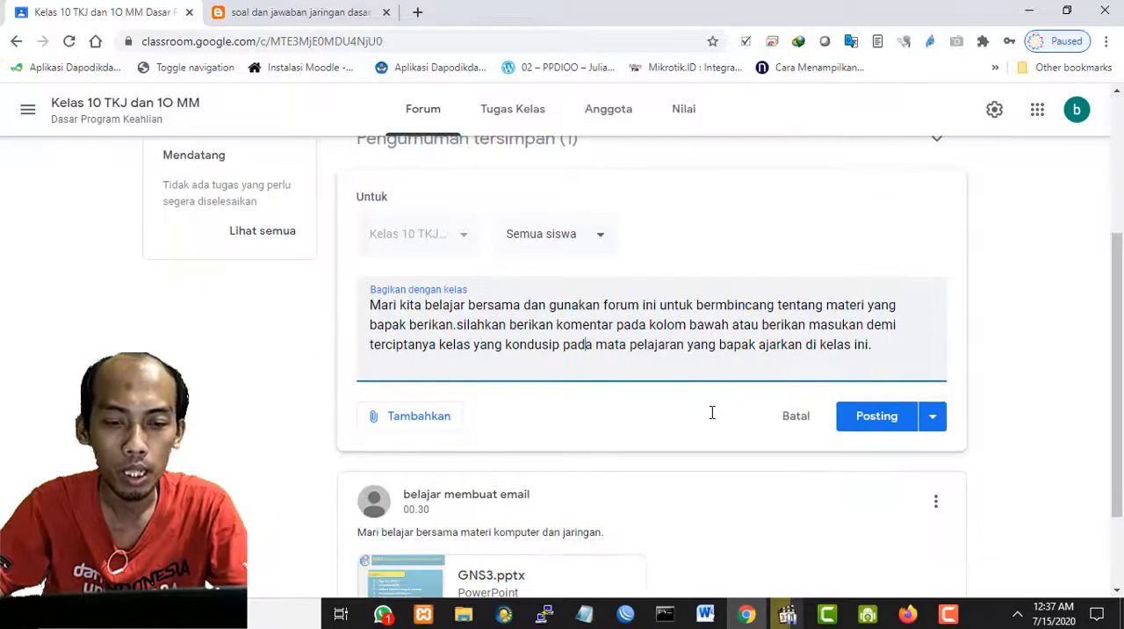
drag(888, 354, 369, 309)
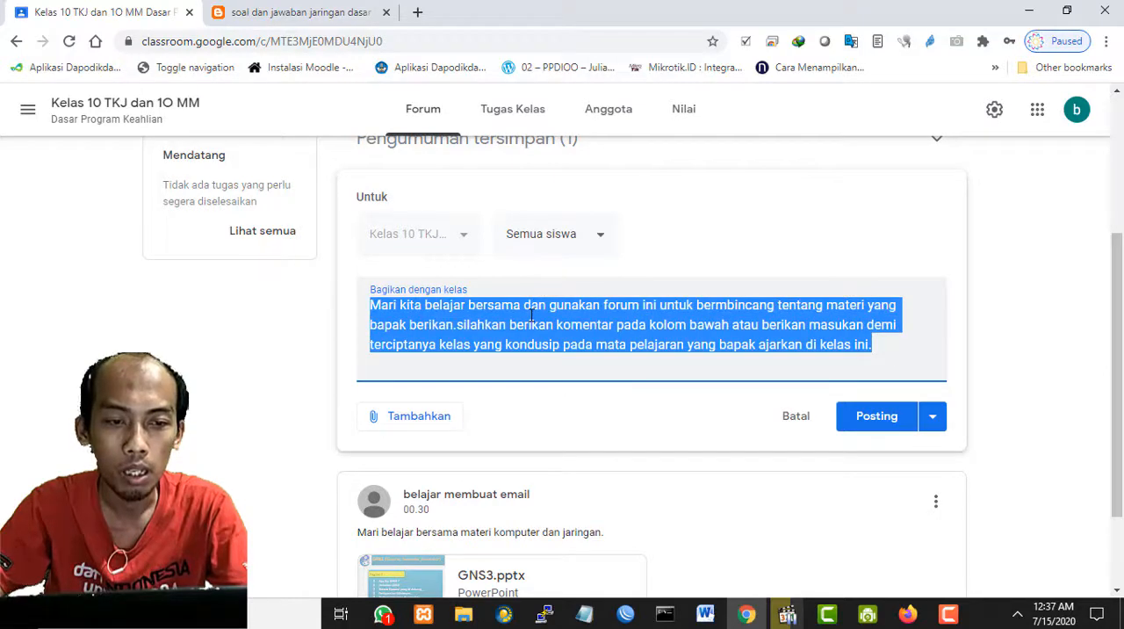
scroll(541, 316, up, 1)
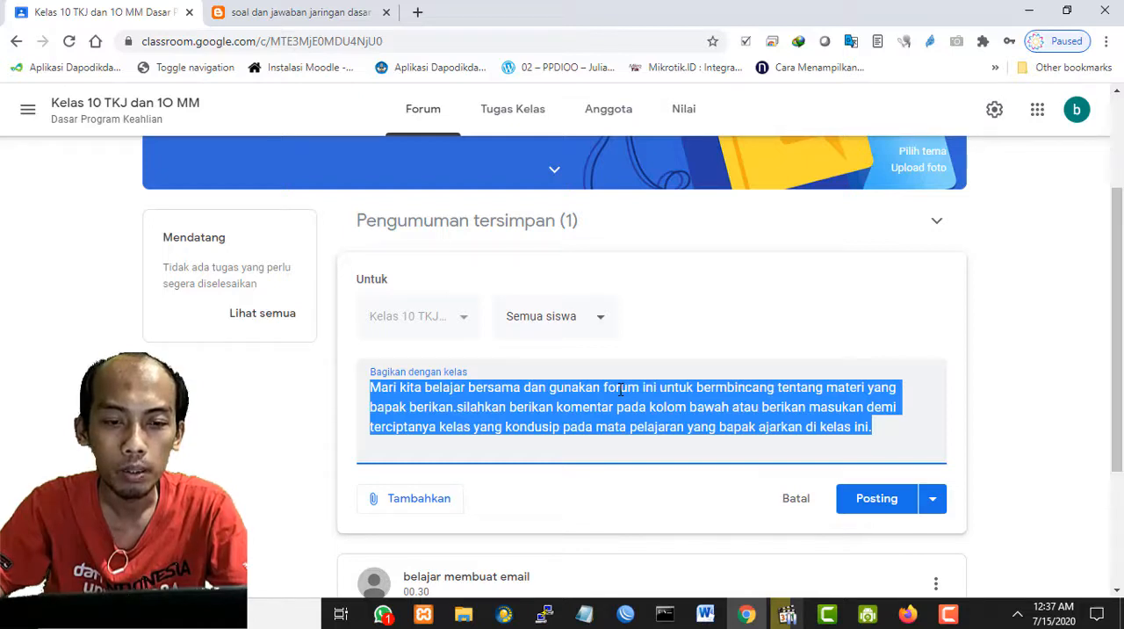
click(737, 344)
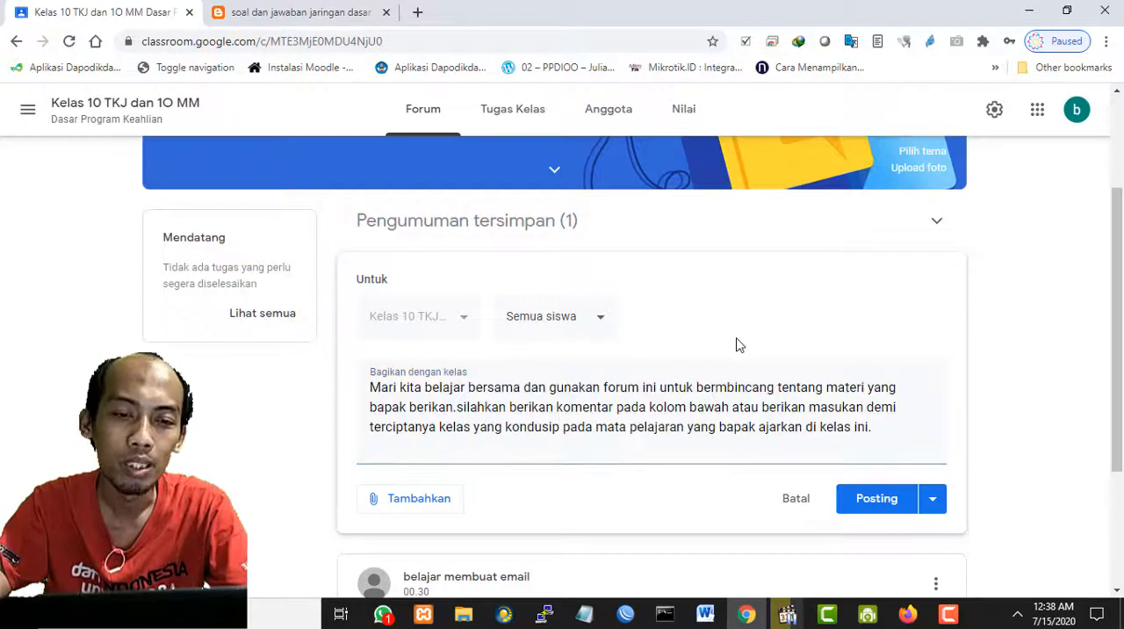
scroll(738, 344, down, 1)
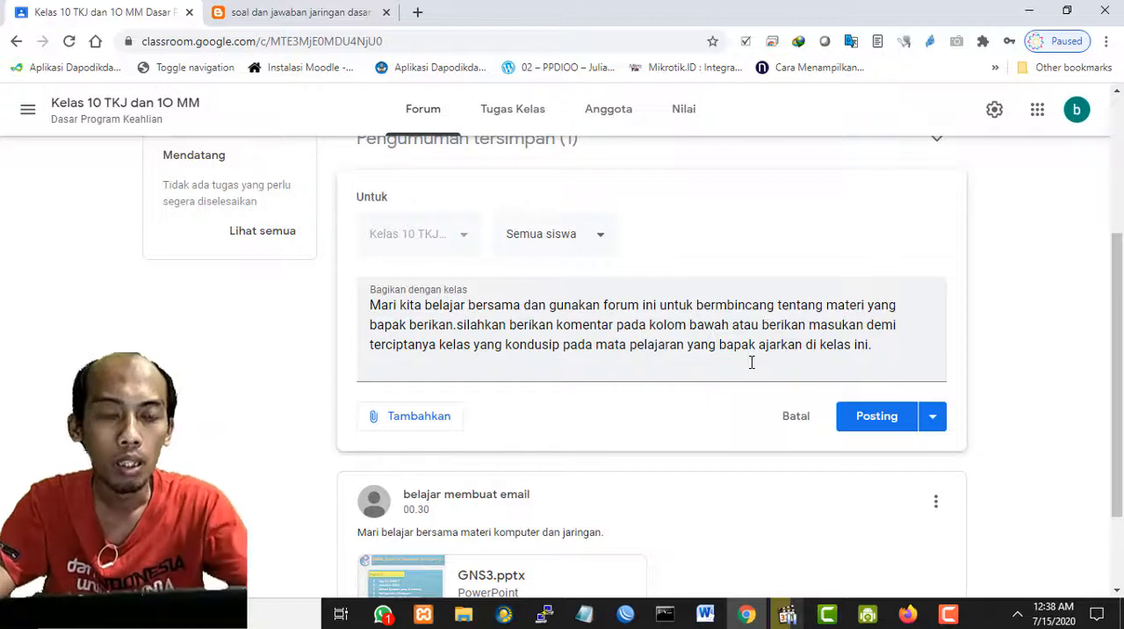
drag(869, 344, 346, 316)
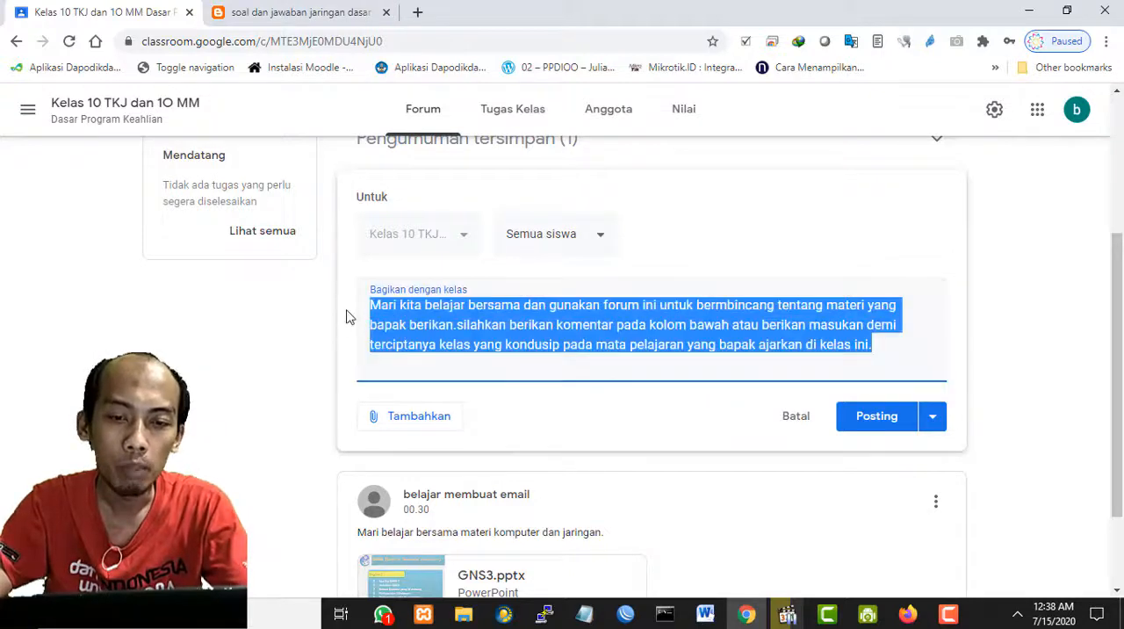
click(695, 330)
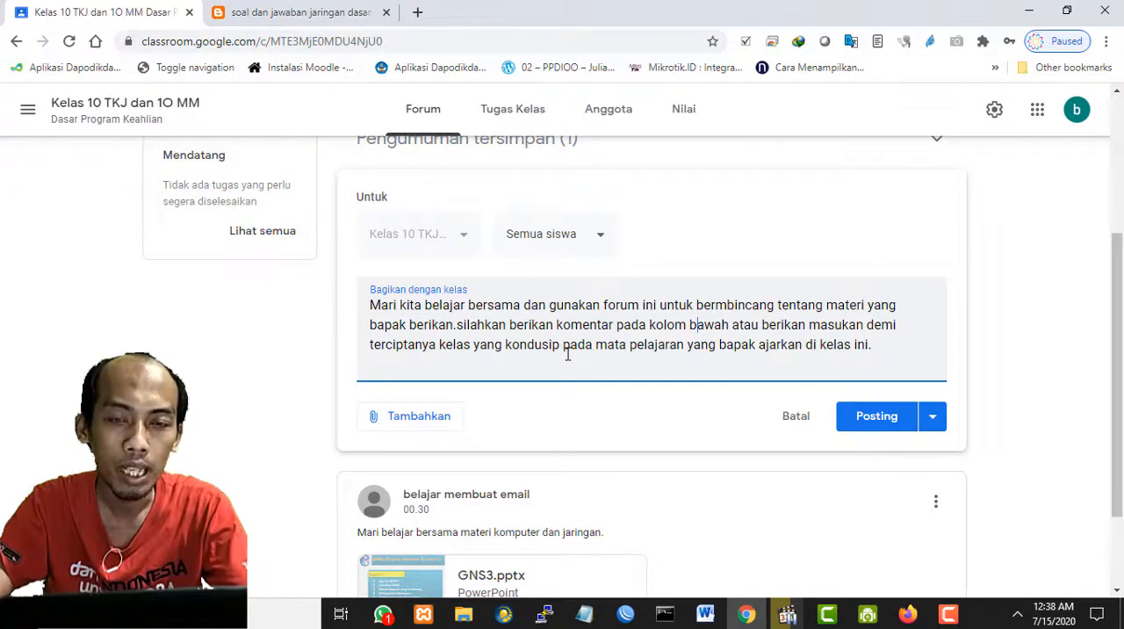
- Examine the announcement's attachment sources Google Drive, Link, File and YouTube, and close the list
click(433, 425)
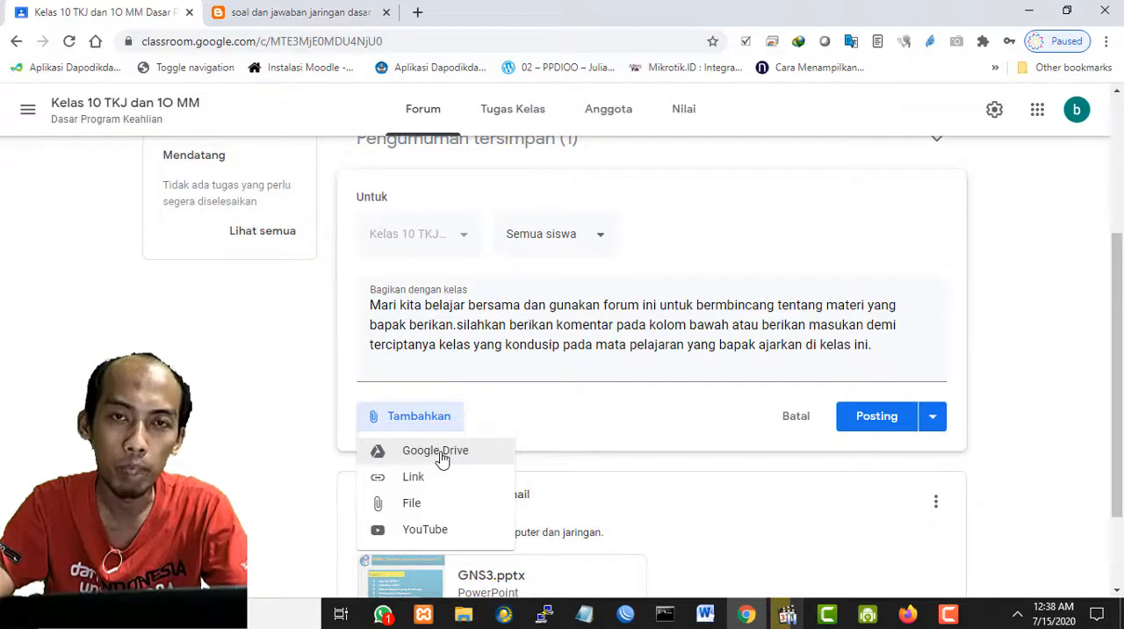
scroll(518, 430, down, 1)
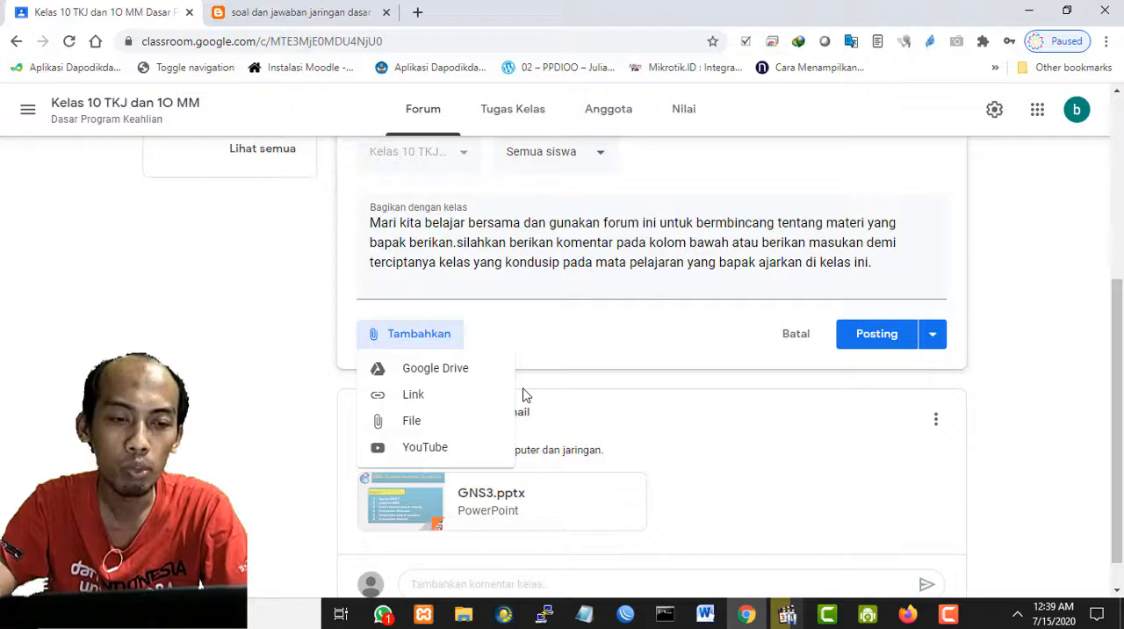
scroll(524, 395, up, 1)
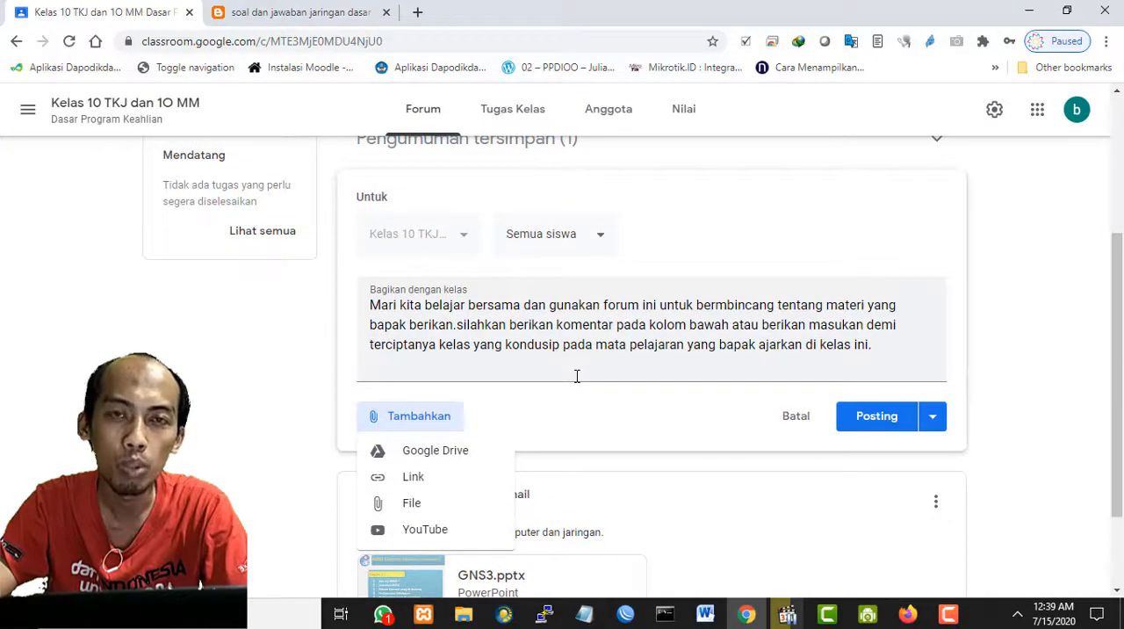
scroll(576, 378, down, 1)
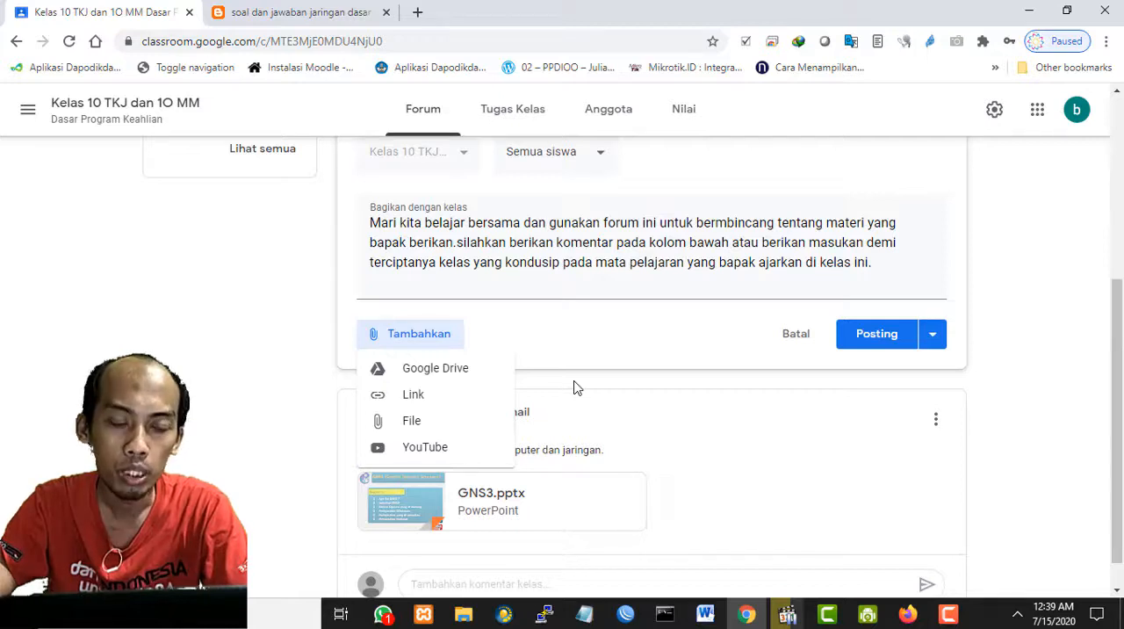
click(601, 337)
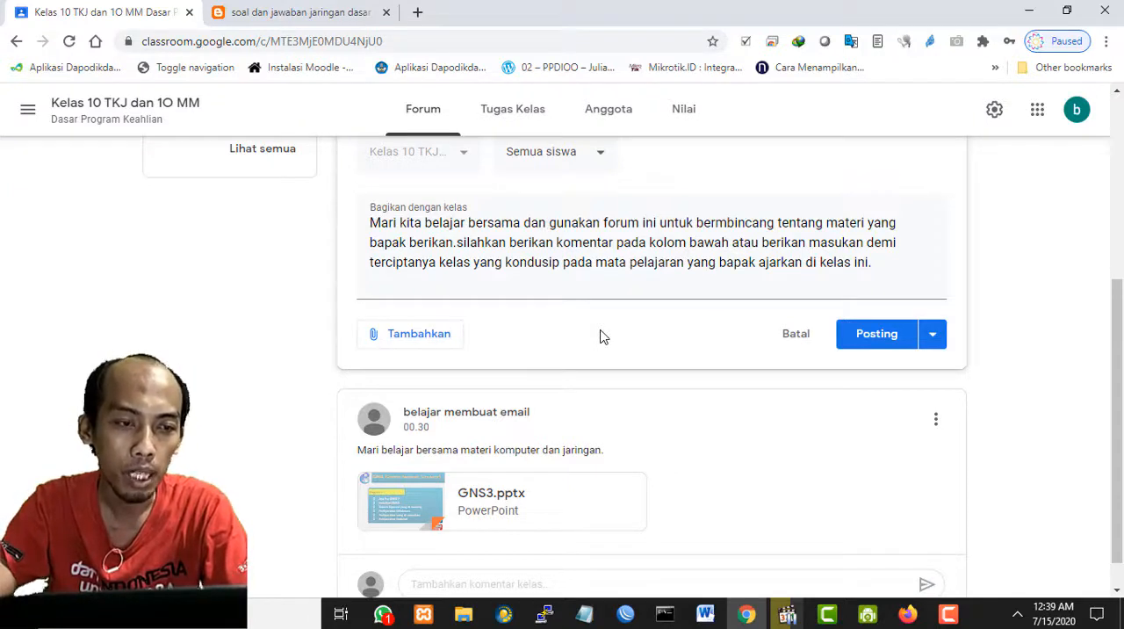
scroll(601, 336, up, 1)
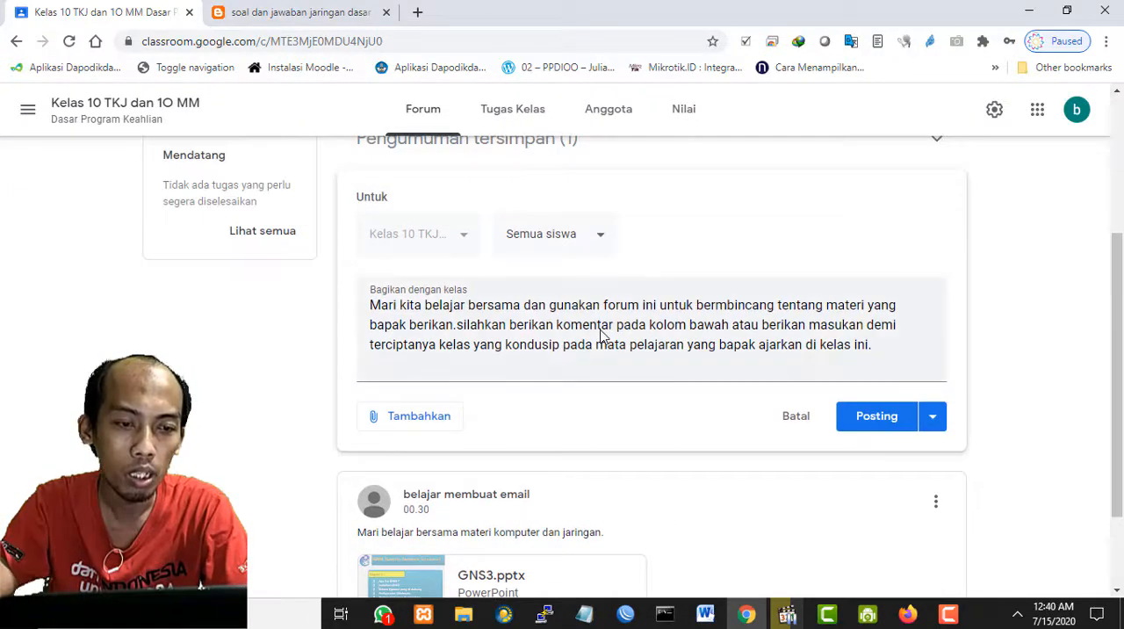
- Start attaching a YouTube video to the announcement and search for "komputer dan jaringan"
click(424, 424)
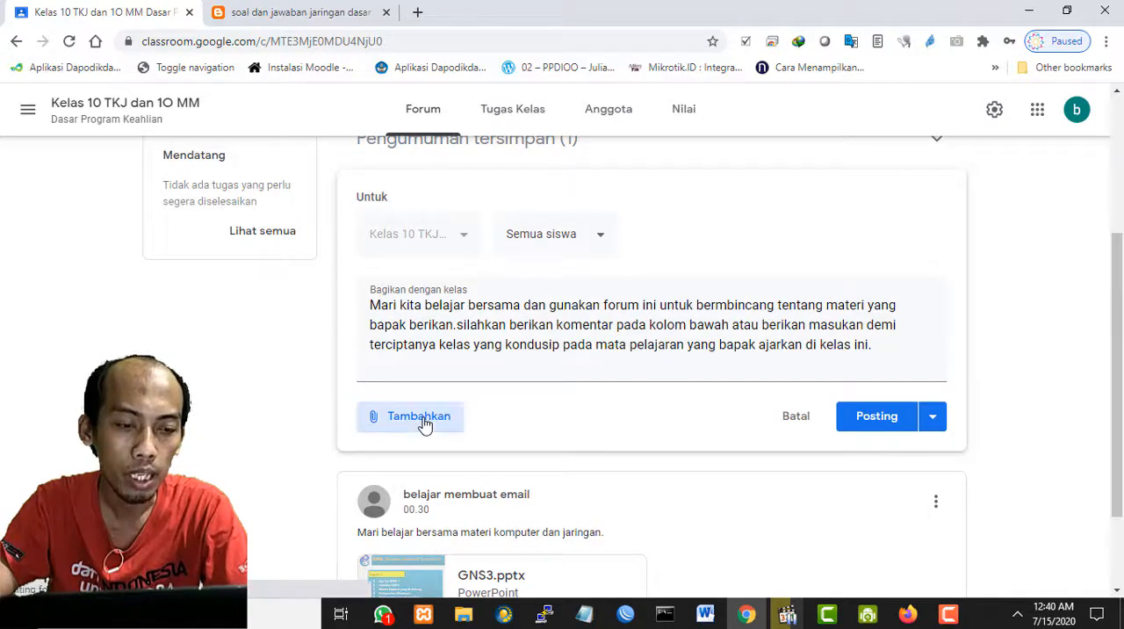
click(437, 533)
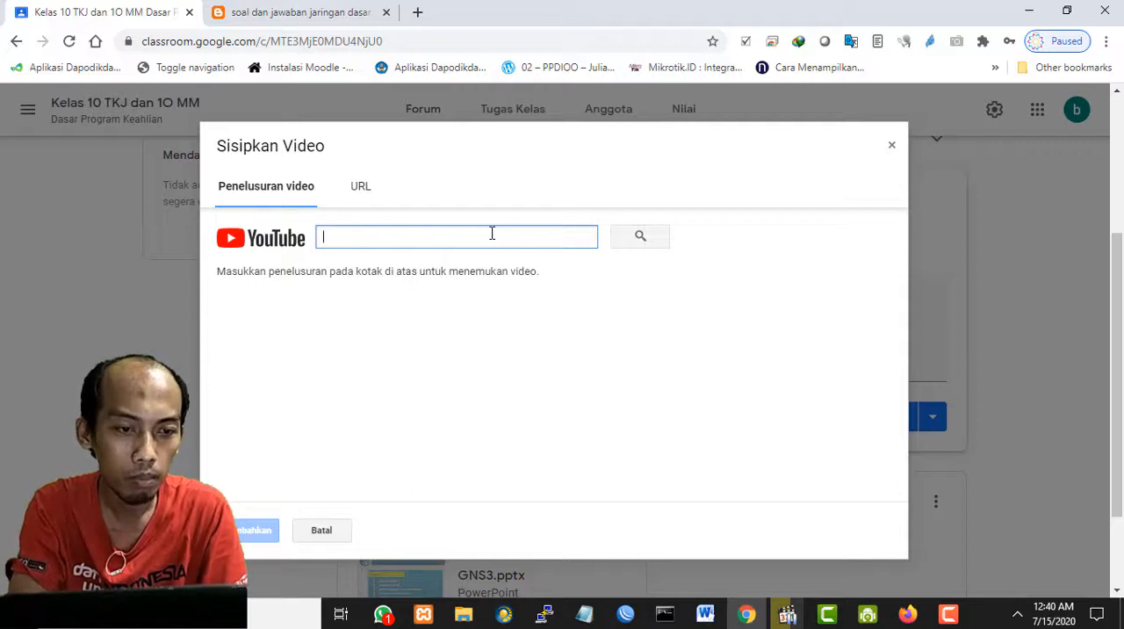
text(komputer dan jaria)
text(gan)
click(640, 235)
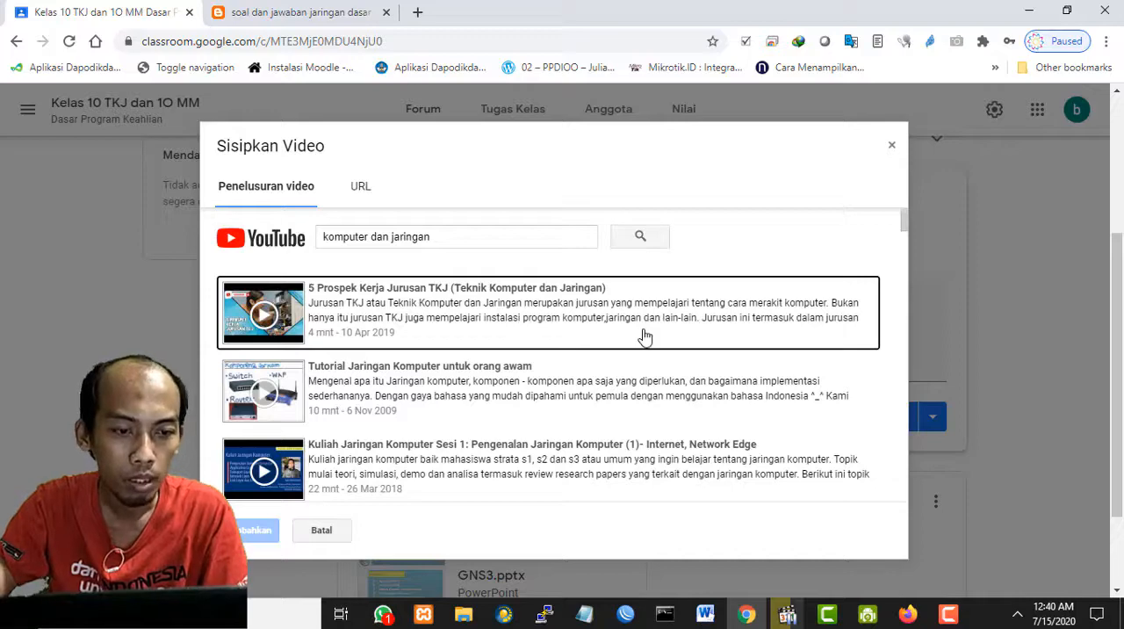
- Browse the found videos and attach "Tutorial Jaringan Komputer untuk orang awam" to the announcement
scroll(644, 338, down, 3)
scroll(643, 341, down, 7)
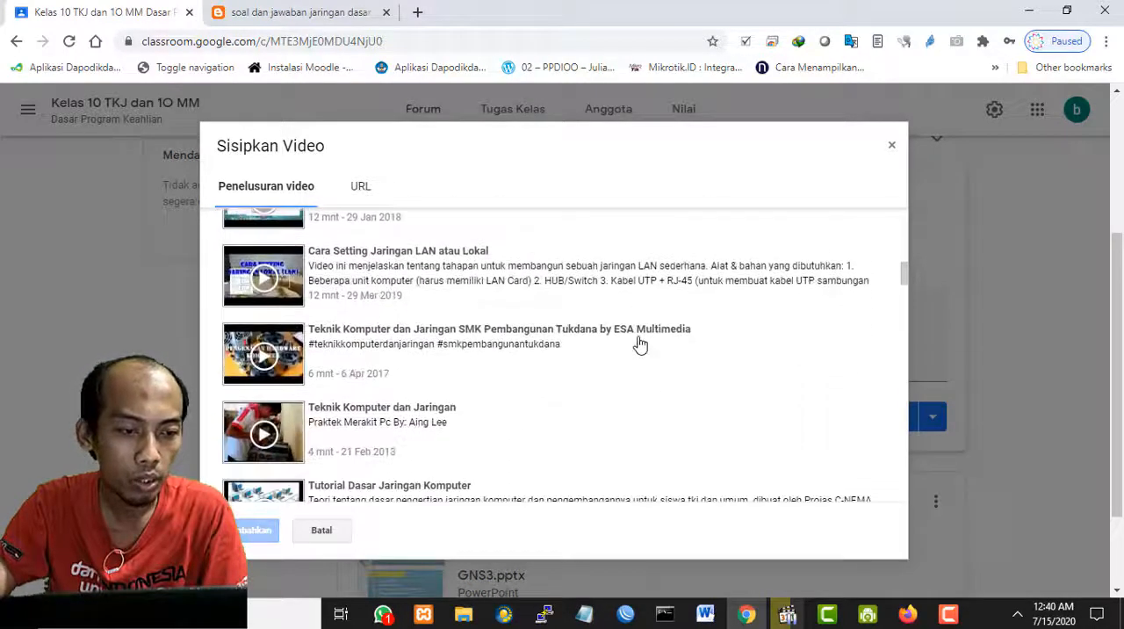
scroll(640, 344, up, 4)
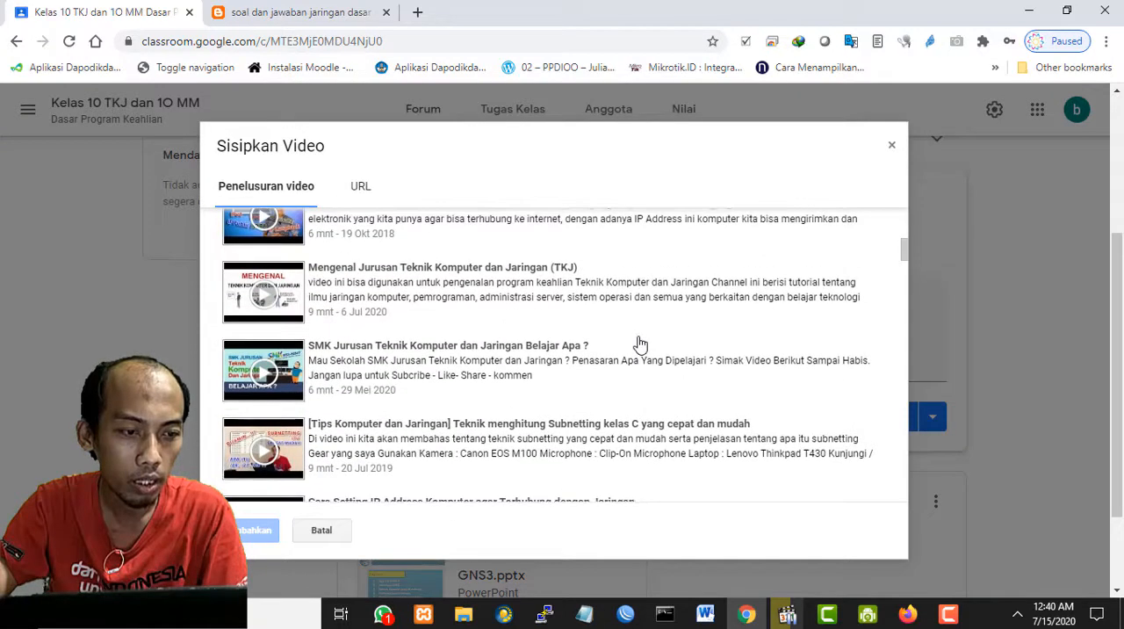
scroll(640, 344, up, 1)
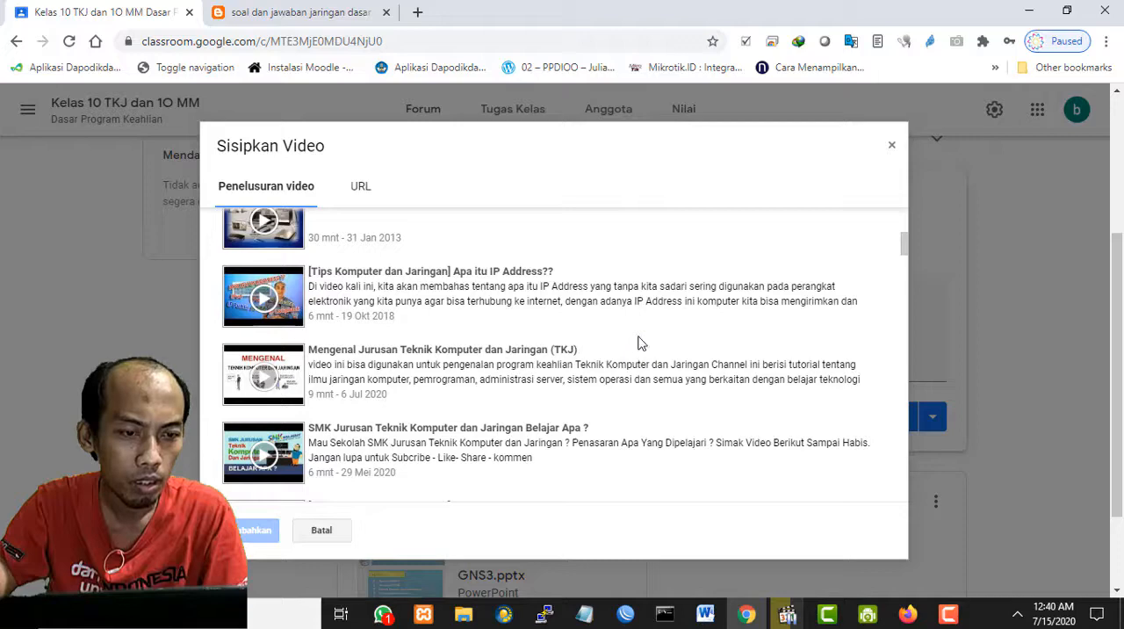
scroll(640, 345, up, 8)
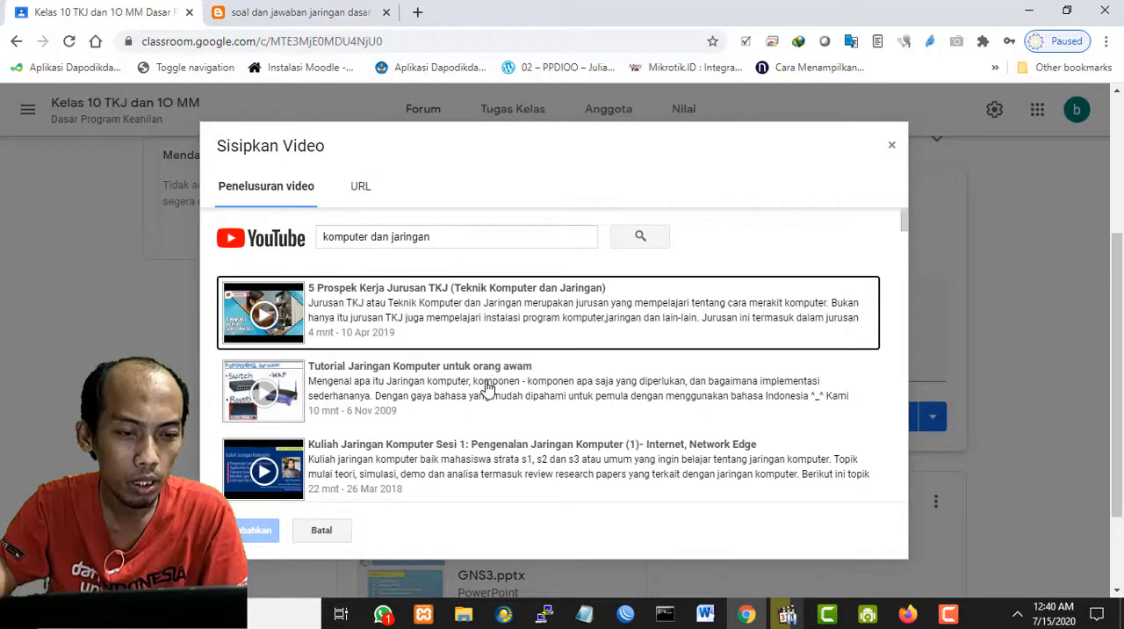
click(400, 385)
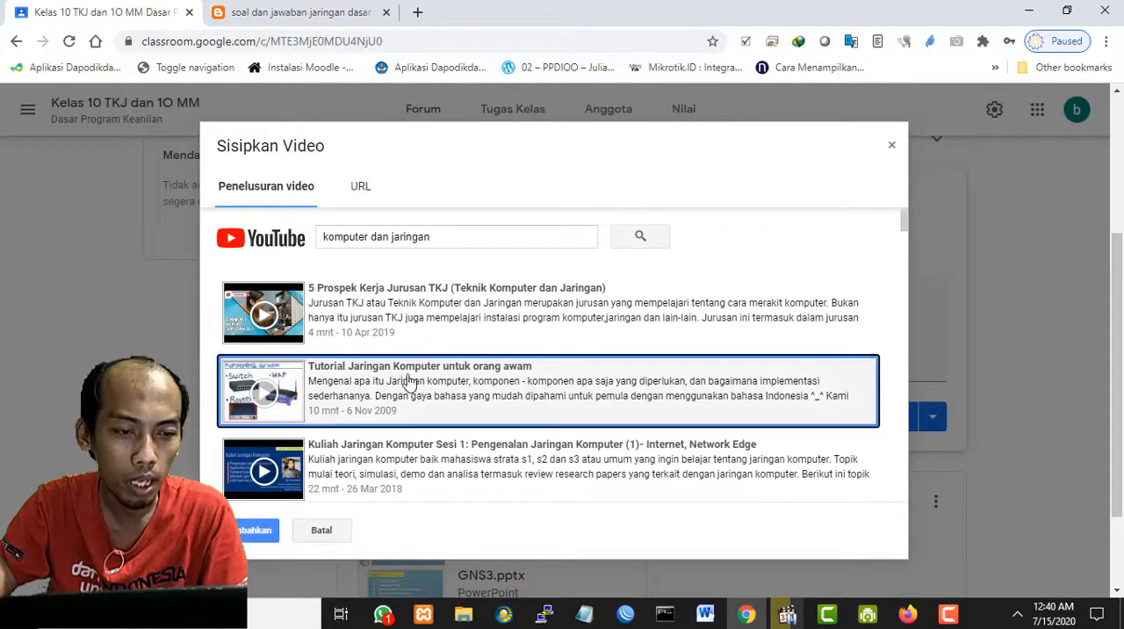
scroll(369, 413, down, 1)
click(253, 531)
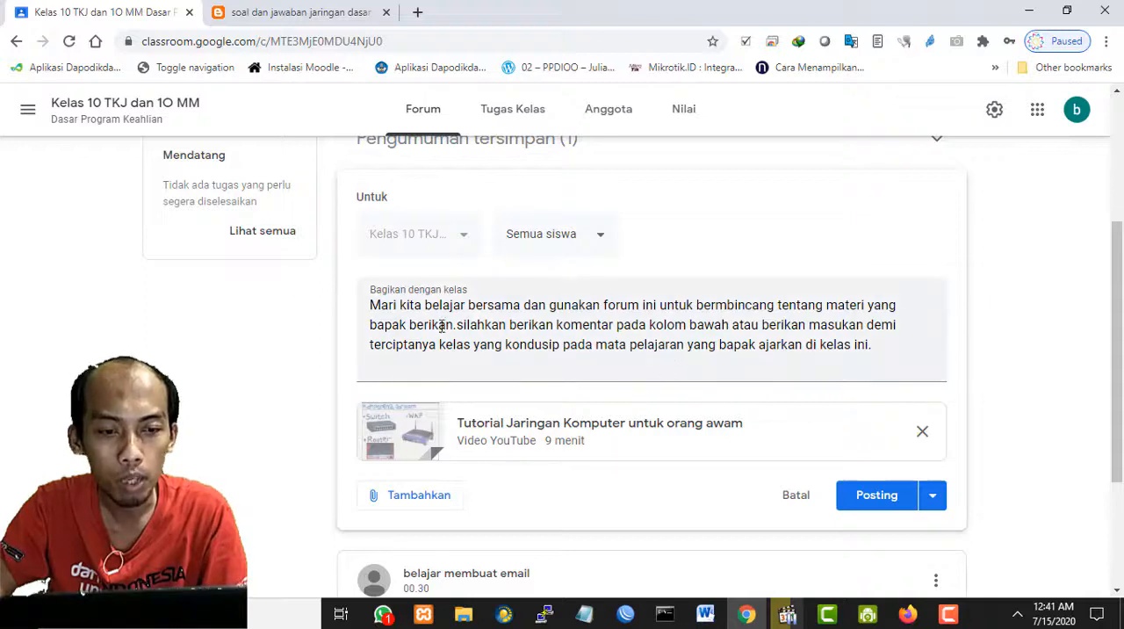
- Reread the announcement text and examine the Posting, Jadwalkan and Simpan draf publishing options, closing the list without choosing one
click(371, 303)
drag(371, 302, 863, 357)
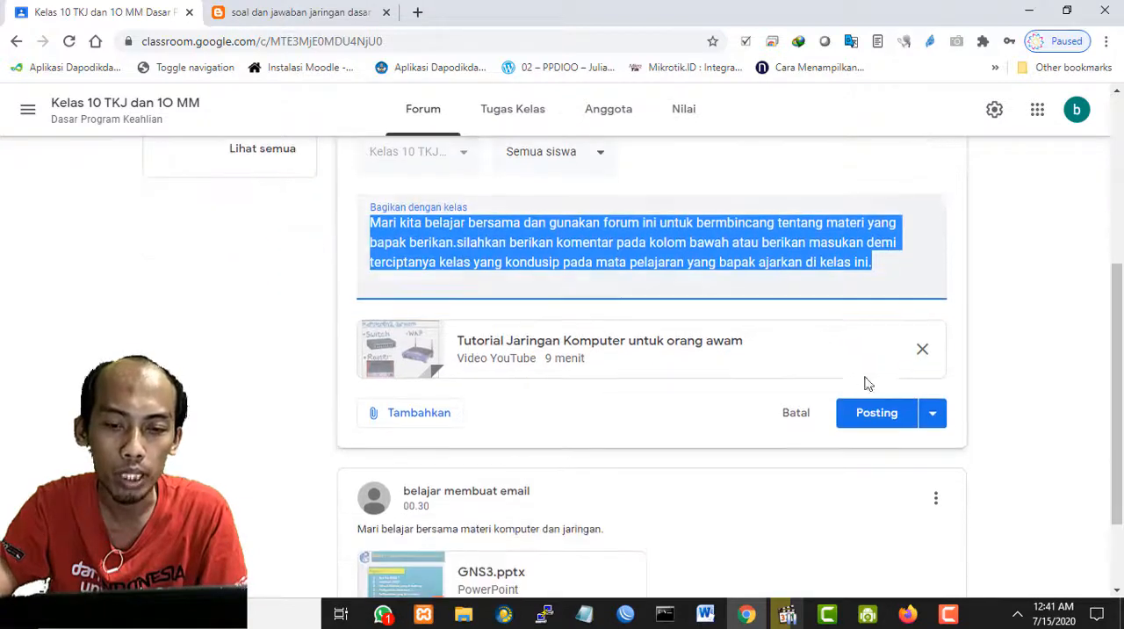
scroll(917, 377, down, 1)
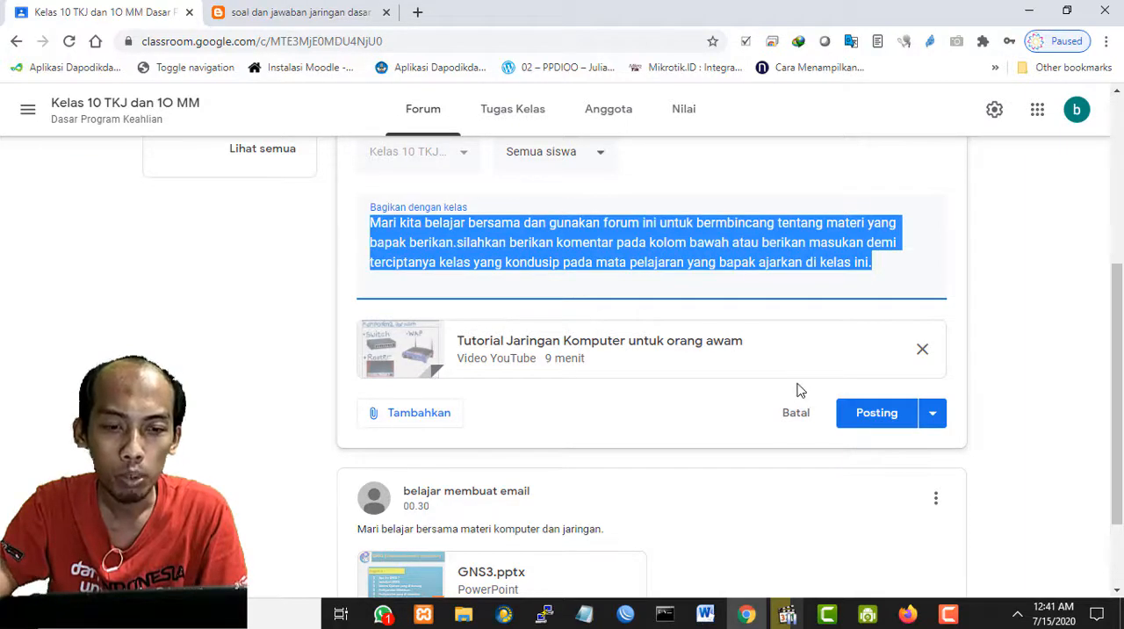
click(933, 420)
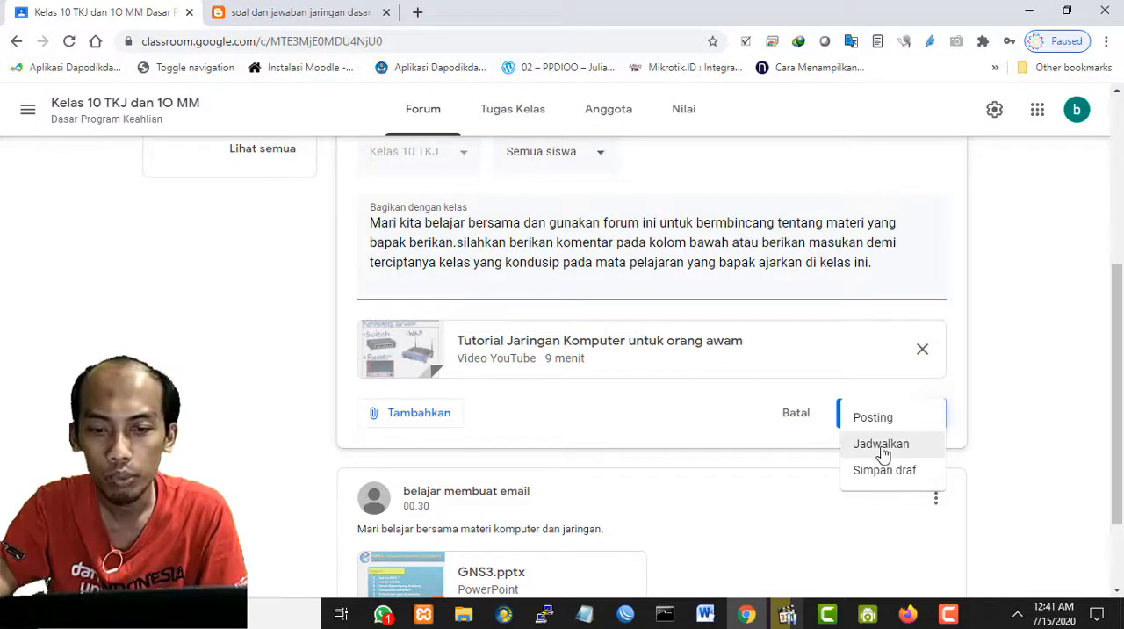
scroll(794, 344, up, 1)
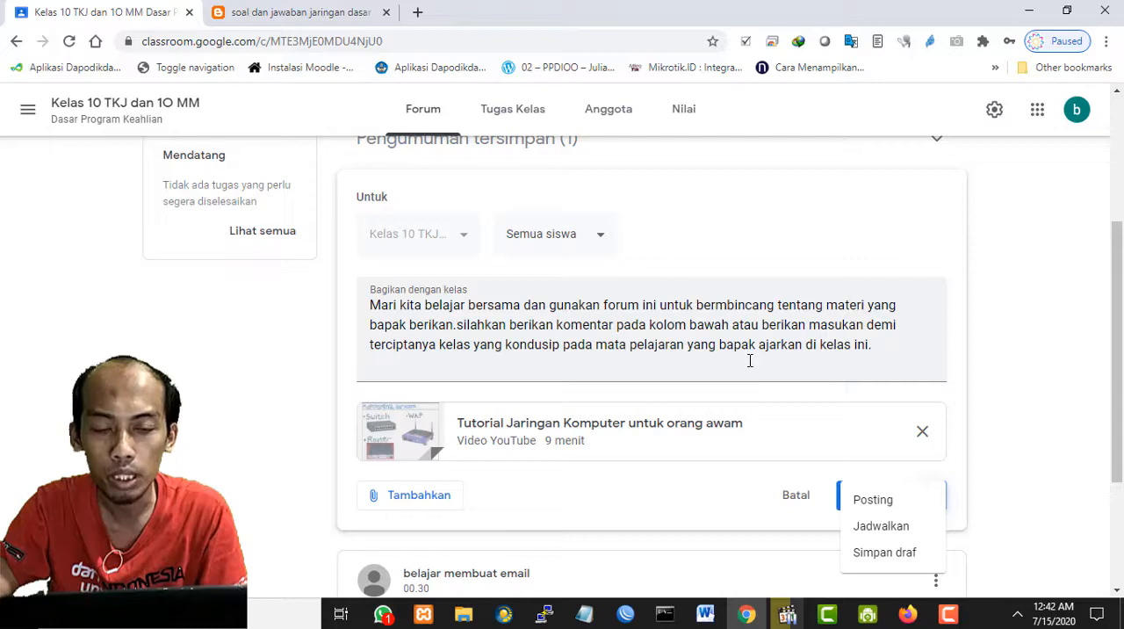
scroll(750, 360, down, 1)
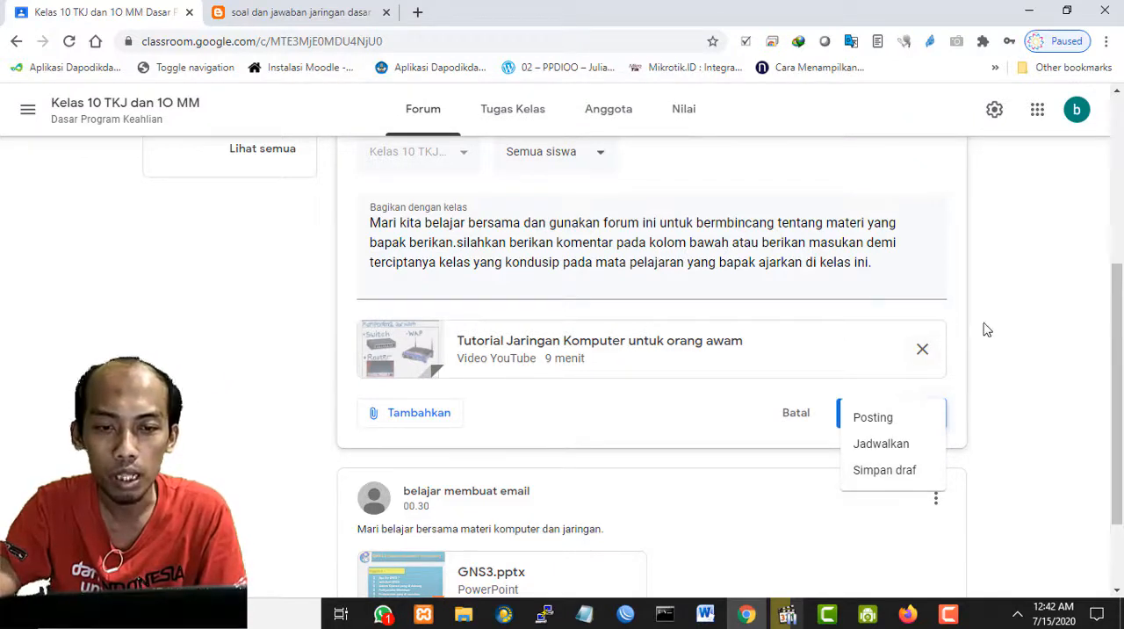
click(790, 259)
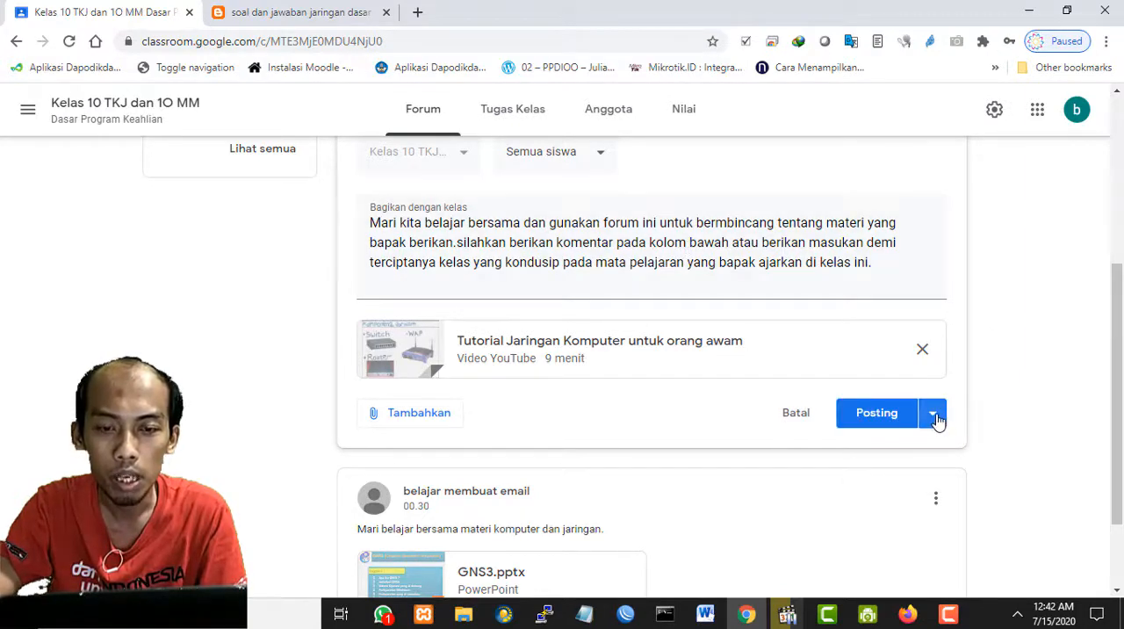
click(933, 414)
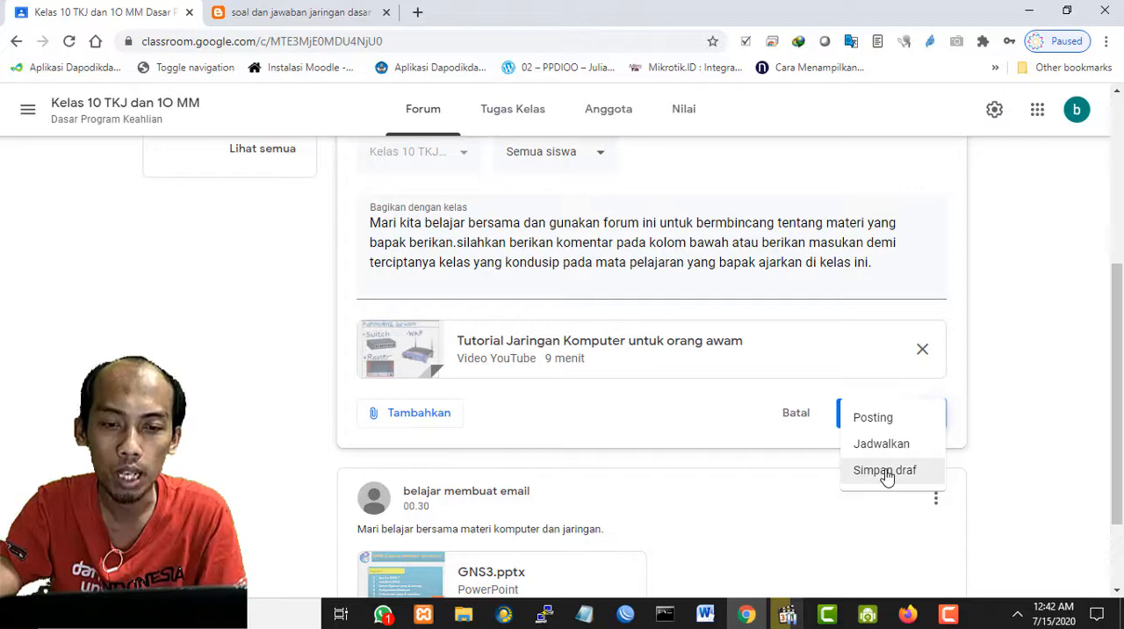
click(1008, 336)
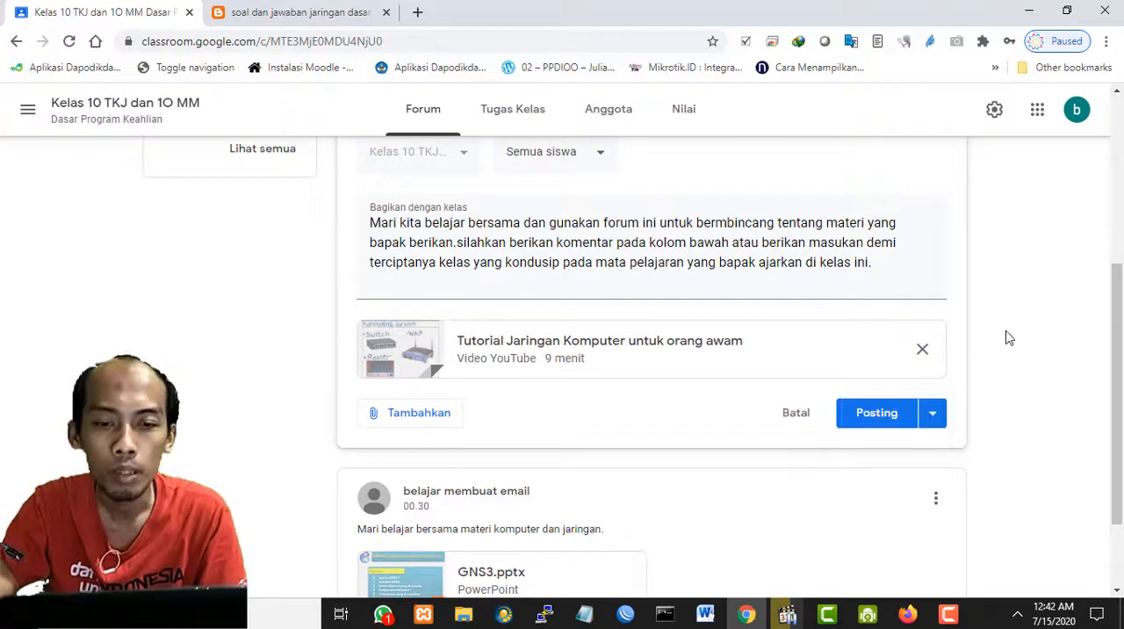
- Post the announcement with its attached YouTube video to all students and review the published post in the class forum
scroll(856, 338, up, 2)
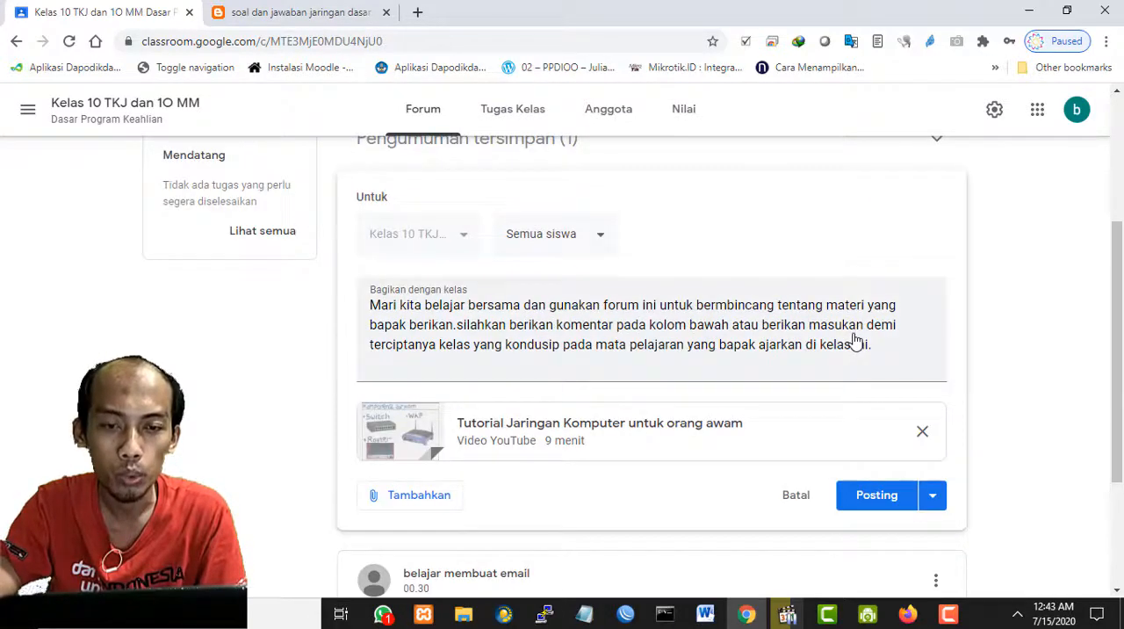
scroll(687, 394, up, 2)
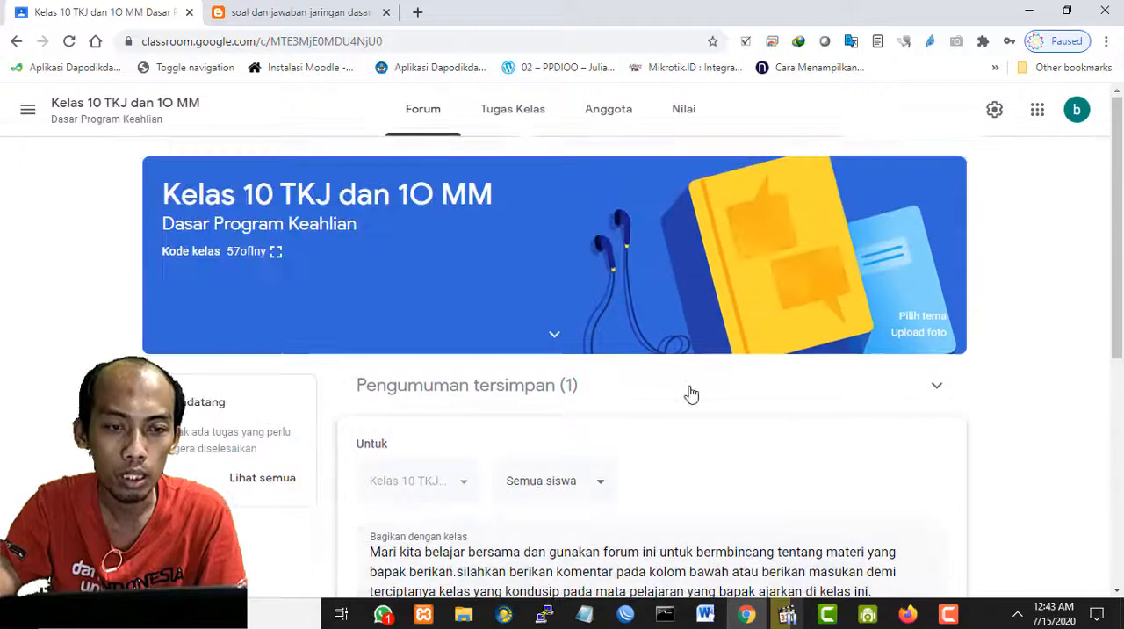
scroll(688, 395, down, 4)
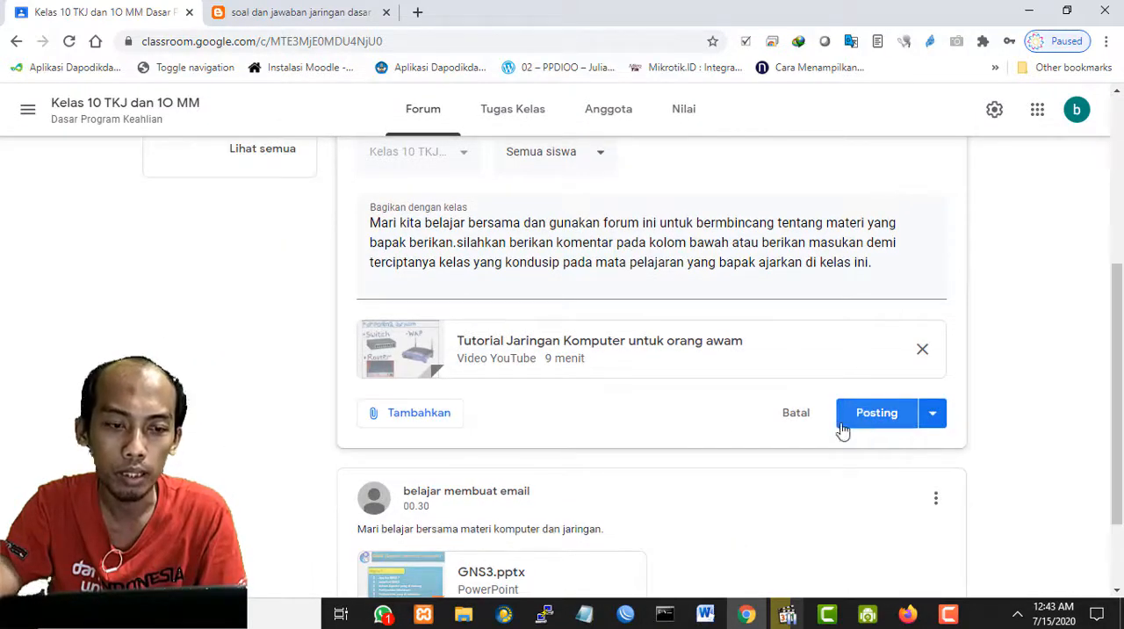
click(885, 420)
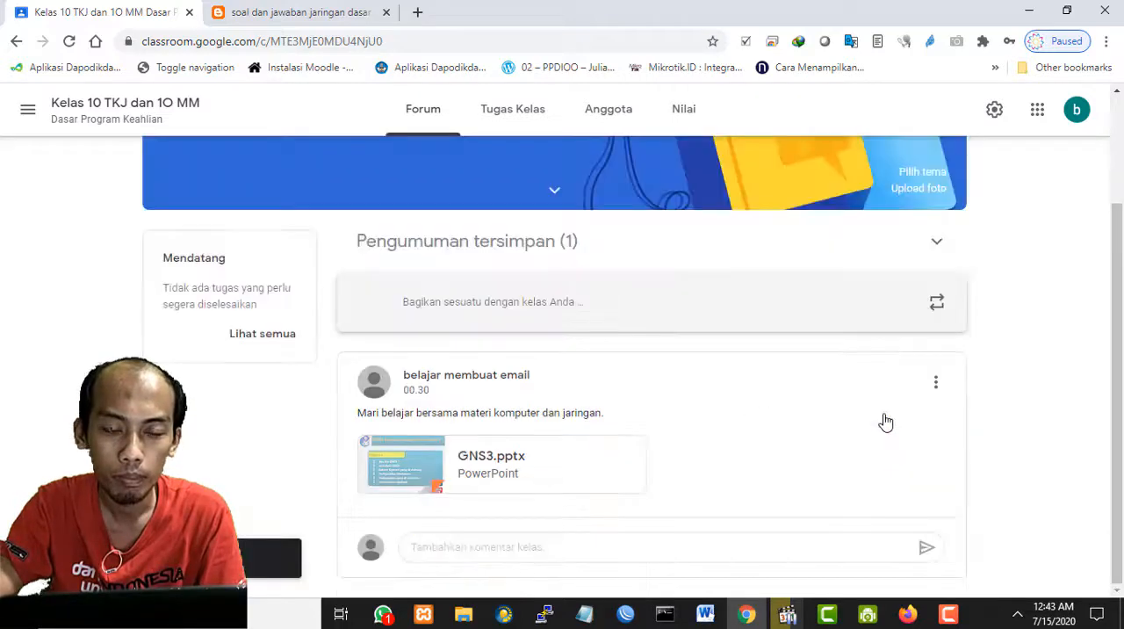
scroll(885, 419, up, 1)
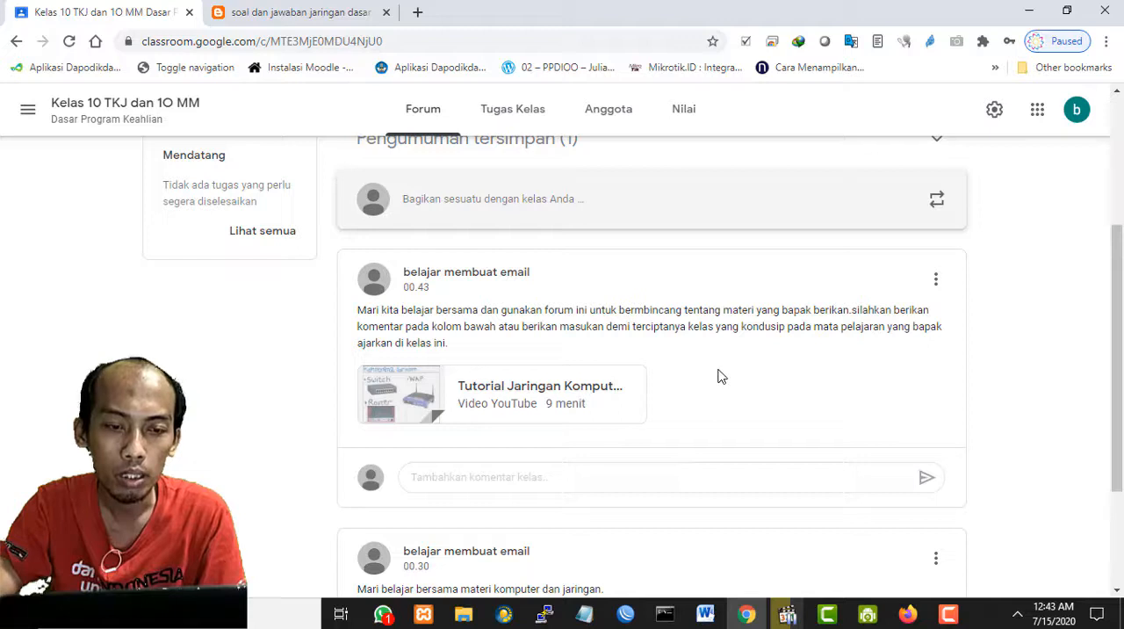
scroll(716, 375, up, 1)
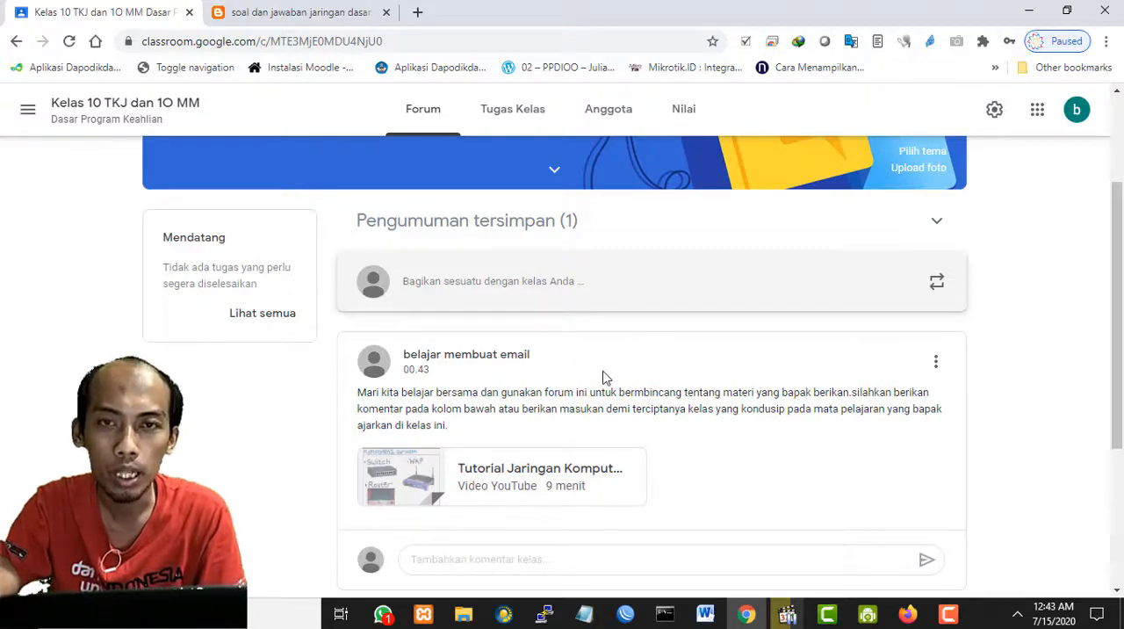
scroll(604, 377, down, 1)
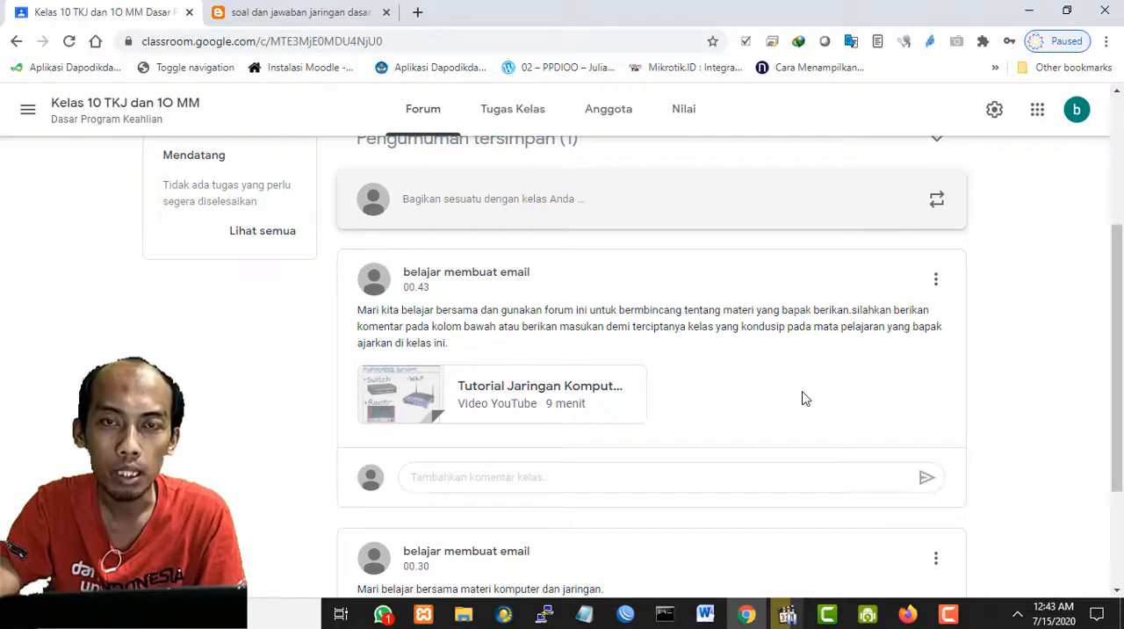
scroll(802, 398, up, 1)
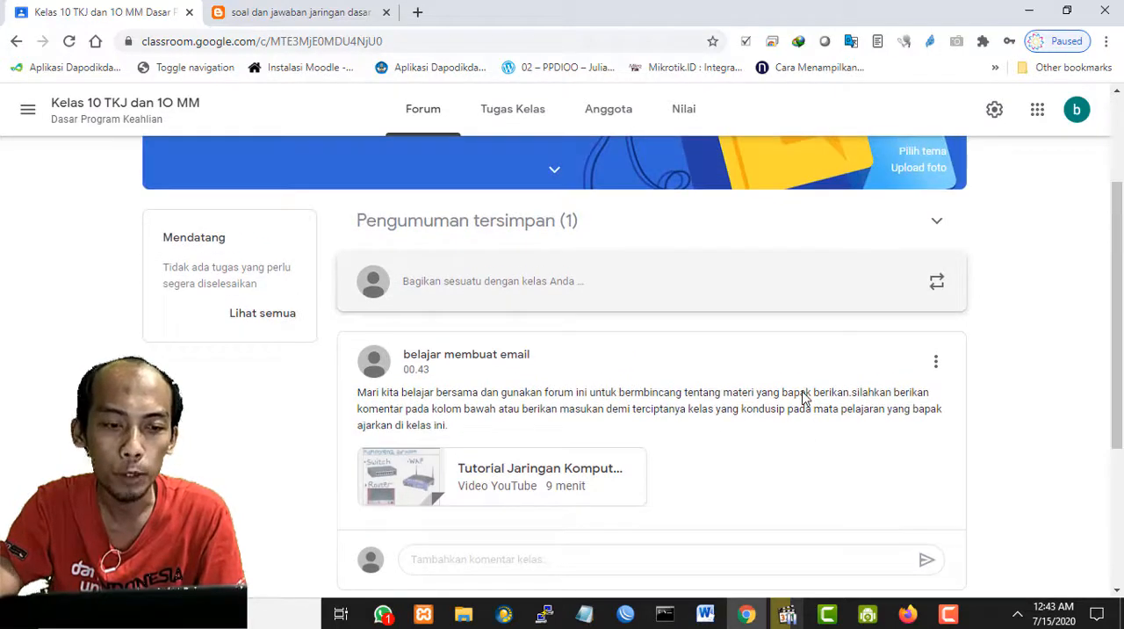
scroll(801, 398, up, 2)
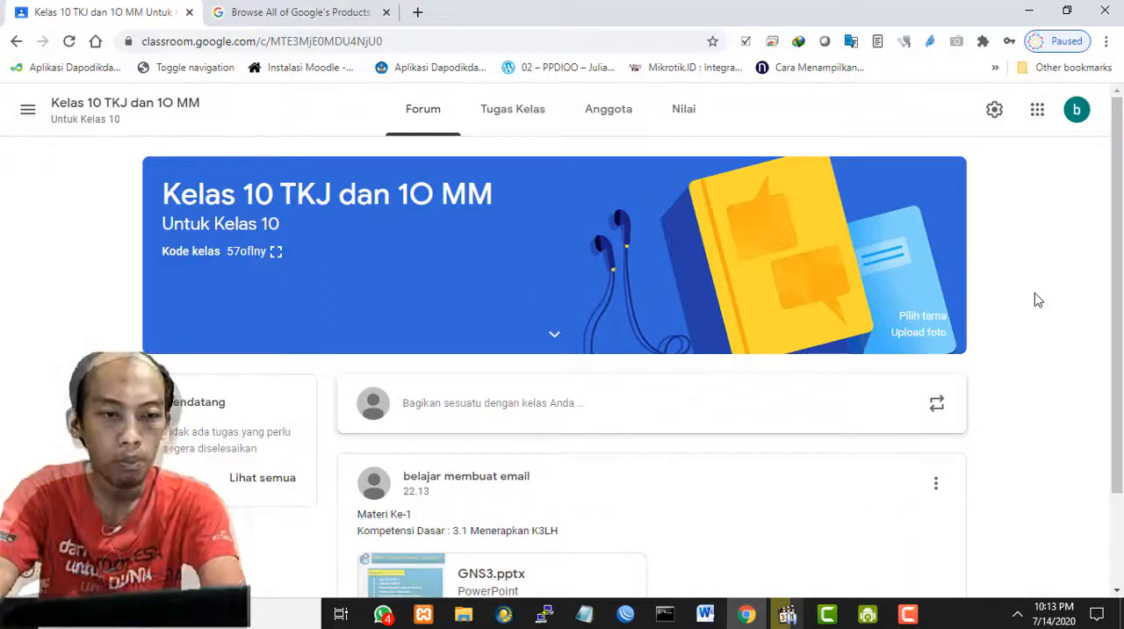
- Open the class's Tugas Kelas page and examine the content types that can be created, closing the list without choosing one
click(512, 114)
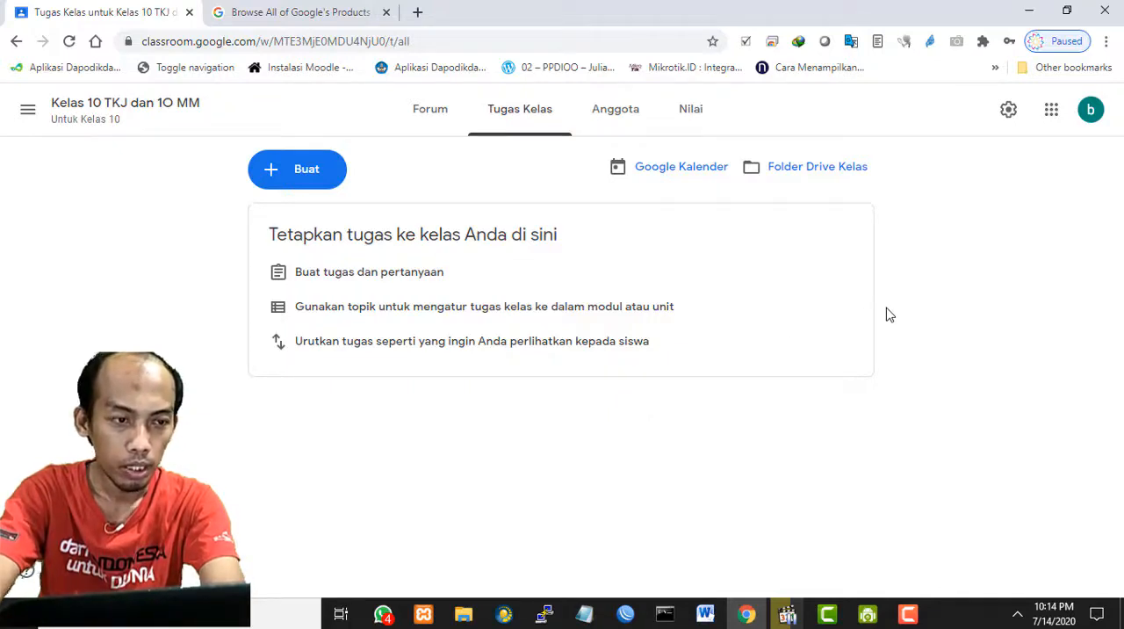
click(283, 175)
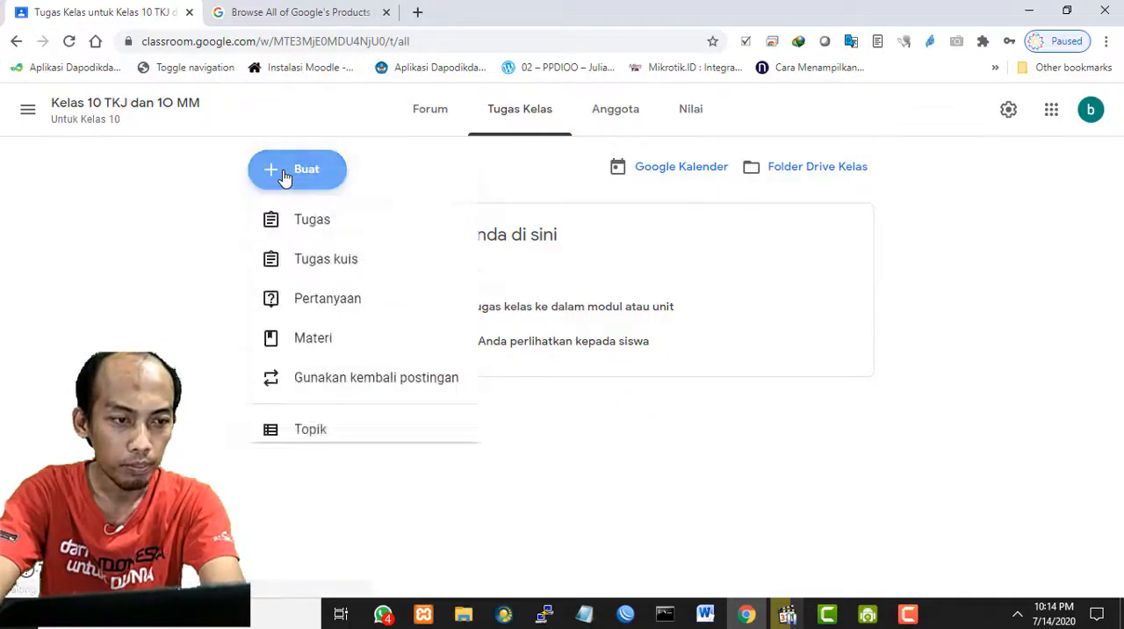
click(814, 392)
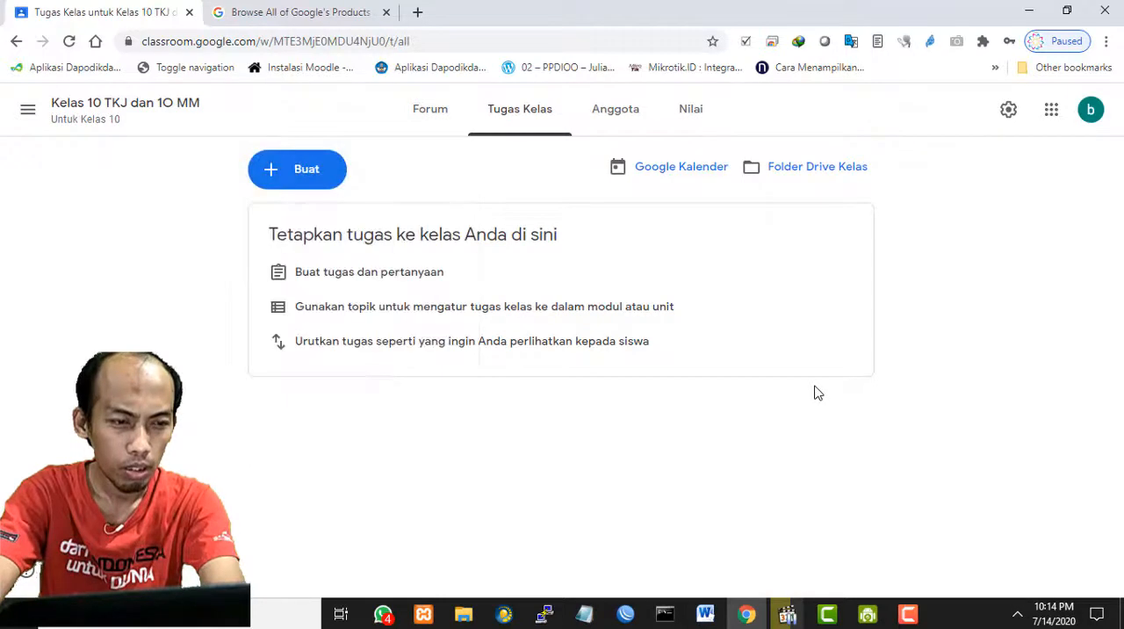
click(299, 172)
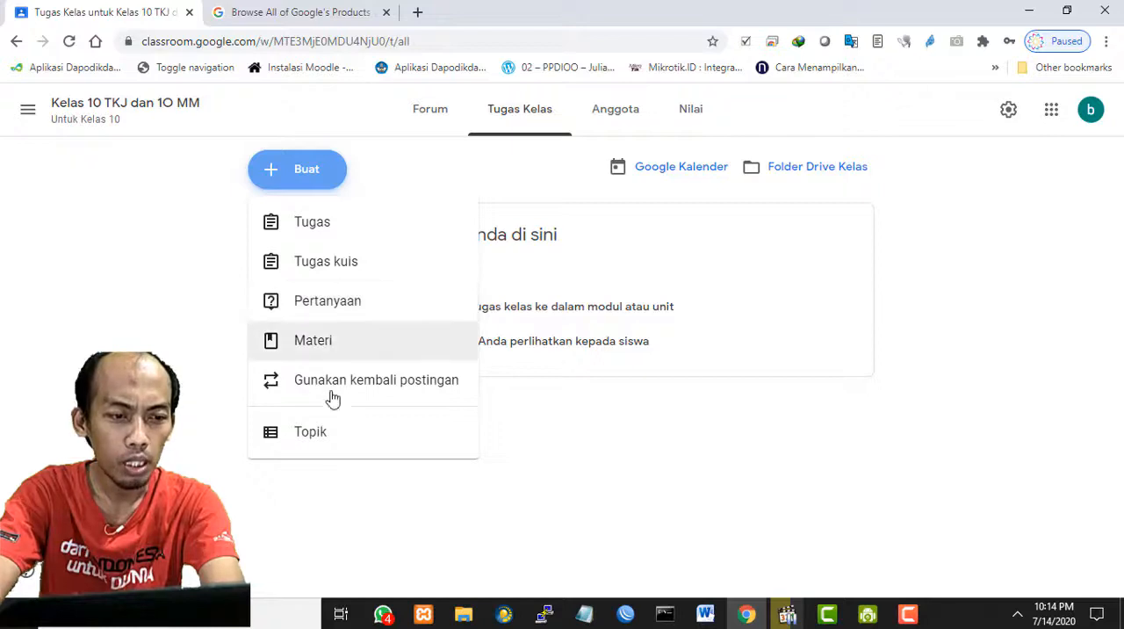
click(793, 444)
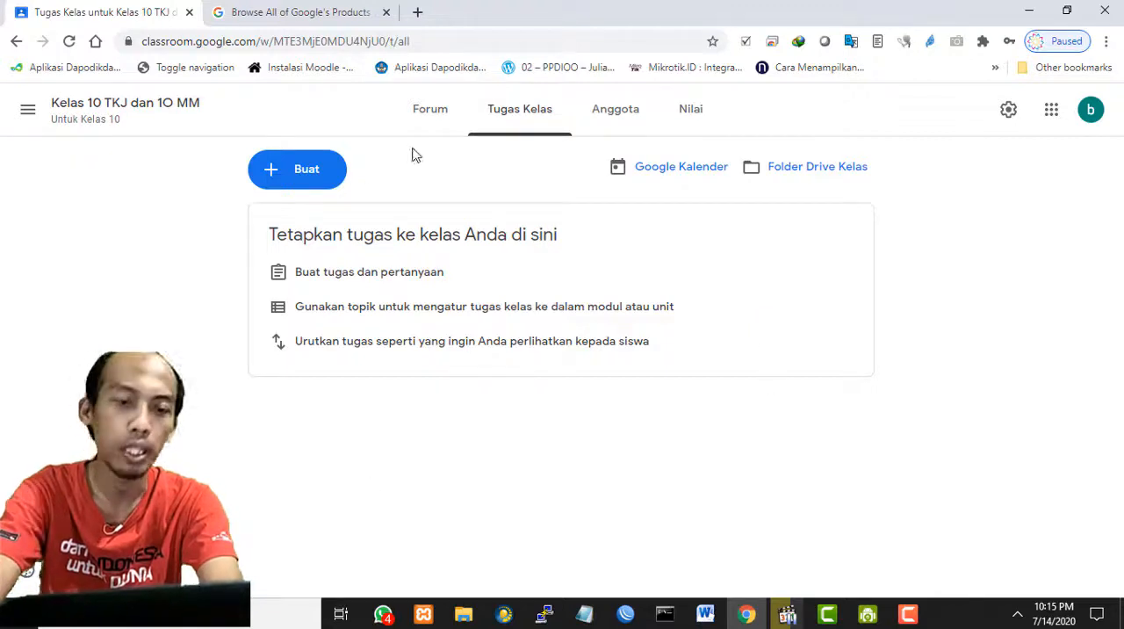
- Add a classwork topic named "kd-1"
click(314, 183)
click(304, 434)
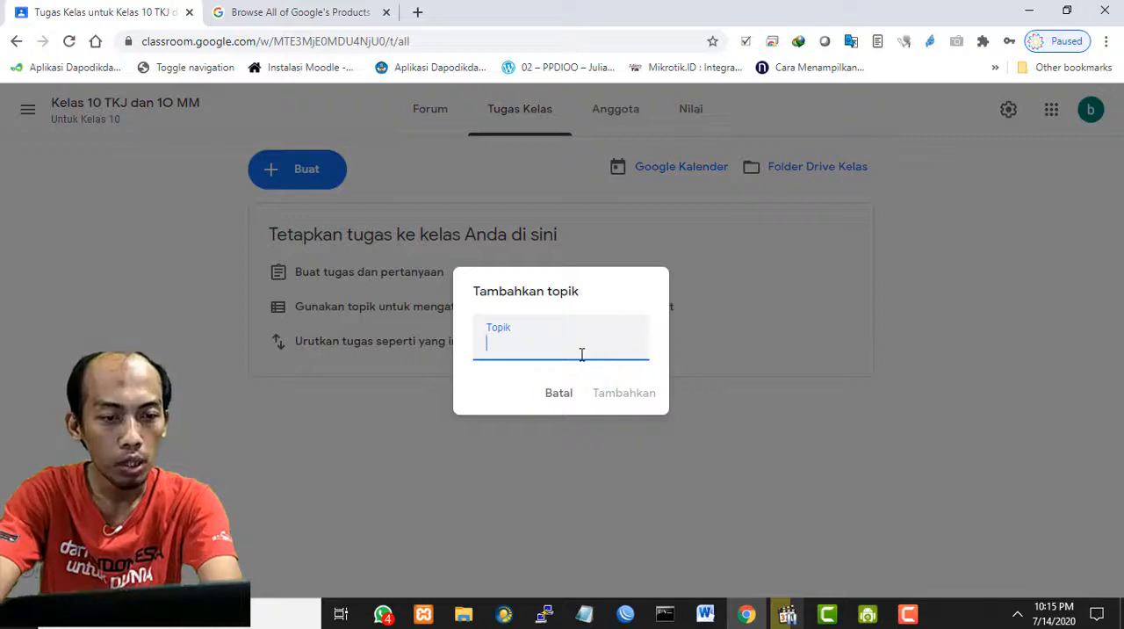
text(kd-1)
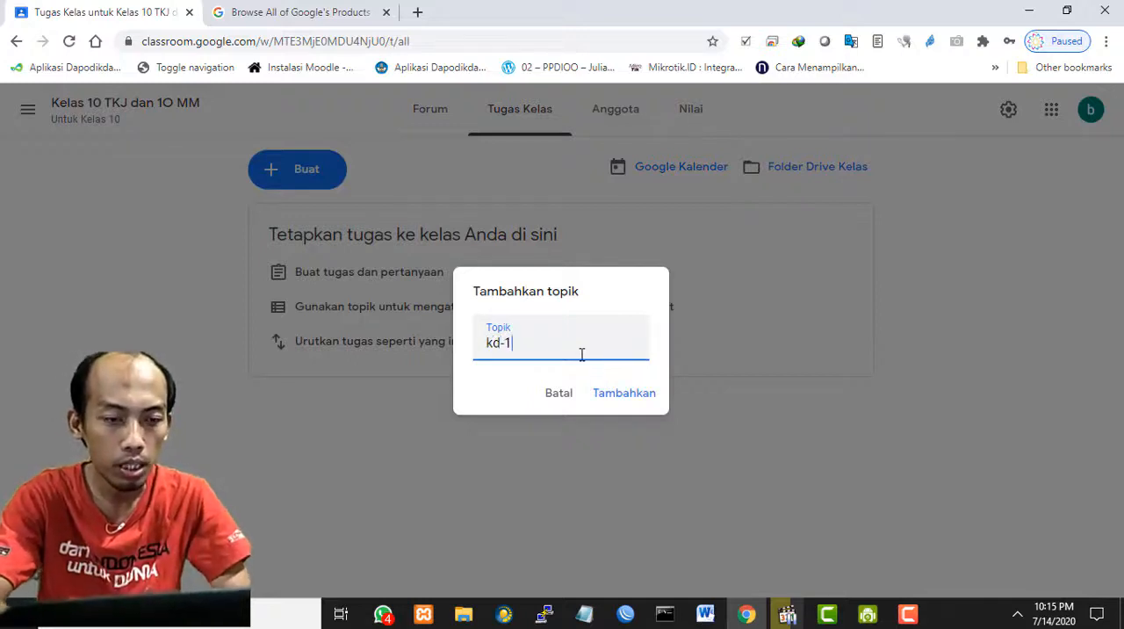
click(618, 401)
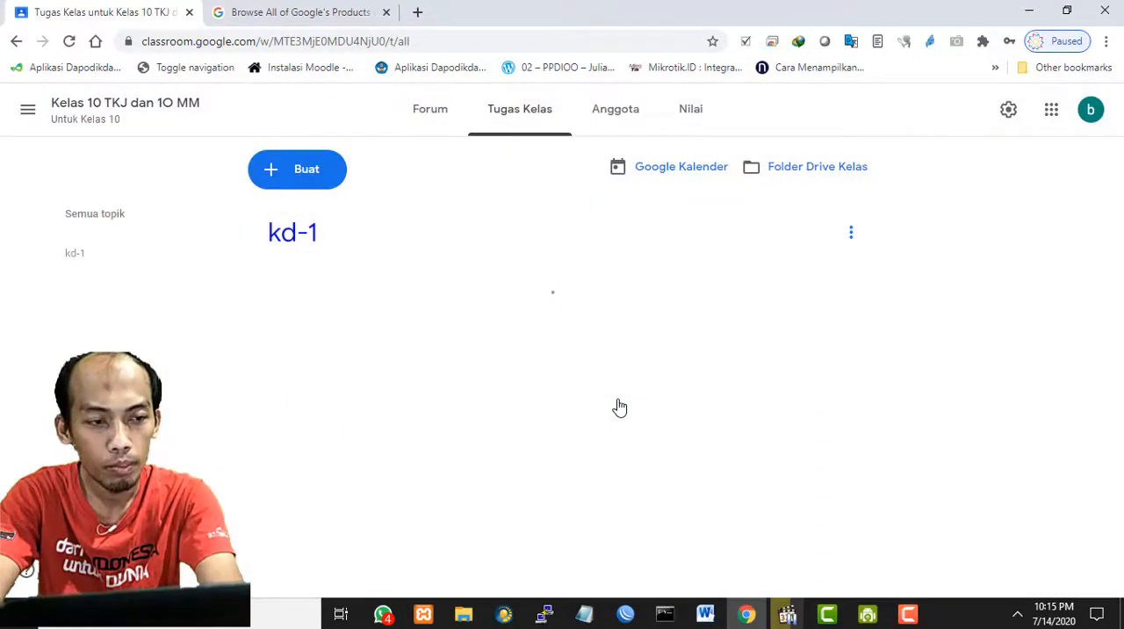
- Add a second classwork topic named "kd-2"
click(290, 176)
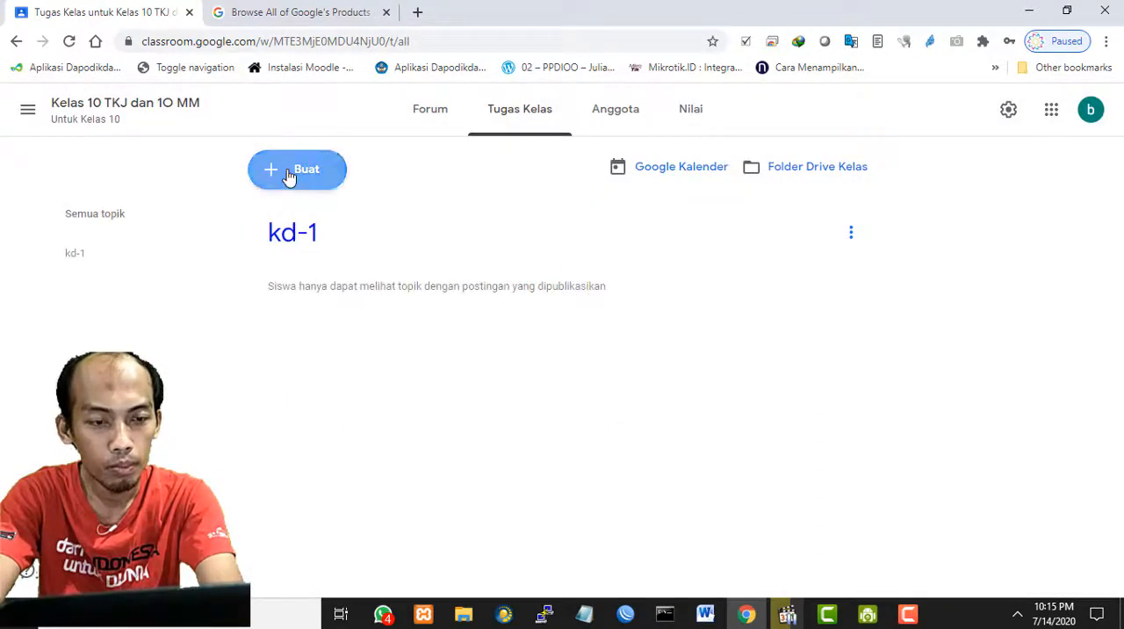
click(461, 421)
text(kd-2)
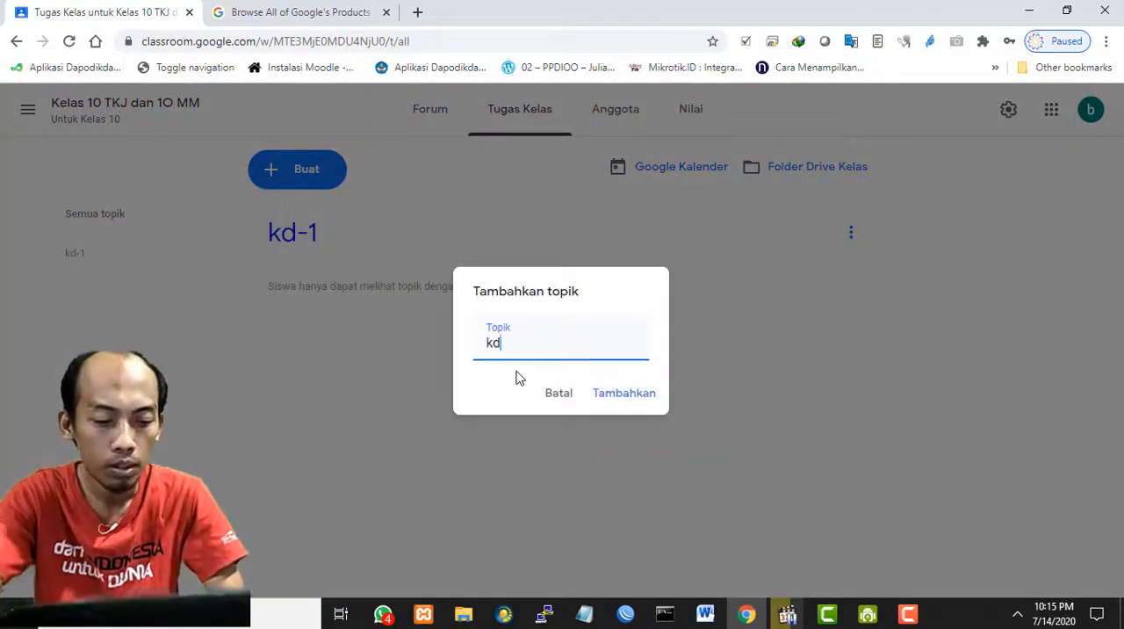
click(625, 393)
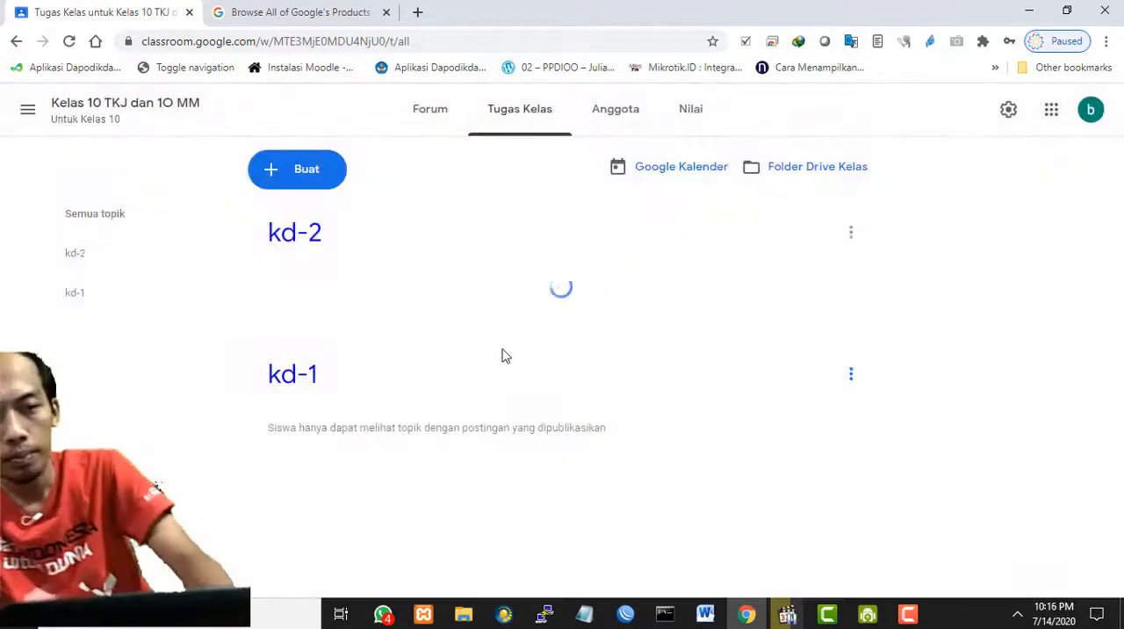
- Add a third classwork topic named "kd-3"
click(296, 176)
click(677, 394)
click(281, 175)
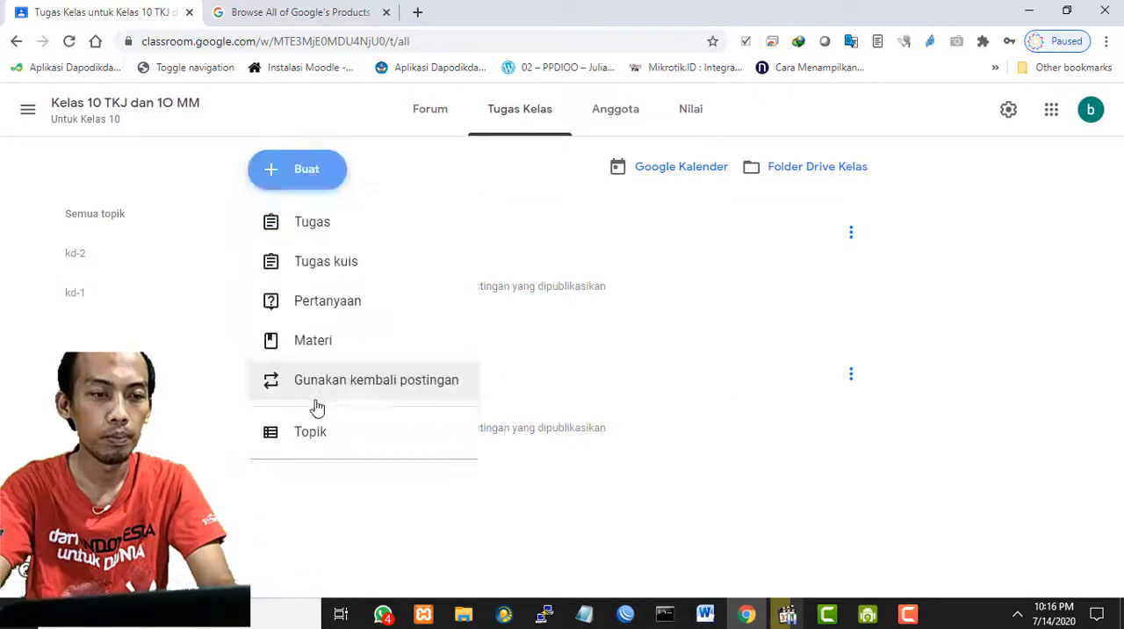
click(345, 432)
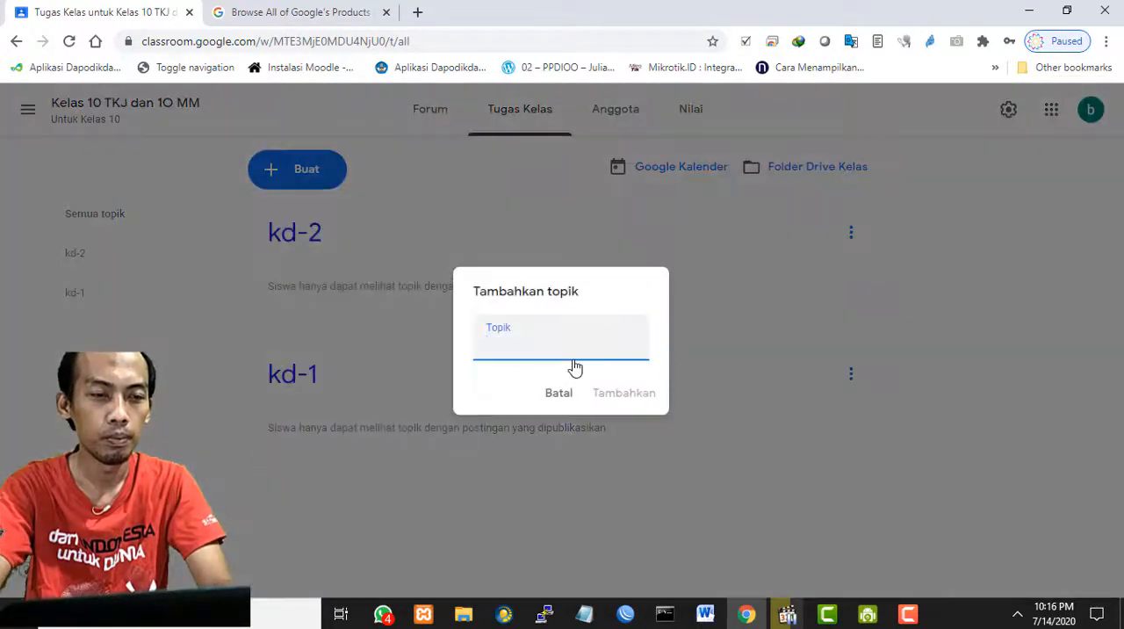
text(kd-3)
click(629, 395)
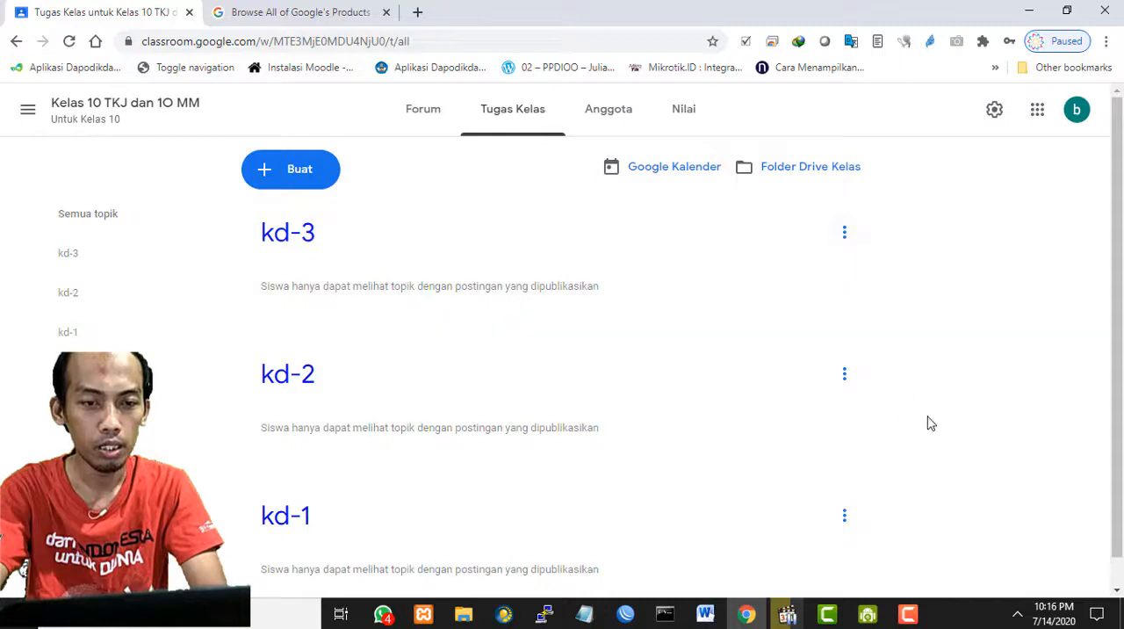
- Move the topic kd-1 up one place in the topic list, above kd-2
click(845, 516)
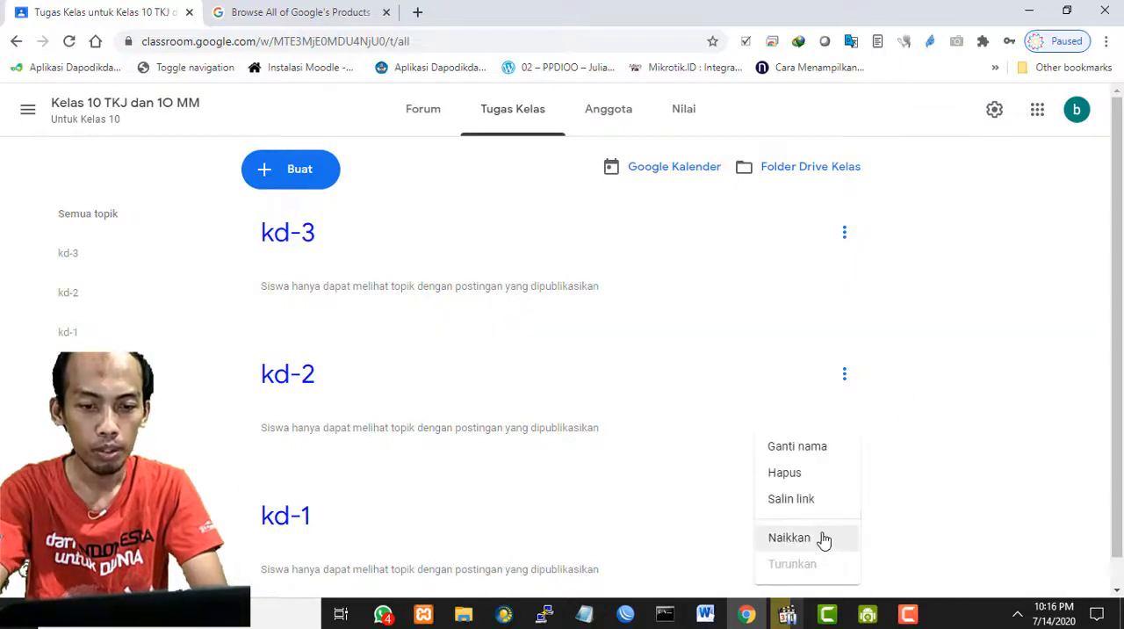
click(819, 538)
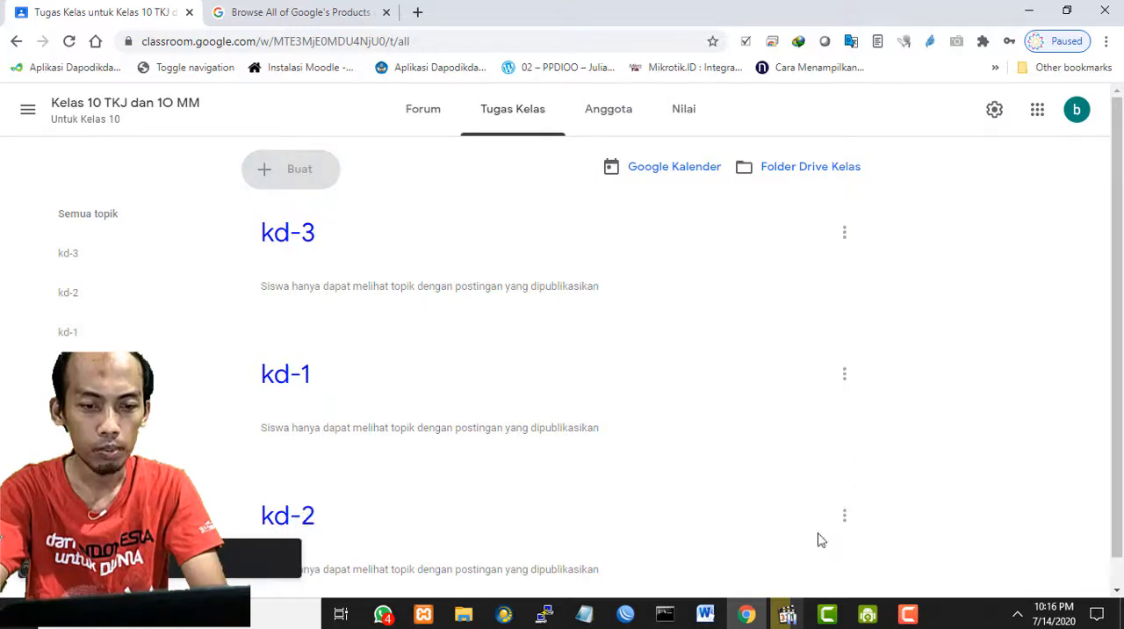
click(845, 376)
click(918, 321)
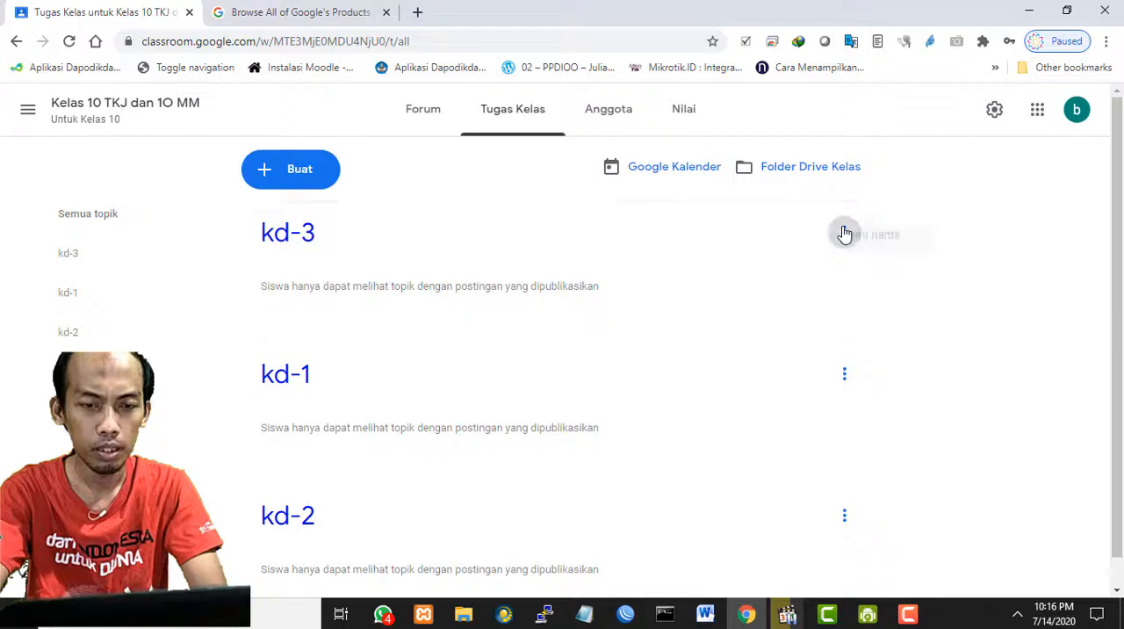
- Move the topic kd-3 down two places to order the topics kd-1, kd-2, kd-3, and check the list
click(844, 233)
click(800, 398)
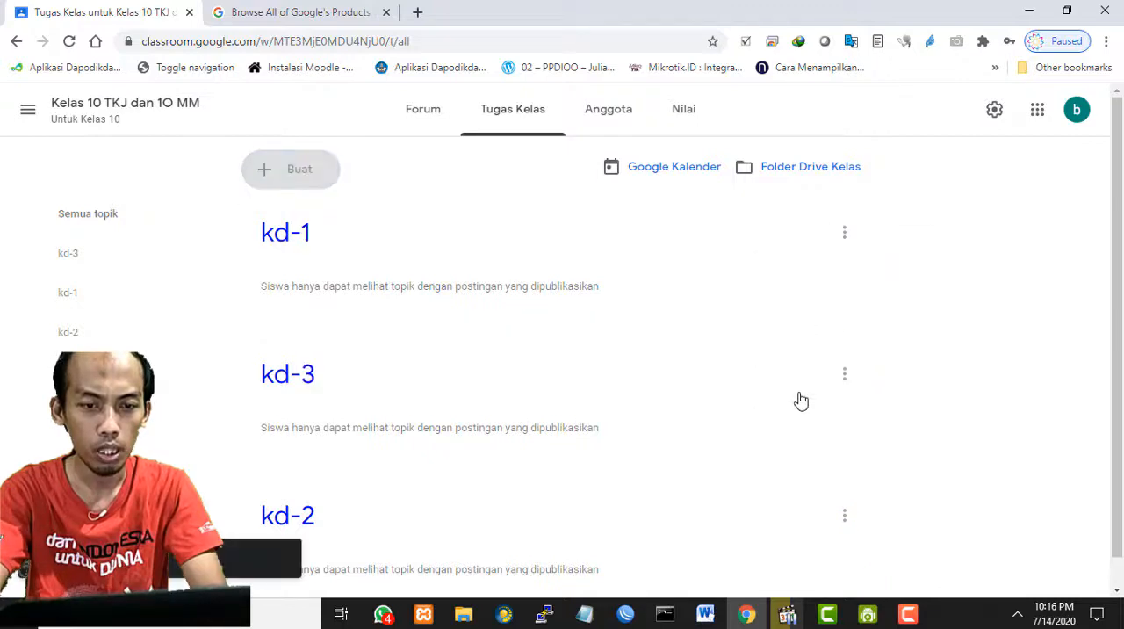
click(844, 378)
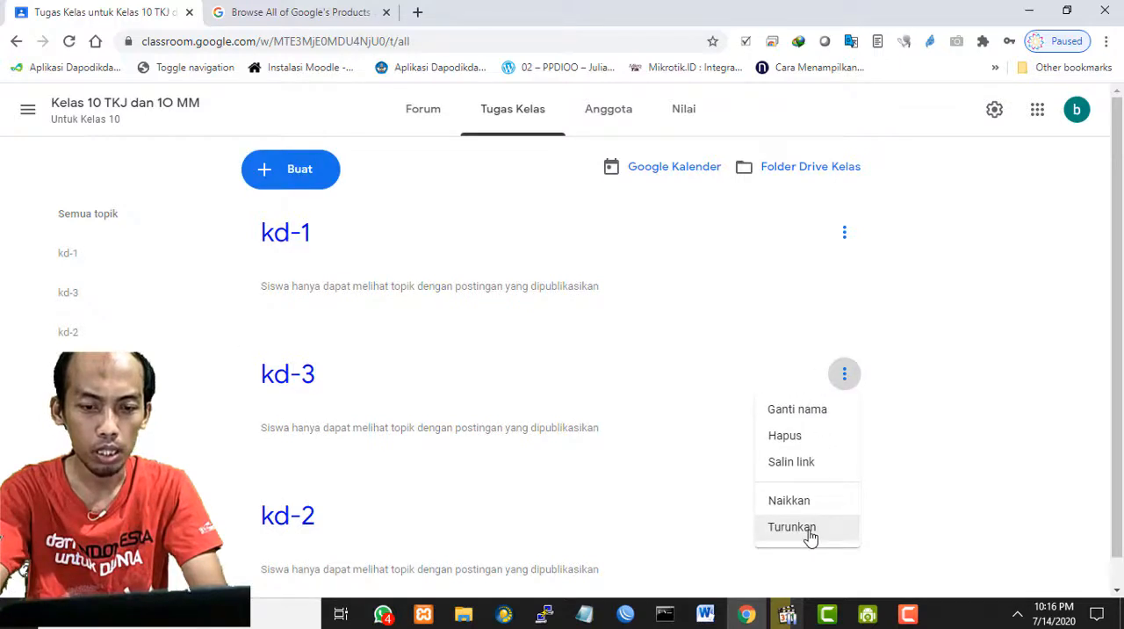
click(816, 529)
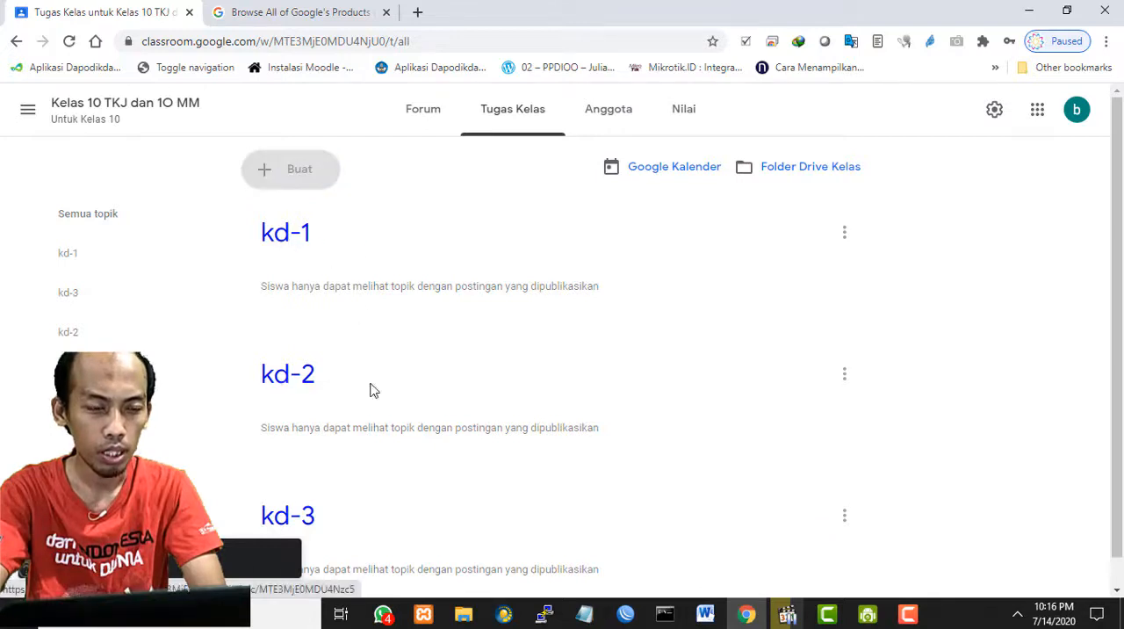
scroll(940, 362, down, 1)
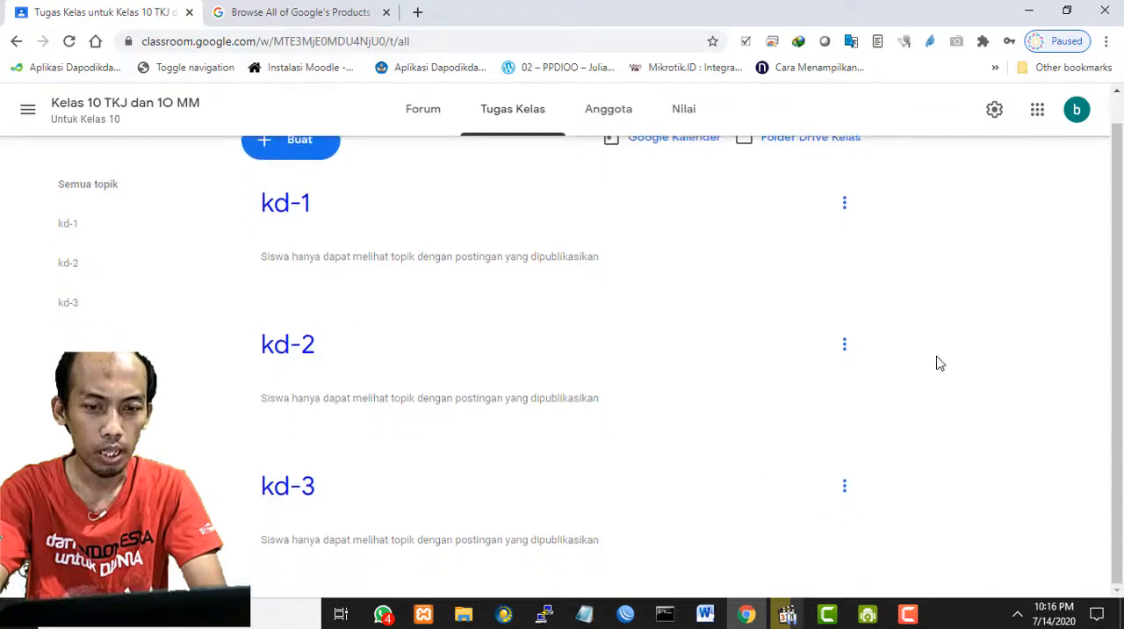
scroll(939, 362, up, 1)
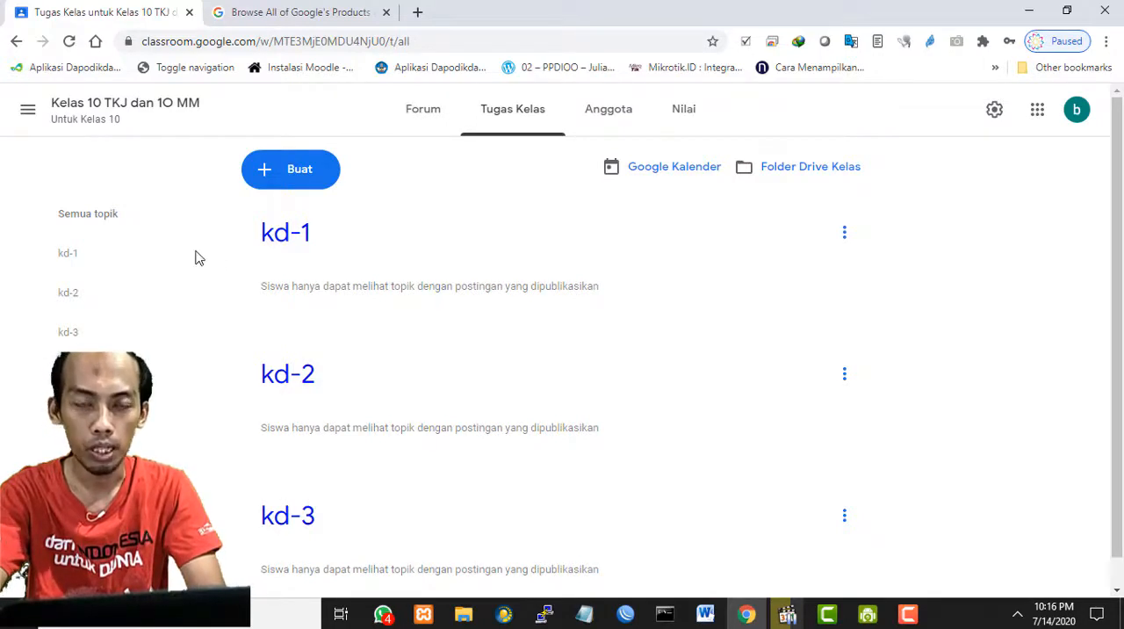
- Create a new classwork assignment (Tugas) and title it "Tugas1"
click(297, 174)
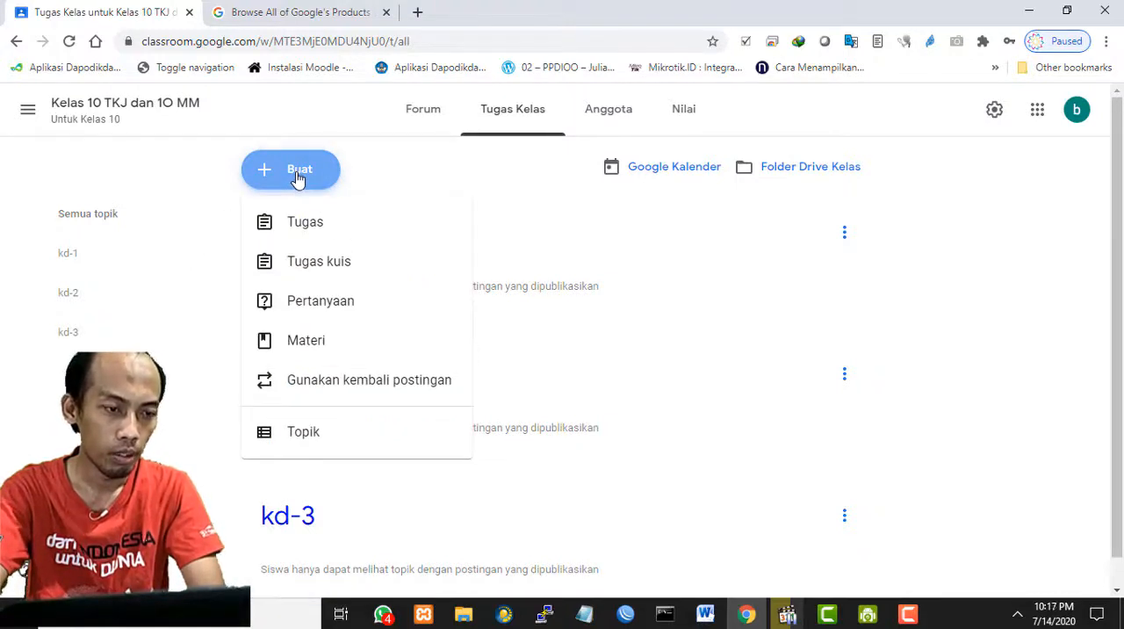
click(305, 230)
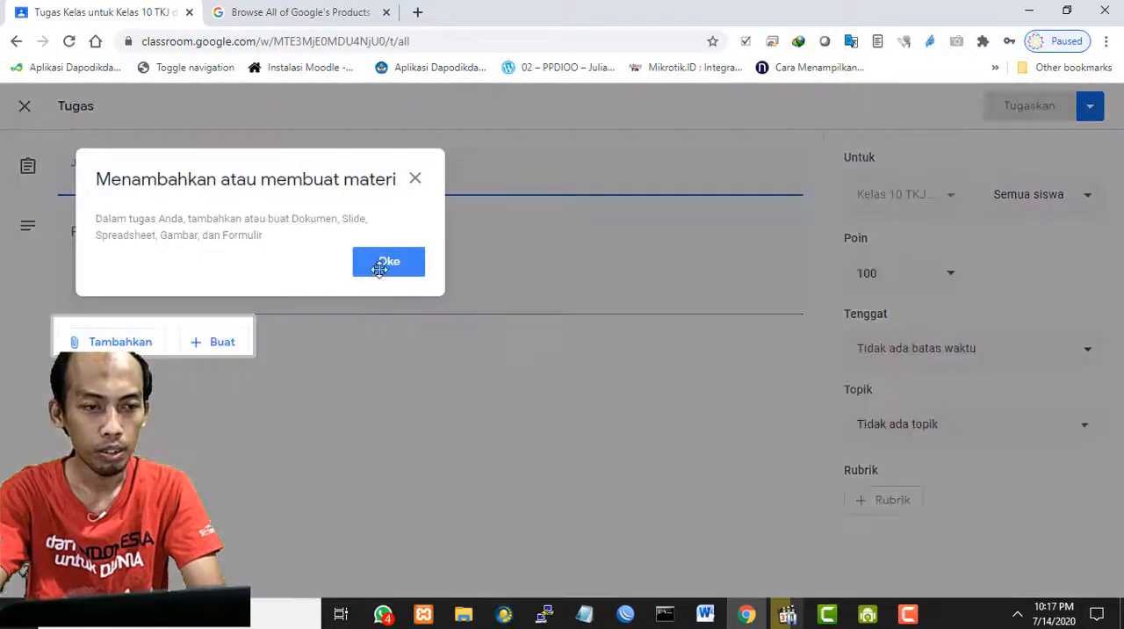
click(381, 261)
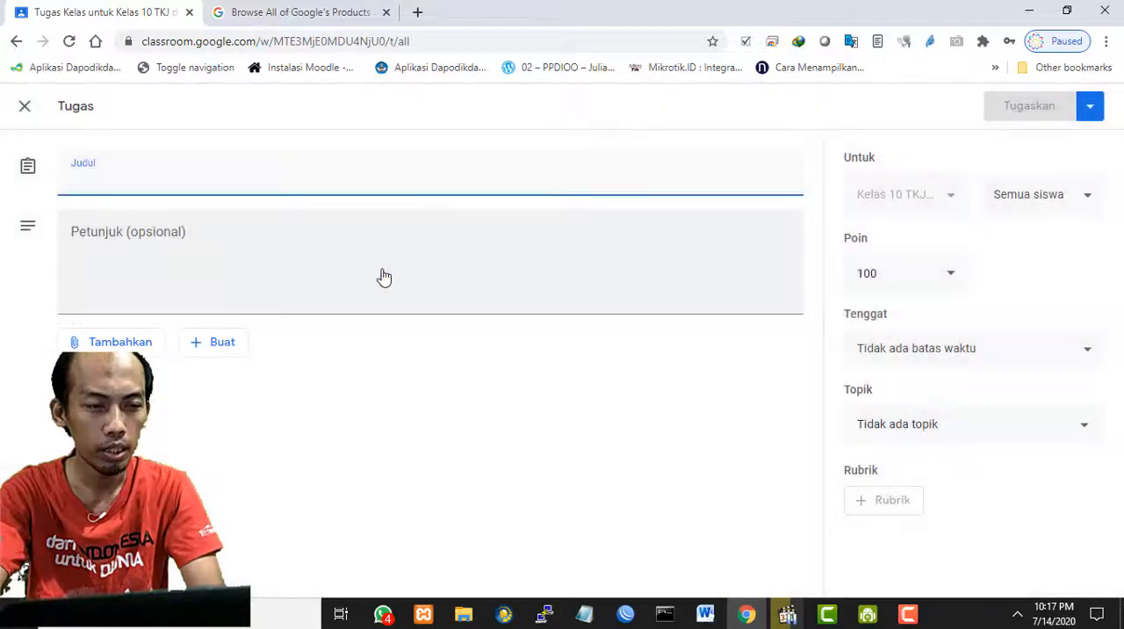
text(T)
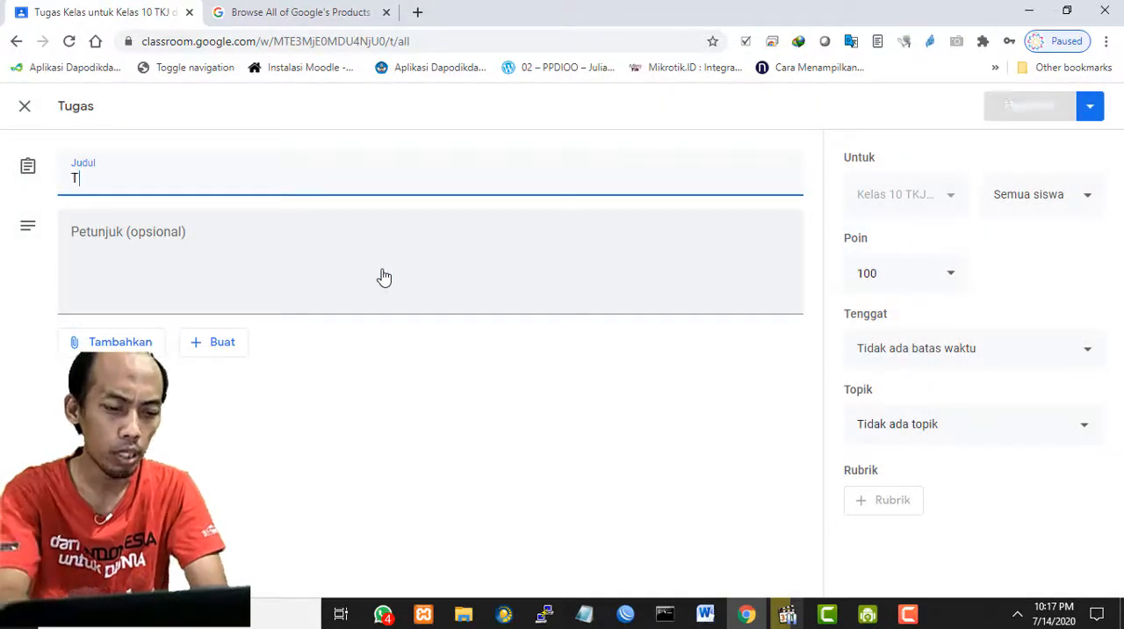
text(ugas Pertama)
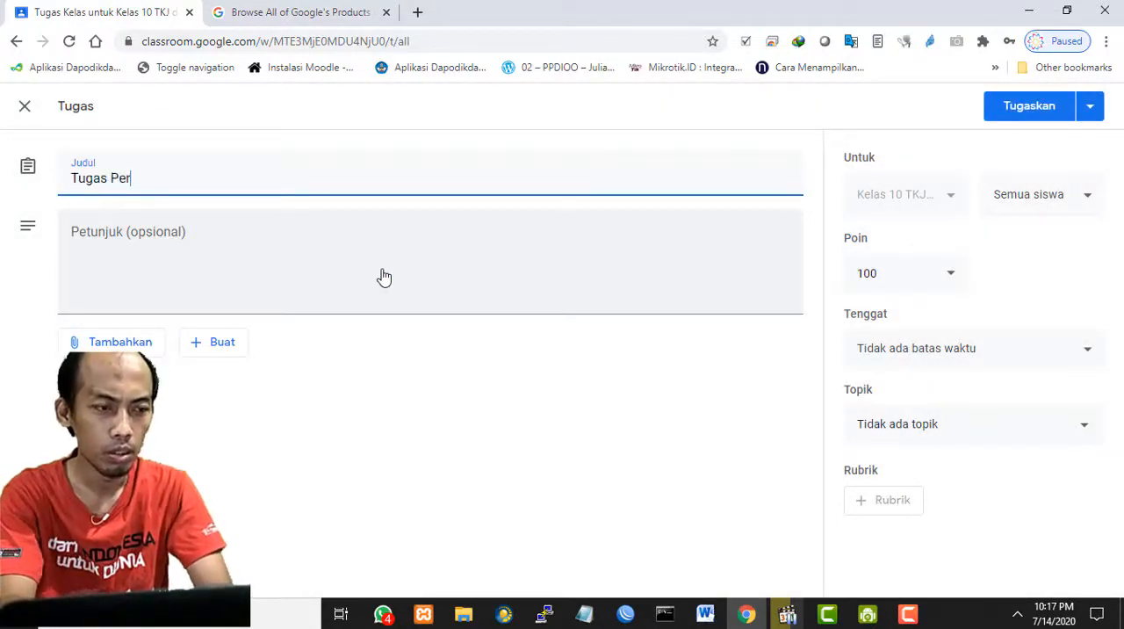
key(BackSpace)
key(BackSpace)
key(BackSpace)
key(BackSpace)
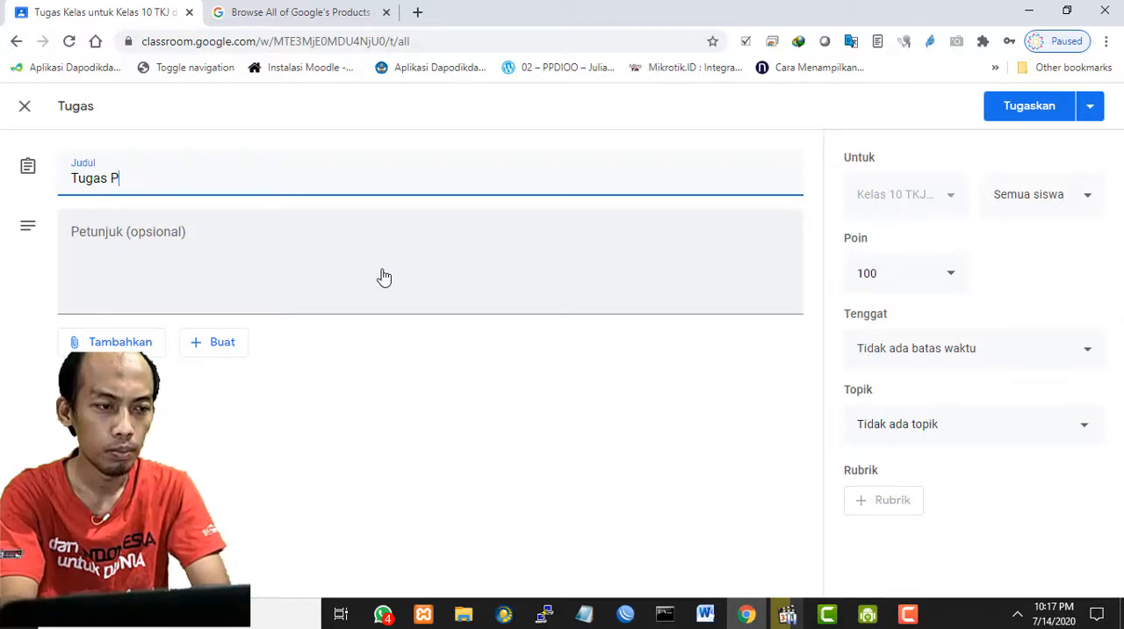
- Enter the assignment instructions "Carilah sebuah contoh dokumen Standart operasional prosedur penggunaan komputer, kirimkan dengan formad pdf?"
click(383, 269)
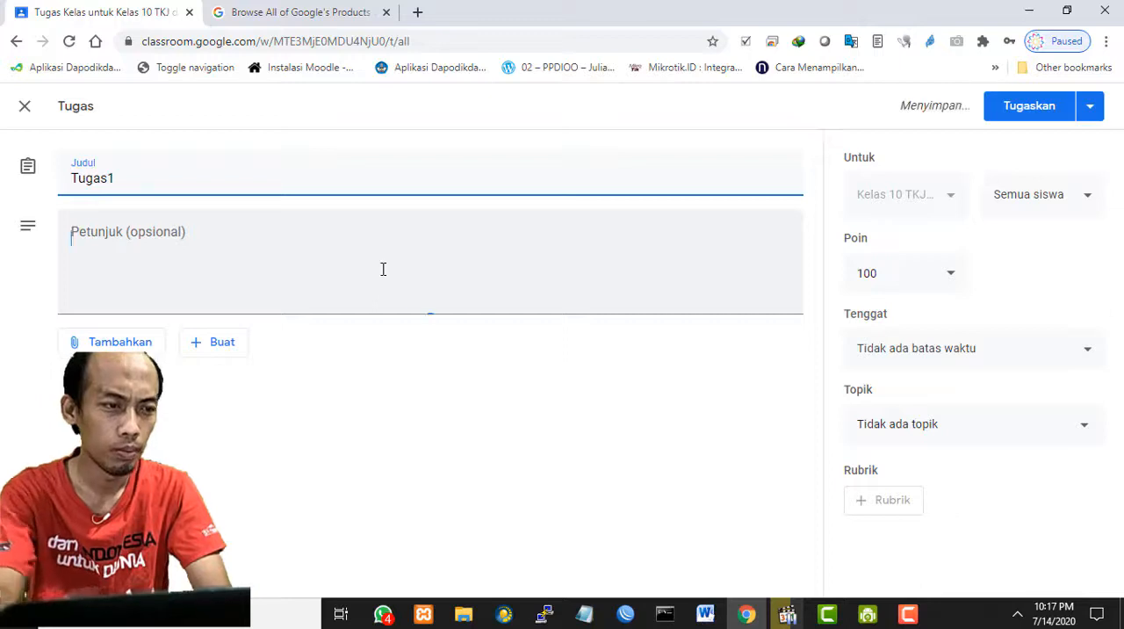
text(S)
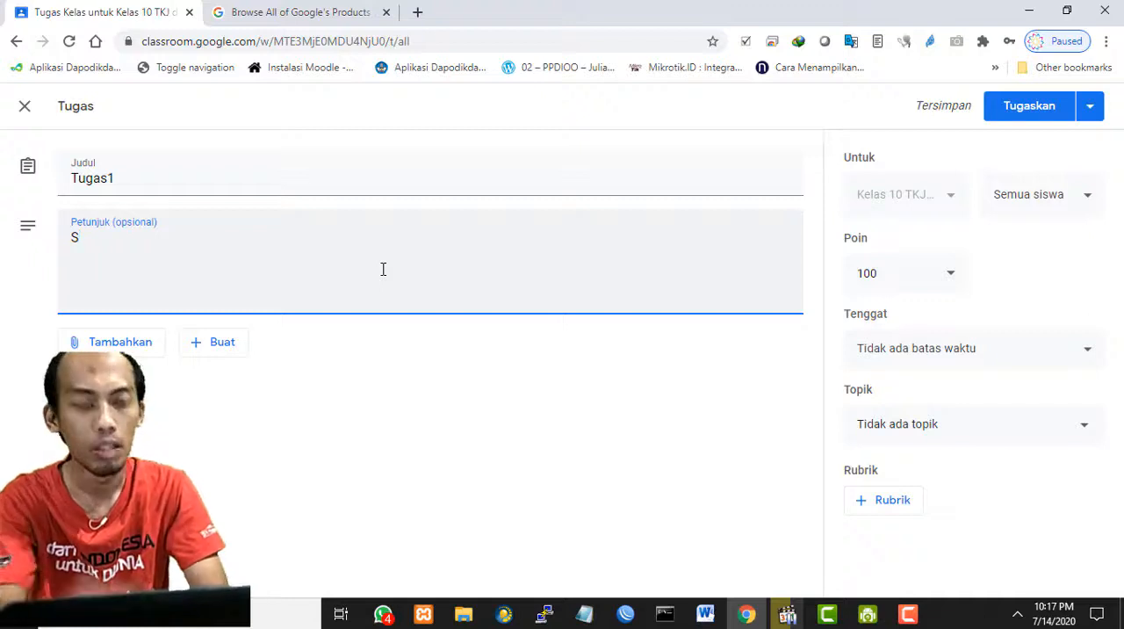
key(BackSpace)
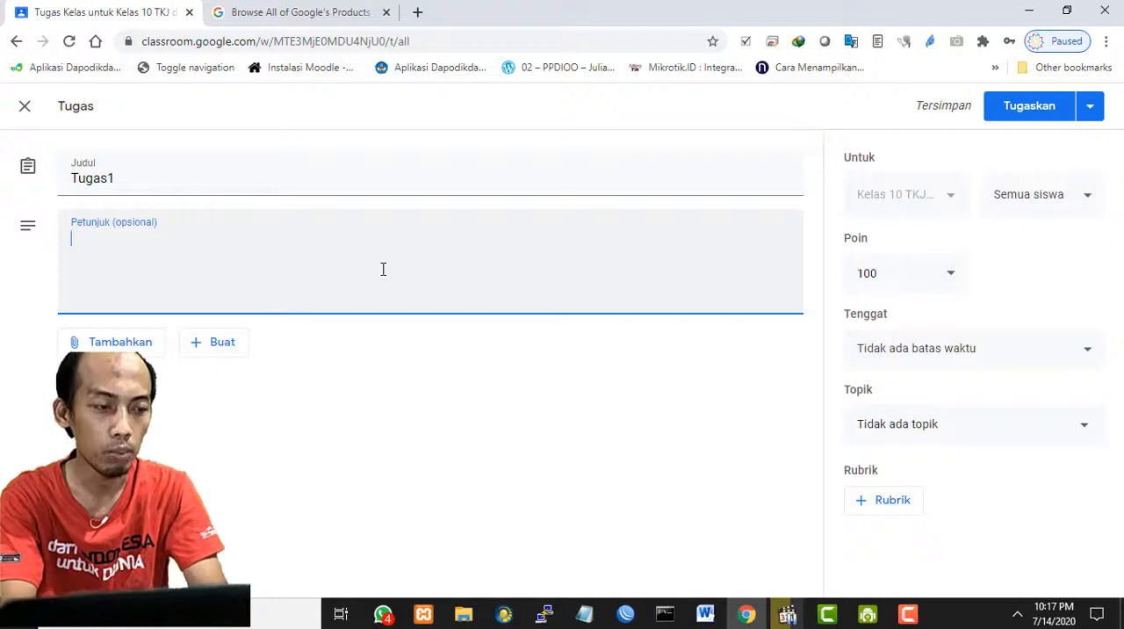
text(Cari)
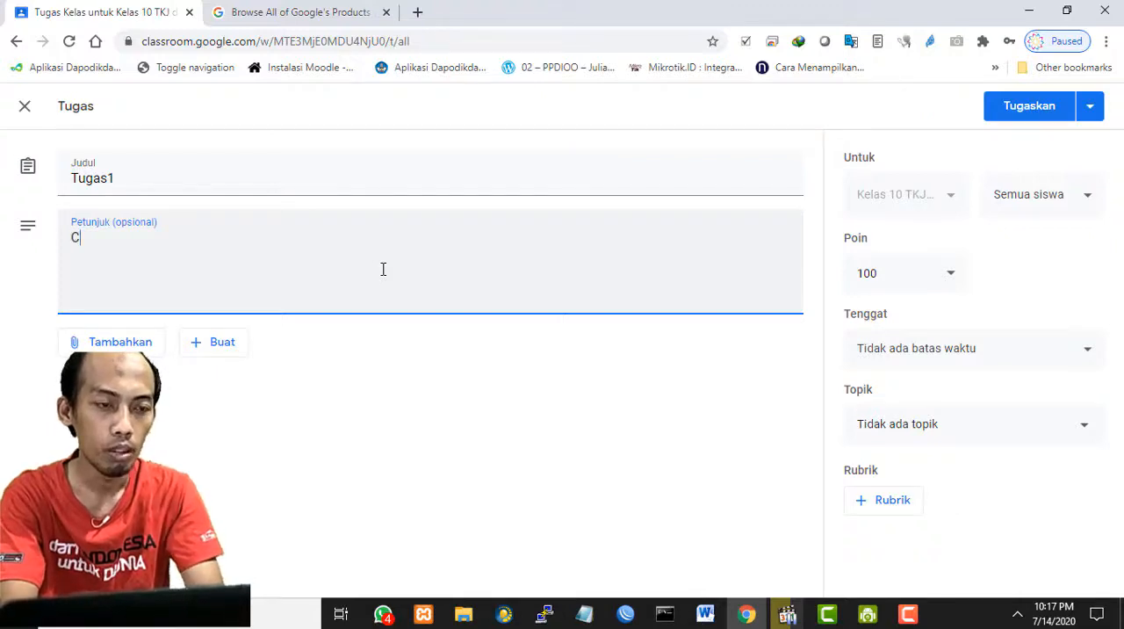
text(lah sebuah contoh dokumen Standart operasional prosedur penggunaan komputer, kirimkan dengan formad pdf?)
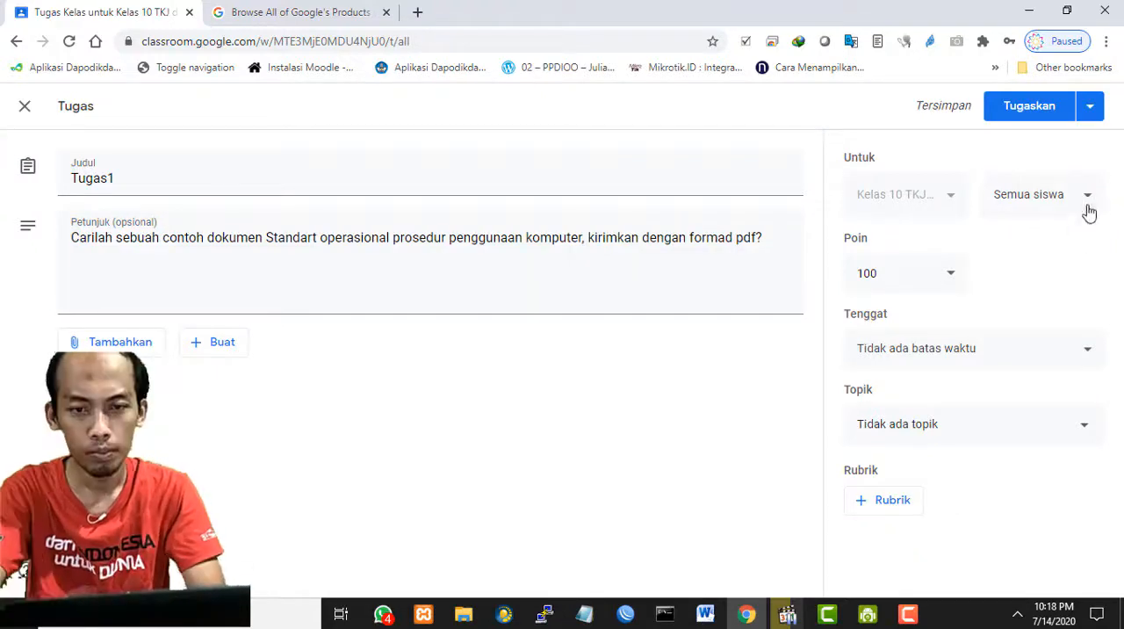
click(1085, 349)
click(24, 242)
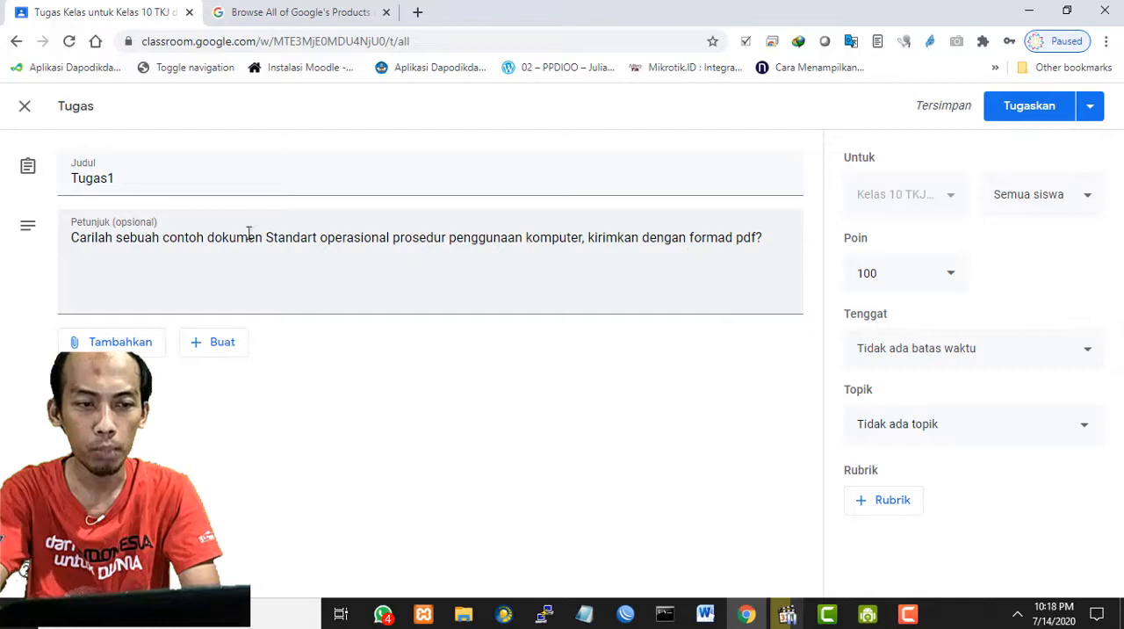
drag(253, 246, 605, 245)
click(652, 404)
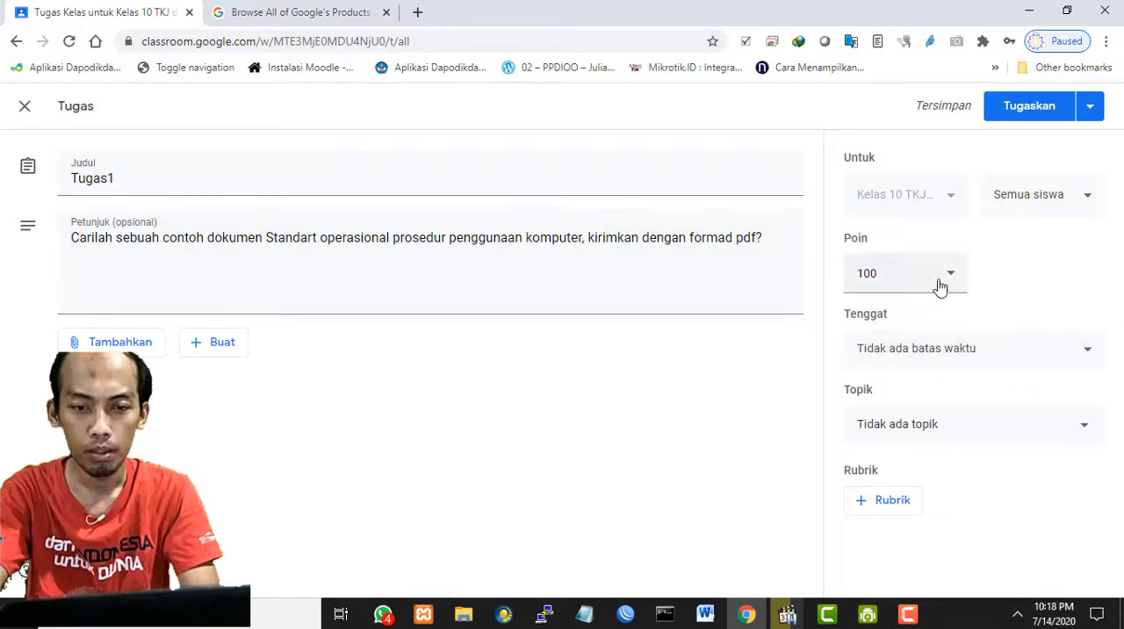
click(953, 278)
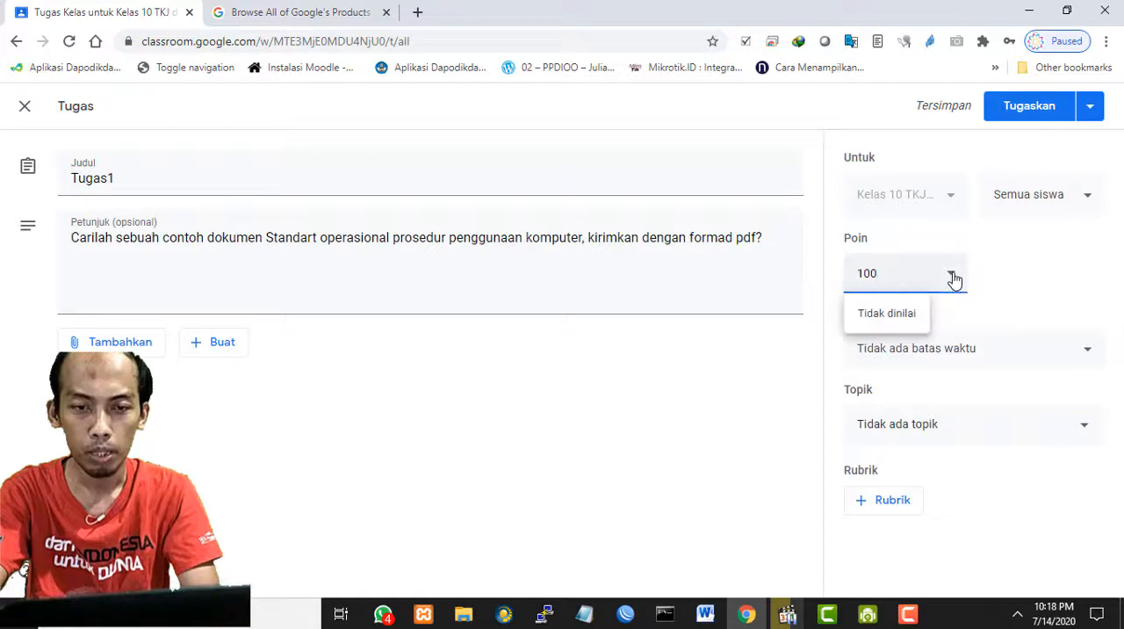
- Set the assignment's deadline to 16 Jul 2020 at 23.59 and file it under the topic kd-1
click(1017, 359)
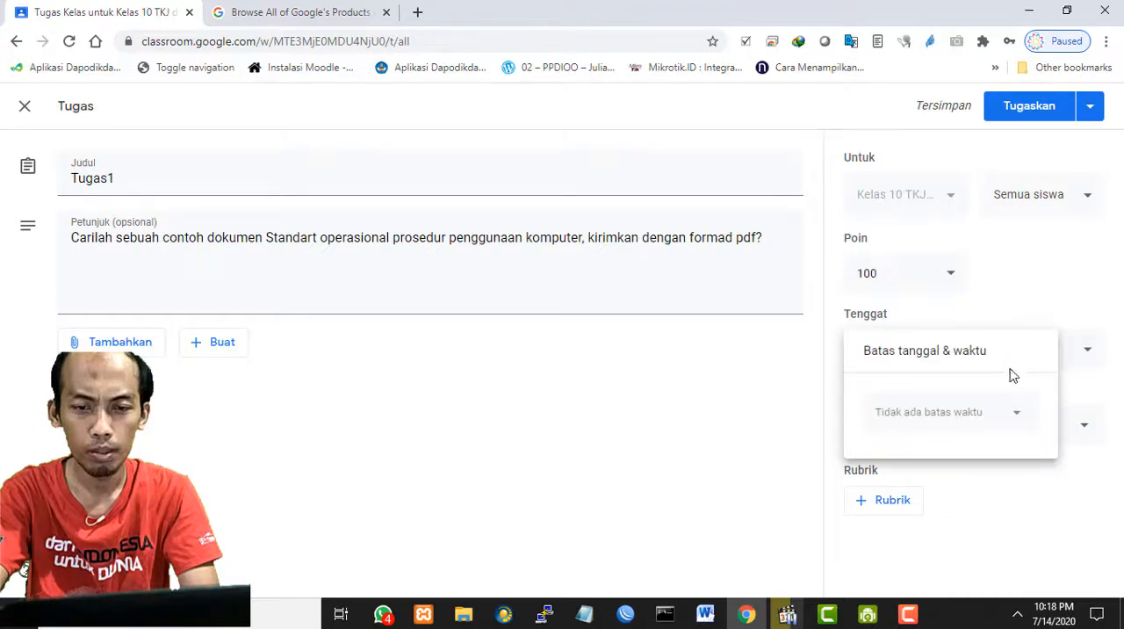
click(1016, 418)
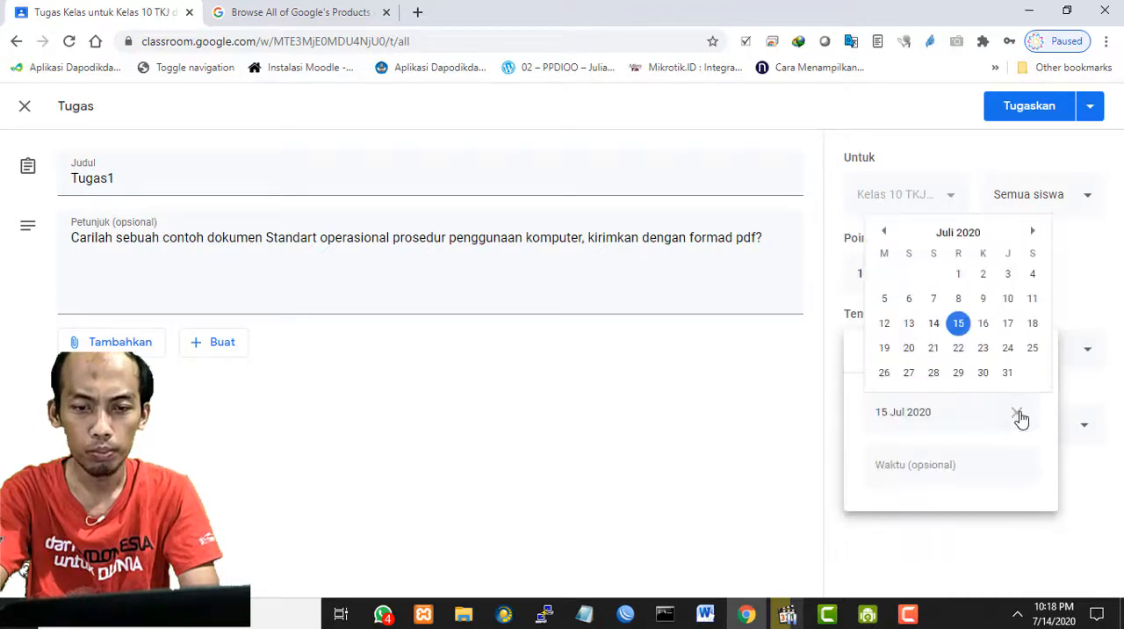
click(983, 323)
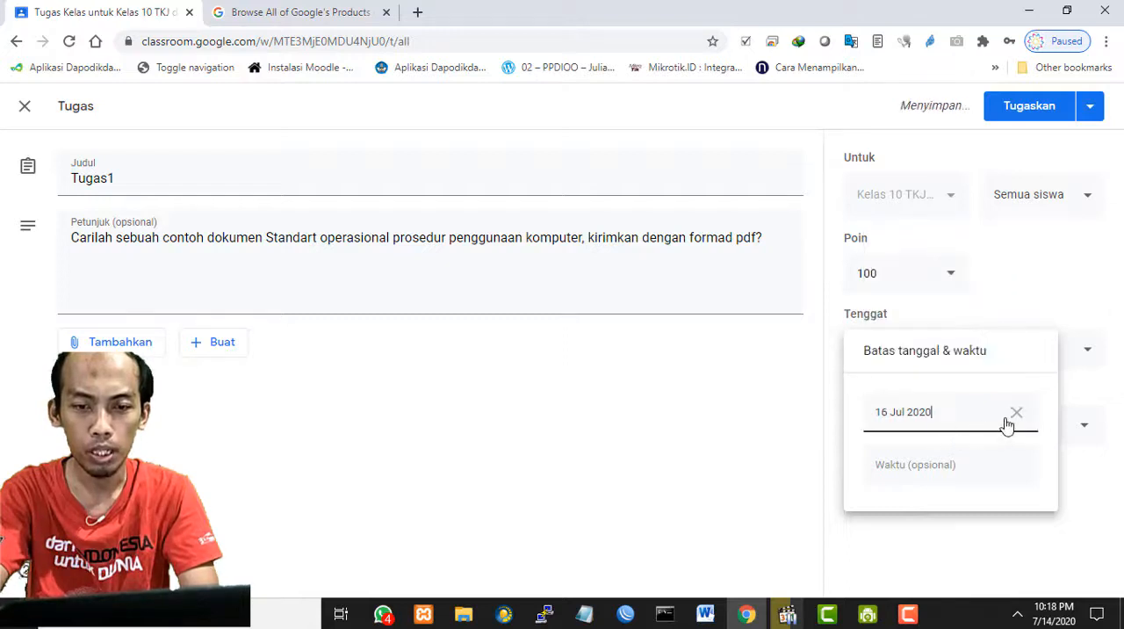
click(956, 479)
click(933, 469)
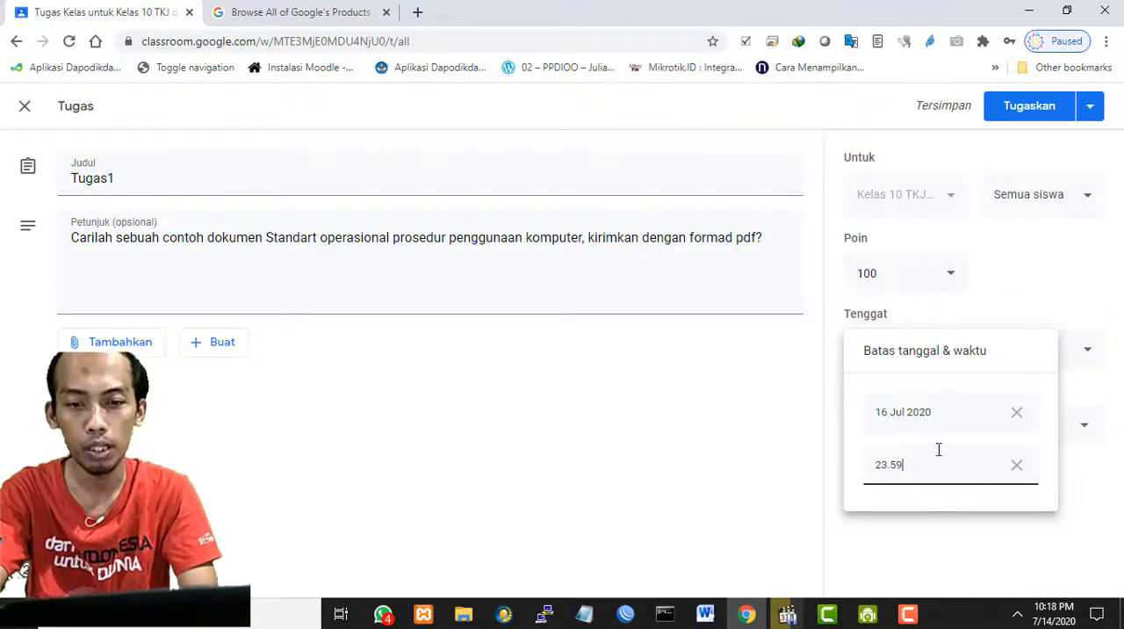
click(1024, 288)
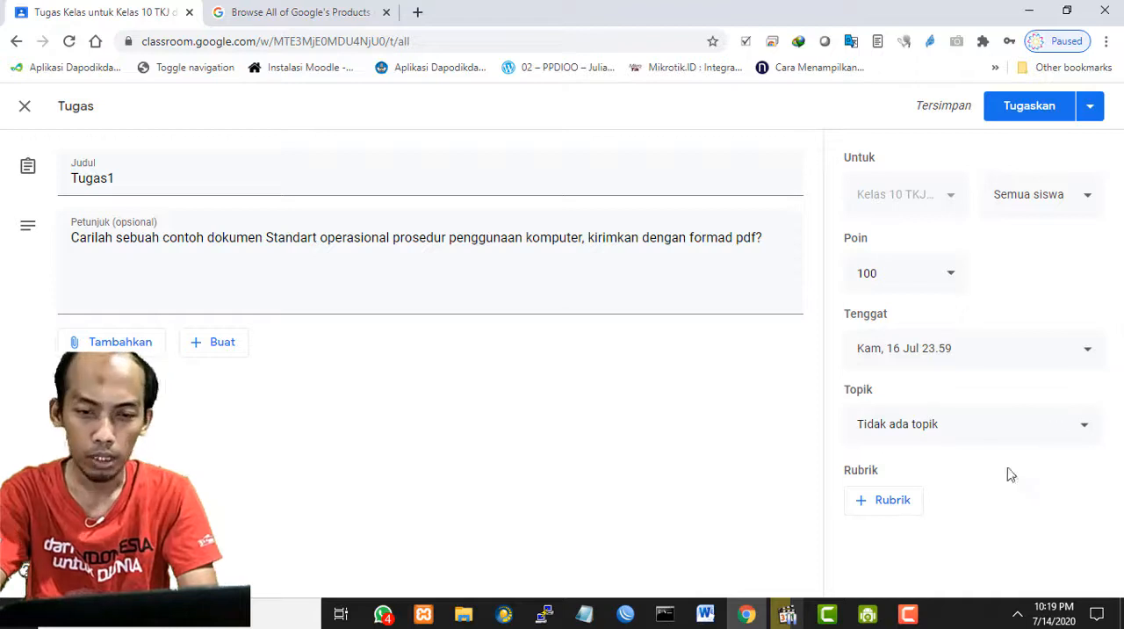
click(1030, 433)
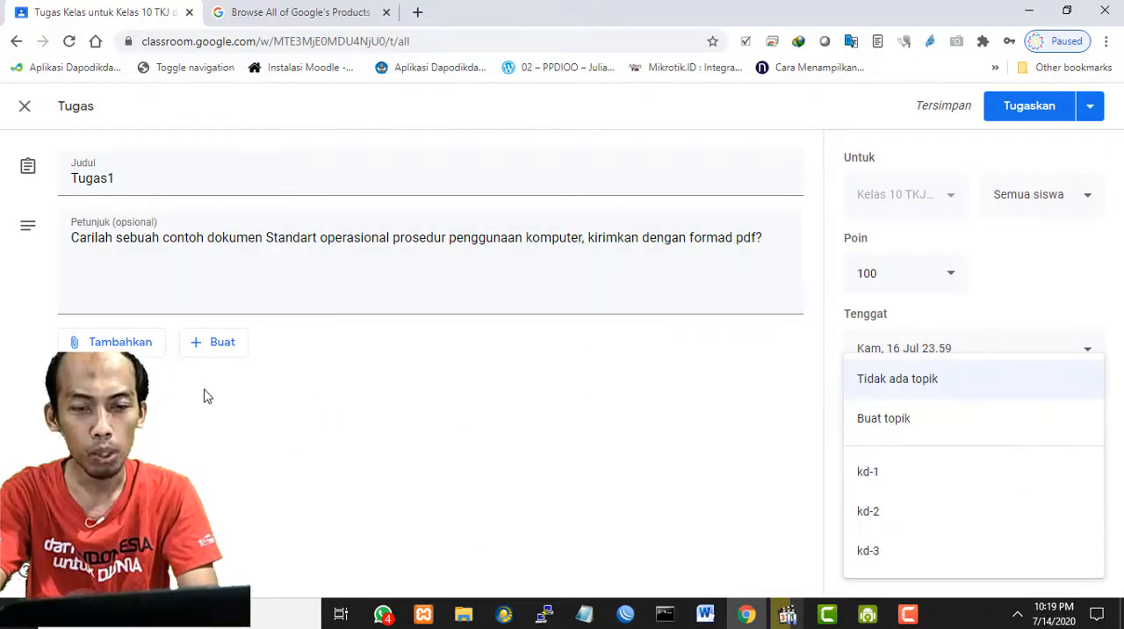
click(875, 480)
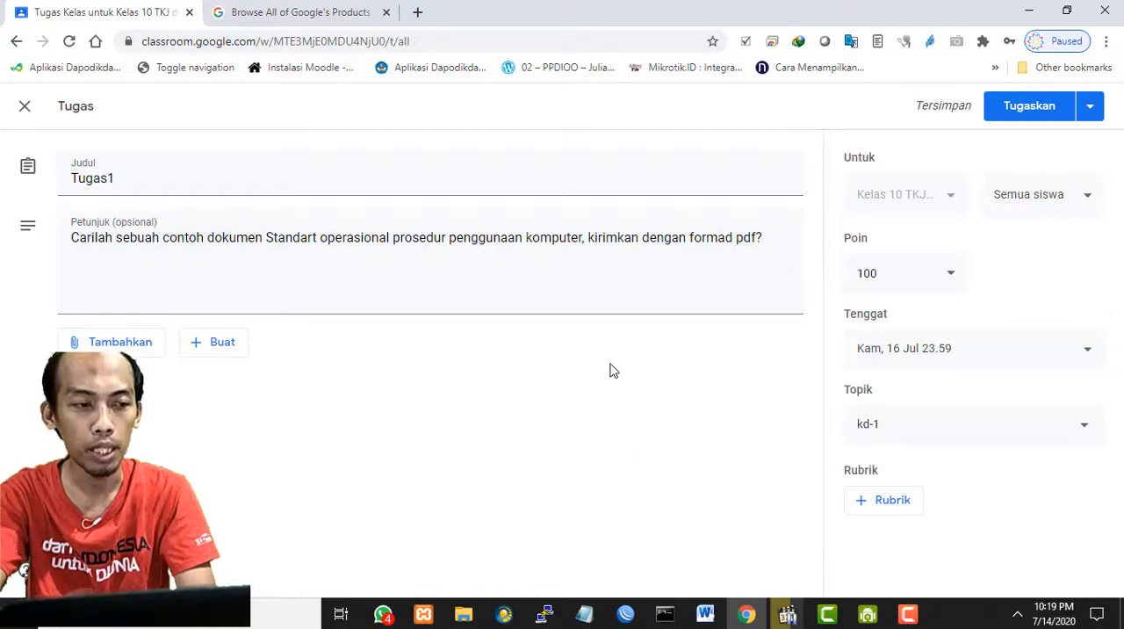
- Open the assignment's publishing options to examine the choices for assigning, scheduling, saving or deleting the draft
click(1090, 107)
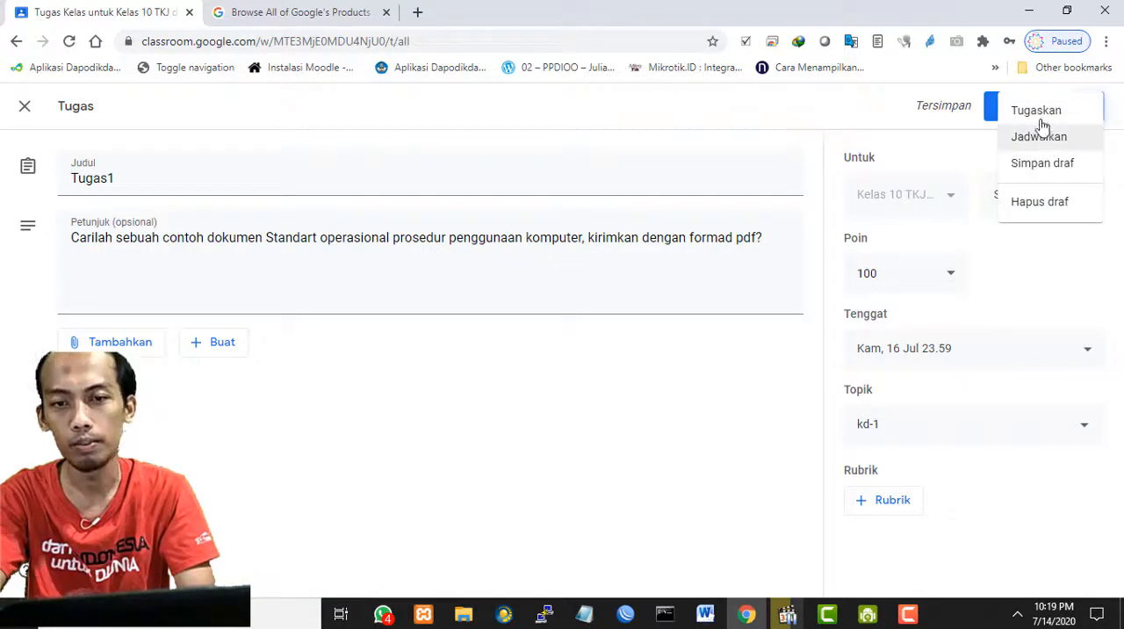
click(791, 115)
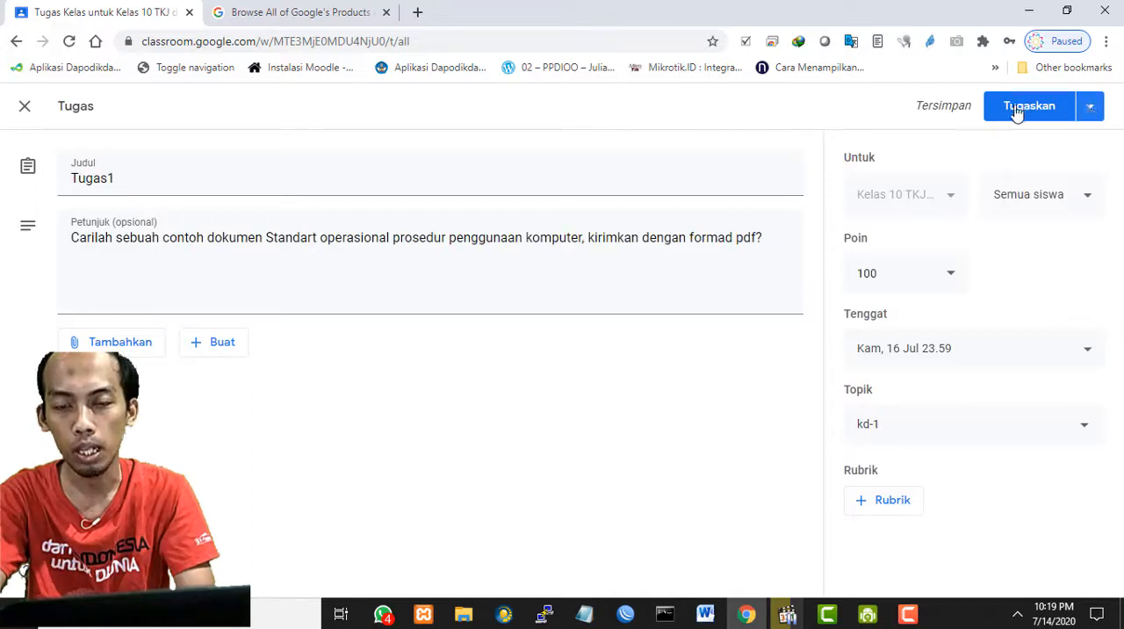
click(1091, 107)
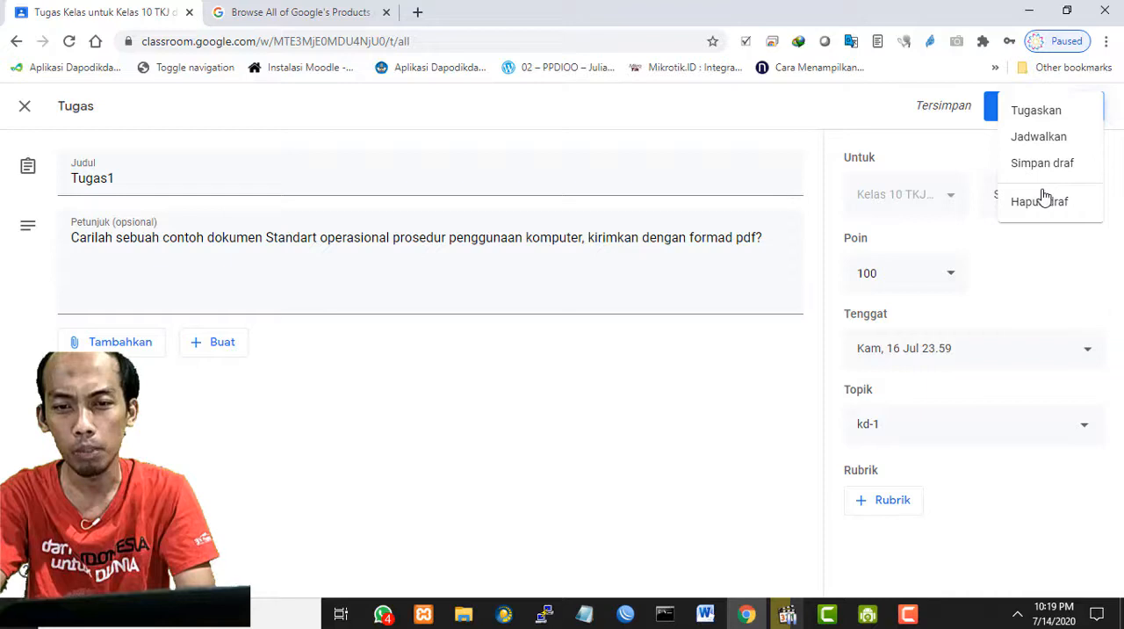
click(834, 118)
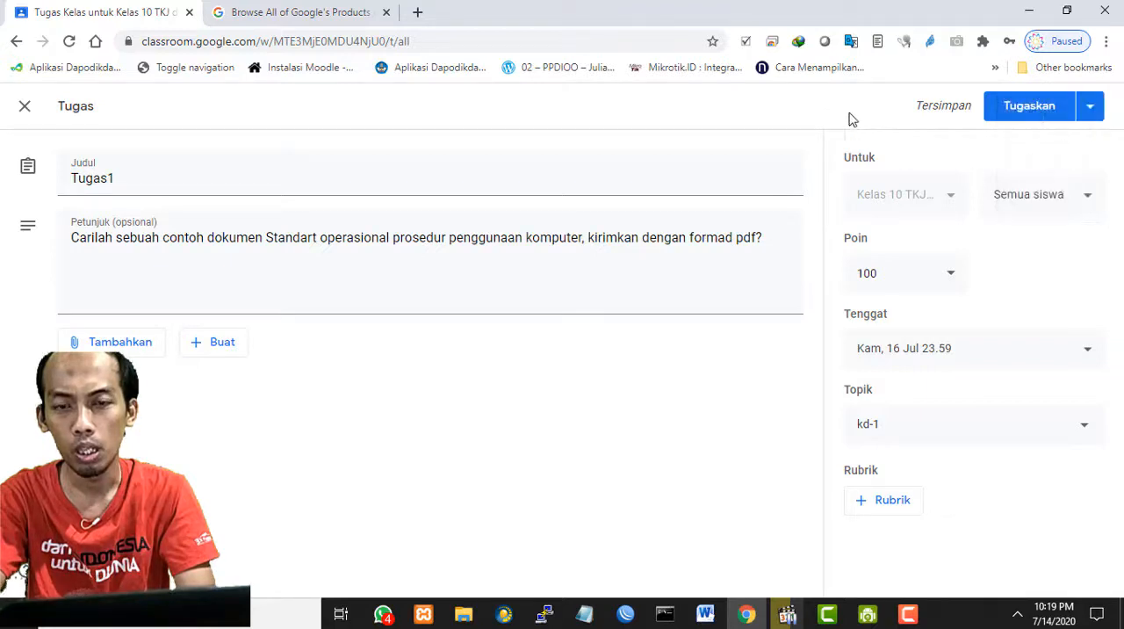
click(1091, 111)
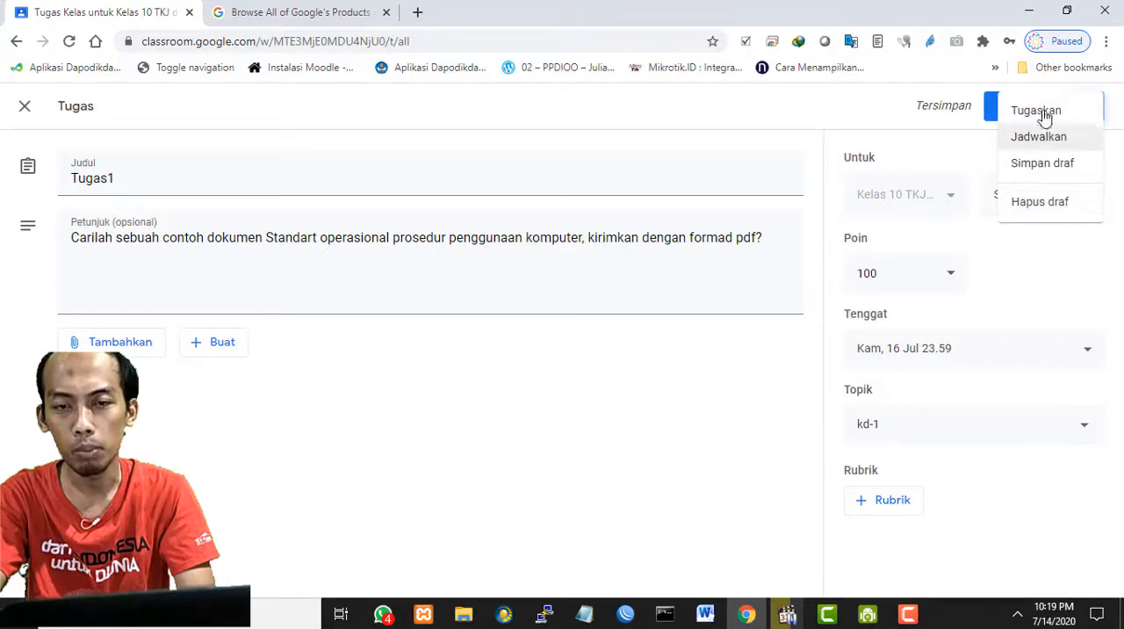
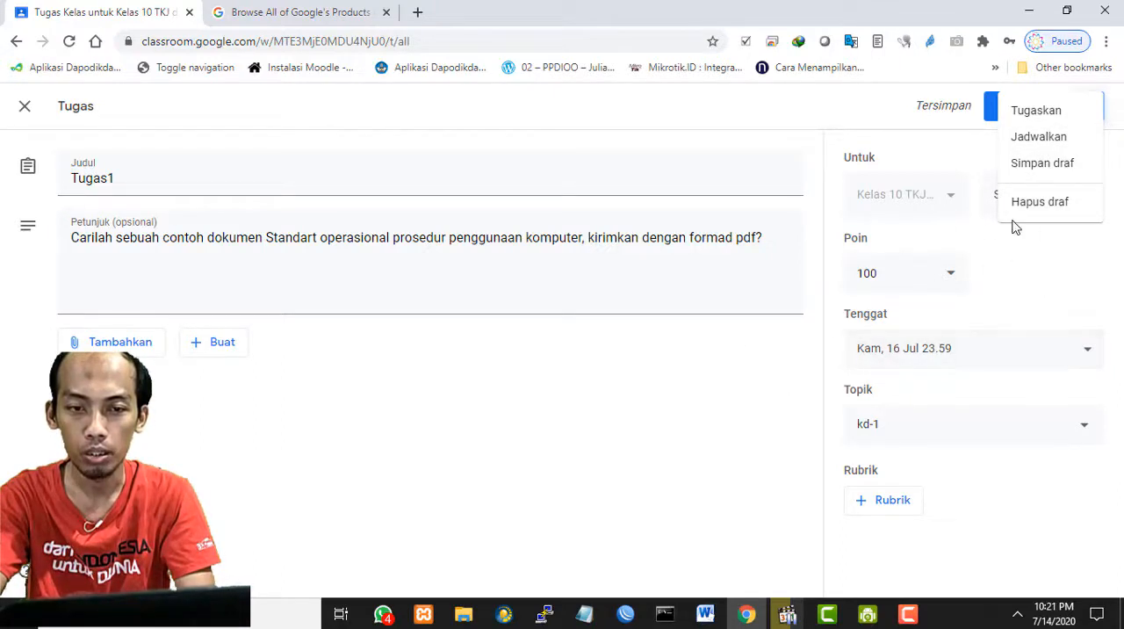
- Assign Tugas1 to the class and expand its entry under kd-1 to review its instructions and submission status
click(809, 117)
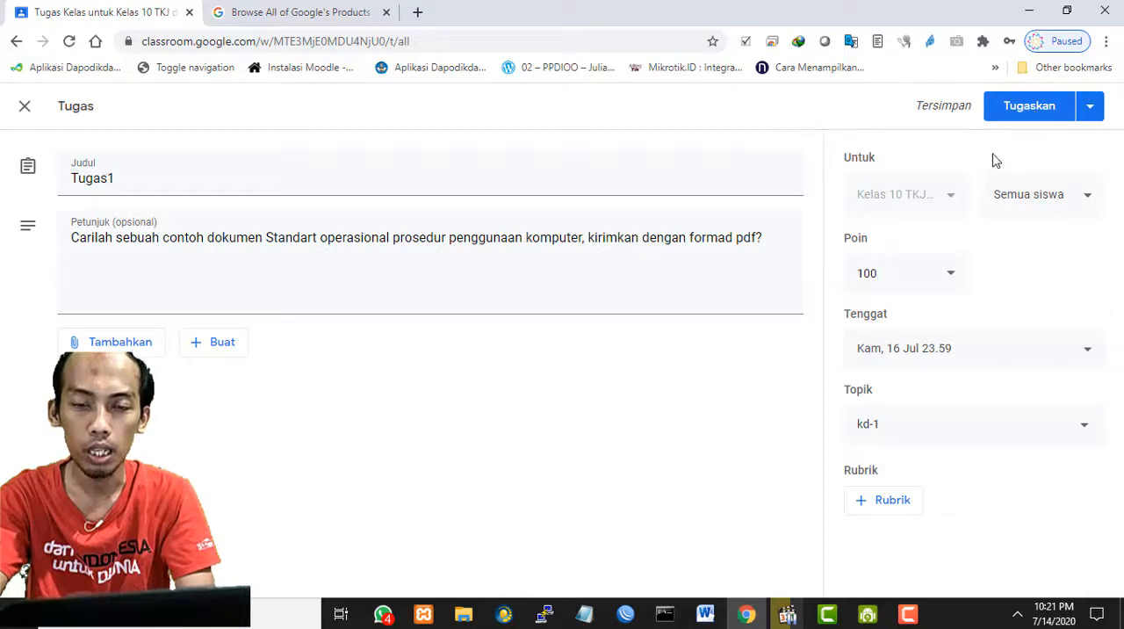
click(1027, 116)
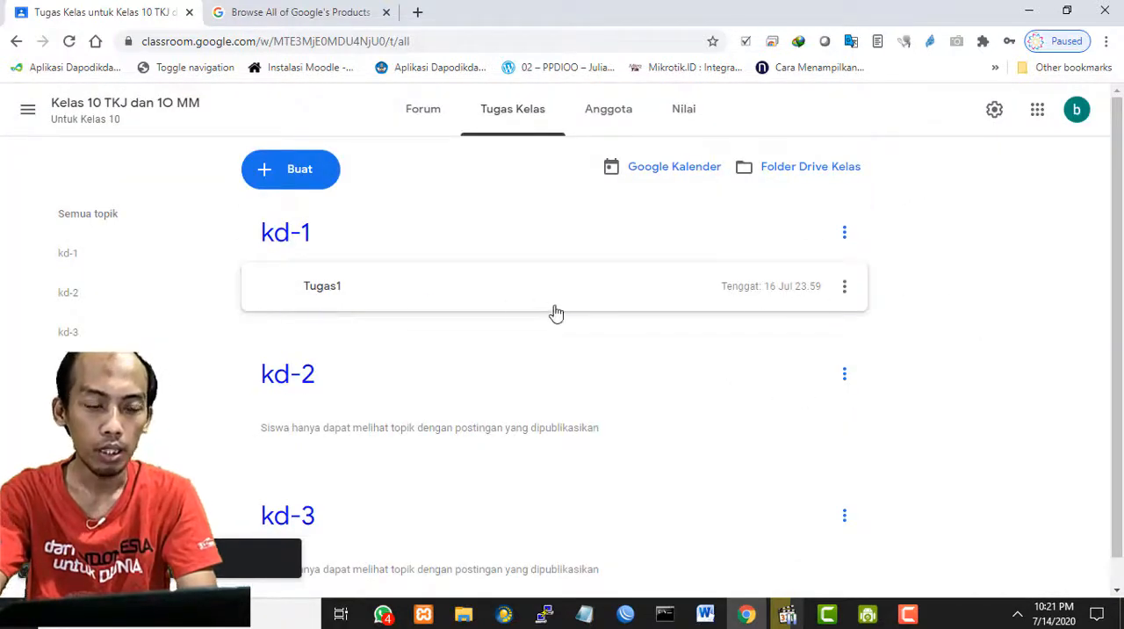
click(503, 297)
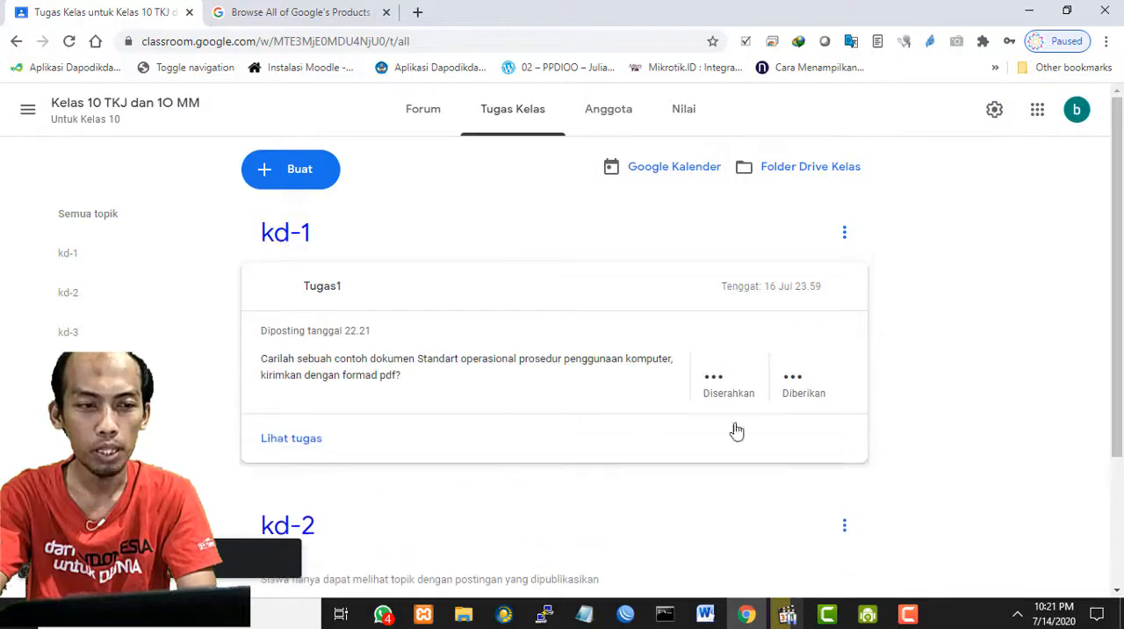
scroll(740, 405, down, 1)
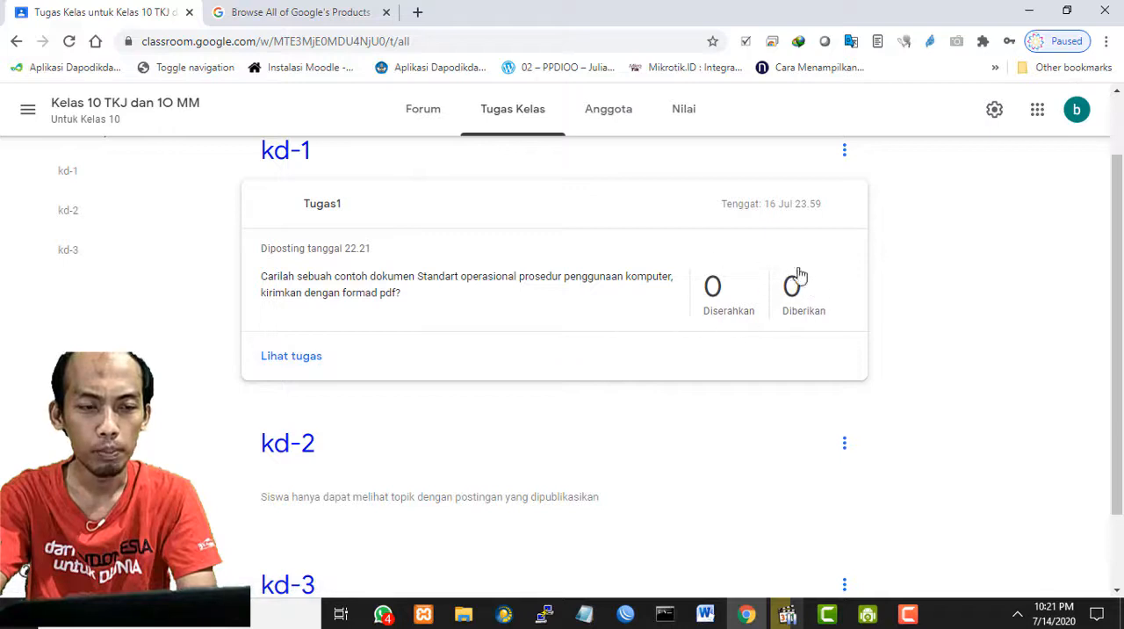
scroll(715, 321, up, 1)
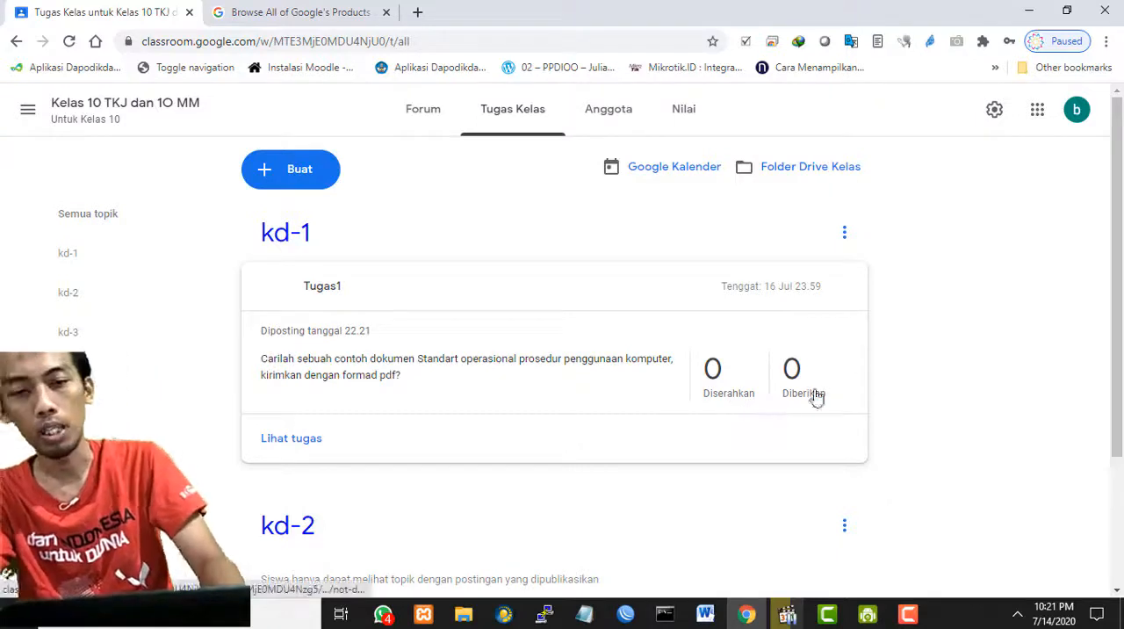
scroll(631, 359, down, 2)
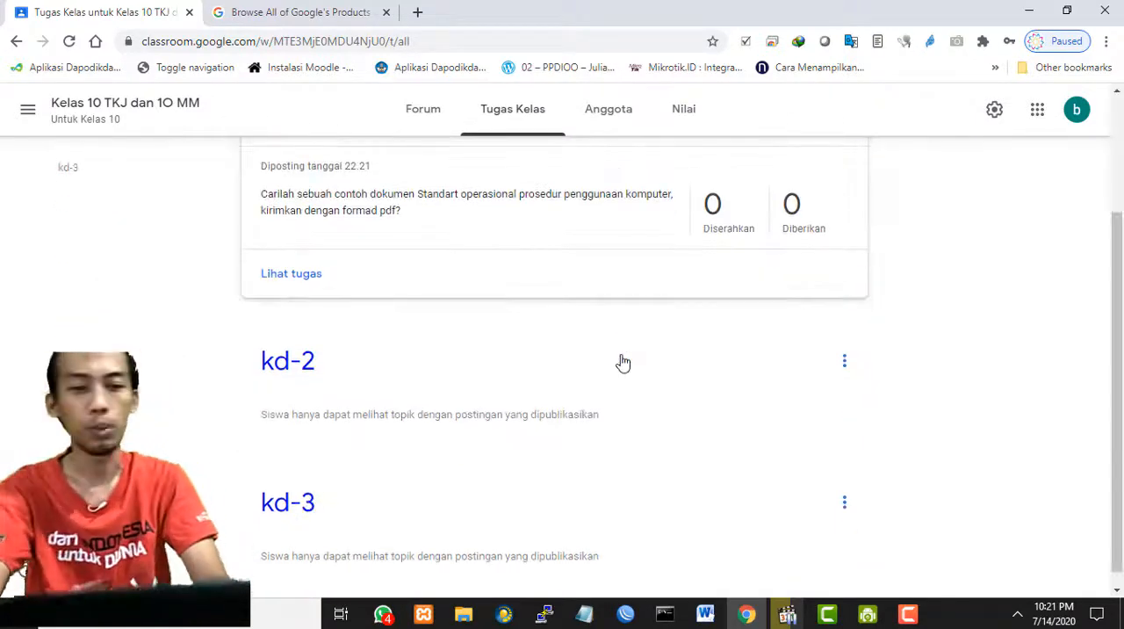
scroll(622, 362, up, 2)
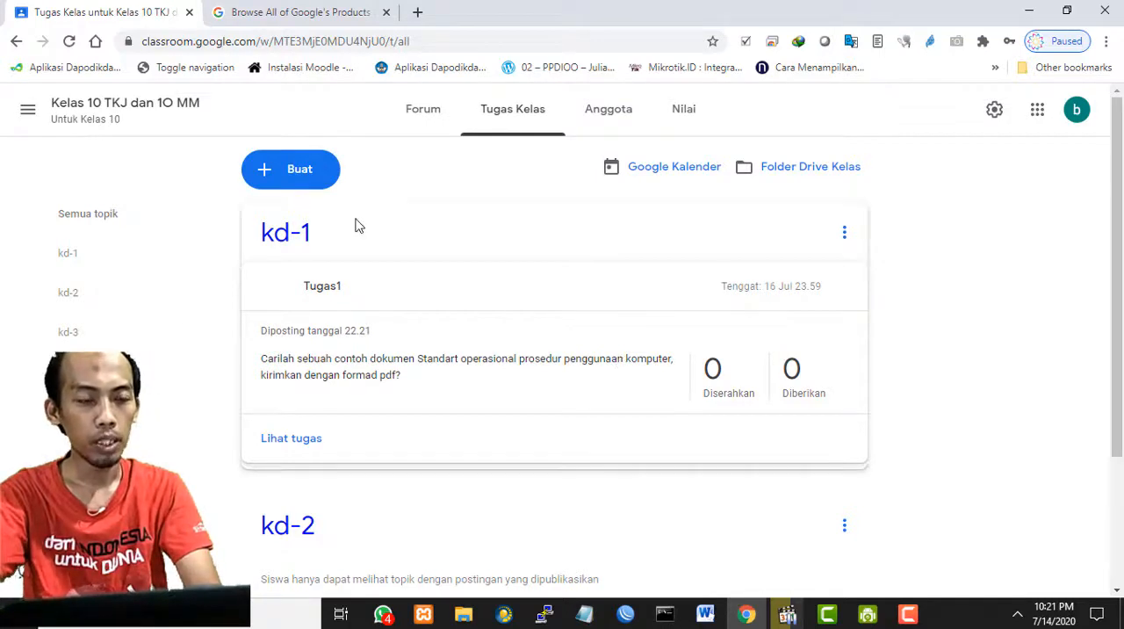
- Create a new quiz assignment (Tugas kuis) and title it "Quiz Multiple choice (Pilihan ganda)"
click(299, 170)
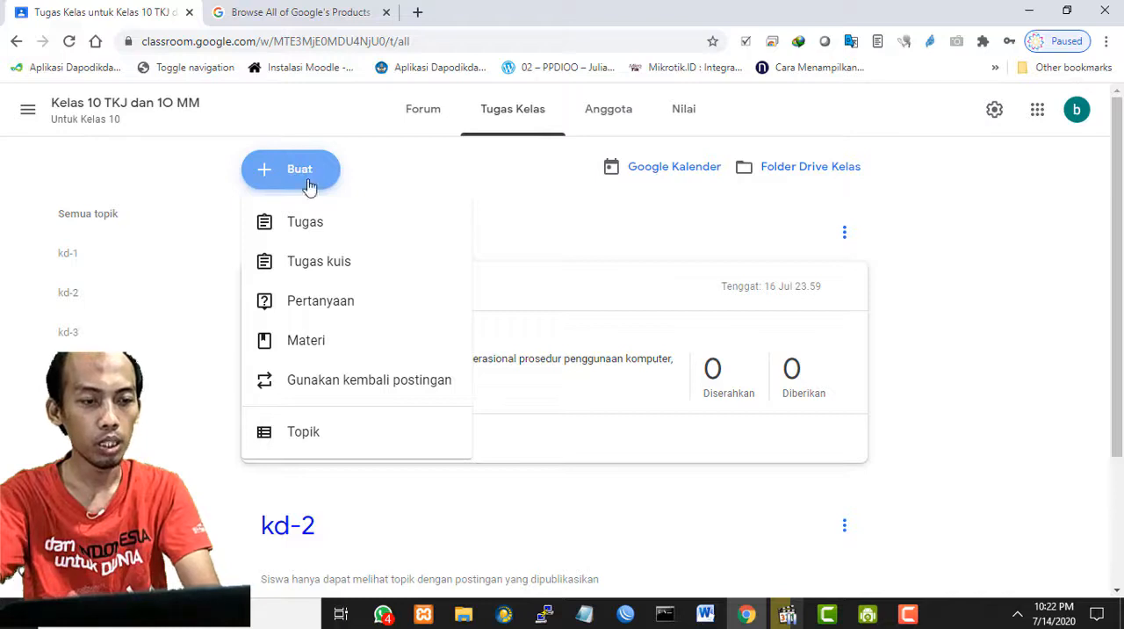
click(285, 269)
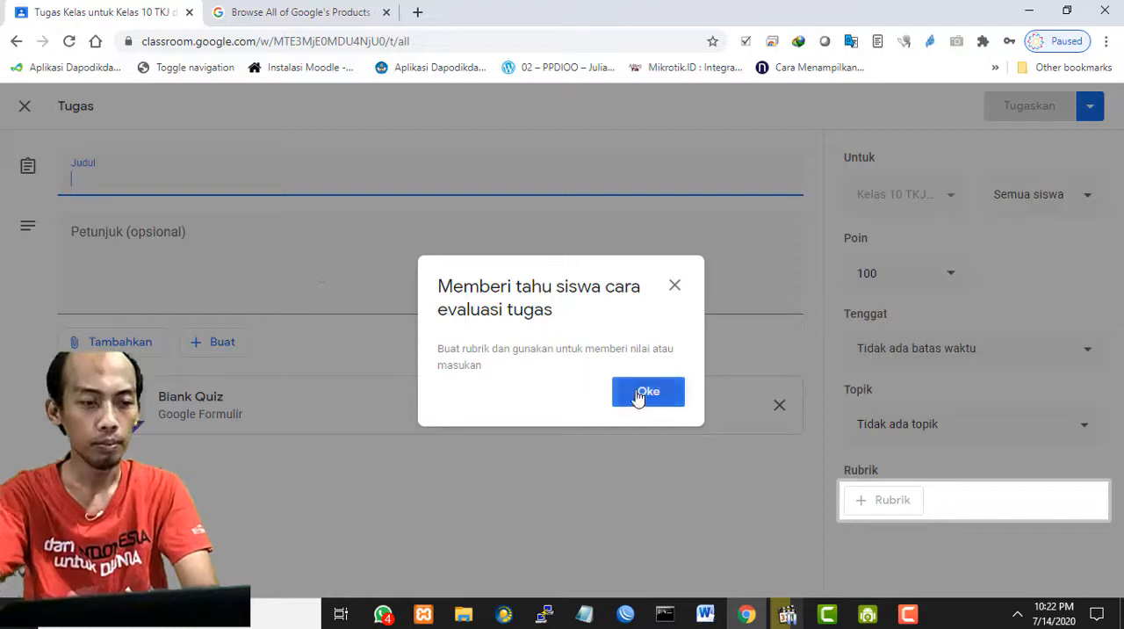
click(637, 394)
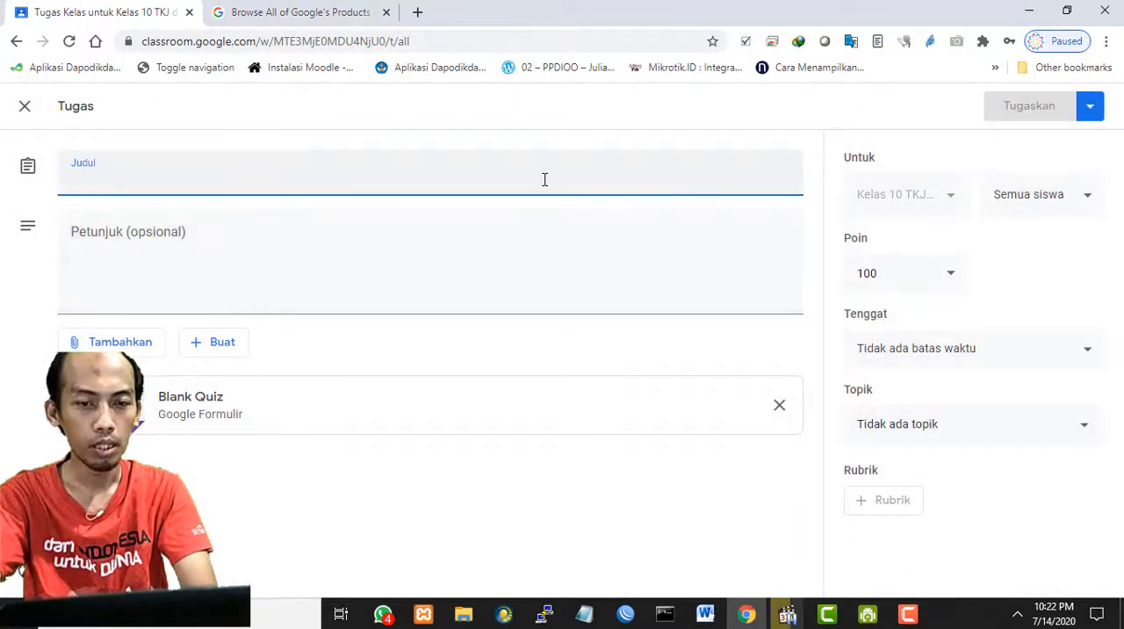
click(465, 257)
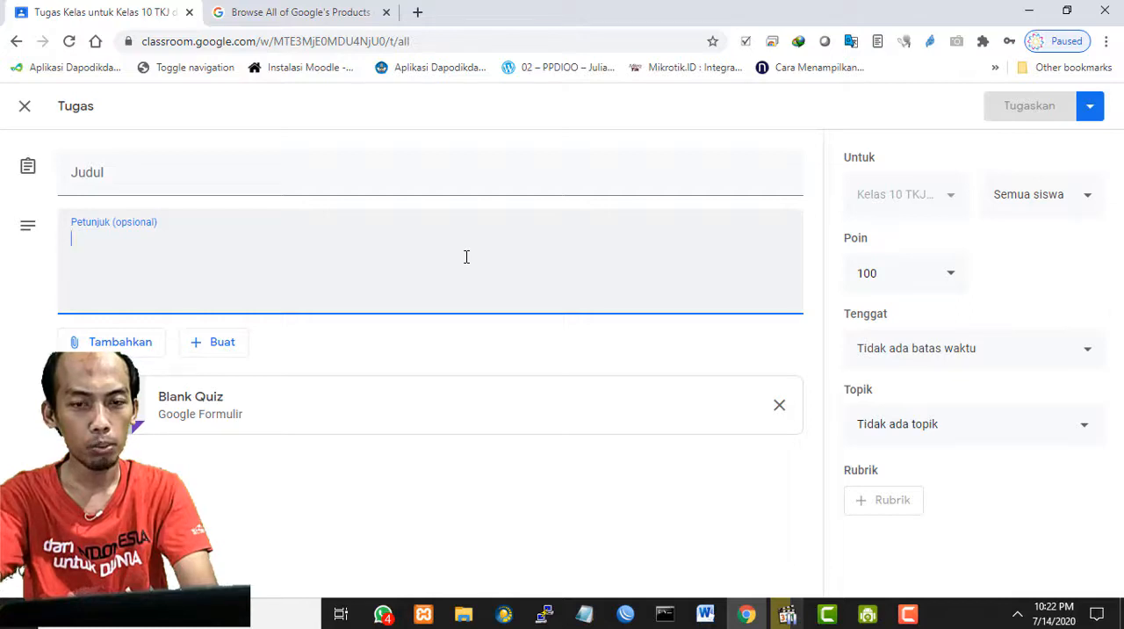
click(377, 177)
text(Quiz)
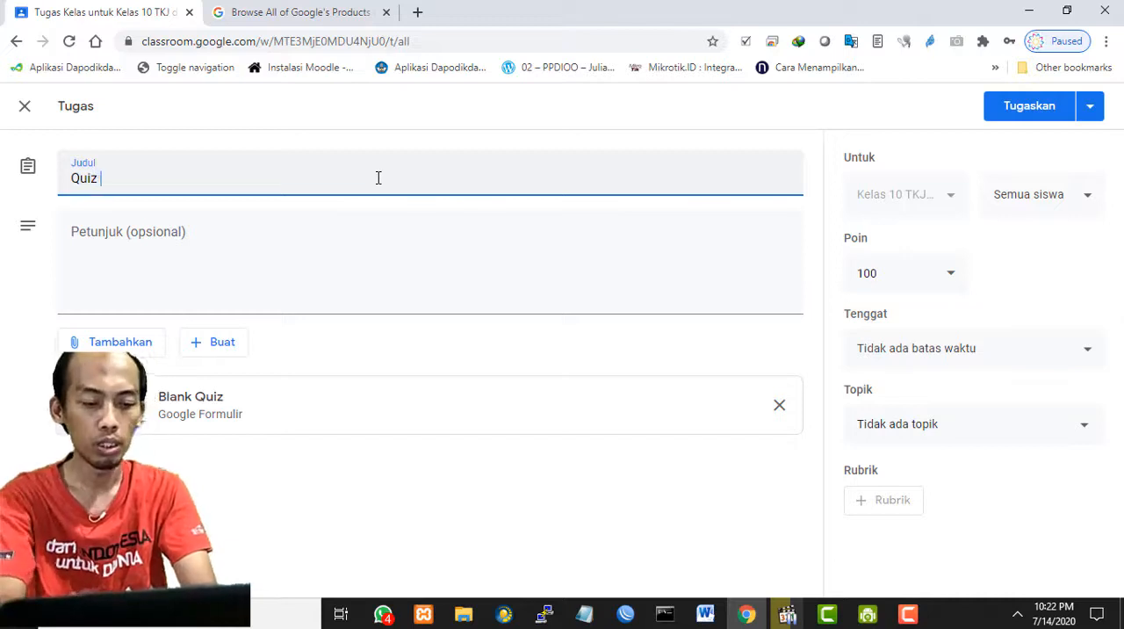
text( M)
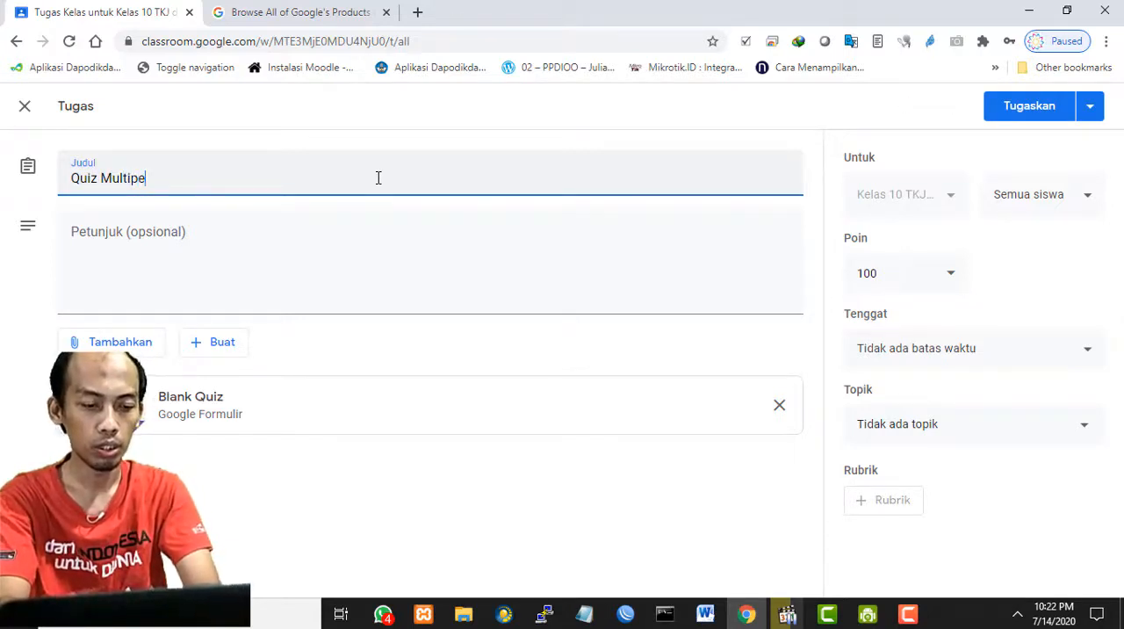
text(ultiple choice)
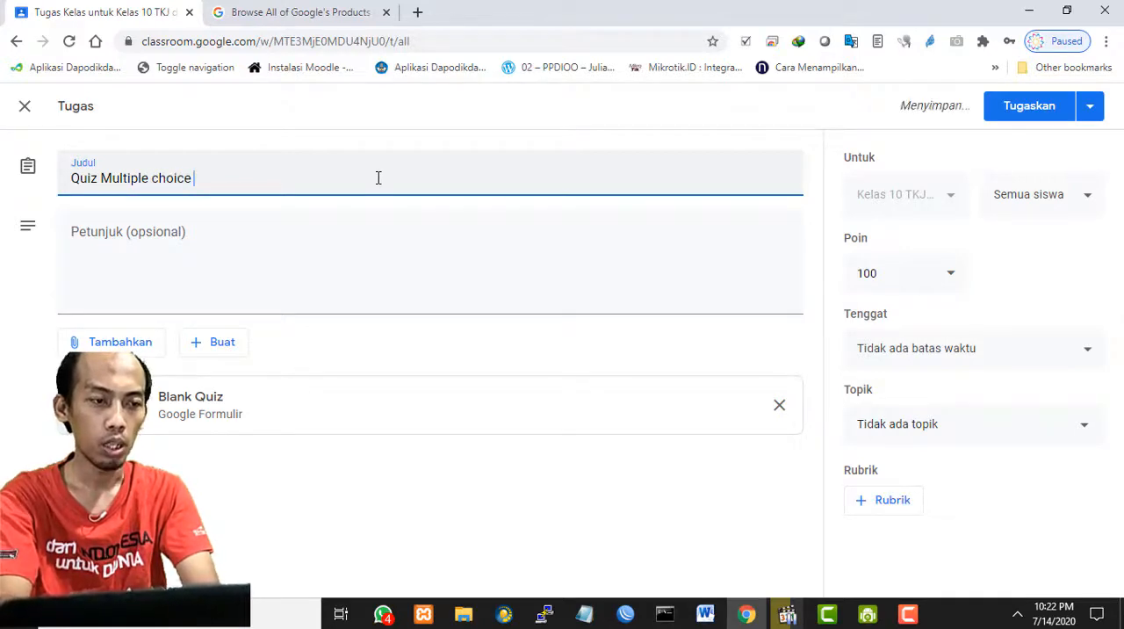
text((Pi)
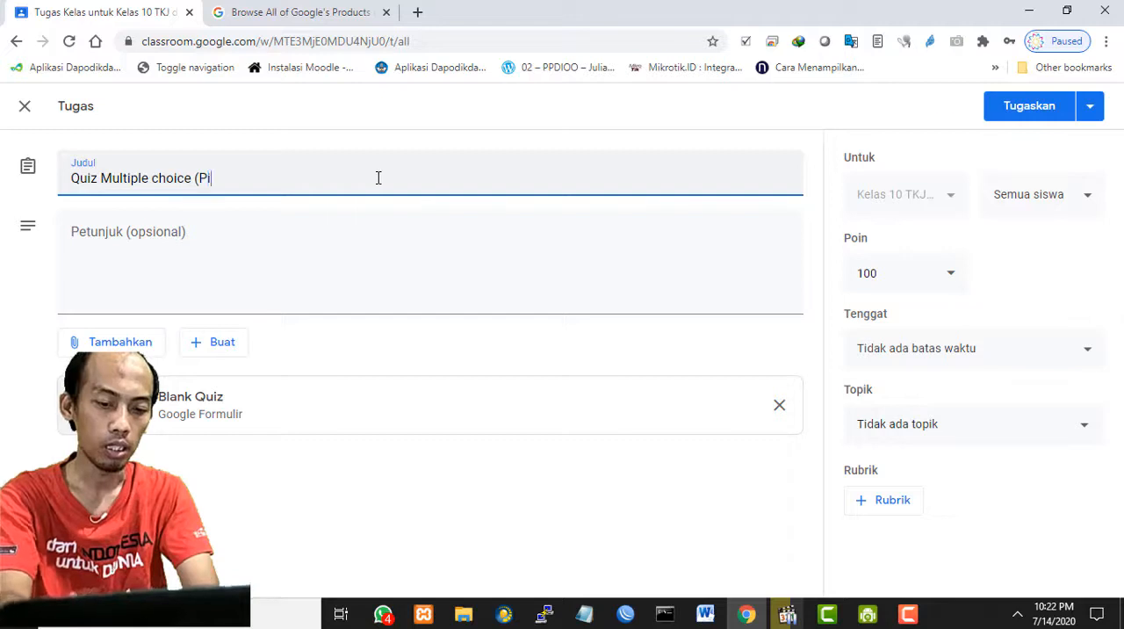
text(lihan ganda)
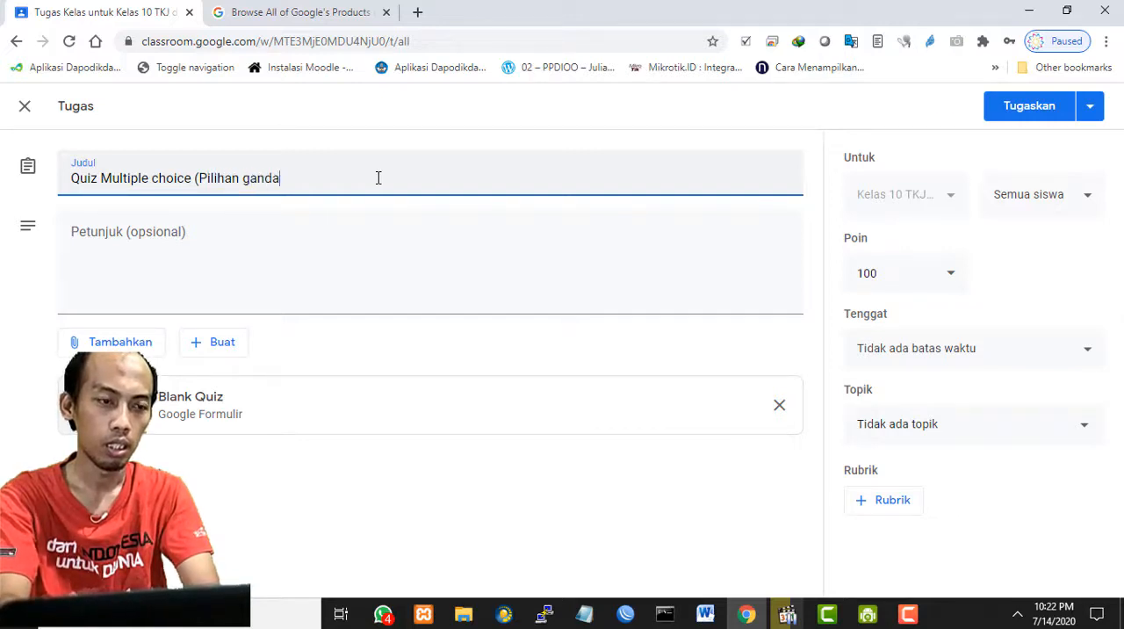
text())
- Enter the quiz assignment's instructions "Silahakn kerjakan dengan seksama dan teliti."
click(258, 231)
text(Silah)
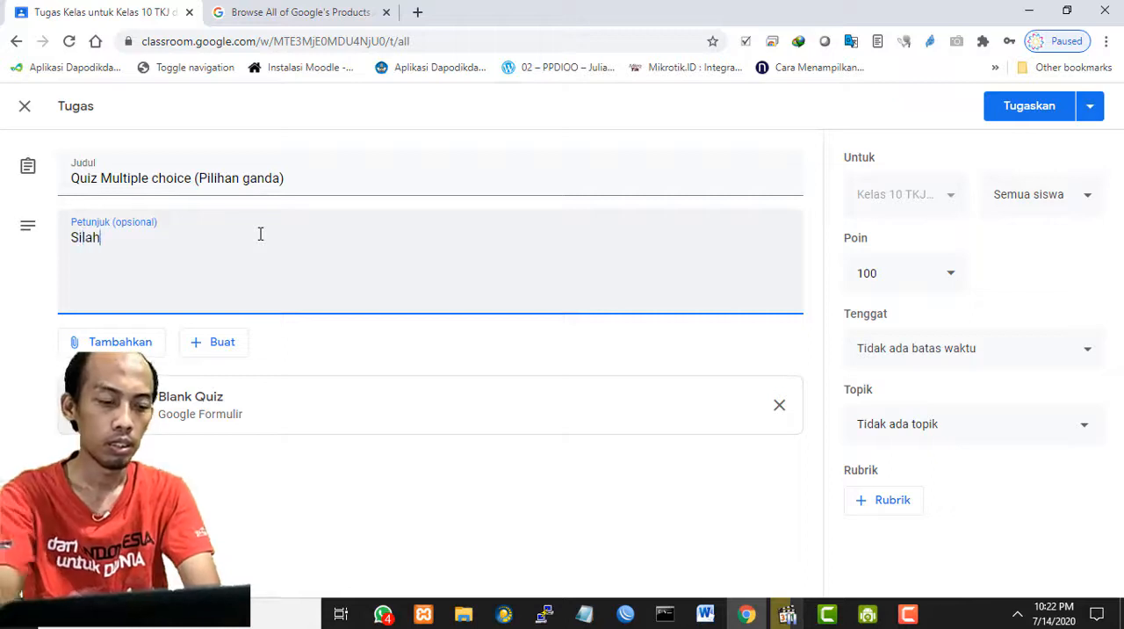
text(akn kerjakan dengan seksama.)
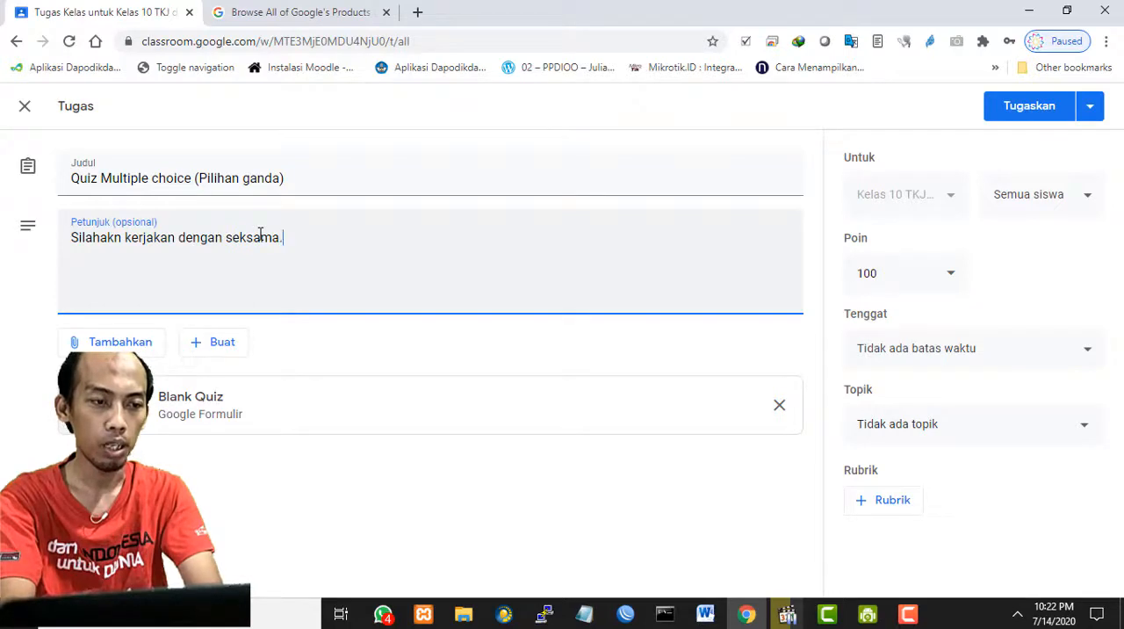
key(BackSpace)
key(BackSpace)
key(BackSpace)
key(BackSpace)
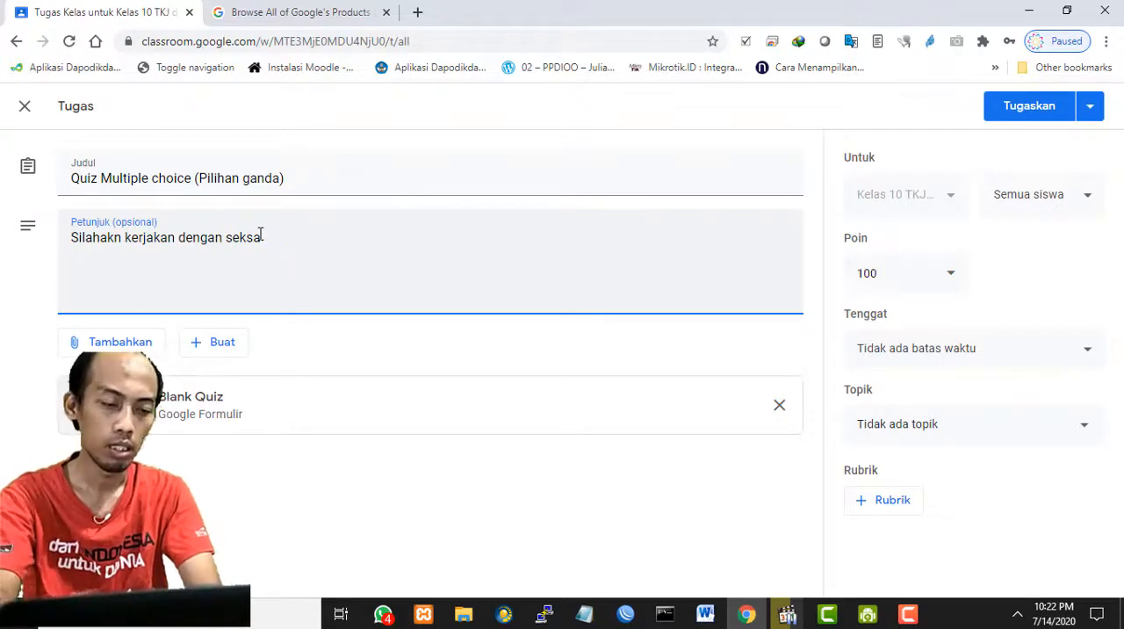
text(ama)
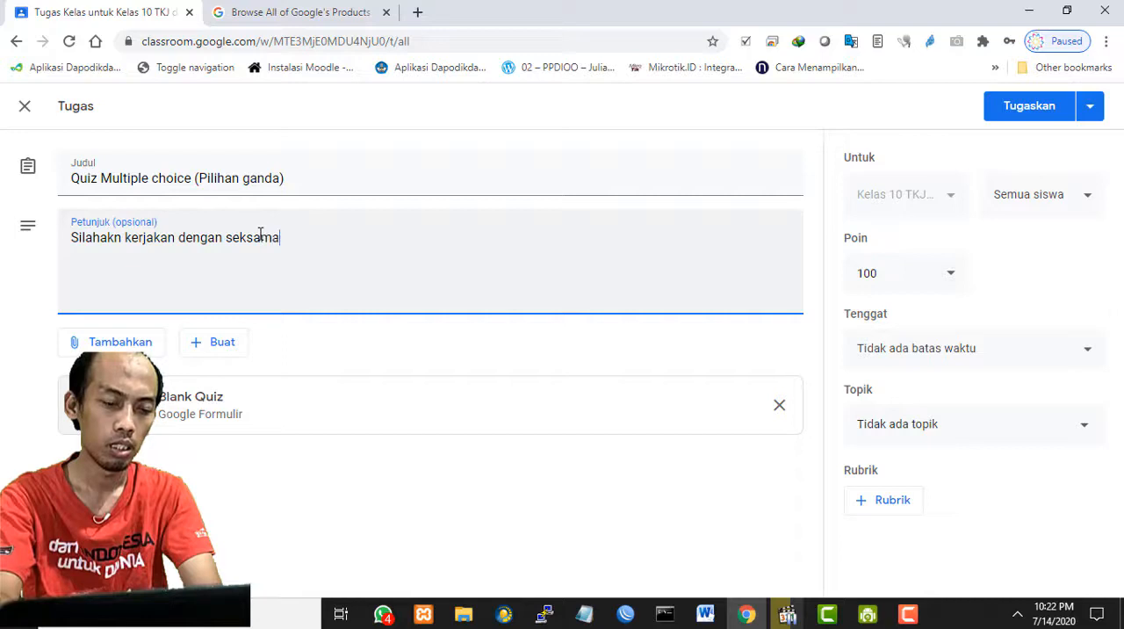
text( dan teliti.)
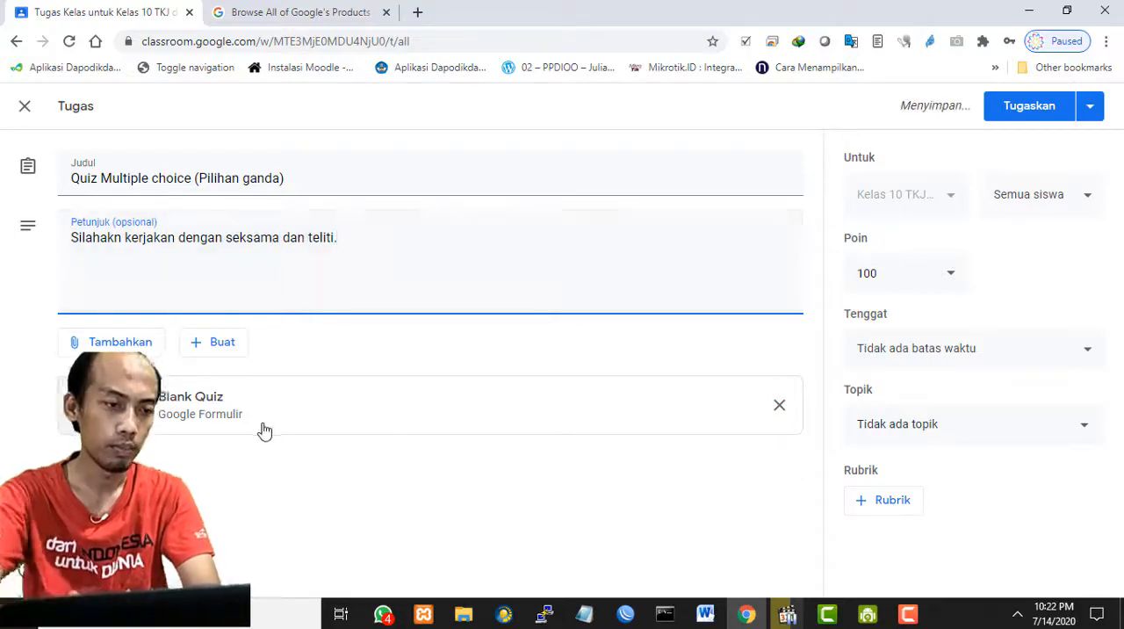
- Open the attached Blank Quiz form in Google Forms for editing and decline the introductory tour
click(482, 419)
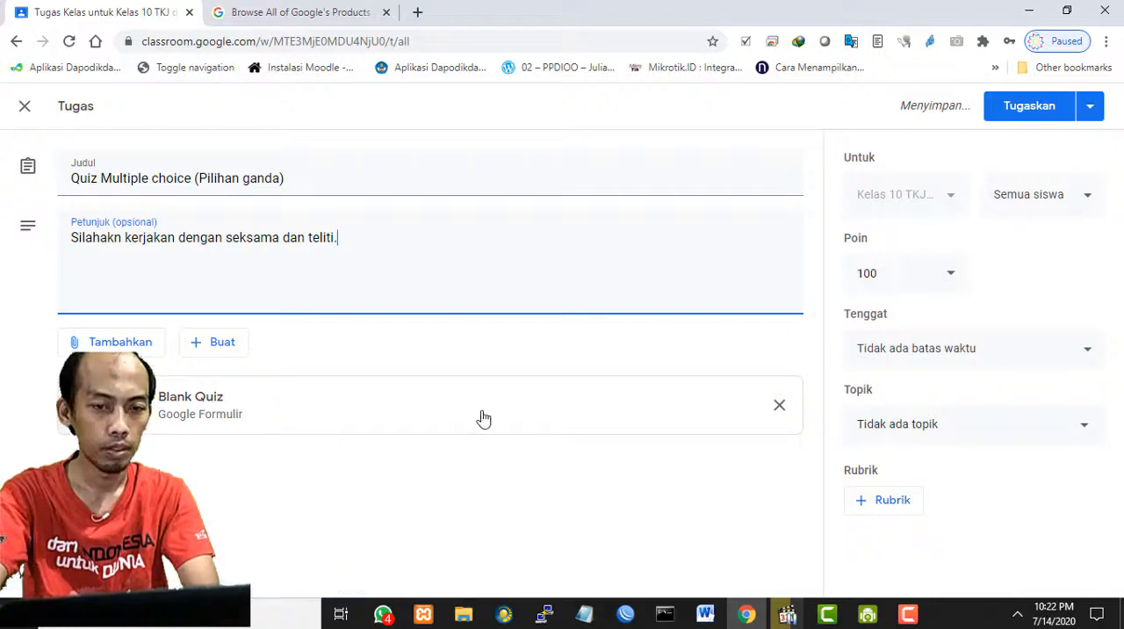
click(80, 11)
click(270, 13)
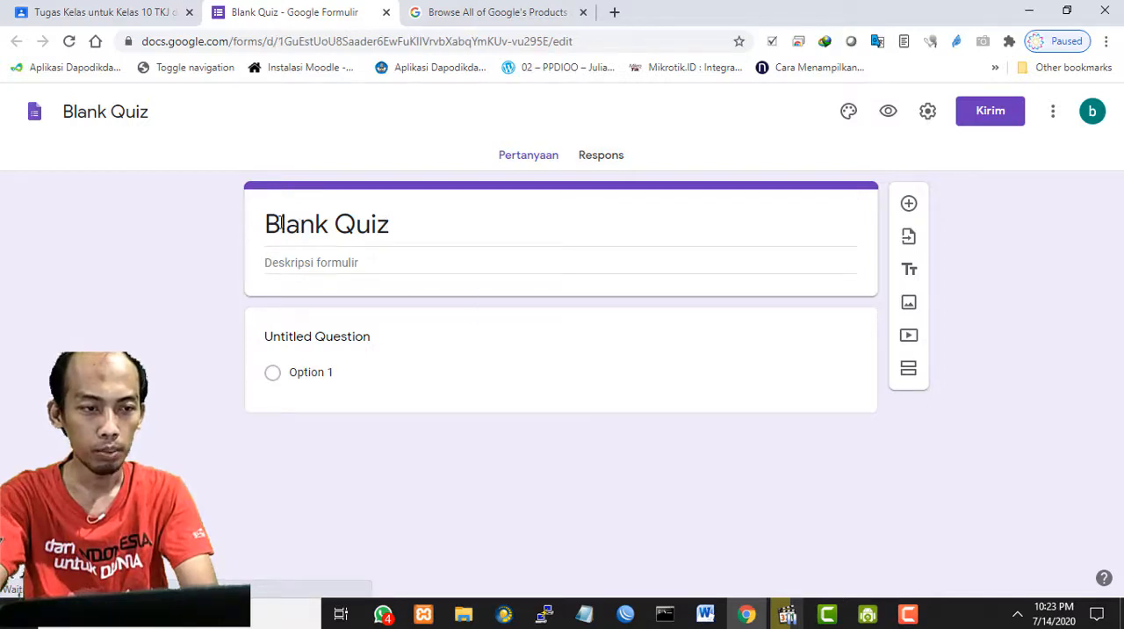
click(409, 224)
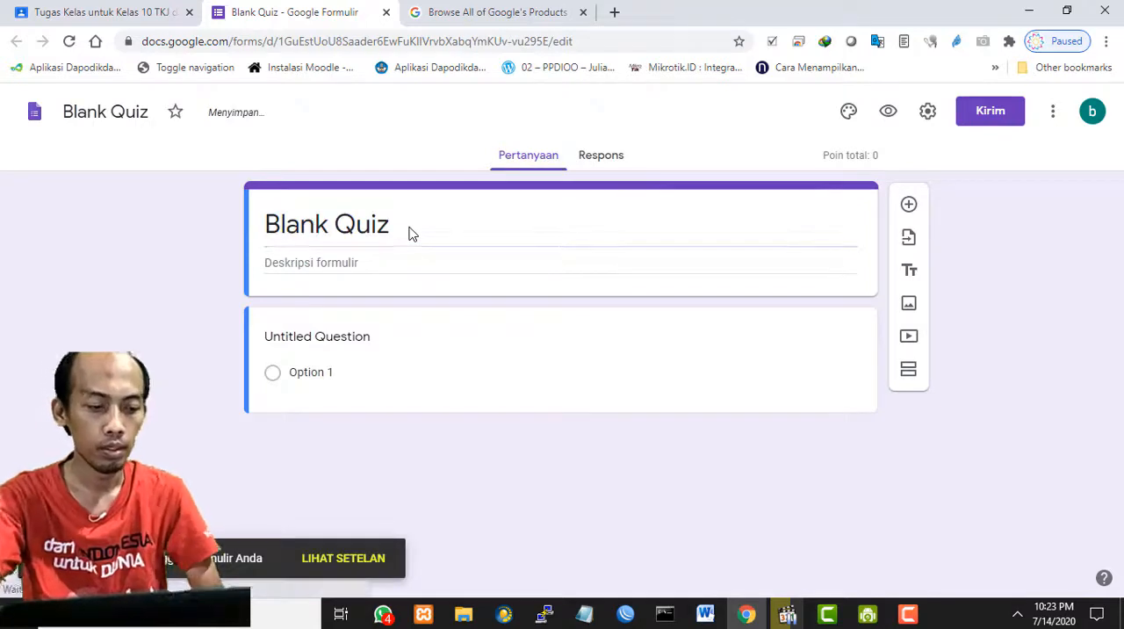
click(409, 230)
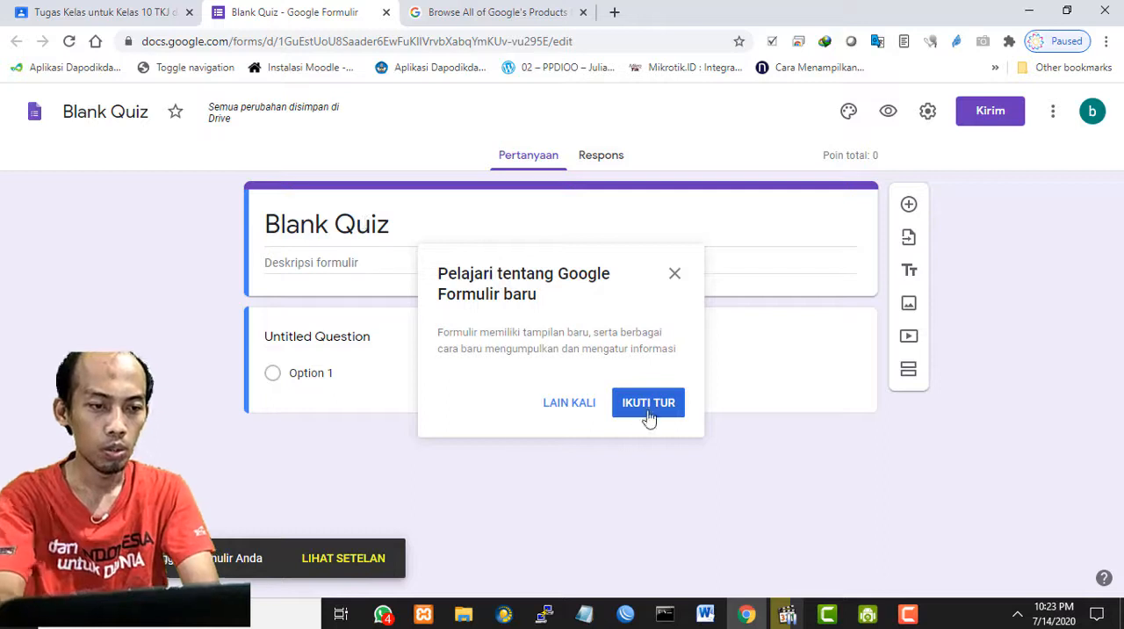
click(573, 405)
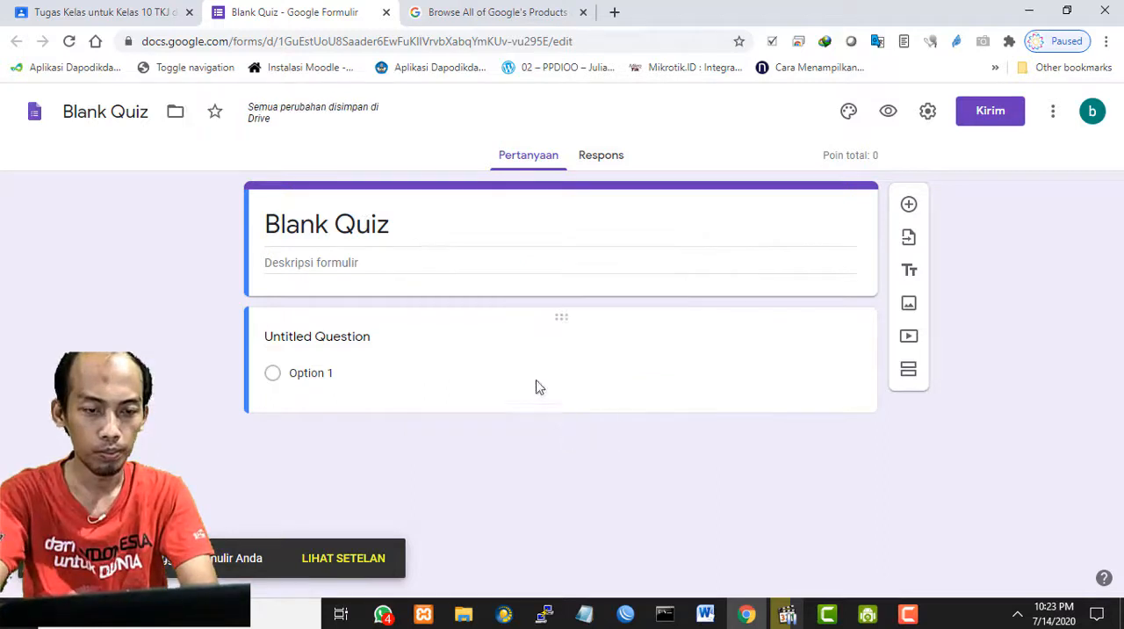
- Replace the quiz form's title with "Ulangan Harian 1"
click(425, 224)
key(BackSpace)
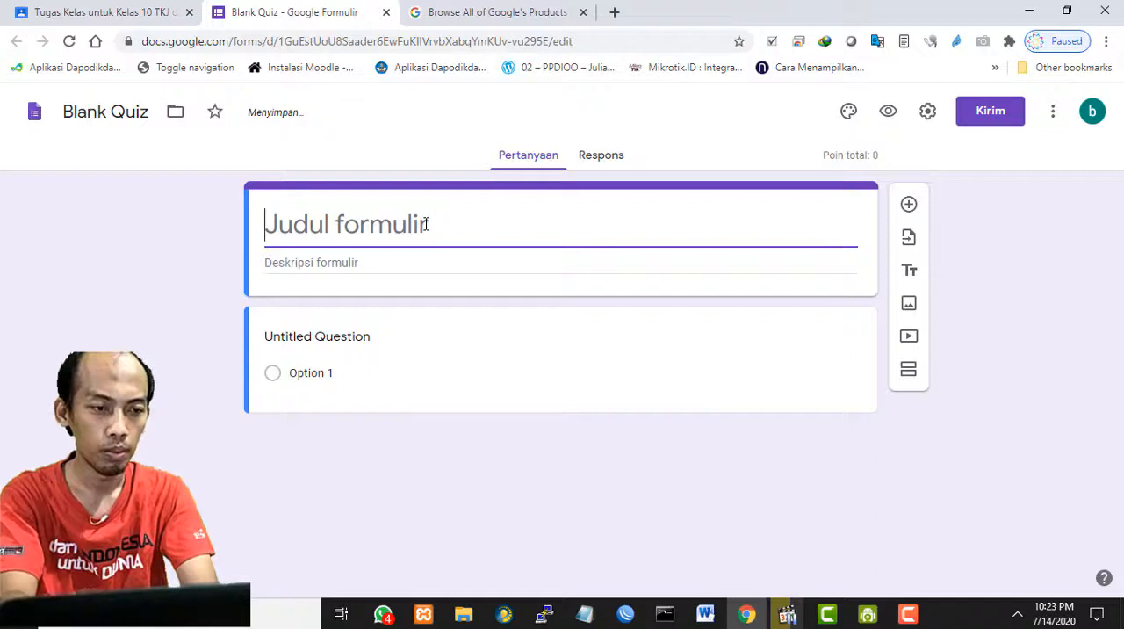
text(Ul)
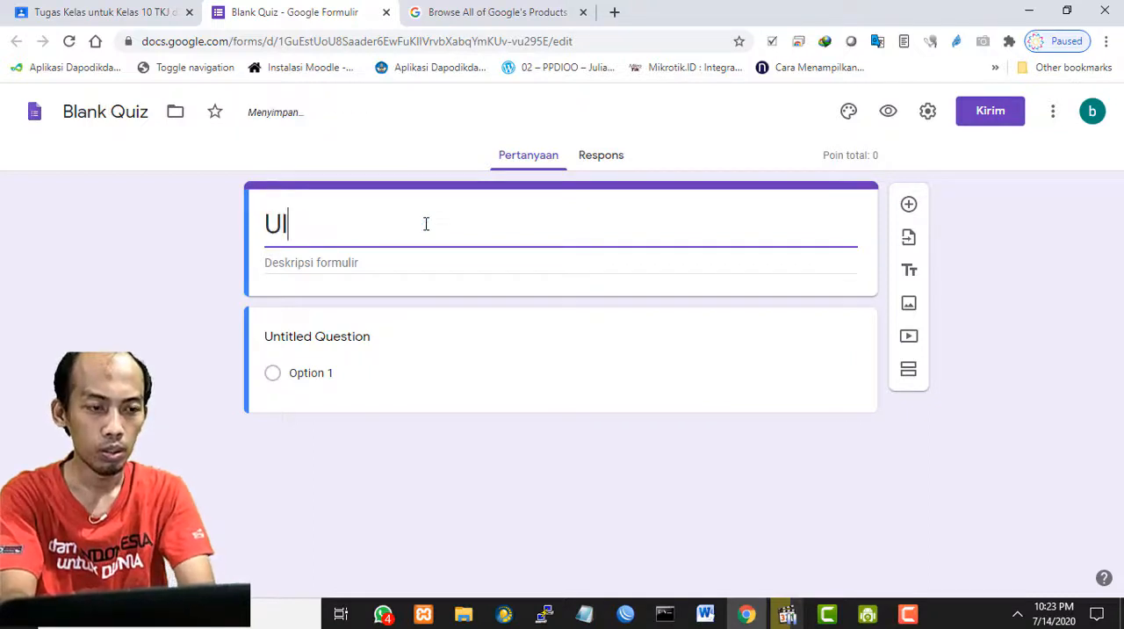
text(angan Harian 1)
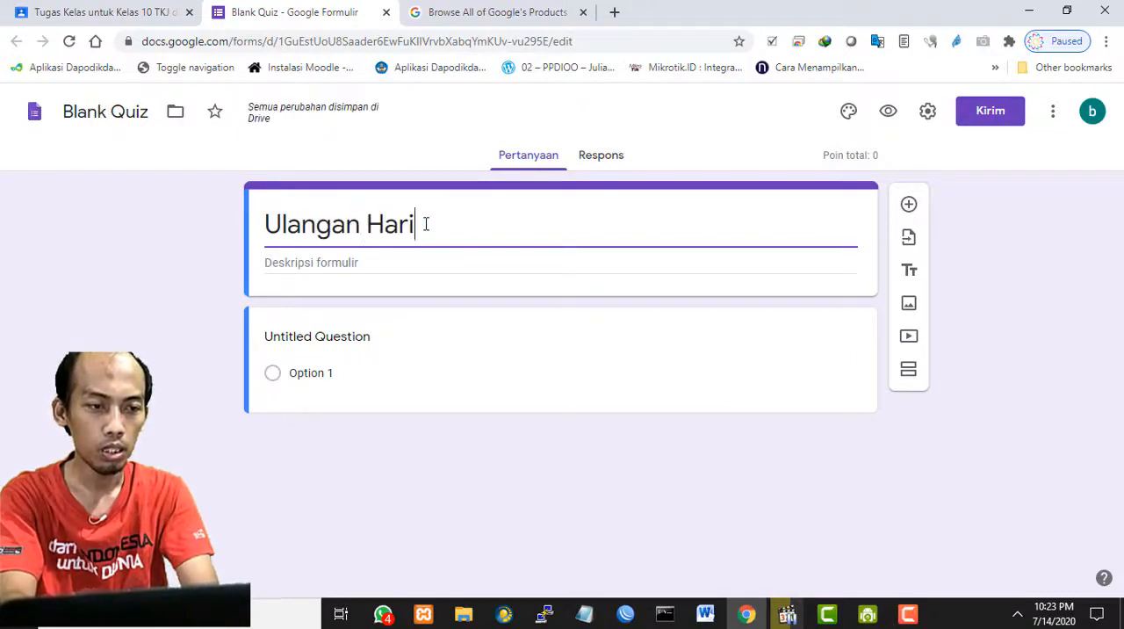
- Enter the form description "KD.3.1 Menerapkan K3LH" below the quiz title
click(410, 271)
text(KD)
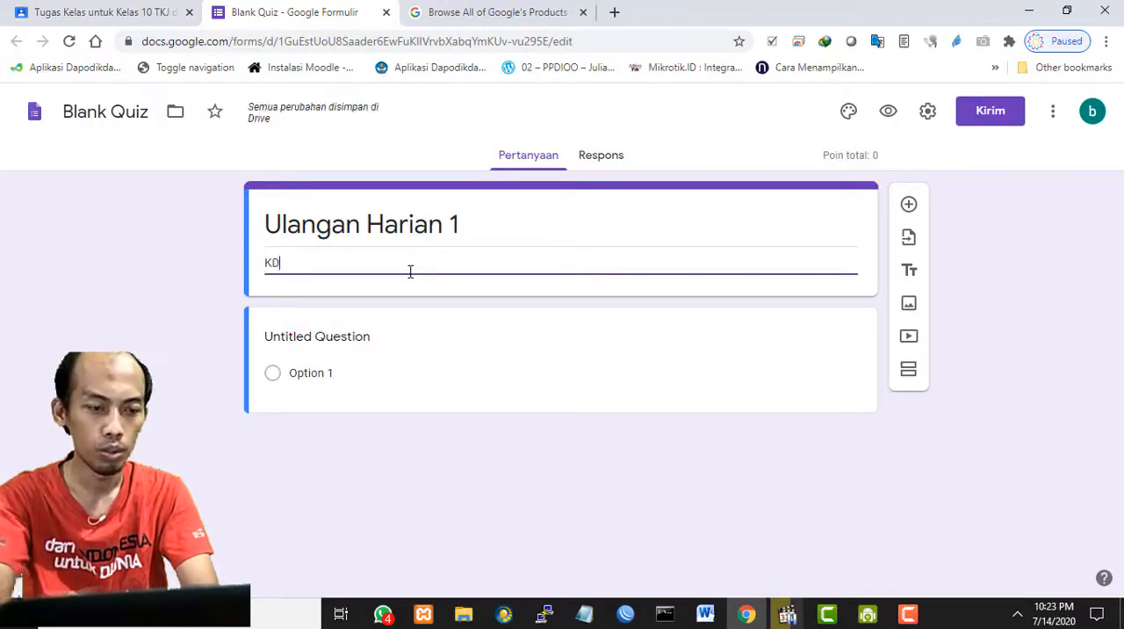
text(.3.1 P)
key(BackSpace)
text(Menerapkan KT)
key(BackSpace)
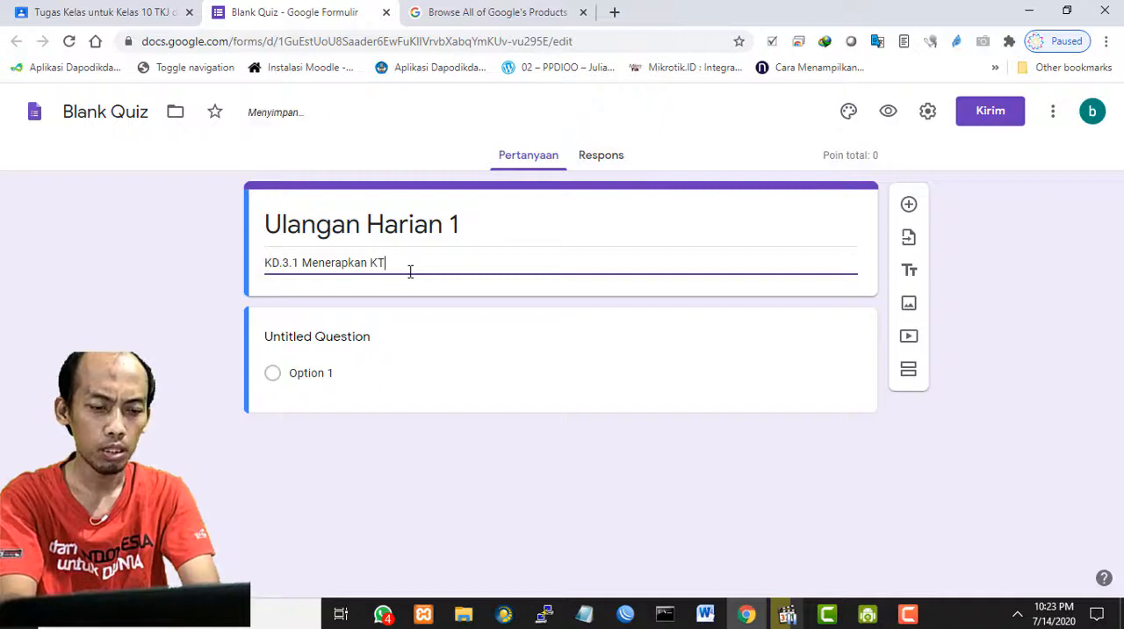
text(3LH)
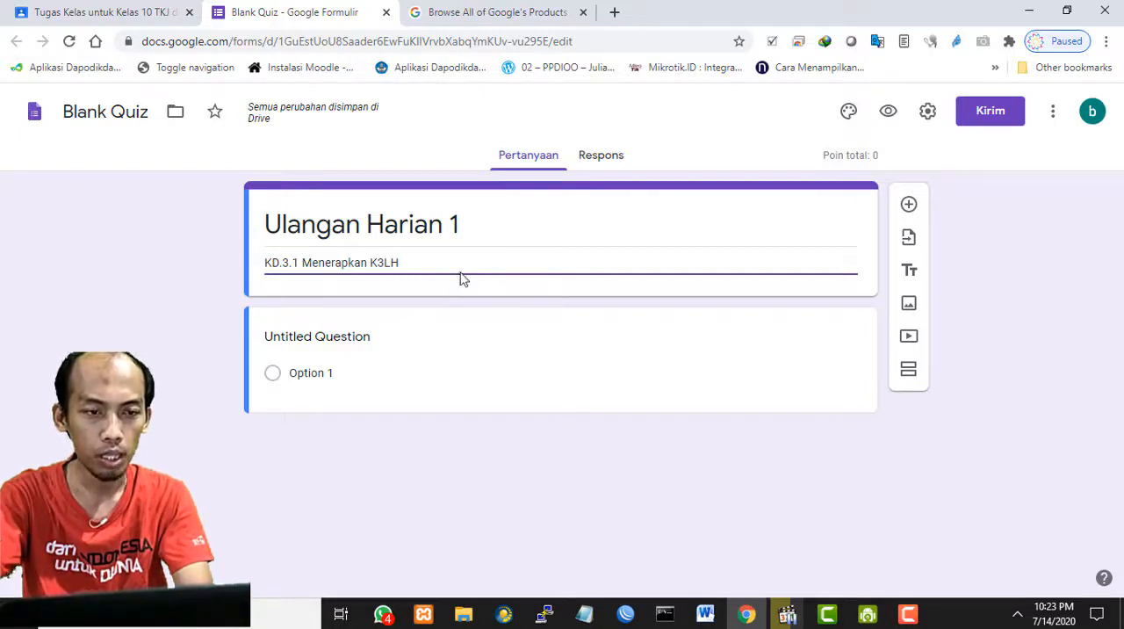
click(997, 416)
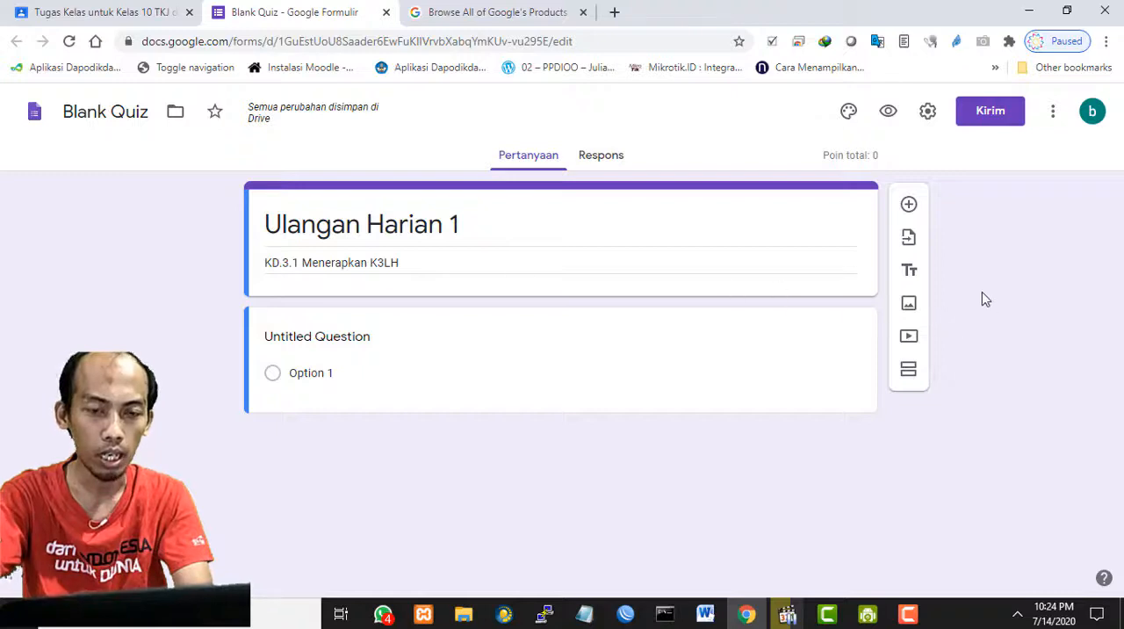
- Open the untitled first question for editing and select its placeholder text
click(316, 336)
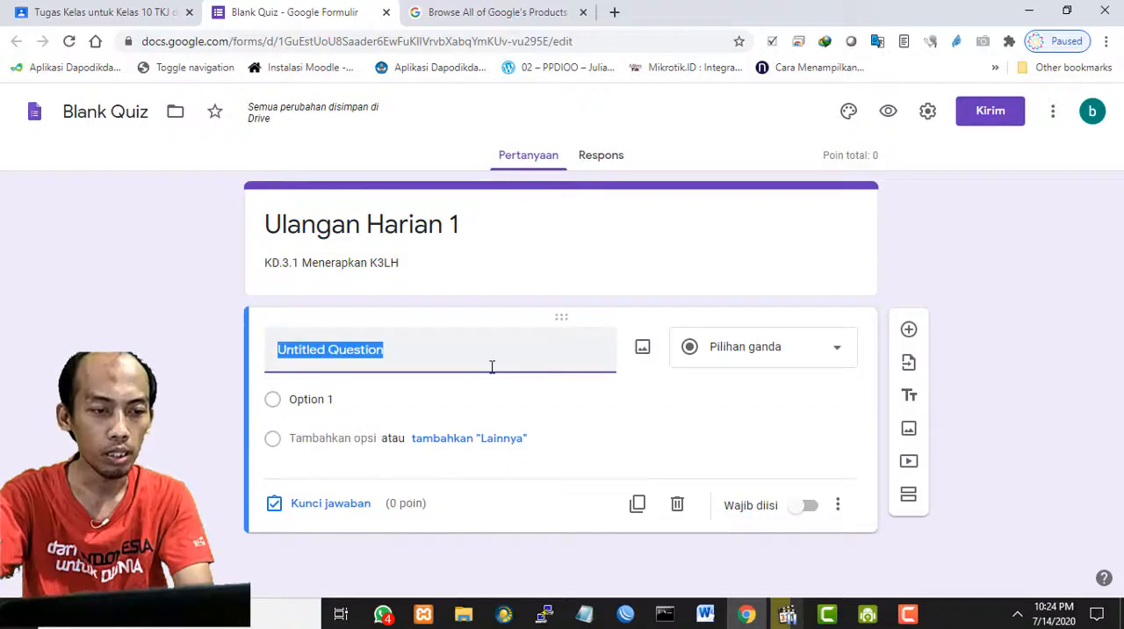
click(439, 358)
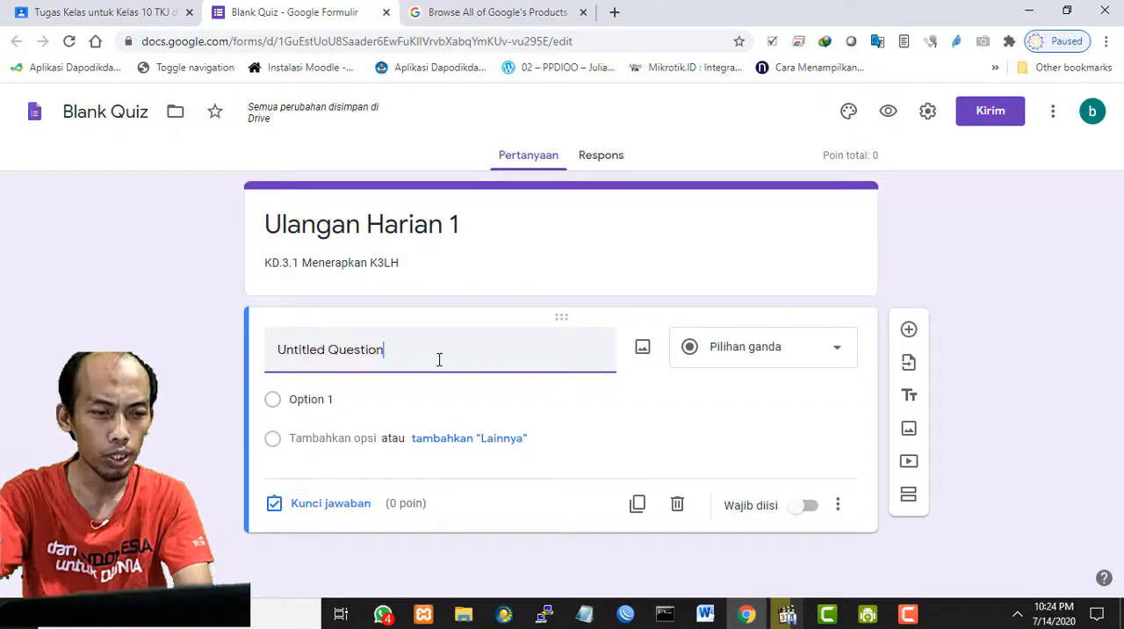
drag(254, 347, 409, 348)
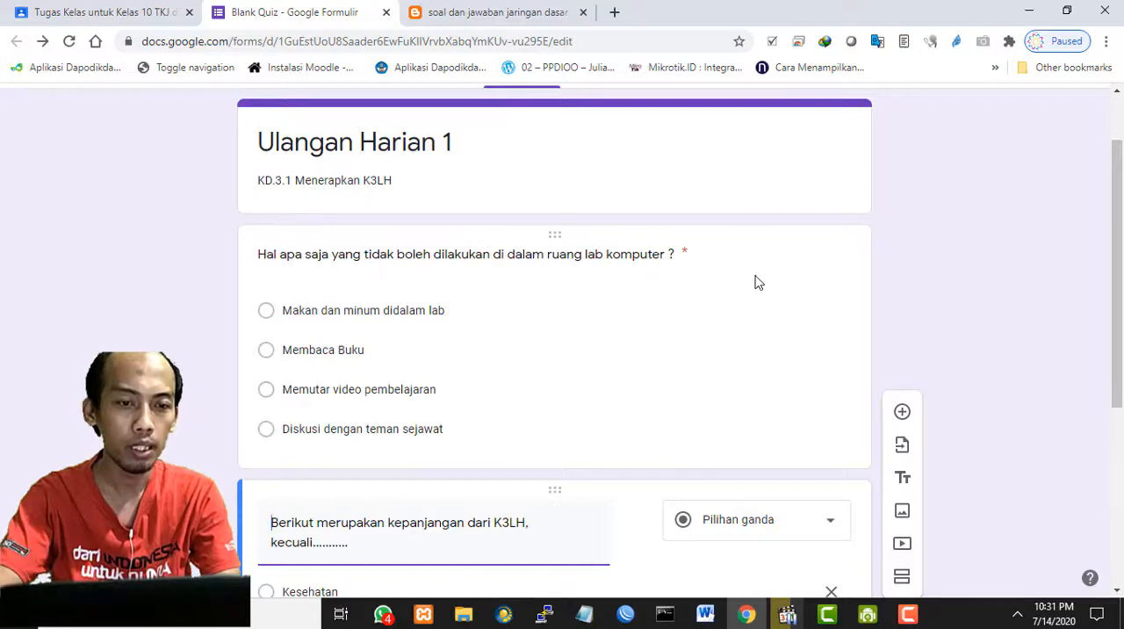
- Set the computer lab question's point value to 2 in its answer key
scroll(548, 268, down, 3)
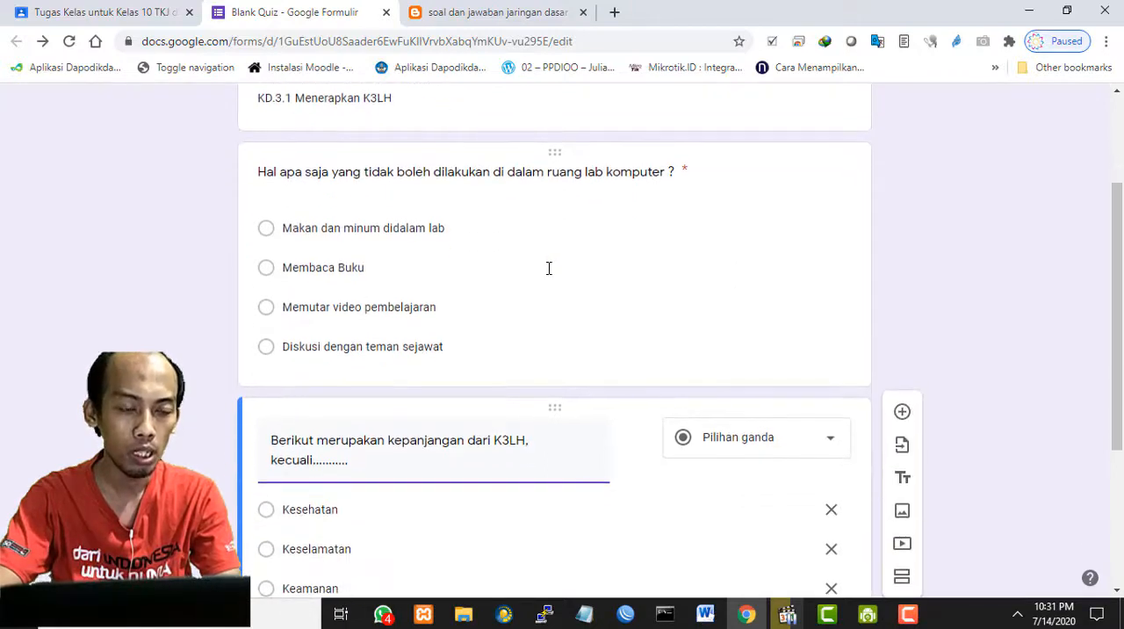
scroll(549, 268, up, 1)
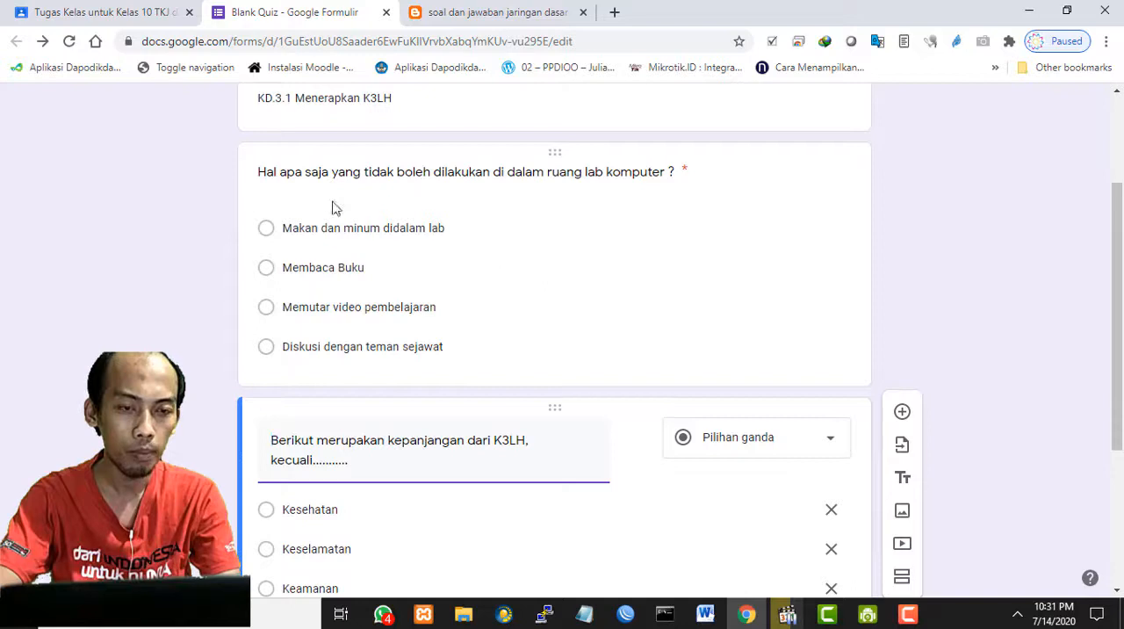
click(554, 220)
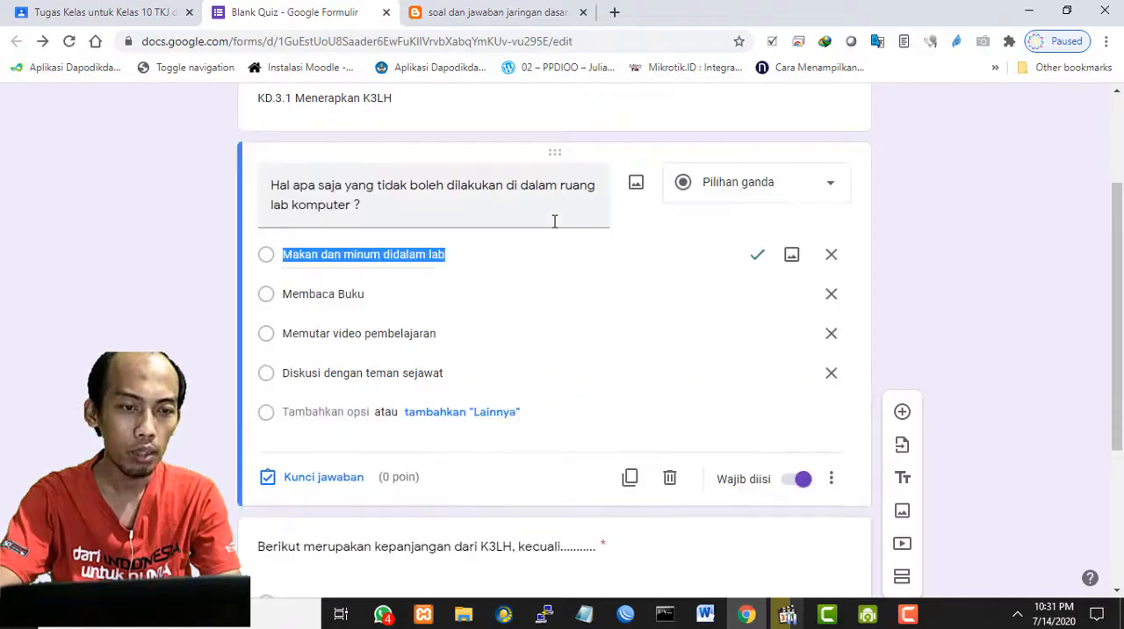
triple_click(442, 216)
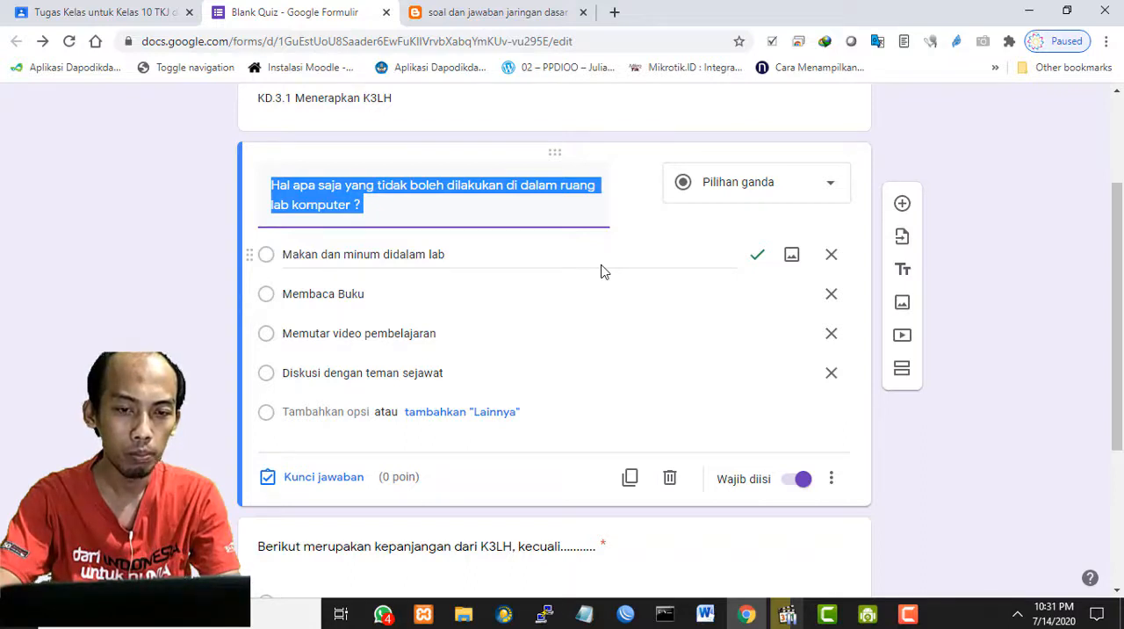
click(327, 481)
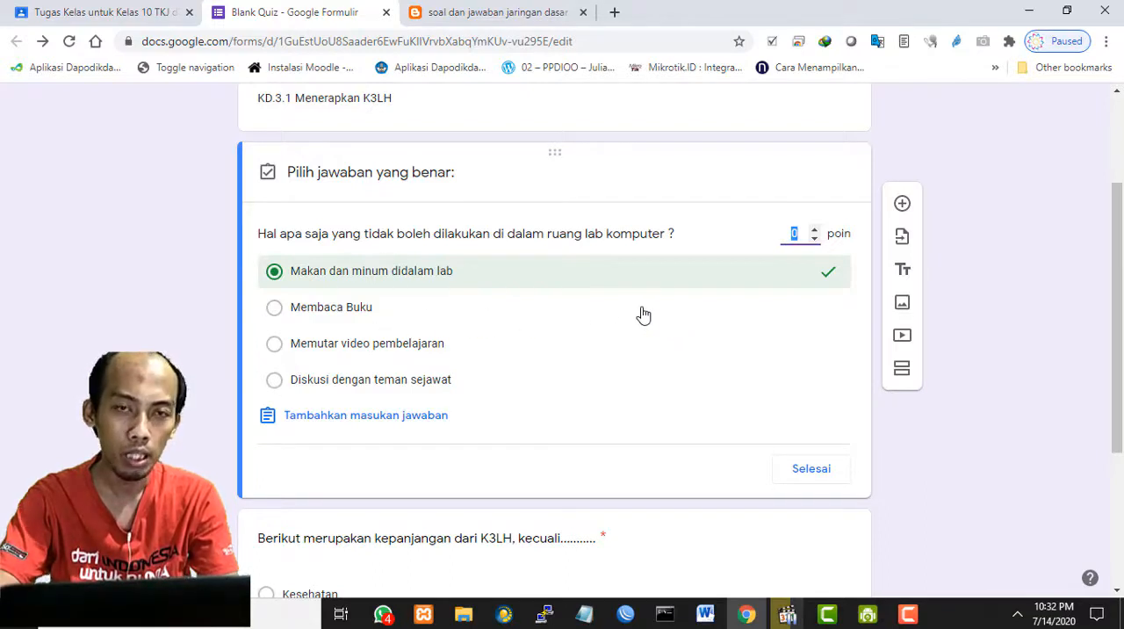
scroll(642, 313, up, 2)
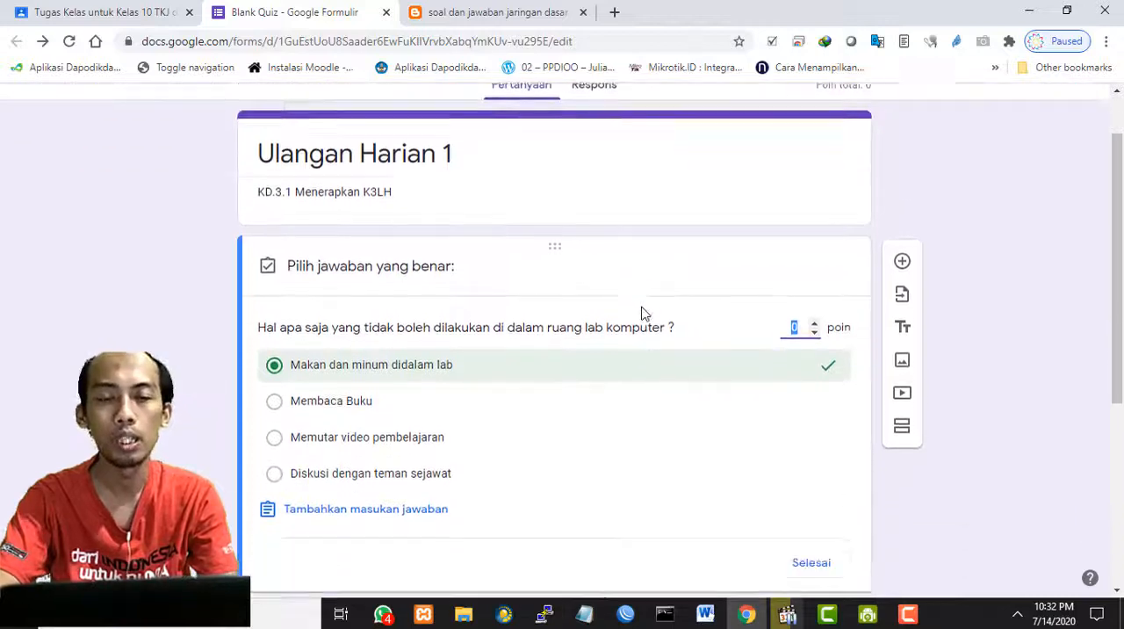
scroll(642, 313, down, 2)
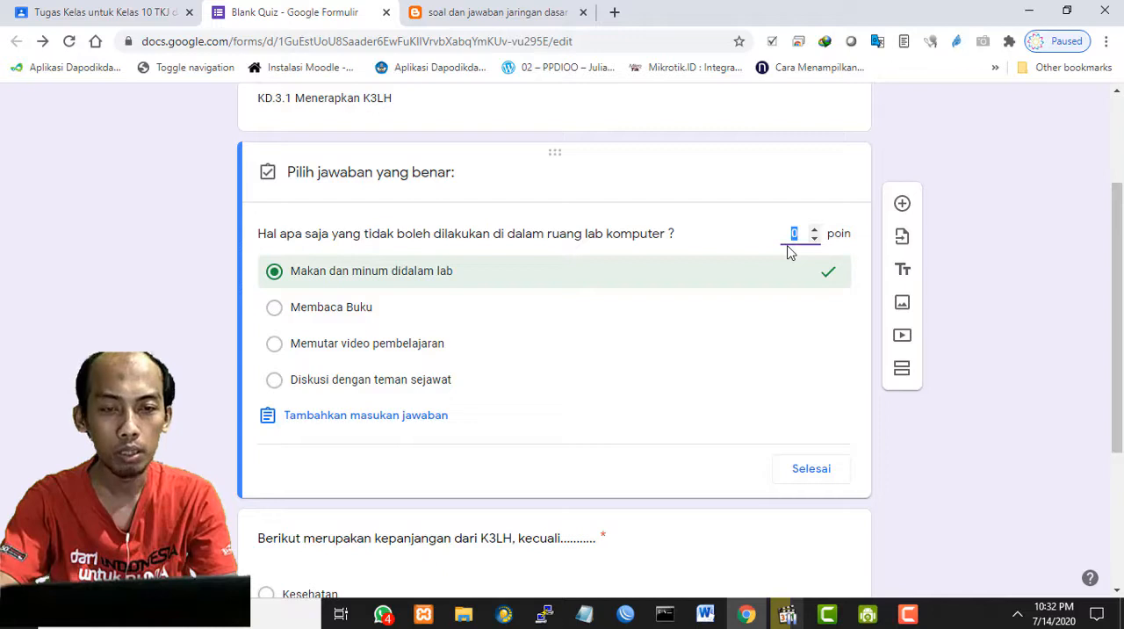
text(2)
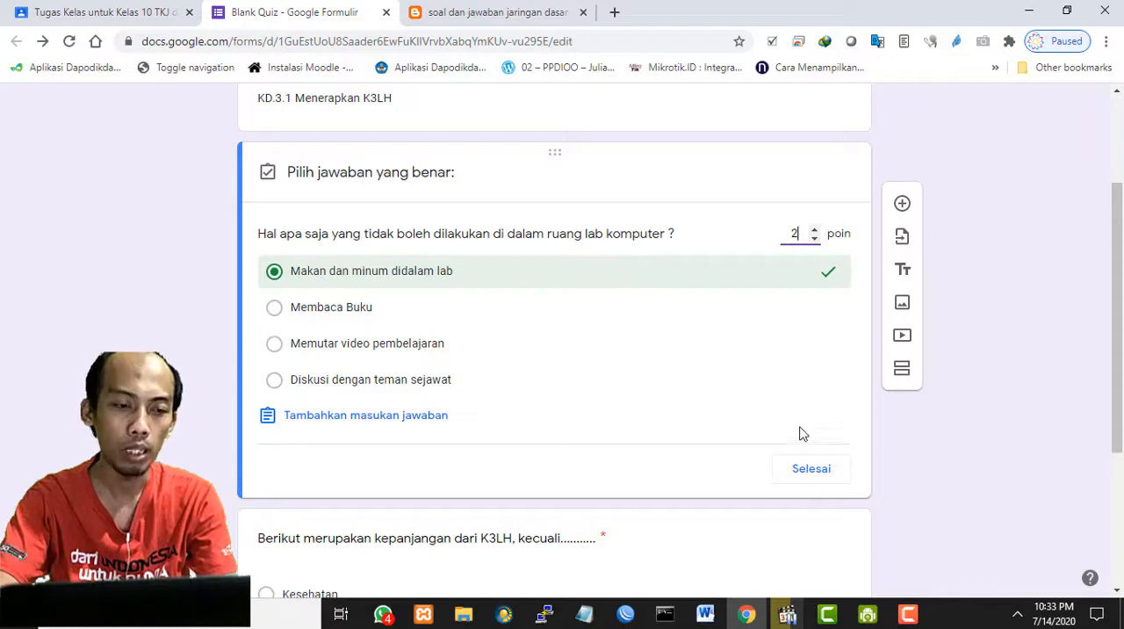
click(813, 469)
- Open the second question, "Berikut merupakan kepanjangan dari K3LH, kecuali", for editing
scroll(702, 367, up, 1)
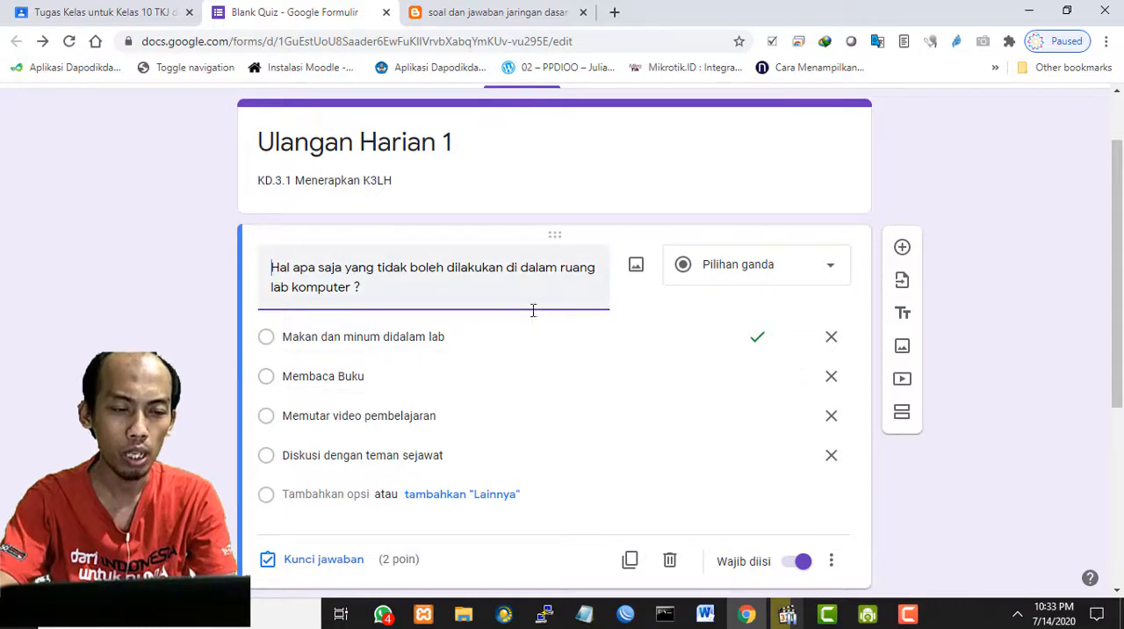
scroll(532, 317, down, 2)
scroll(531, 318, down, 2)
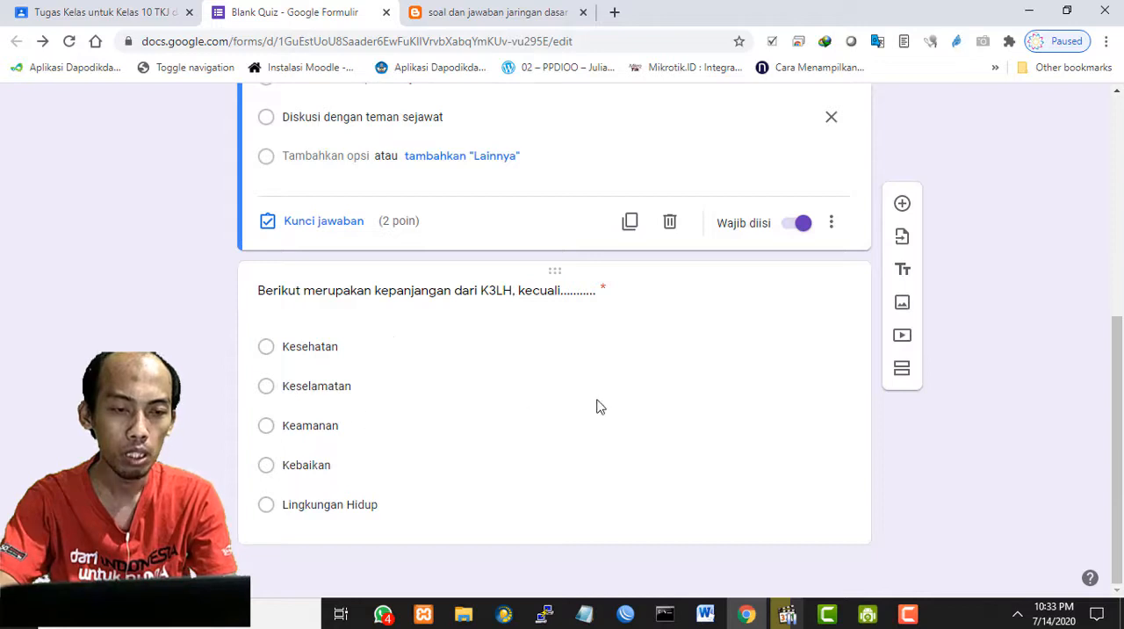
click(512, 336)
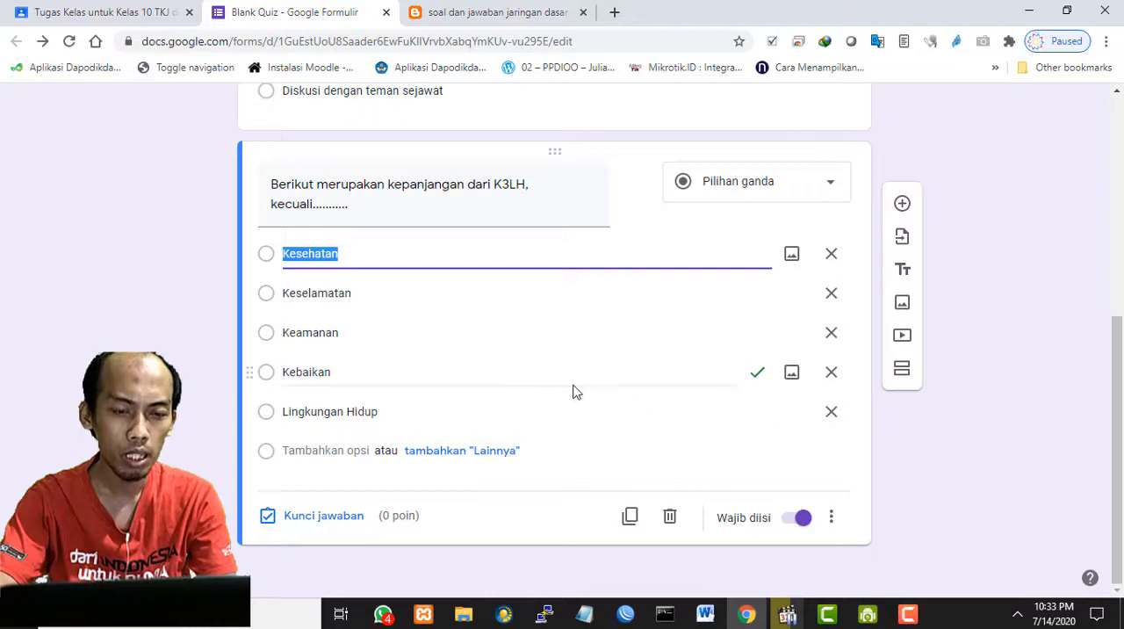
click(870, 453)
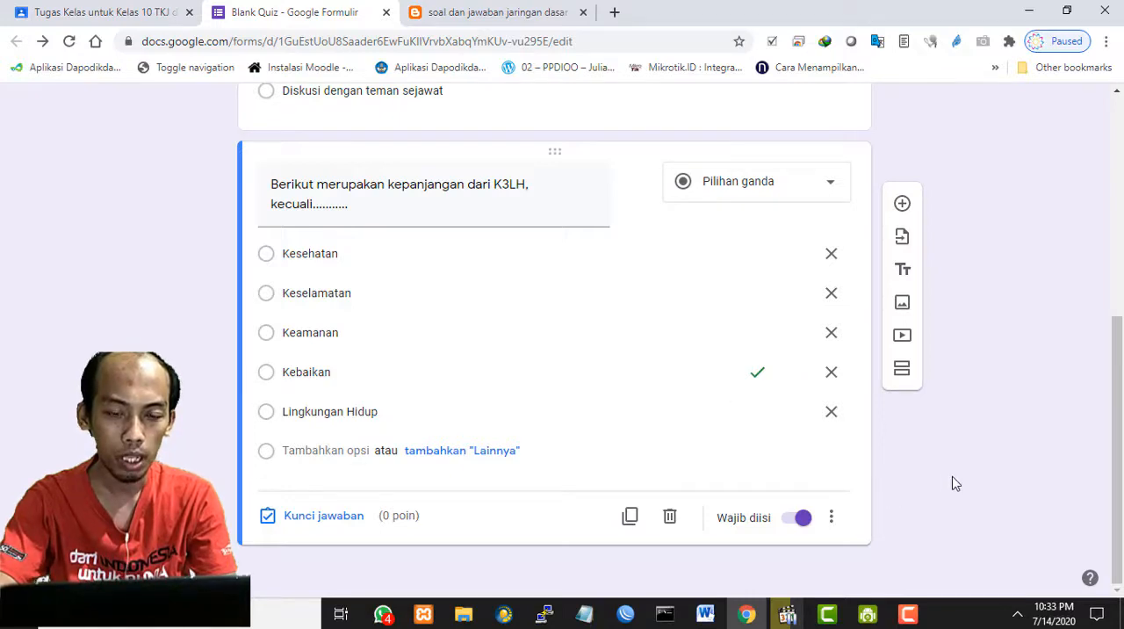
- Turn the K3LH question's Wajib diisi (required) setting off and back on
scroll(759, 435, up, 4)
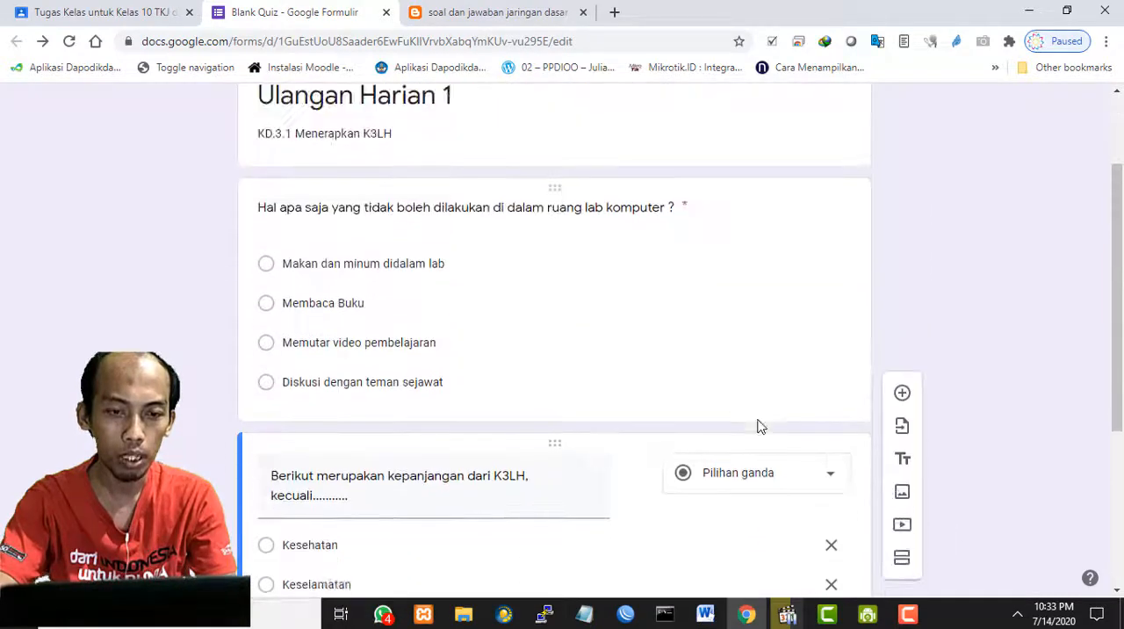
scroll(760, 427, down, 4)
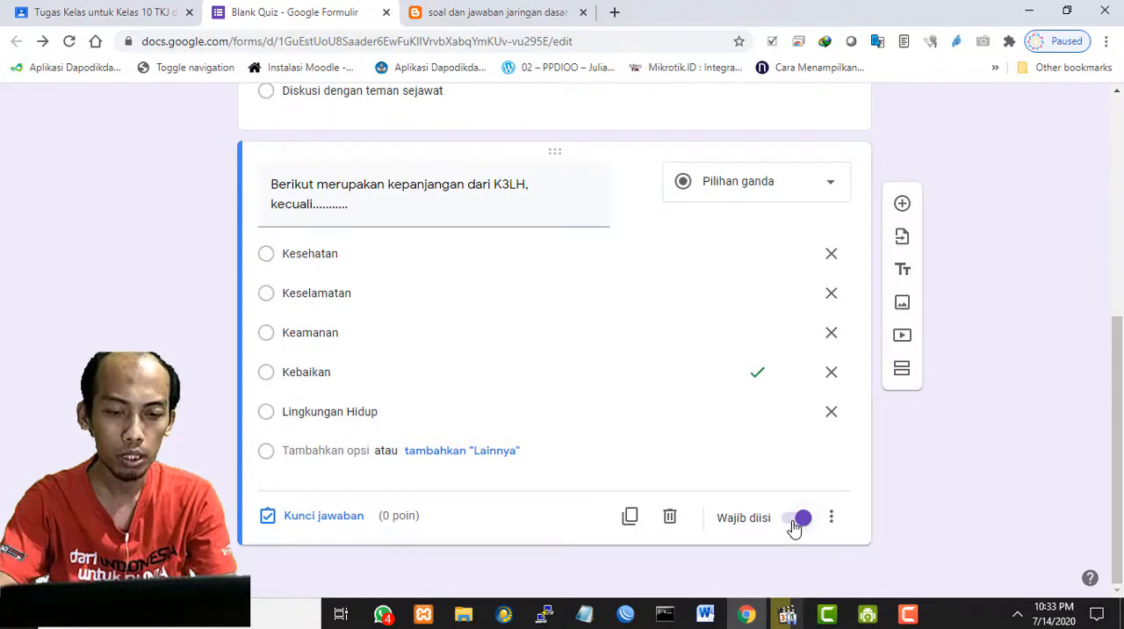
click(799, 521)
click(800, 524)
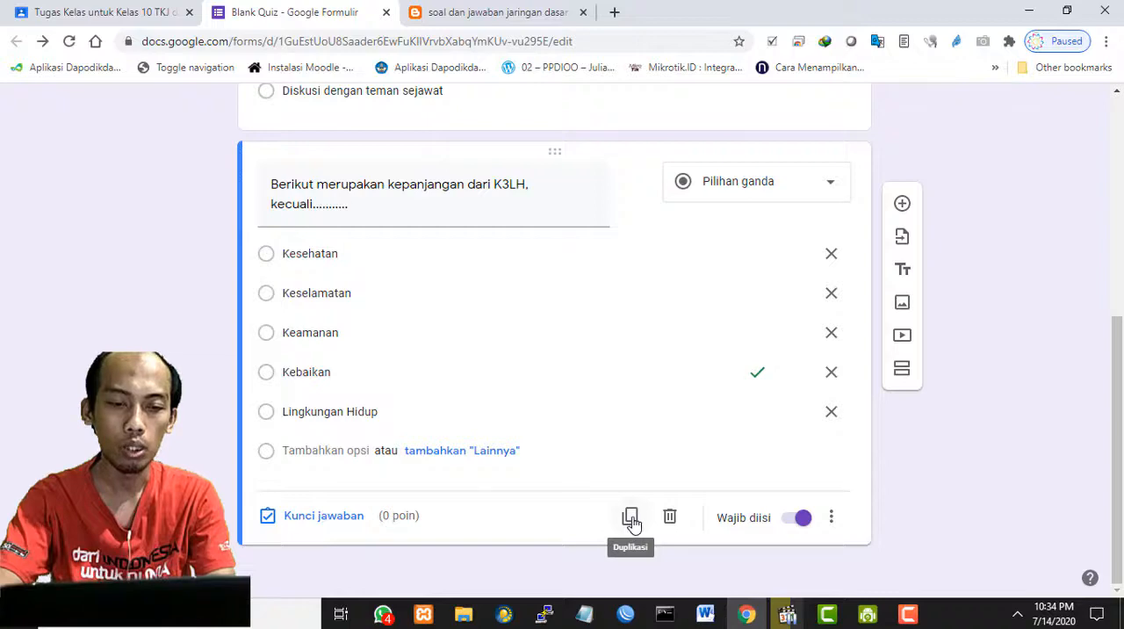
- Duplicate the K3LH question to create a third multiple-choice question
scroll(627, 391, up, 3)
scroll(628, 390, up, 2)
scroll(626, 384, down, 5)
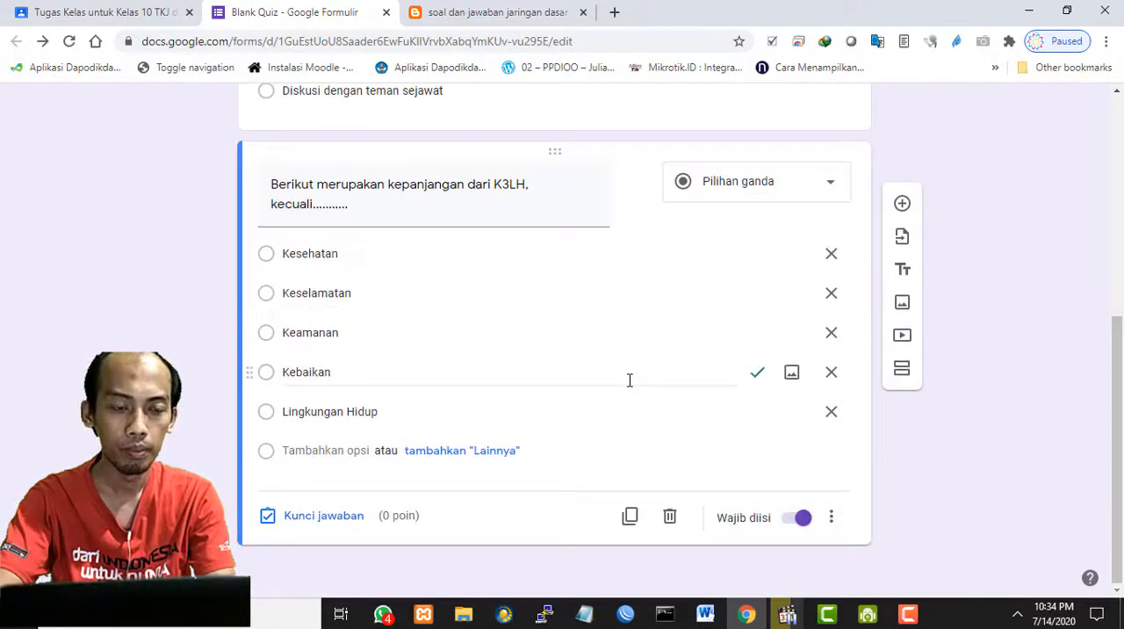
click(630, 518)
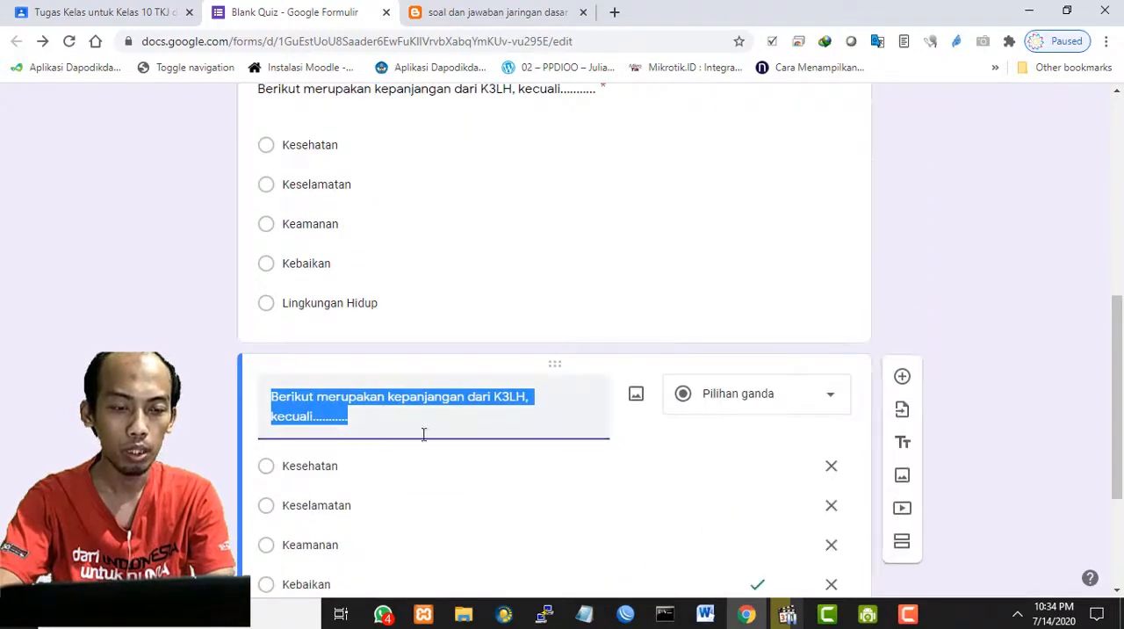
- Replace the duplicated question's text with "Gambar dibawah ini yang merupakan alat pemadam kebakaran adalah ........."
scroll(424, 426, down, 1)
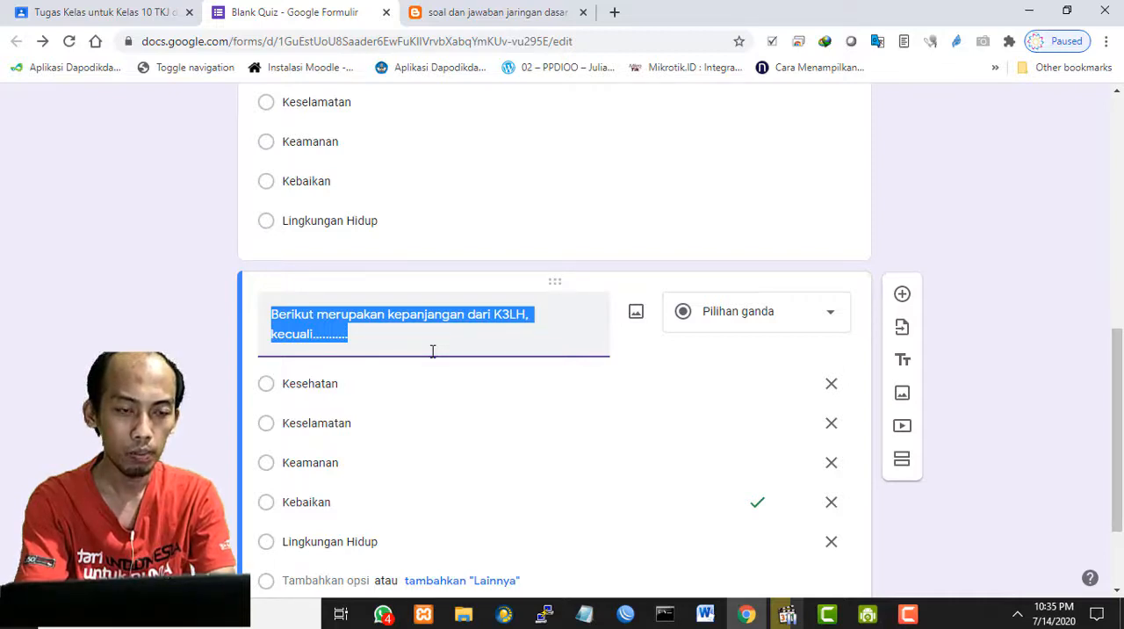
text(Gam)
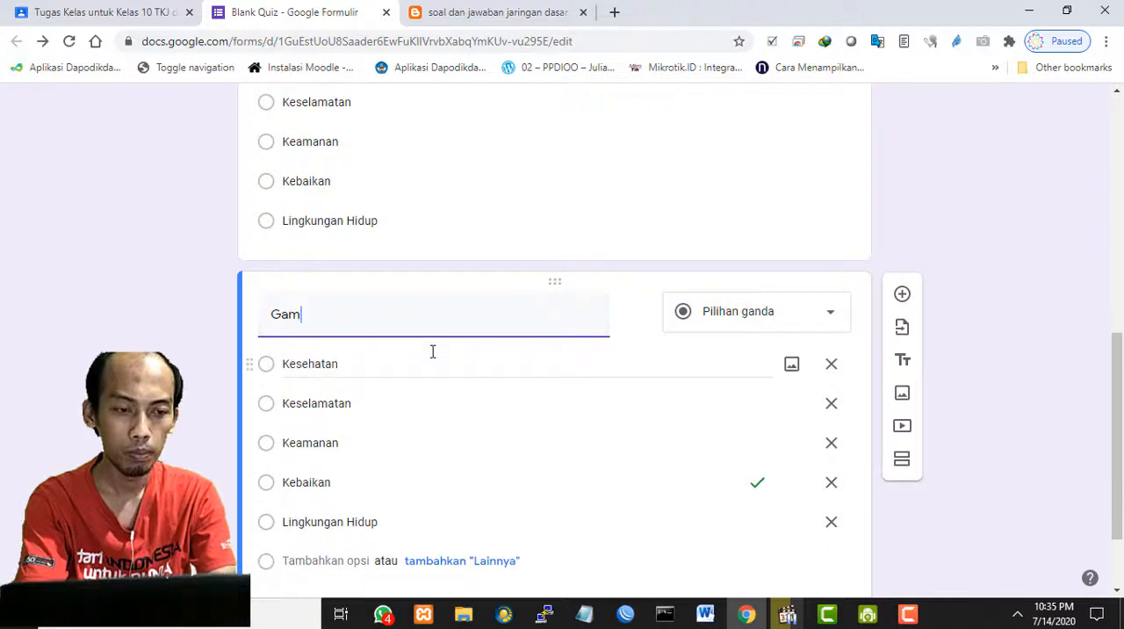
text(bar dibaw)
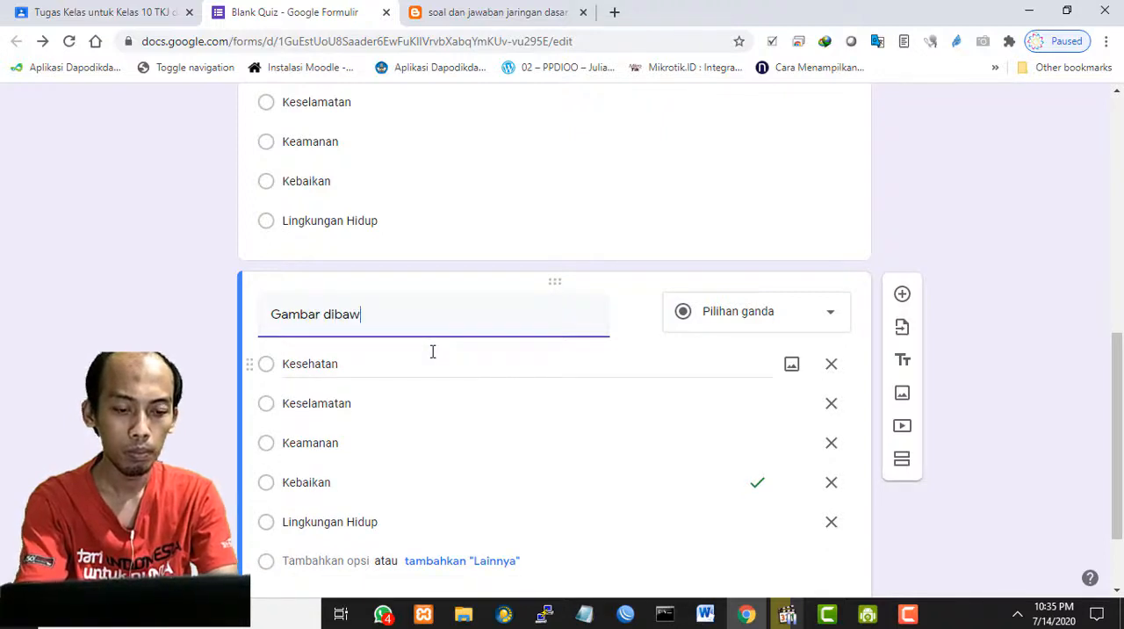
text(ah ii ni yang merupakan )
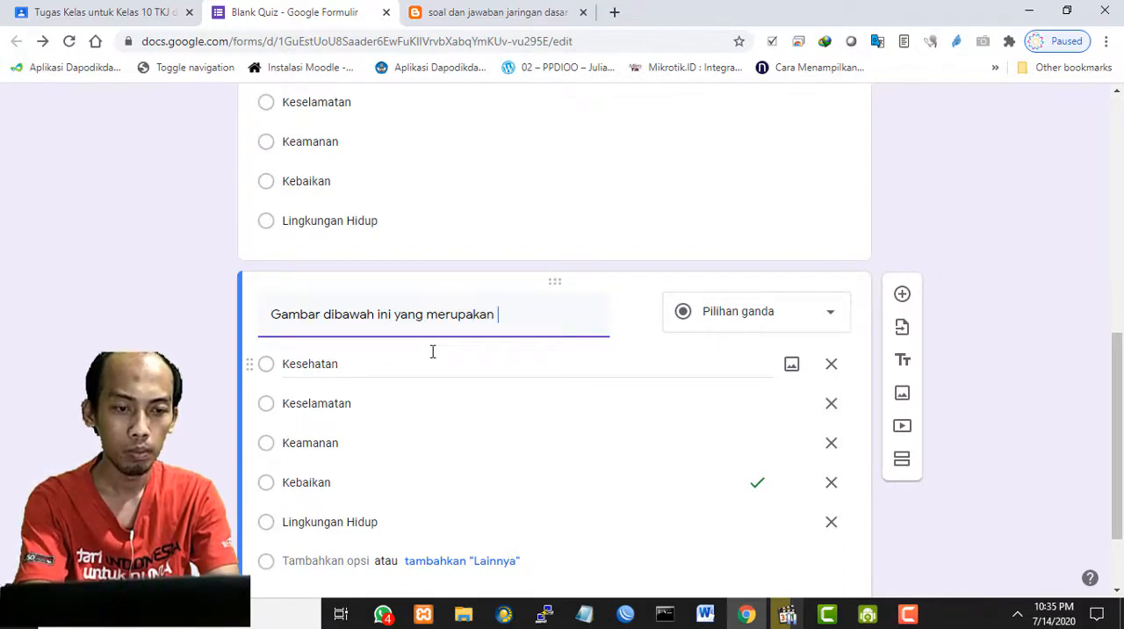
text(alat pemadam kebakaran )
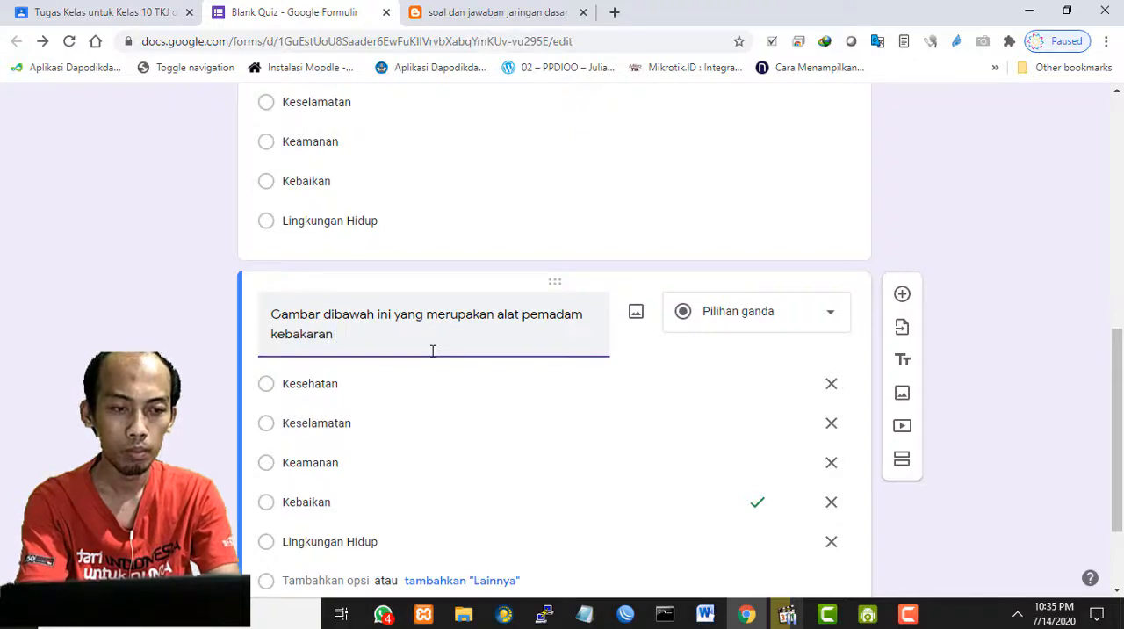
text(adalah .........)
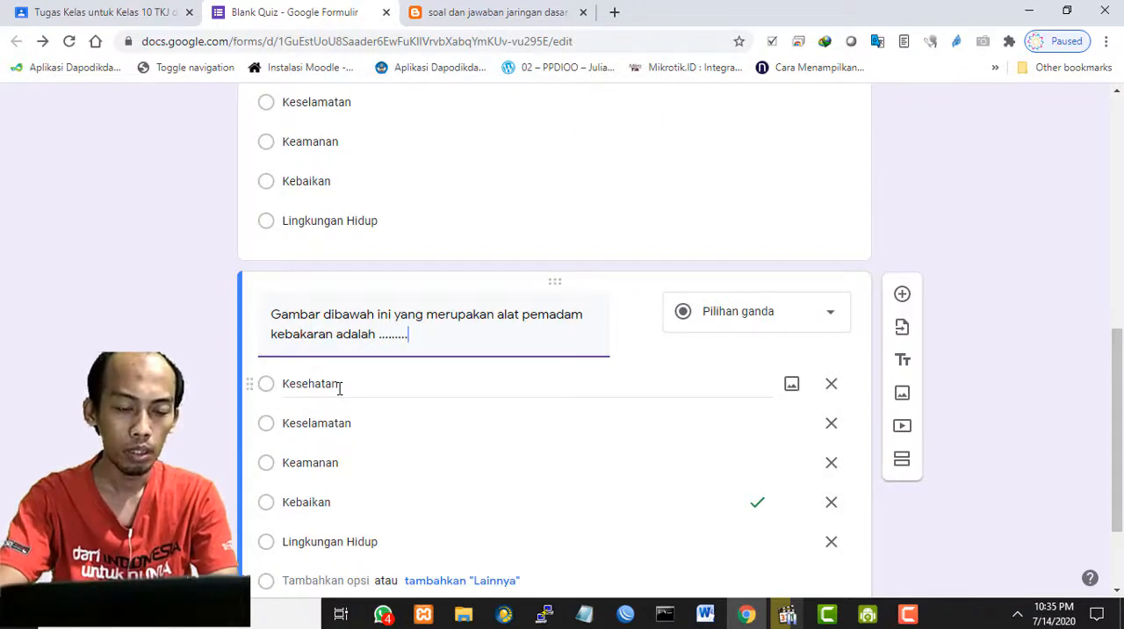
- Clear the third question's first answer option and try to upload krimping.webp from the OneDrive Pictures folder as its image
click(338, 388)
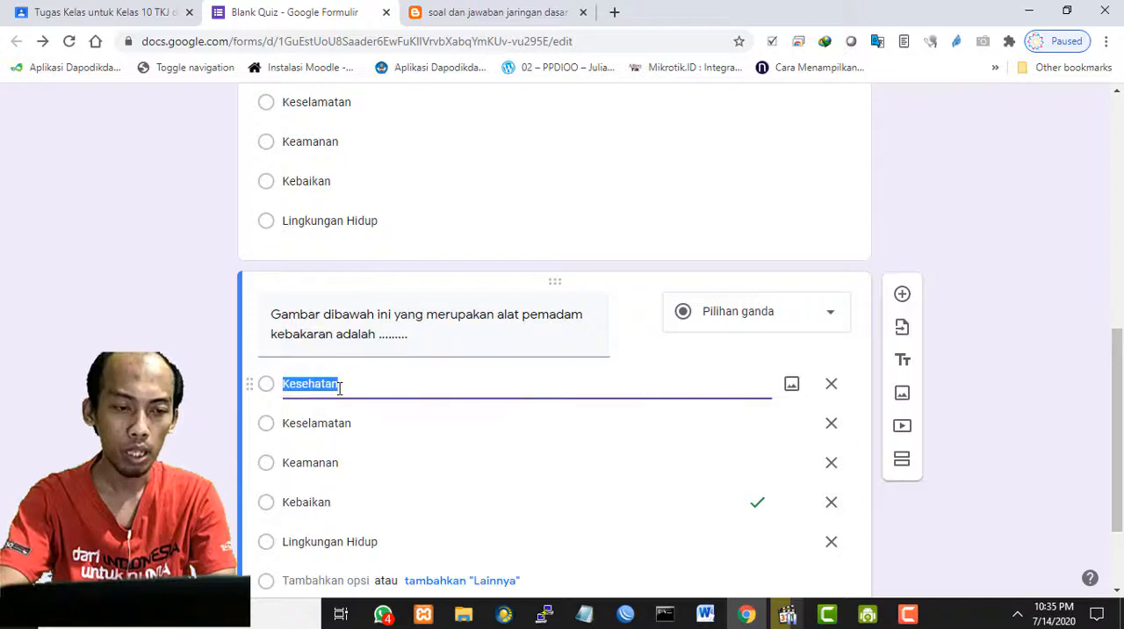
key(BackSpace)
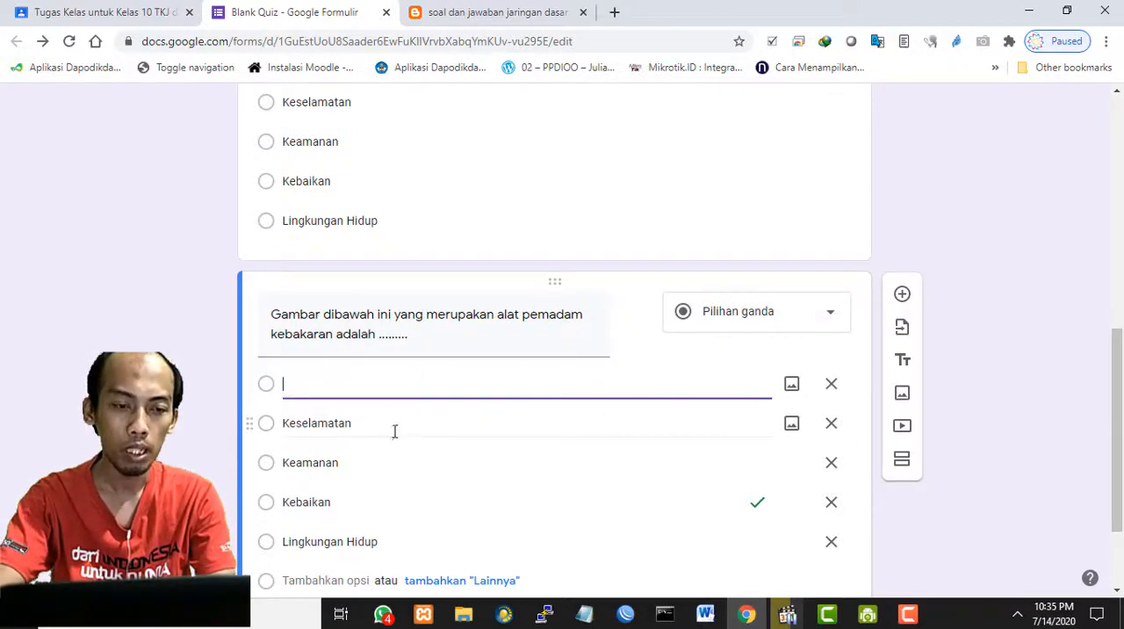
click(791, 387)
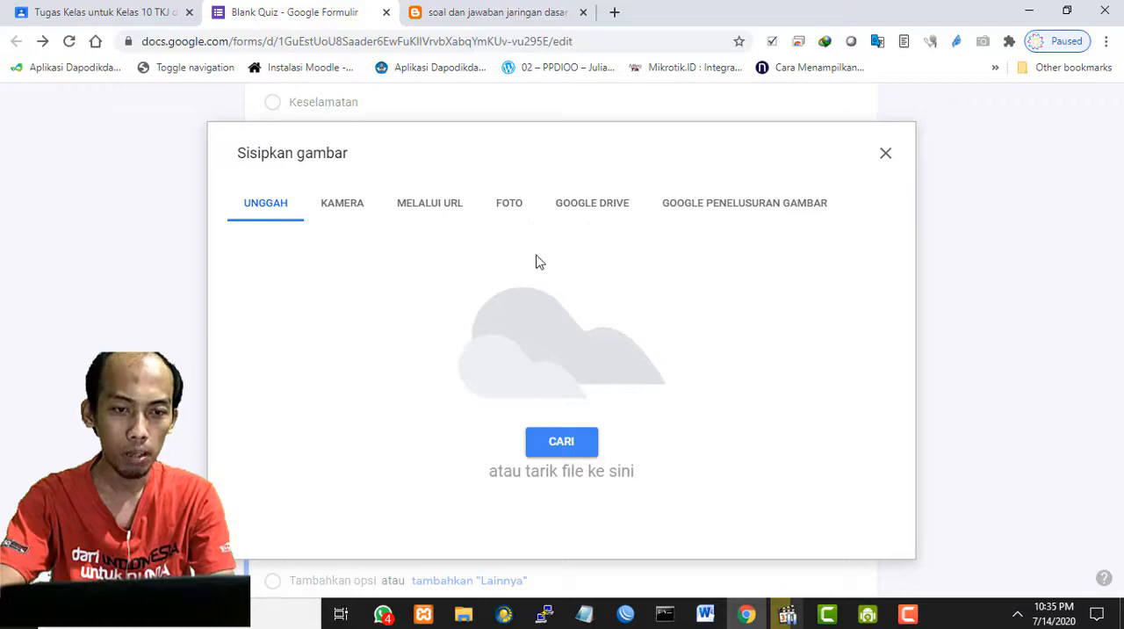
click(560, 445)
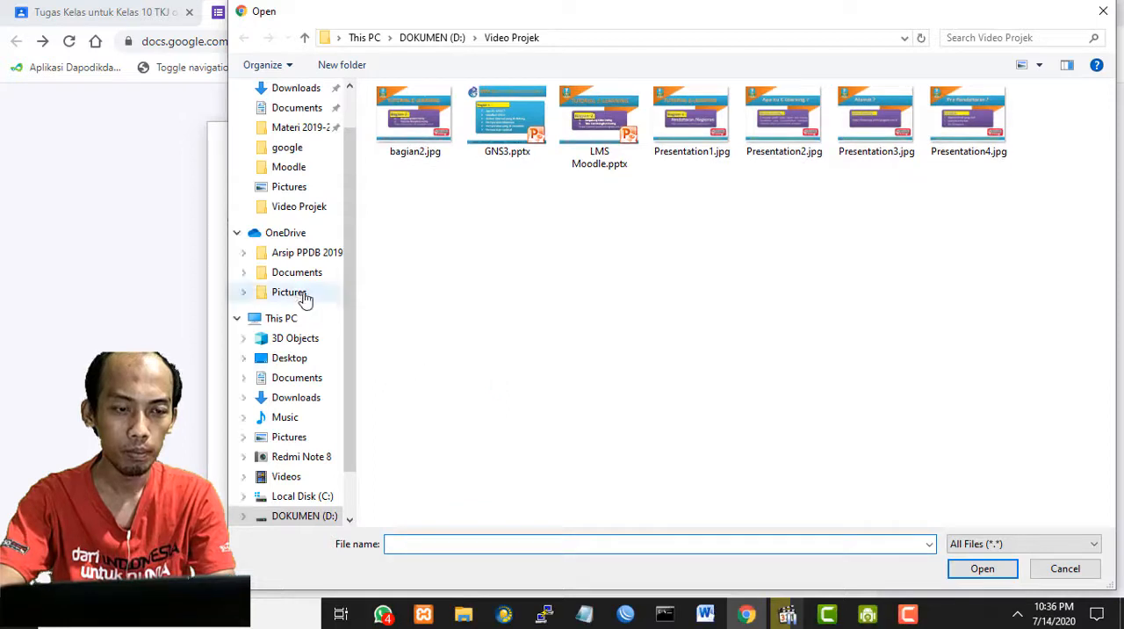
click(308, 298)
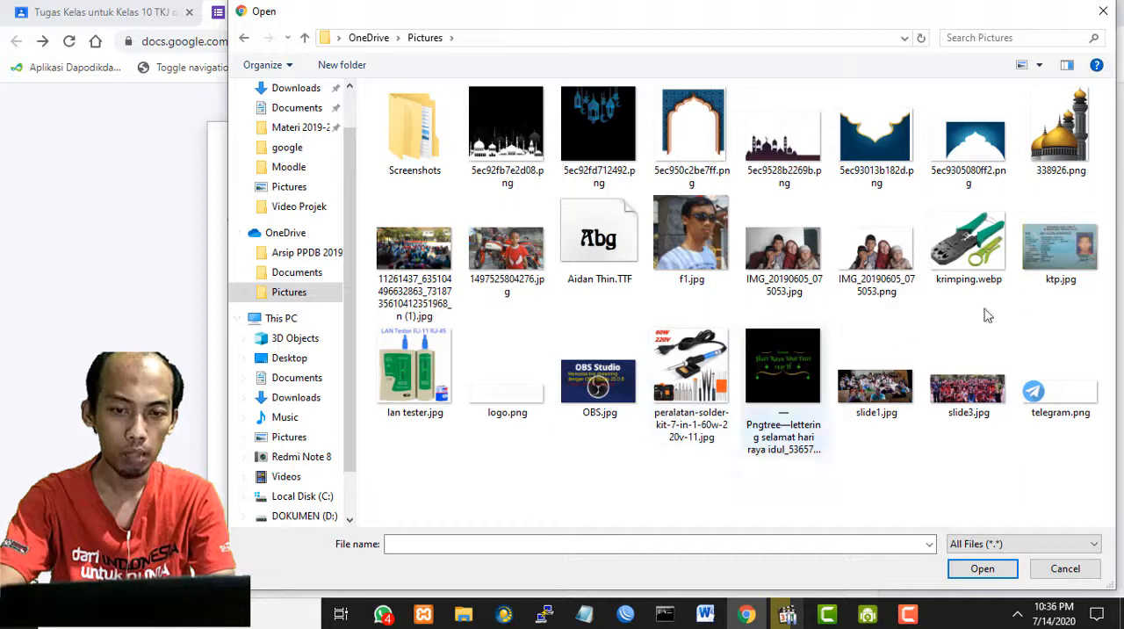
click(935, 251)
click(982, 568)
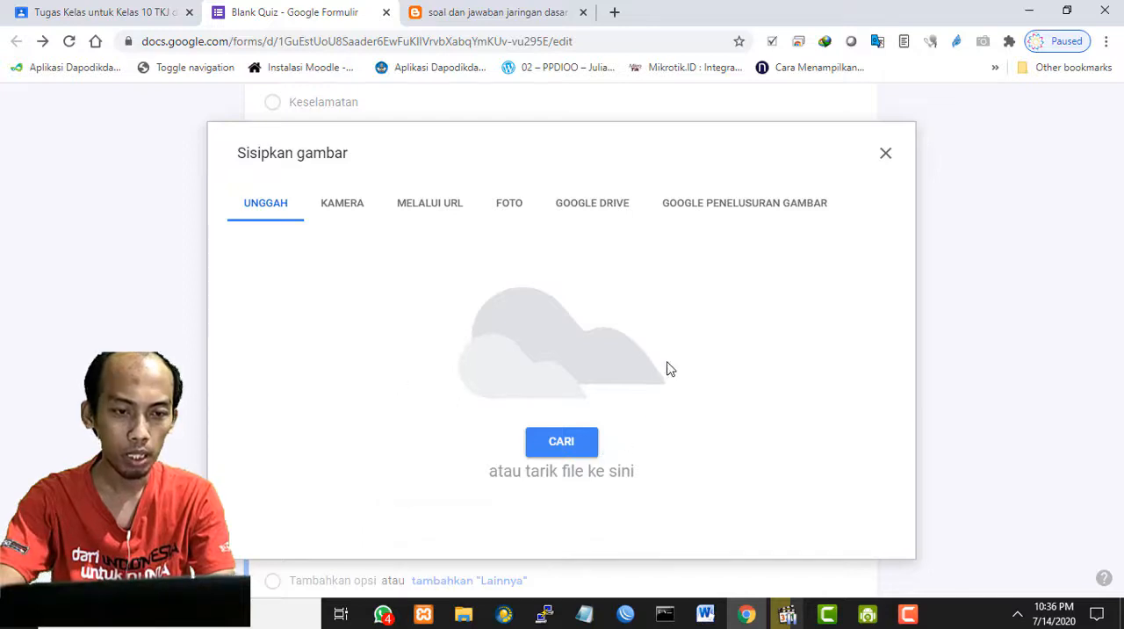
- Upload harddisk-sata.jpg from the Pictures > Komjad folder as the first answer option's image and label the option "Gambar1"
click(584, 444)
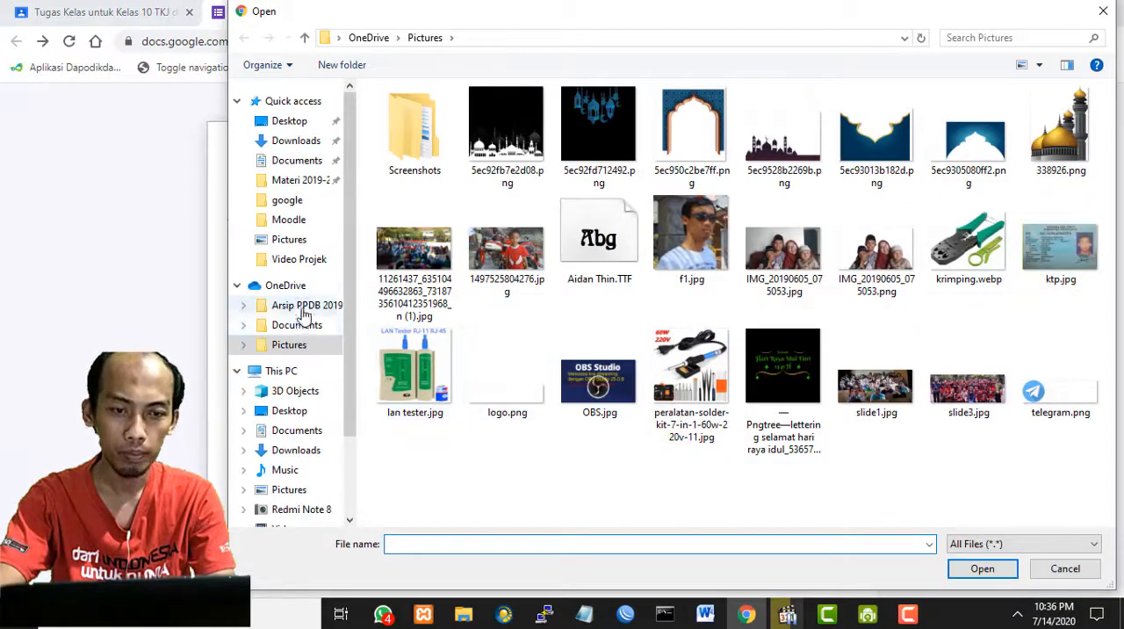
click(291, 239)
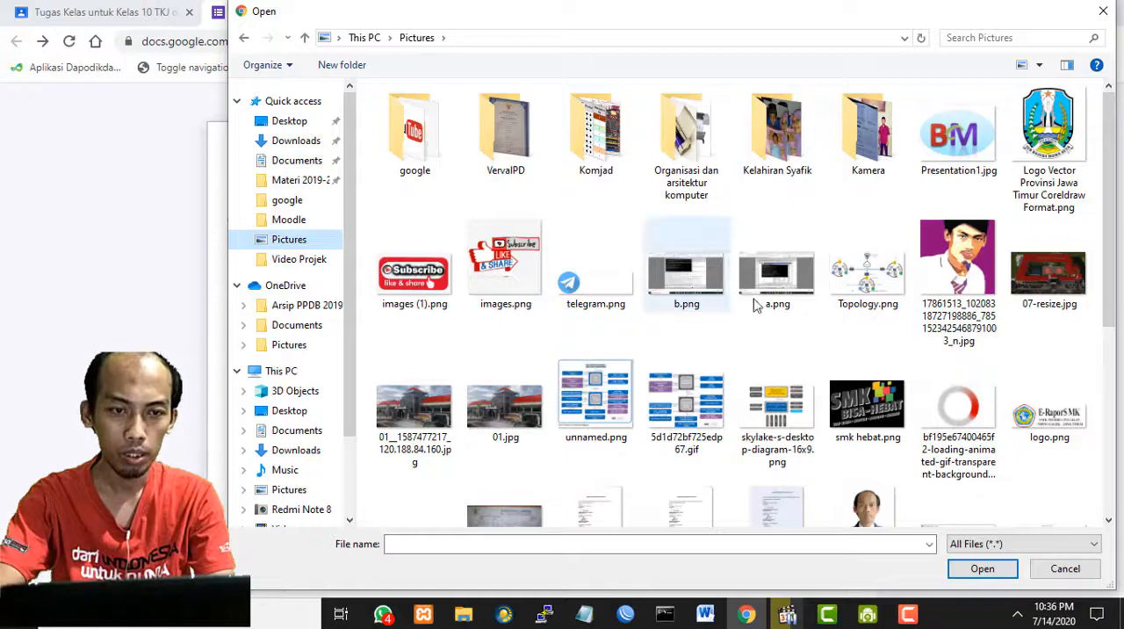
scroll(789, 324, down, 3)
scroll(790, 324, up, 3)
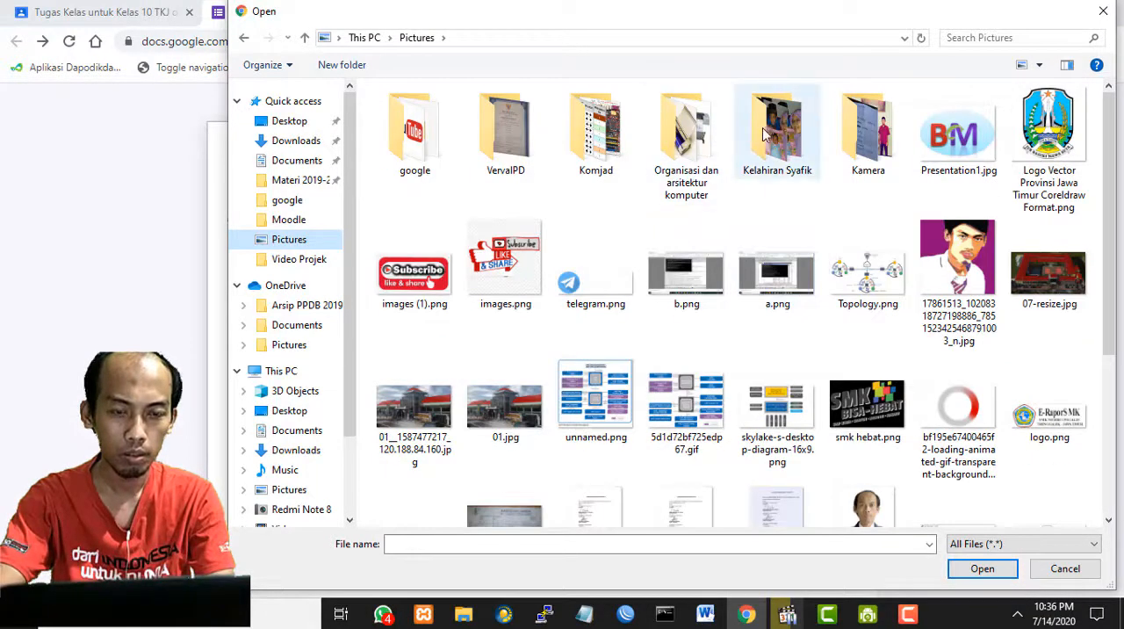
double_click(595, 131)
scroll(773, 367, down, 4)
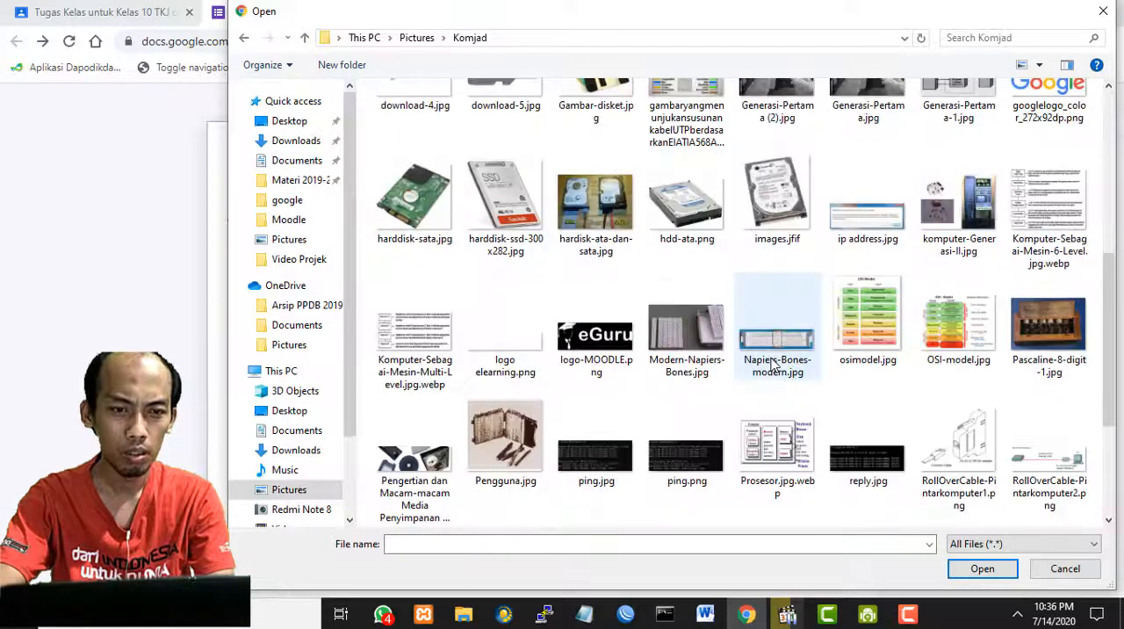
click(429, 198)
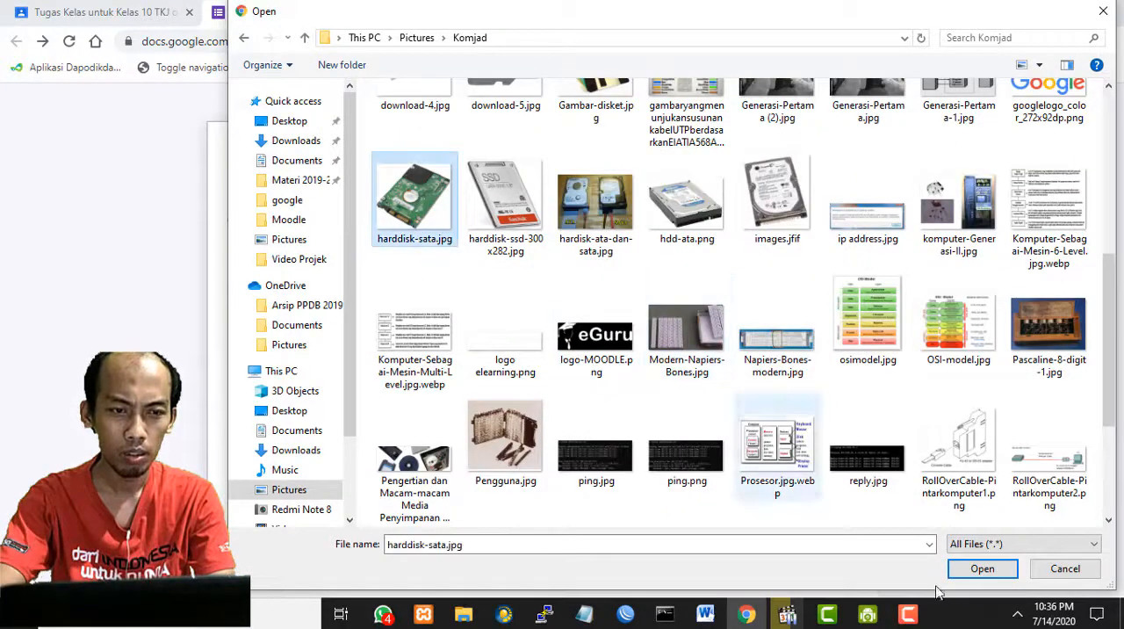
click(976, 576)
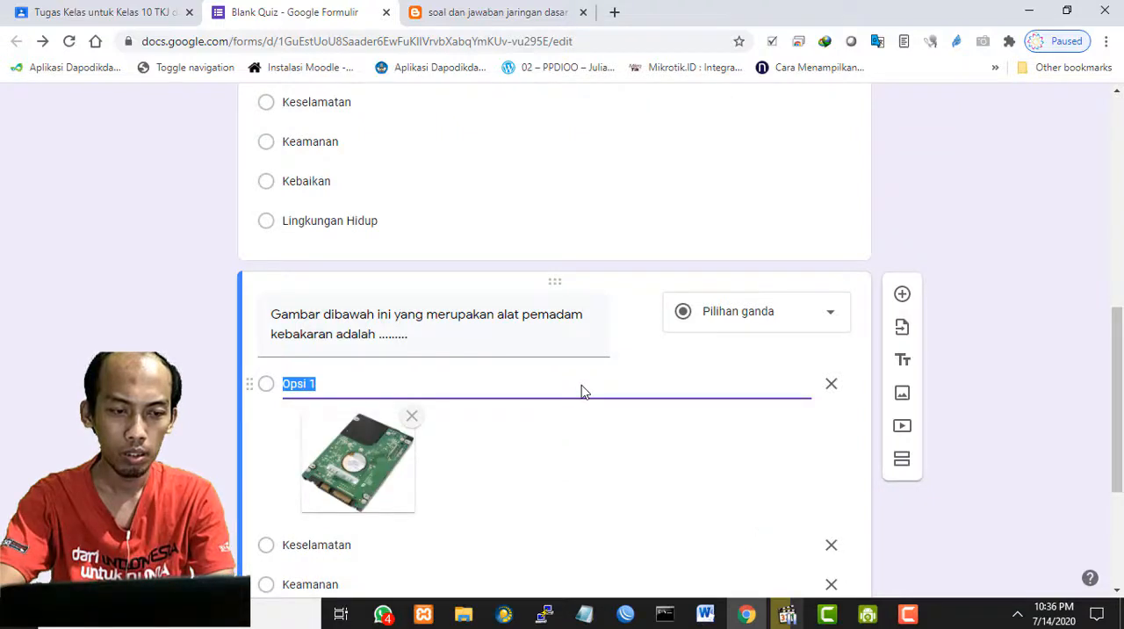
text(Gambar1)
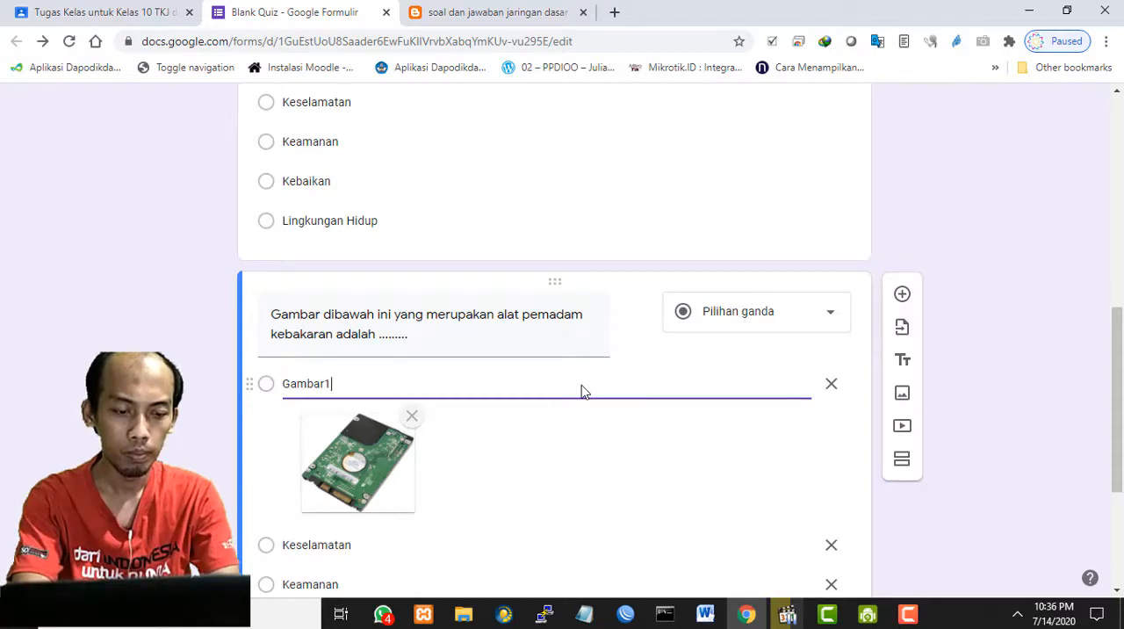
- Upload Gambar-disket.jpg from the Komjad folder to the Keselamatan option of the third question and rename that option "gambar2"
scroll(575, 386, down, 2)
double_click(351, 383)
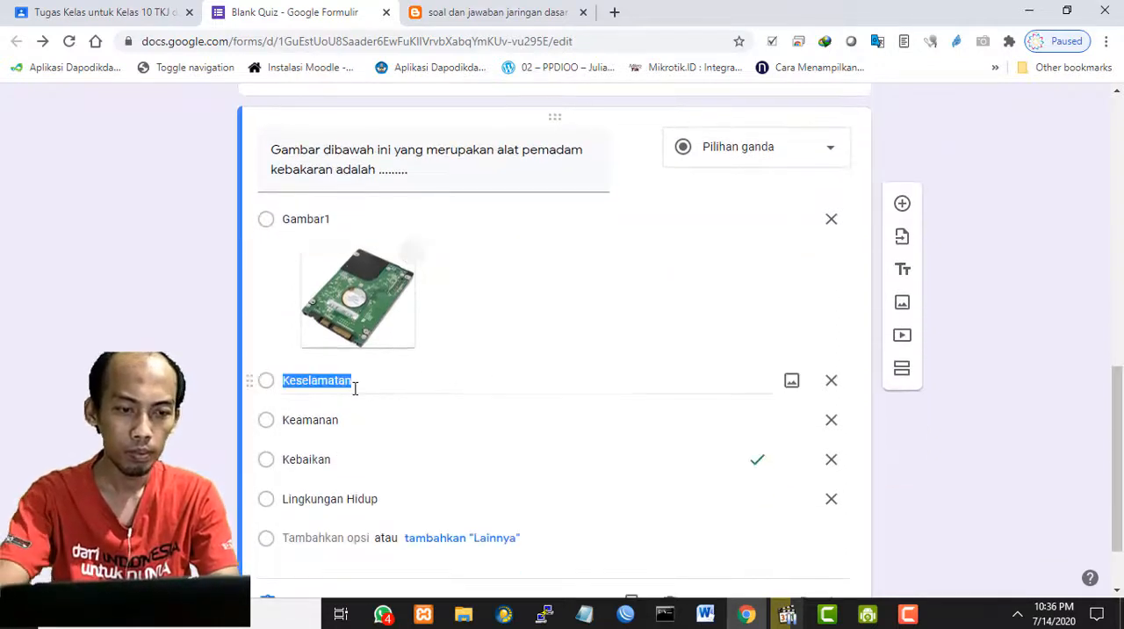
click(791, 383)
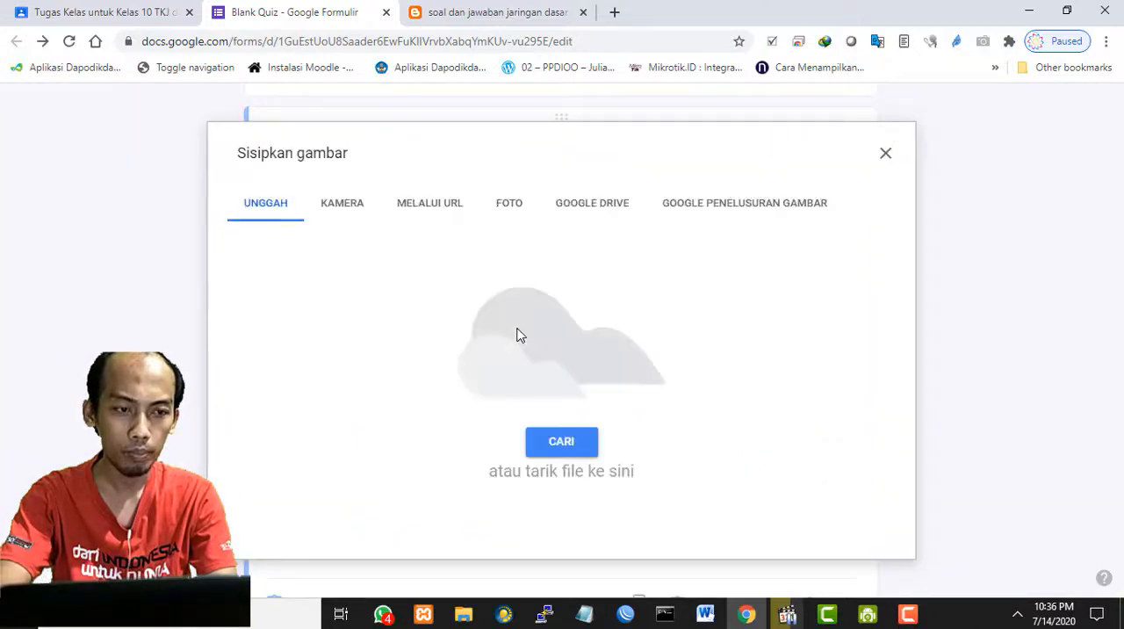
click(567, 439)
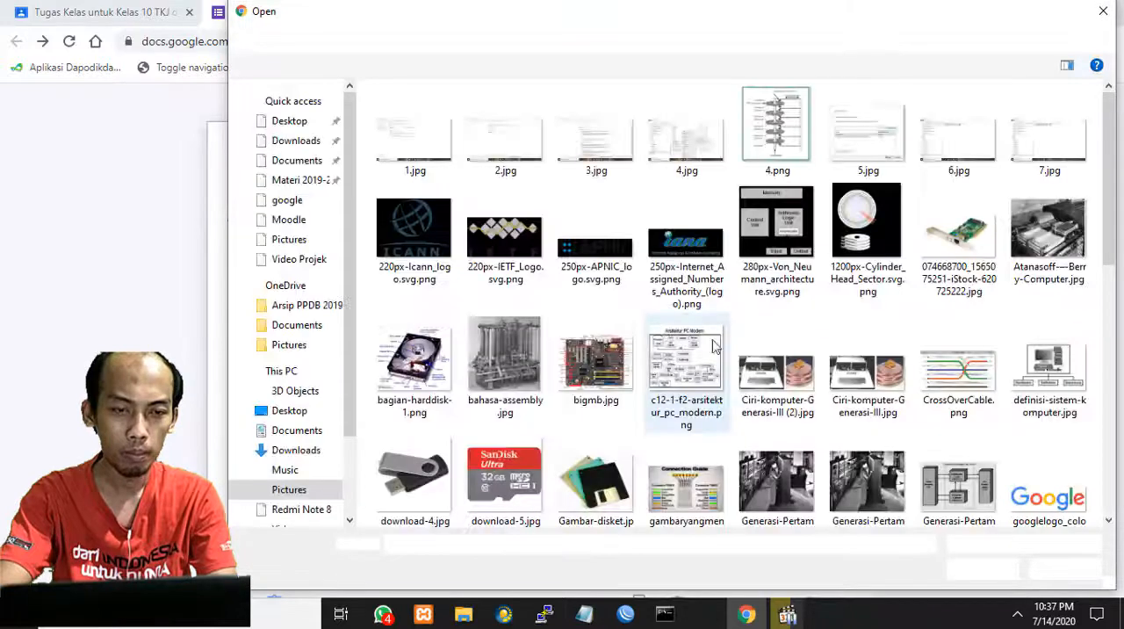
scroll(788, 356, down, 10)
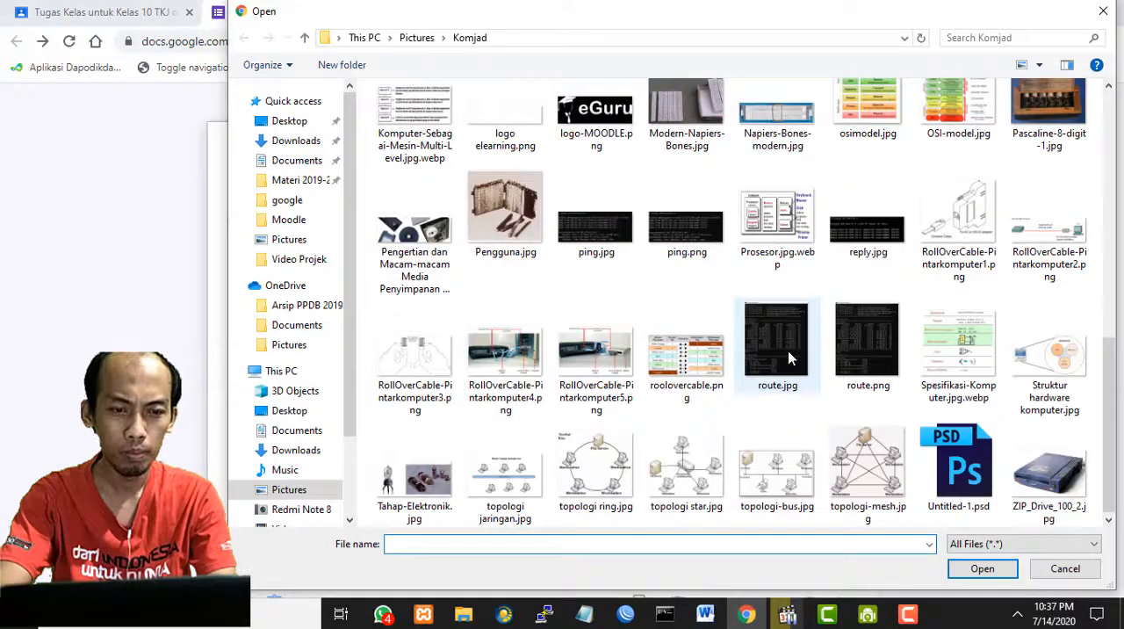
click(431, 476)
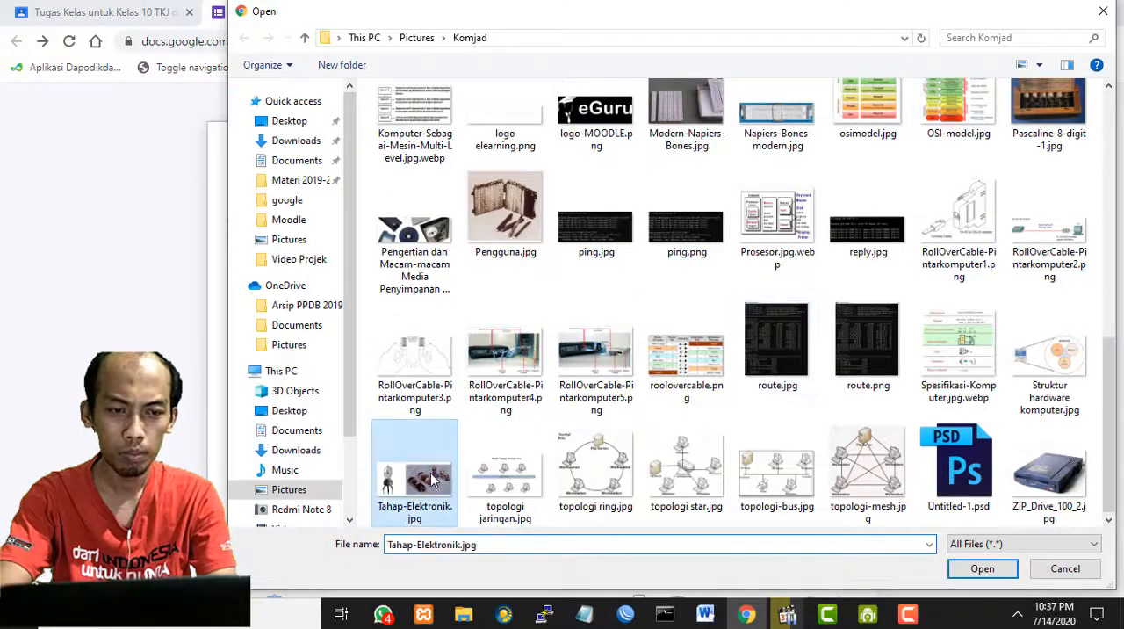
scroll(778, 368, up, 6)
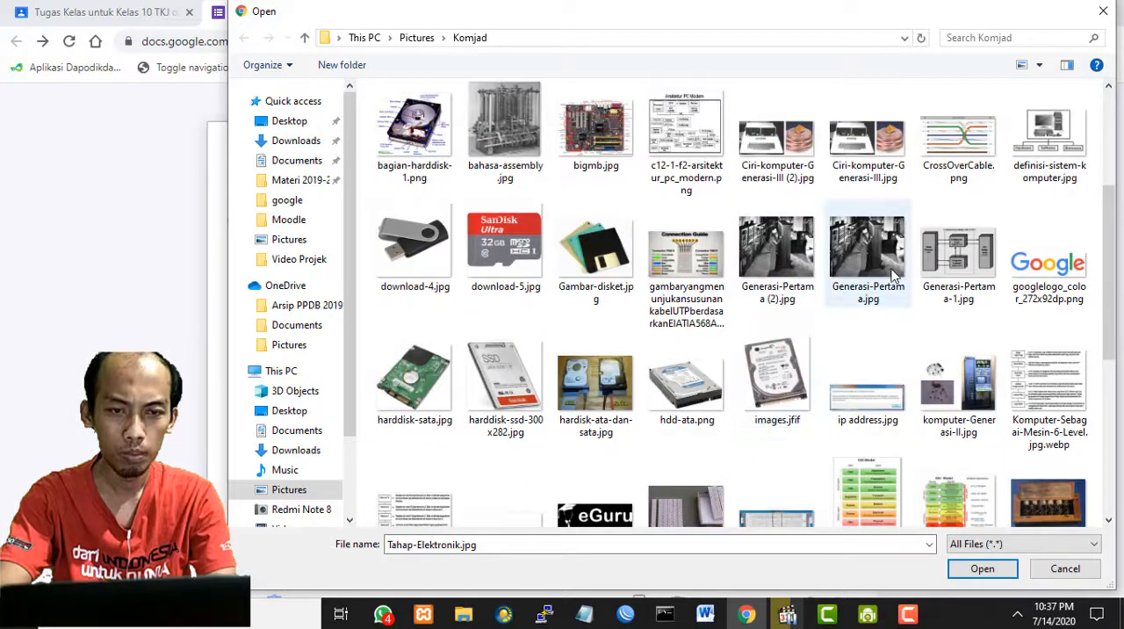
click(607, 256)
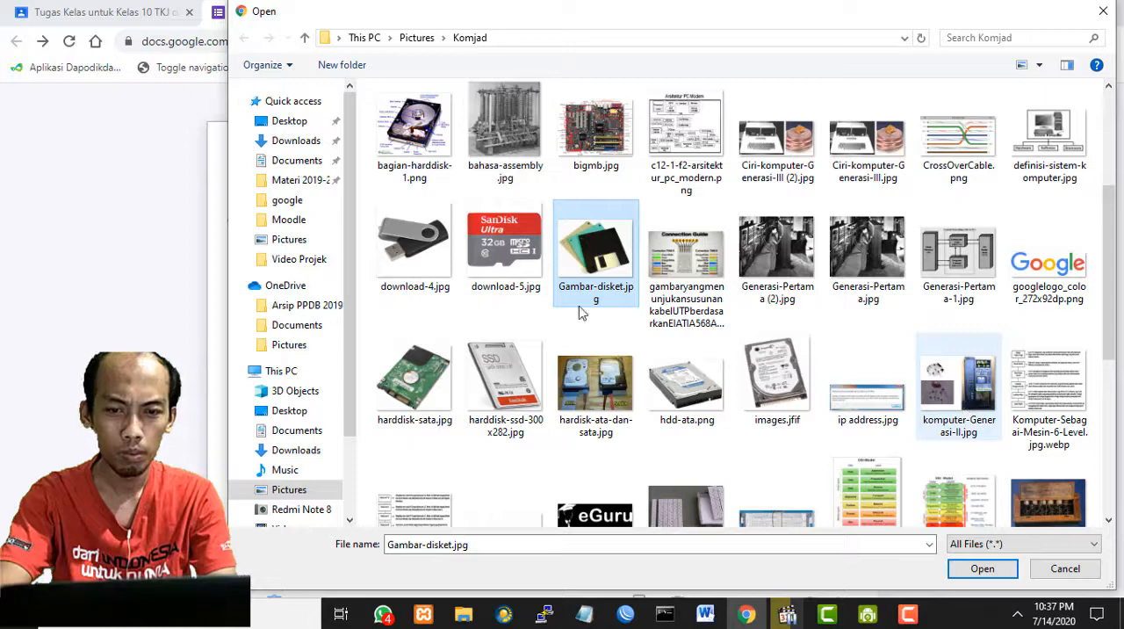
click(982, 568)
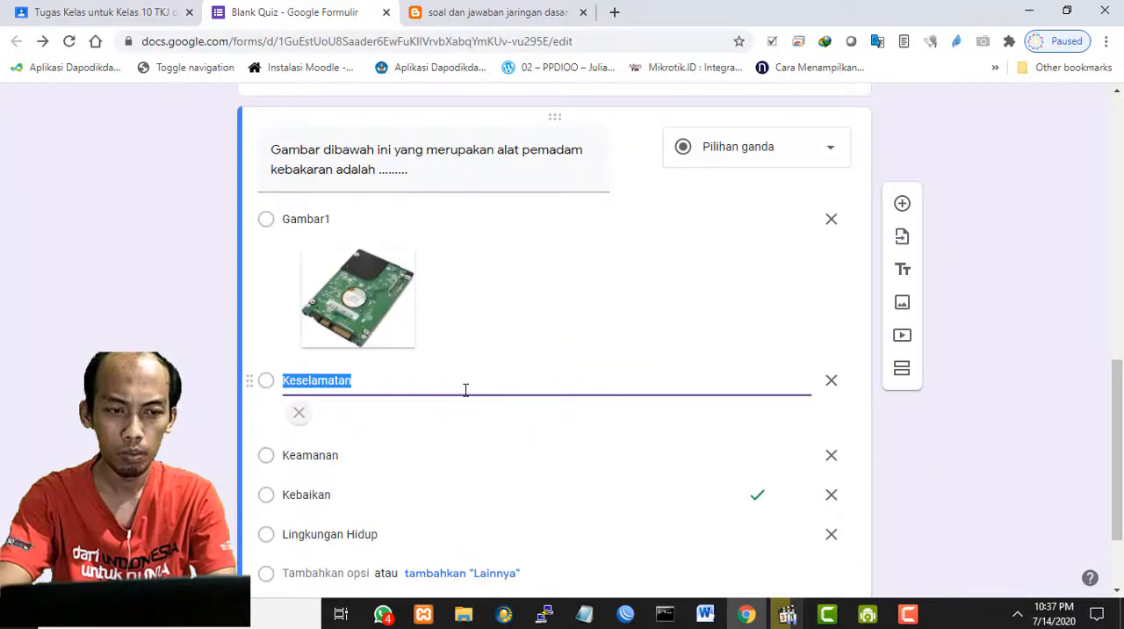
text(gambar2)
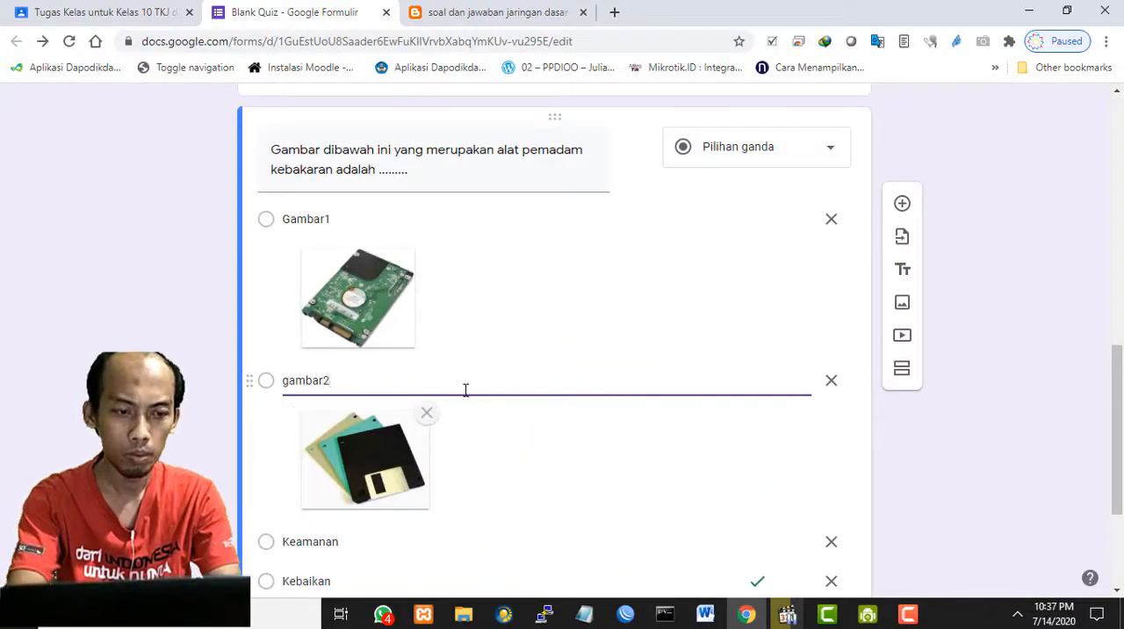
- Search Google Images for "pemadam api" in a new browser tab
click(614, 12)
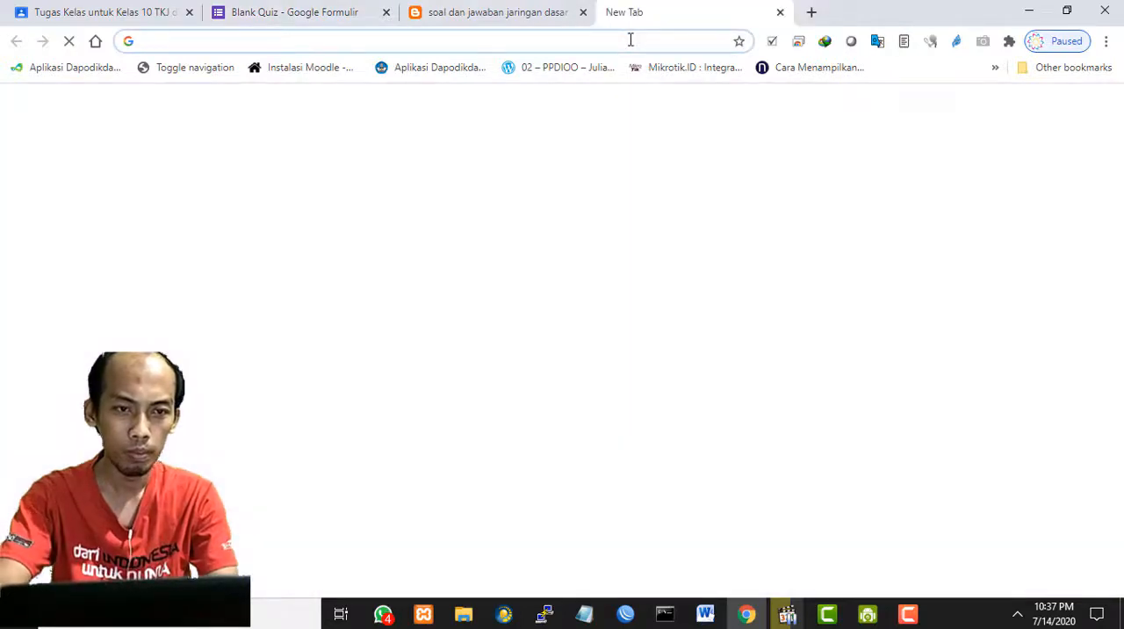
text(pemadam )
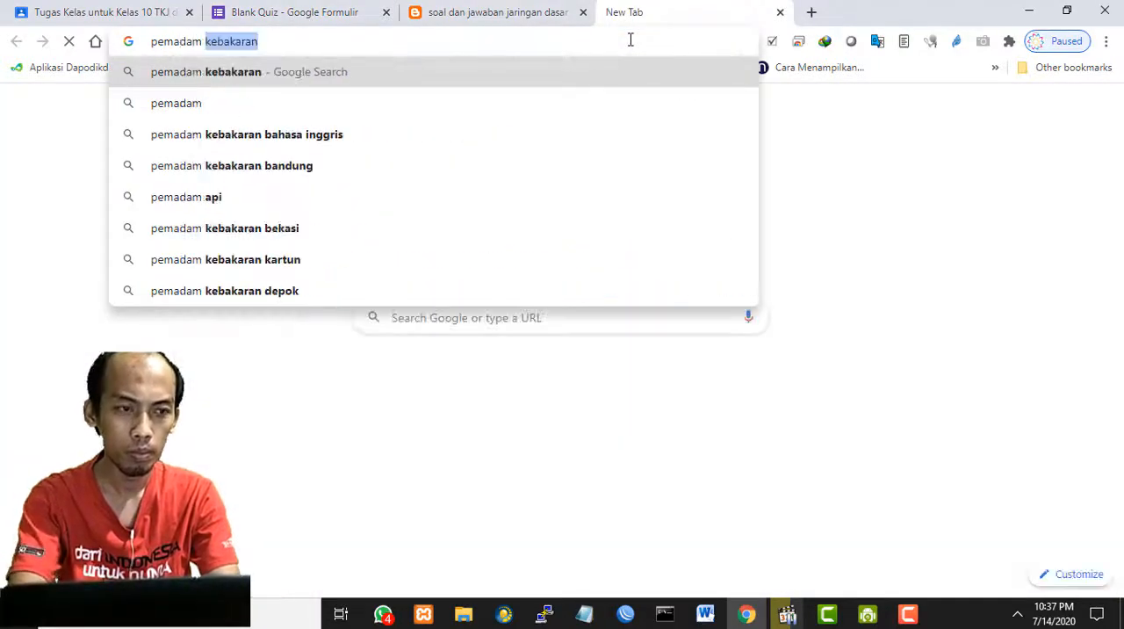
text(api)
key(Return)
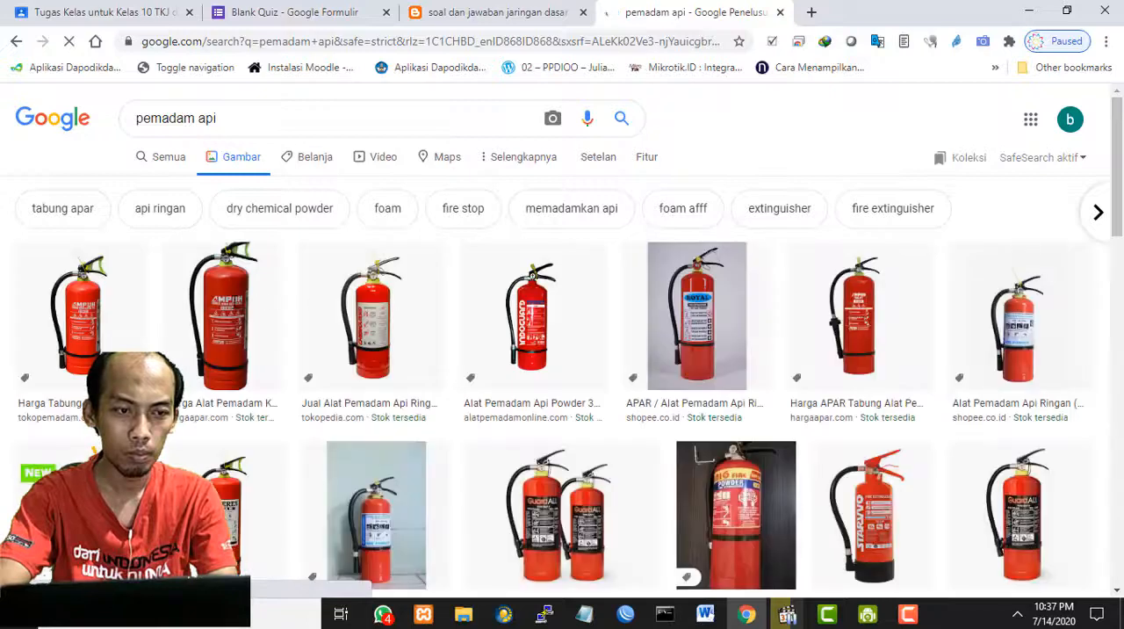
- Save the Royal fire extinguisher image from the search results to the Pictures folder under the name "pemadam"
right_click(693, 309)
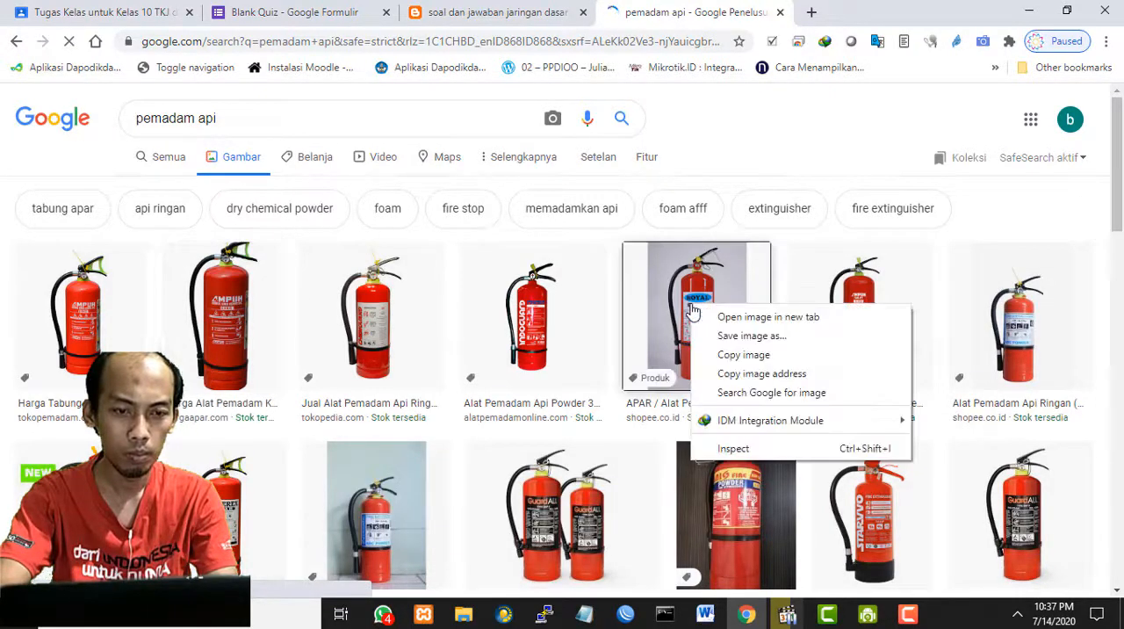
click(755, 352)
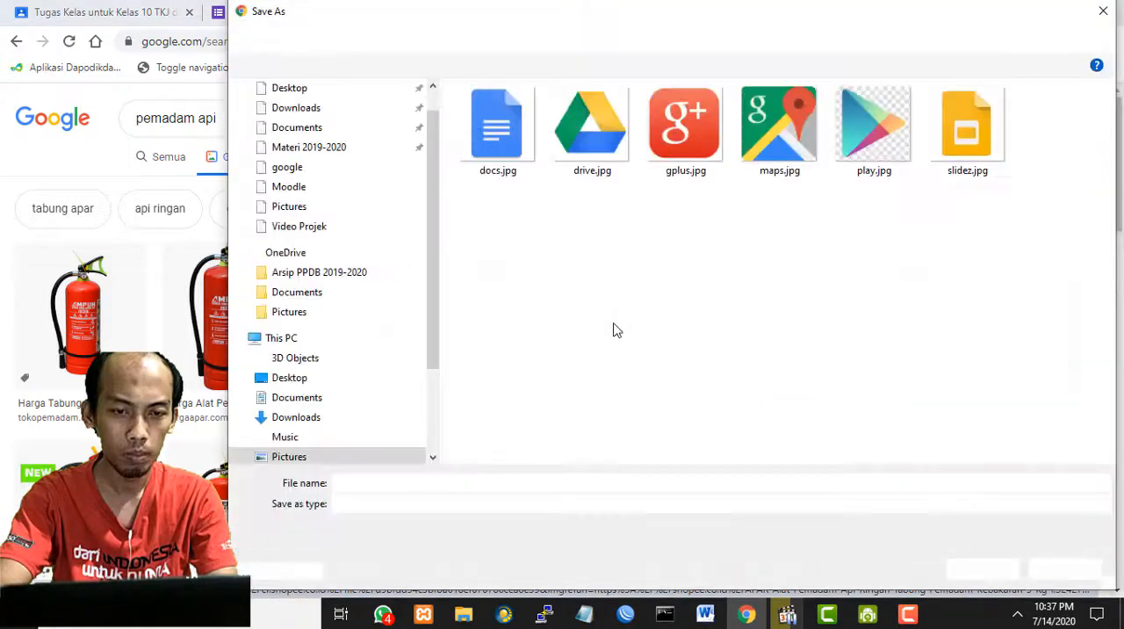
click(302, 213)
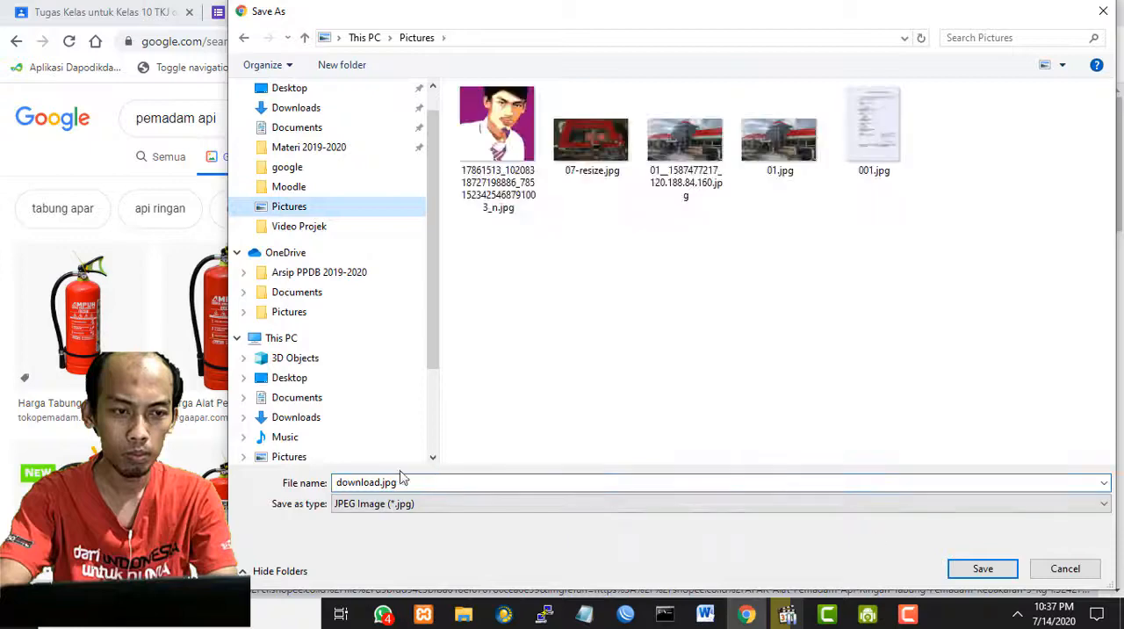
text(pemadam)
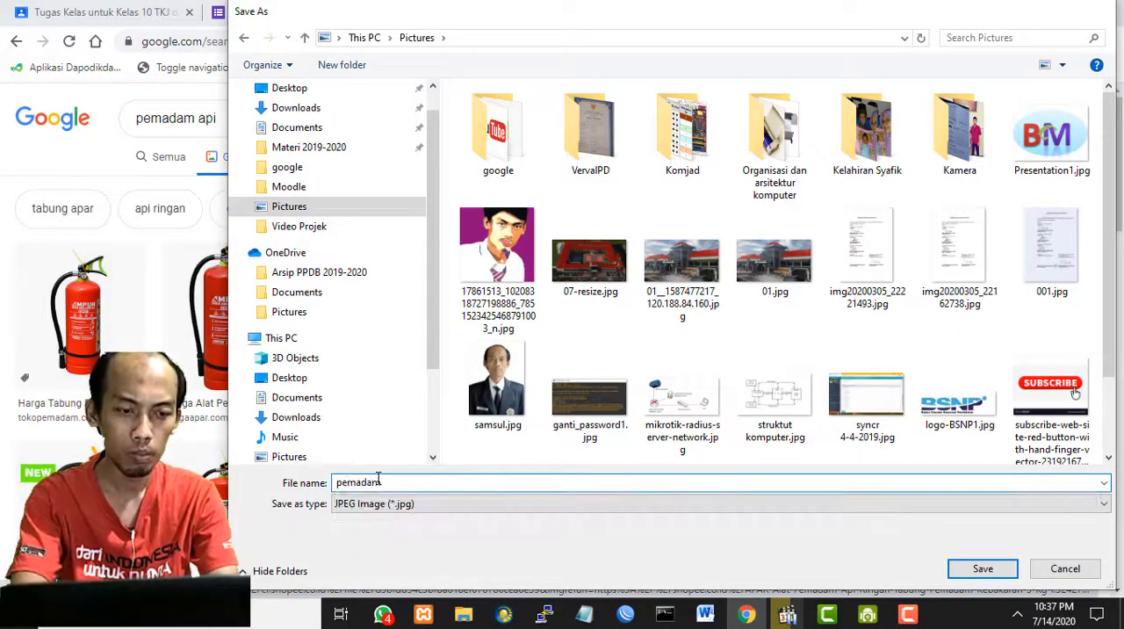
key(Return)
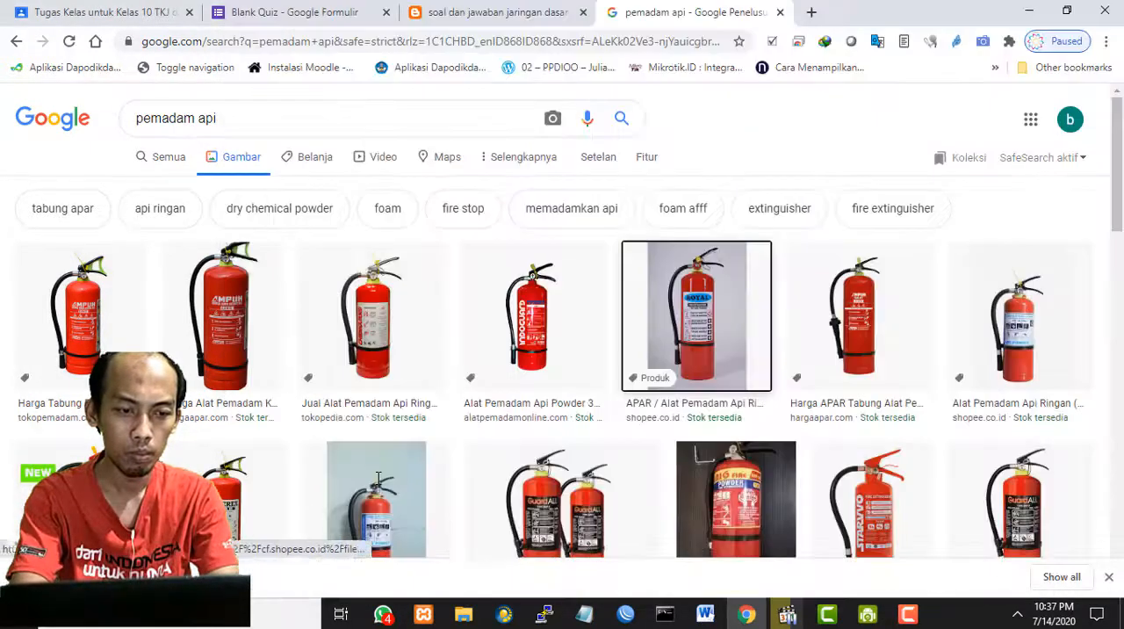
- Return to the Blank Quiz form and replace the third question's Keamanan option with "gambar3"
click(319, 9)
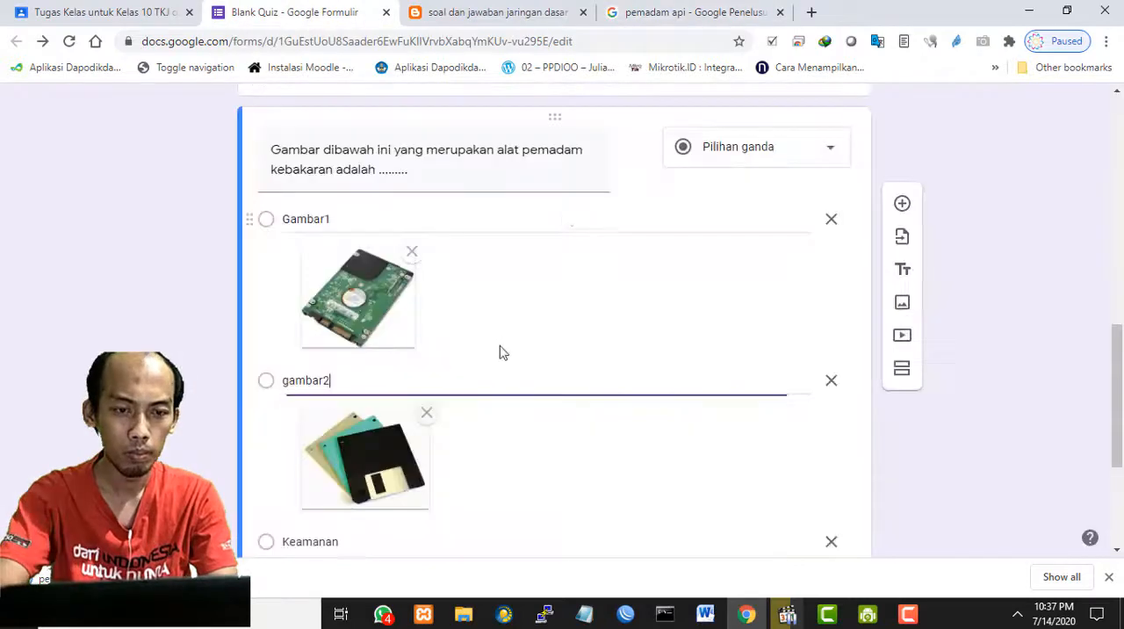
scroll(397, 453, down, 1)
scroll(397, 454, down, 1)
click(329, 375)
text(gambar3)
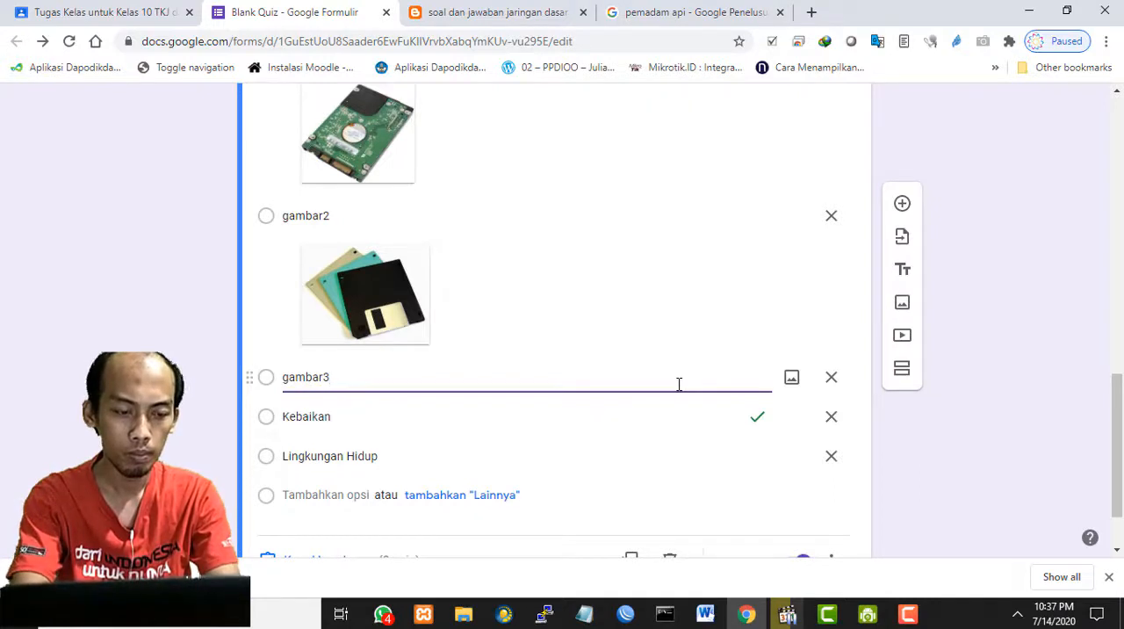
- Upload pemadam.jpg from the This PC Pictures folder as the image of the gambar3 option
click(791, 378)
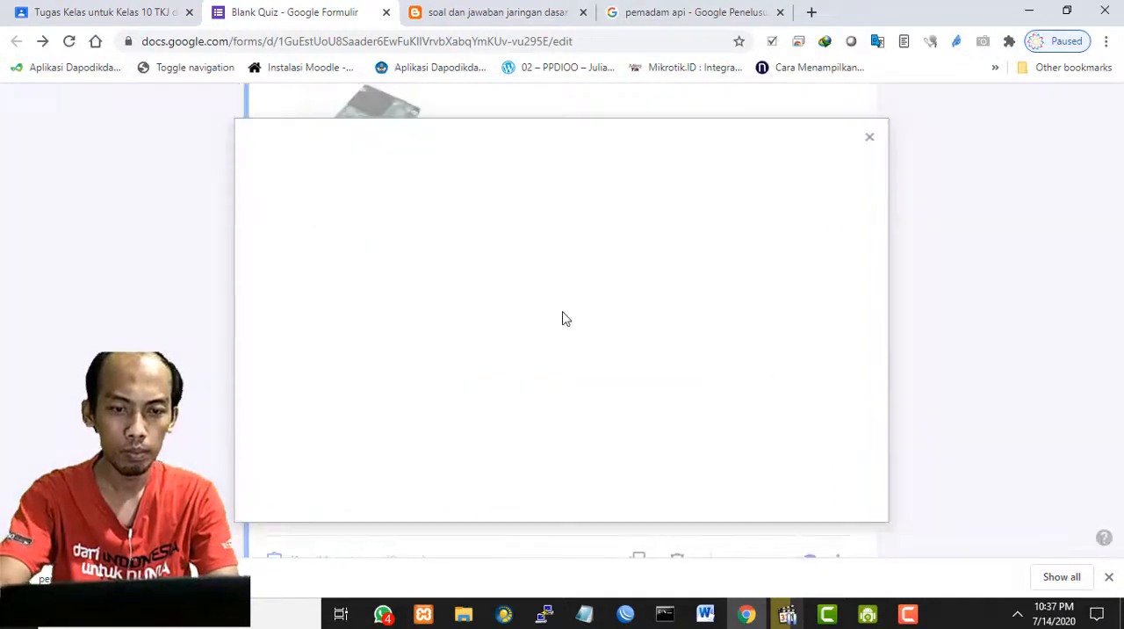
click(561, 425)
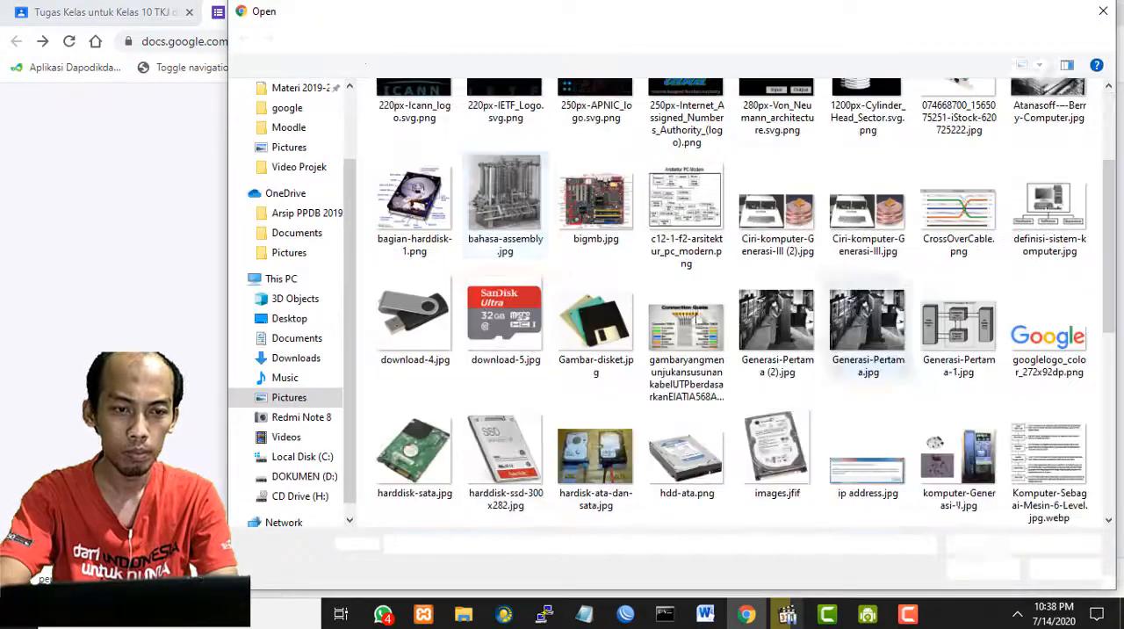
click(289, 399)
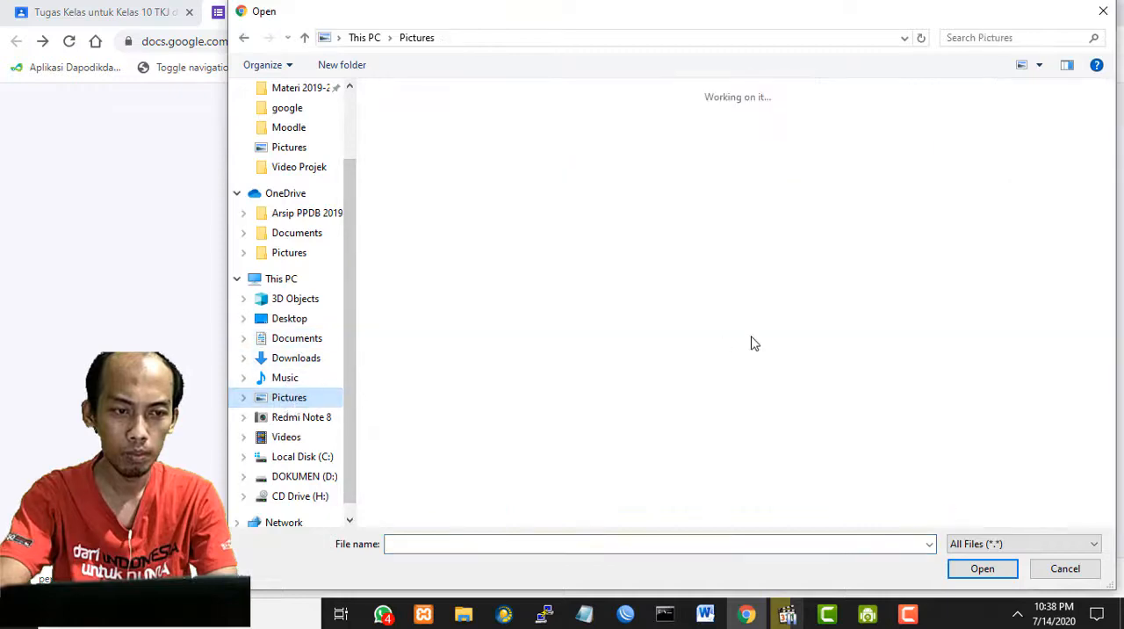
scroll(751, 344, down, 5)
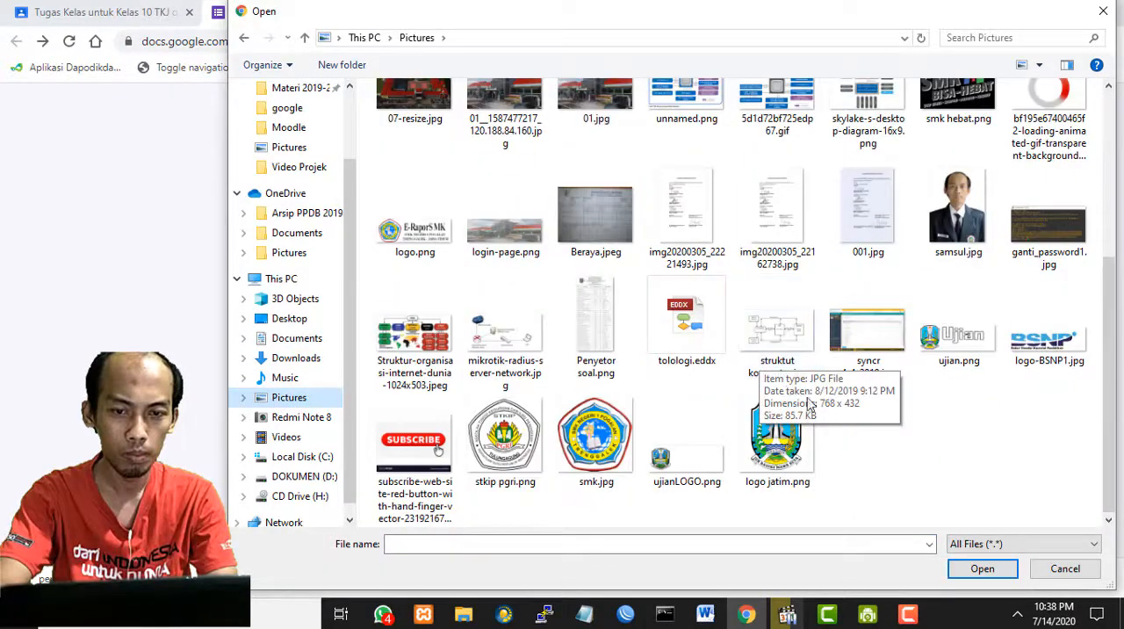
scroll(961, 426, up, 3)
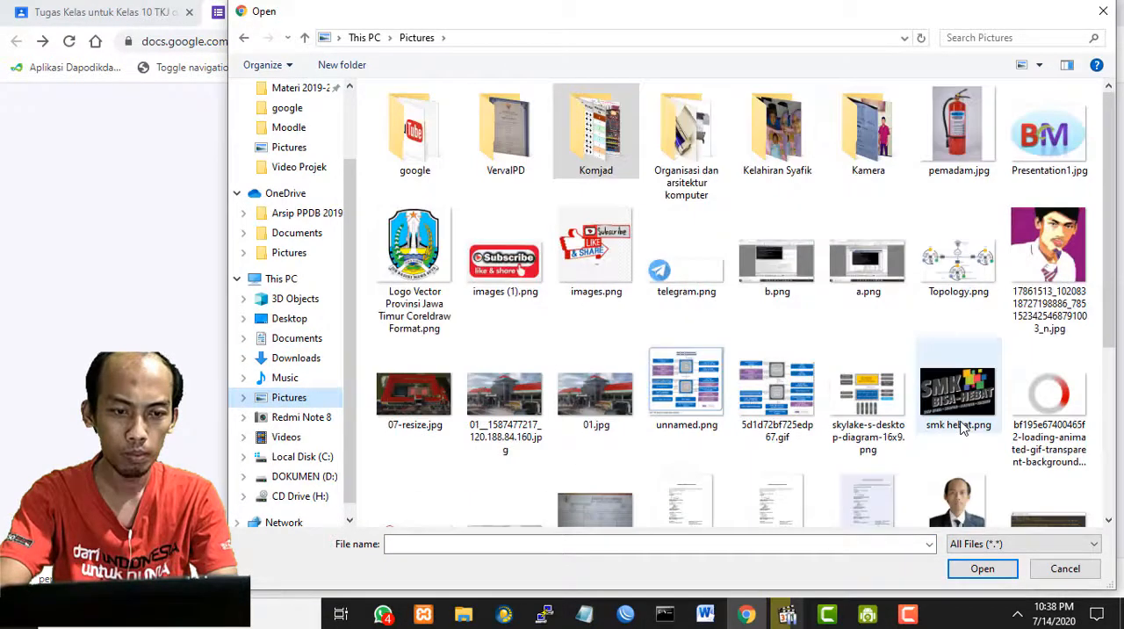
click(957, 132)
click(981, 568)
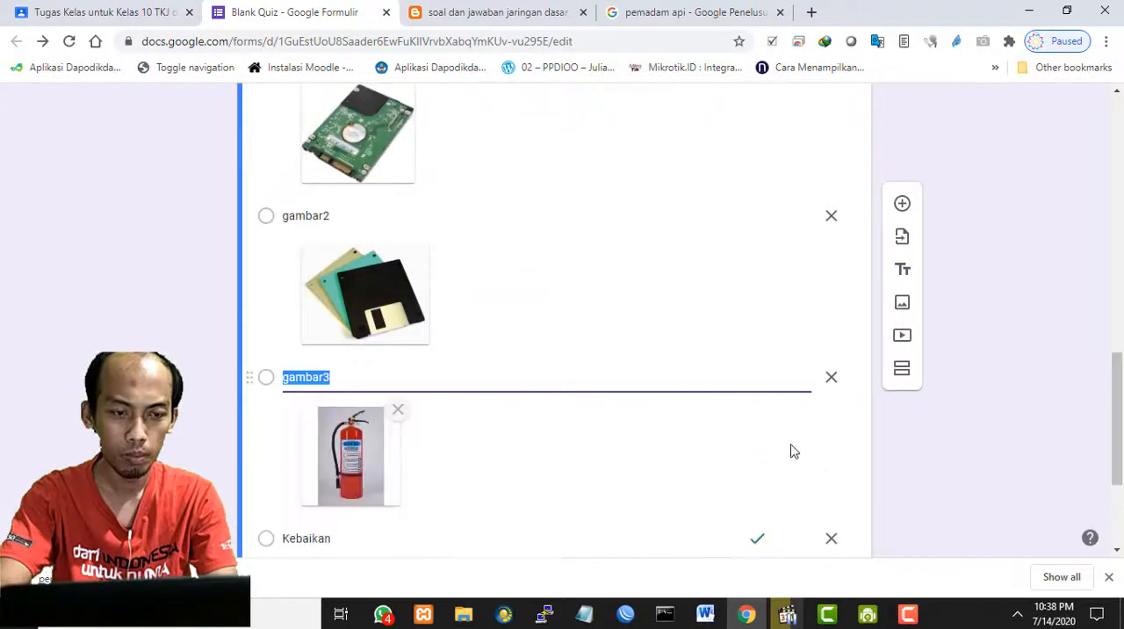
- Delete the leftover Kebaikan and Lingkungan Hidup options from the fire extinguisher question
scroll(808, 439, down, 2)
click(833, 333)
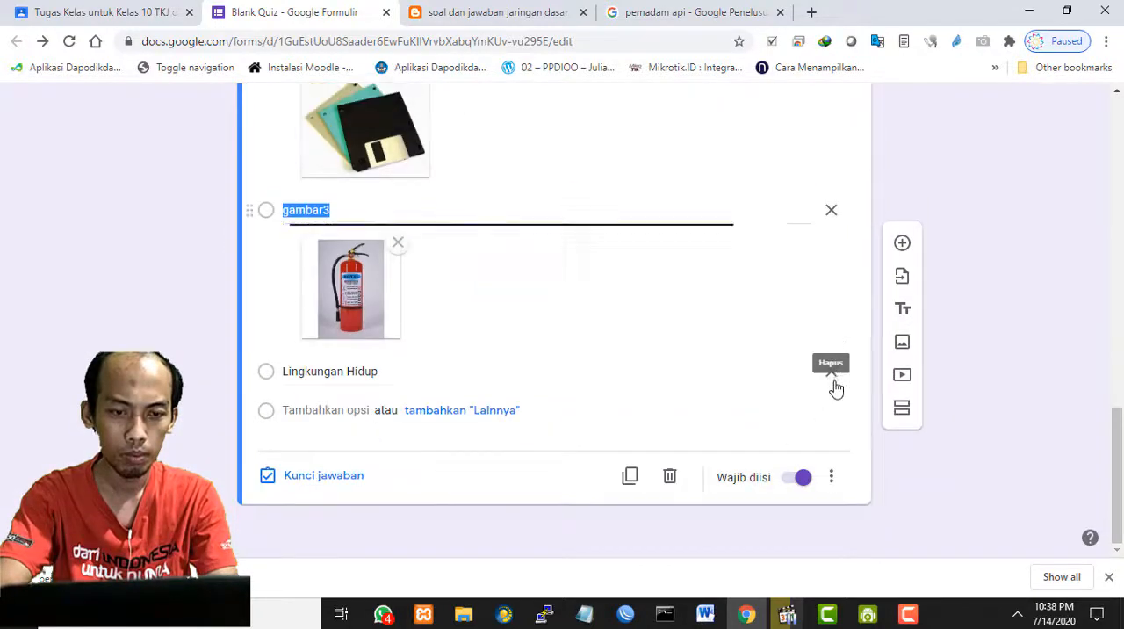
click(831, 374)
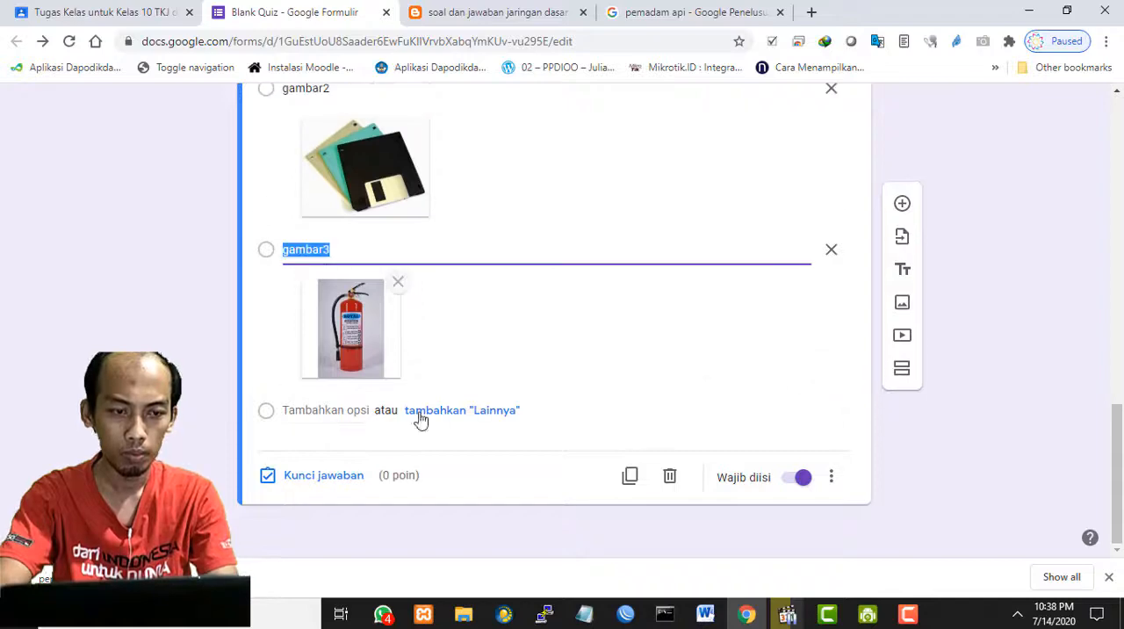
scroll(526, 314, up, 5)
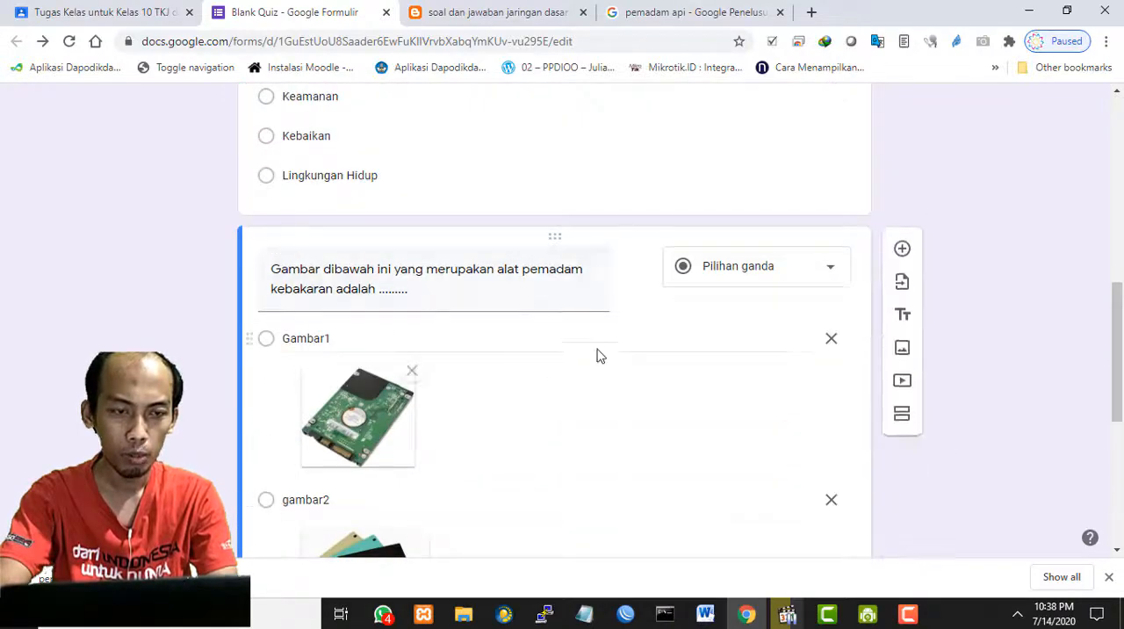
- Mark gambar3 as the correct answer in the answer key of the fire extinguisher question
scroll(571, 349, down, 2)
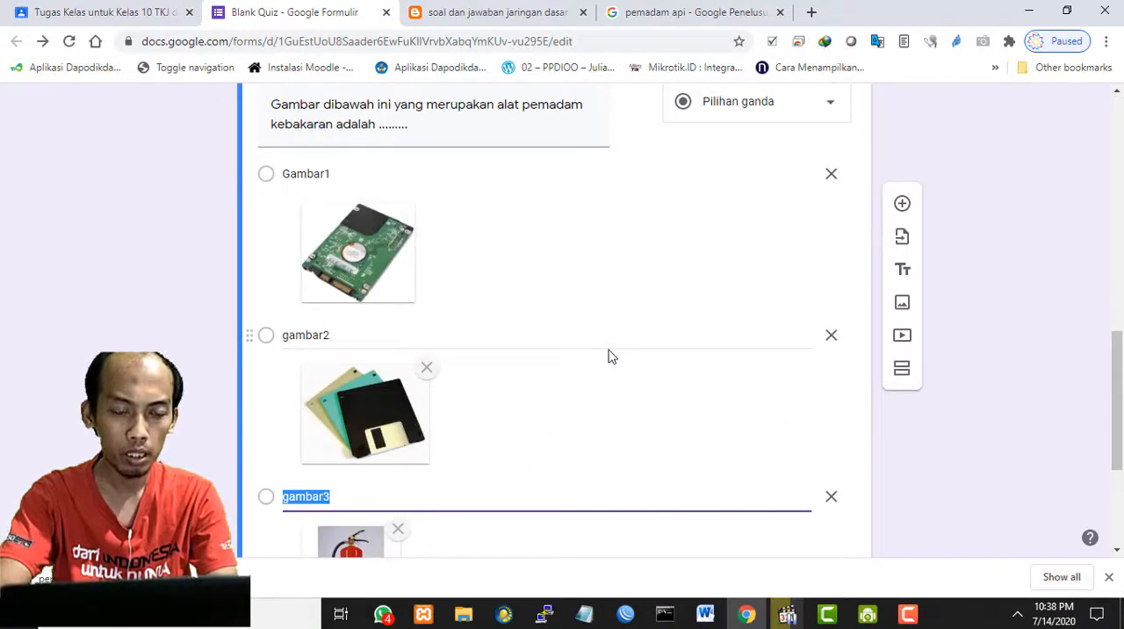
scroll(612, 355, down, 3)
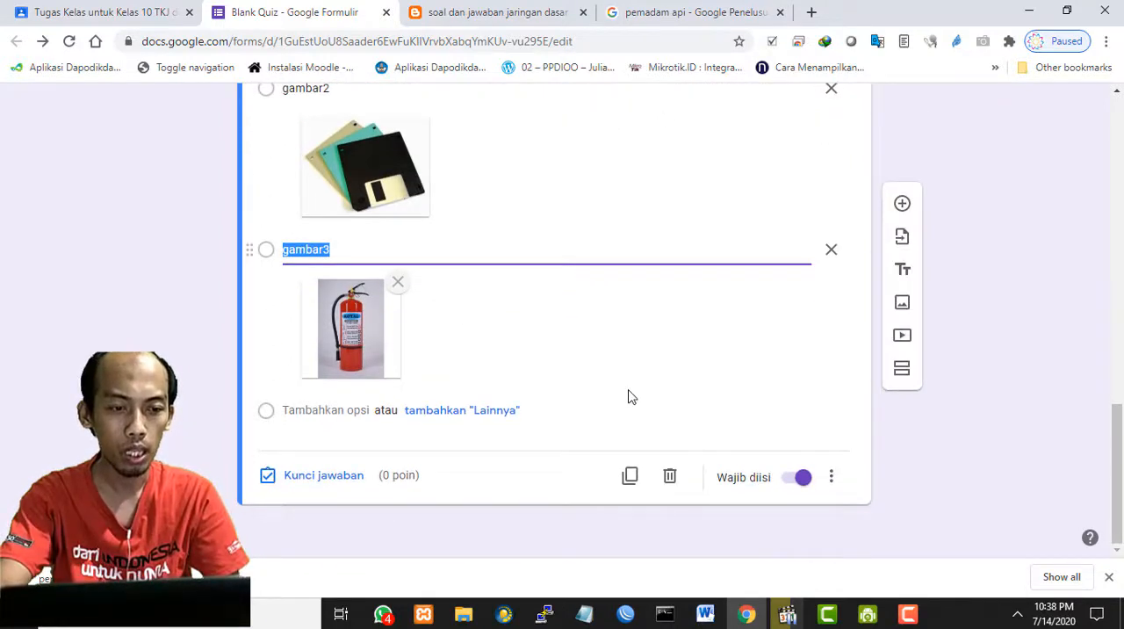
click(303, 476)
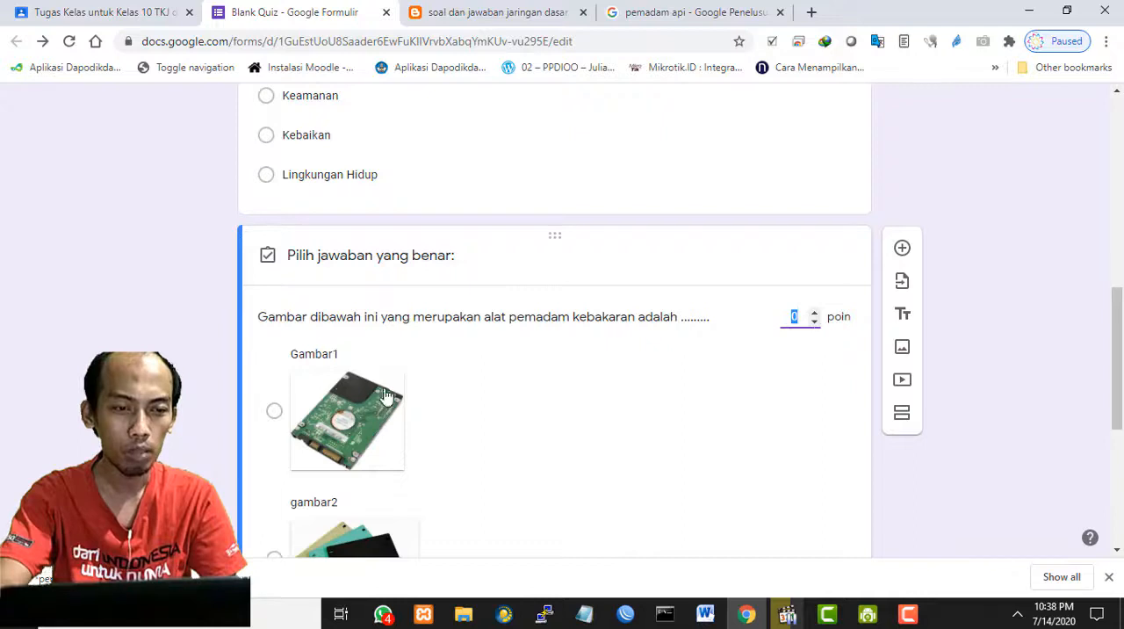
scroll(413, 395, down, 4)
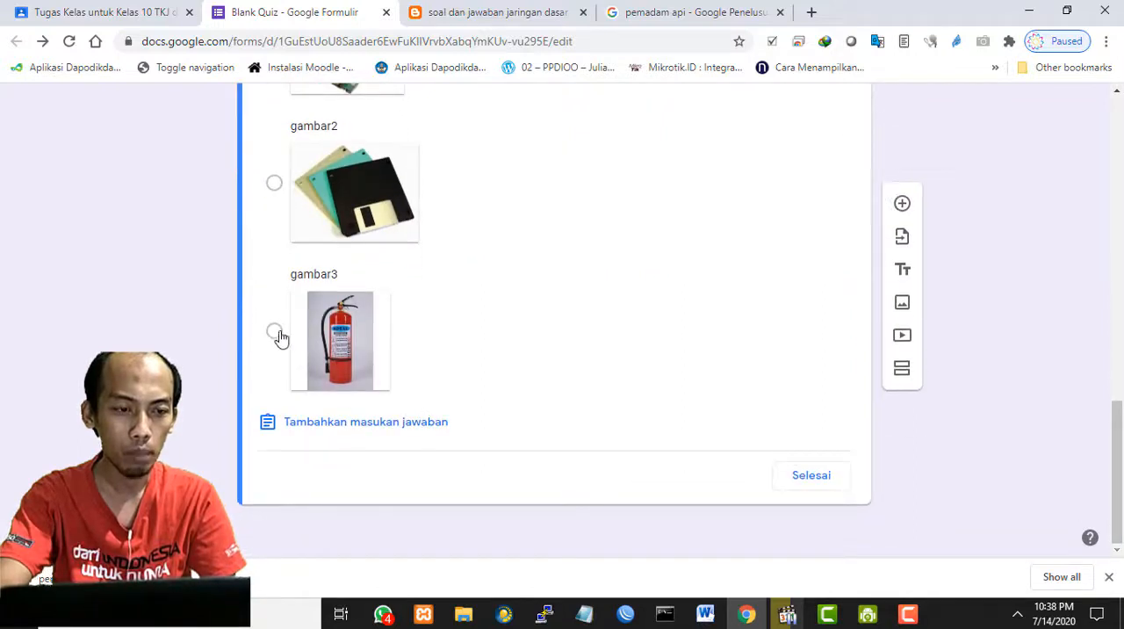
click(273, 332)
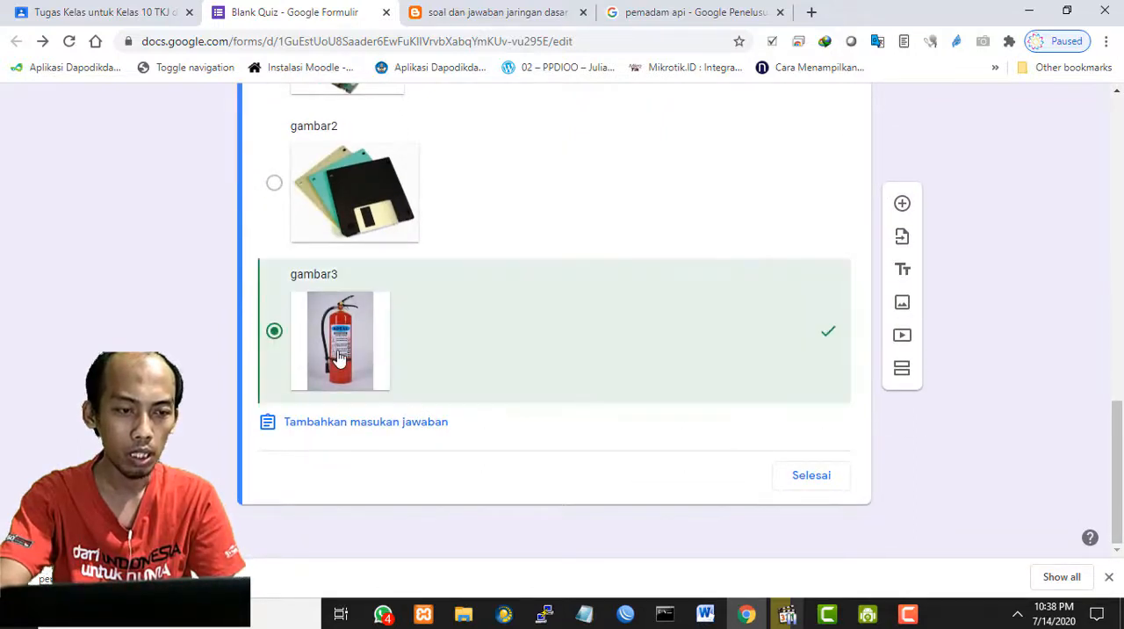
click(814, 476)
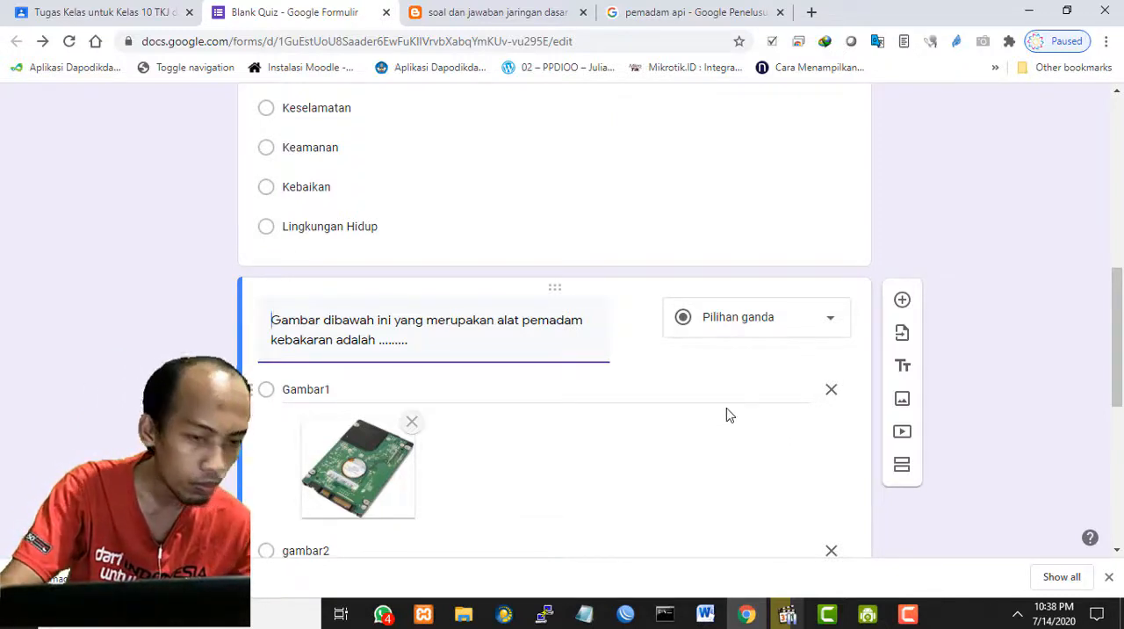
- Check the quiz from its header to its last question and rename the form file as "ulangan harian1"
scroll(725, 409, down, 5)
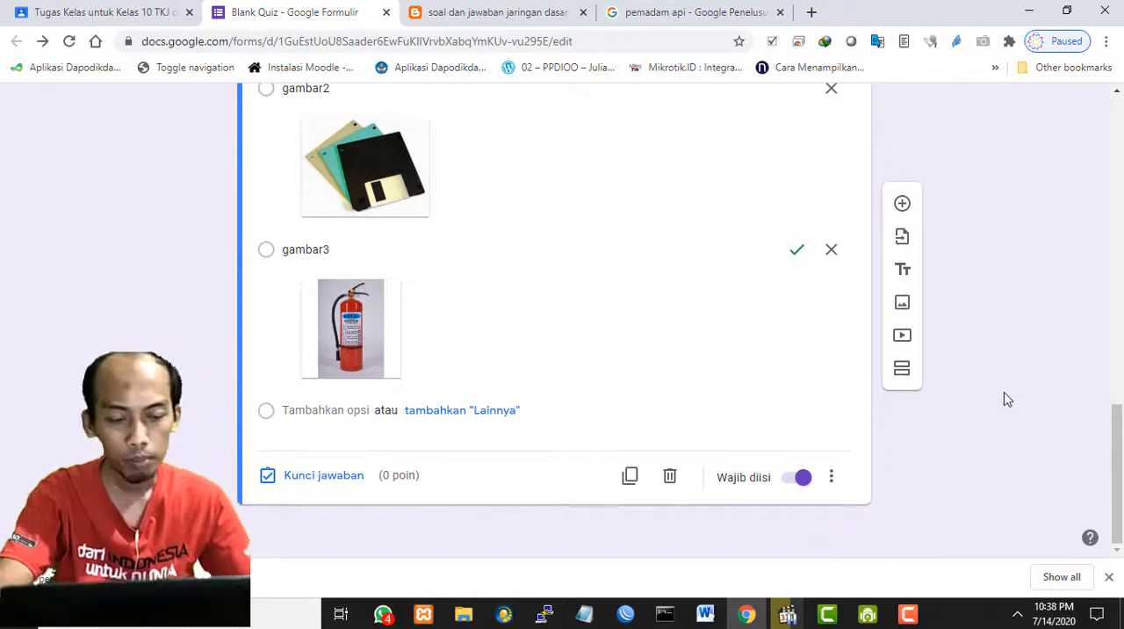
scroll(1001, 399, up, 8)
scroll(1008, 382, up, 5)
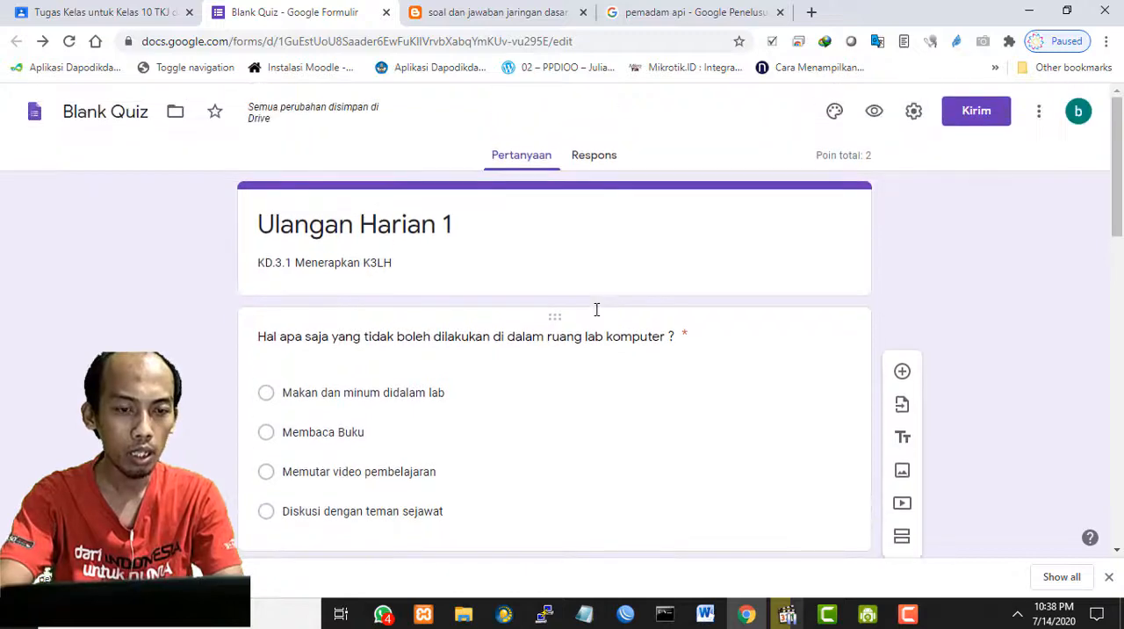
scroll(596, 309, down, 5)
scroll(597, 309, down, 5)
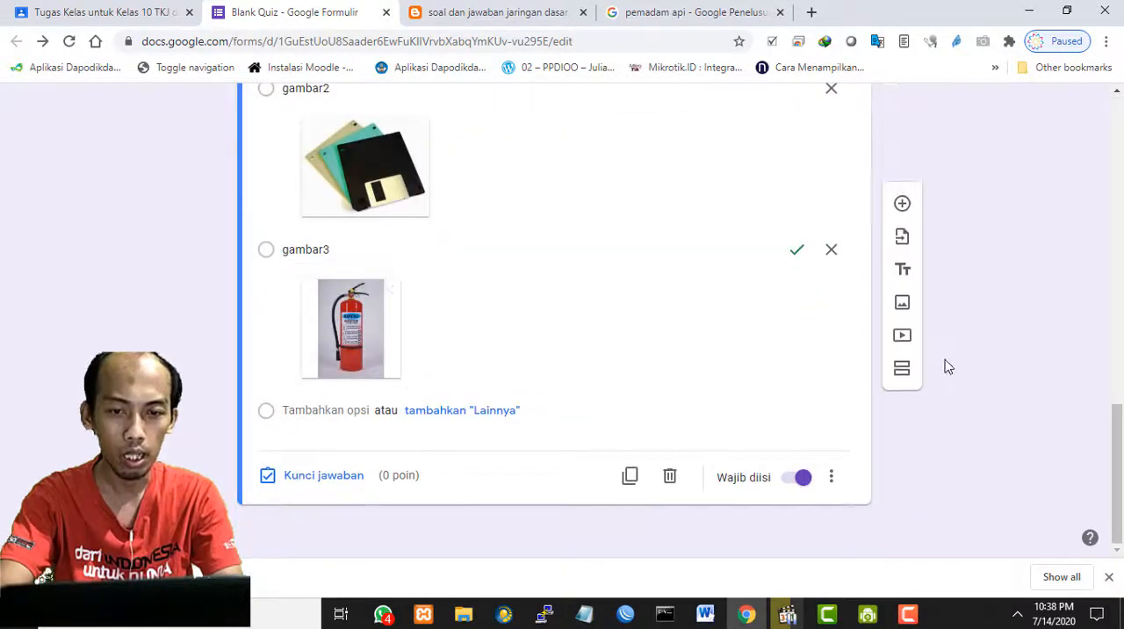
scroll(945, 366, up, 12)
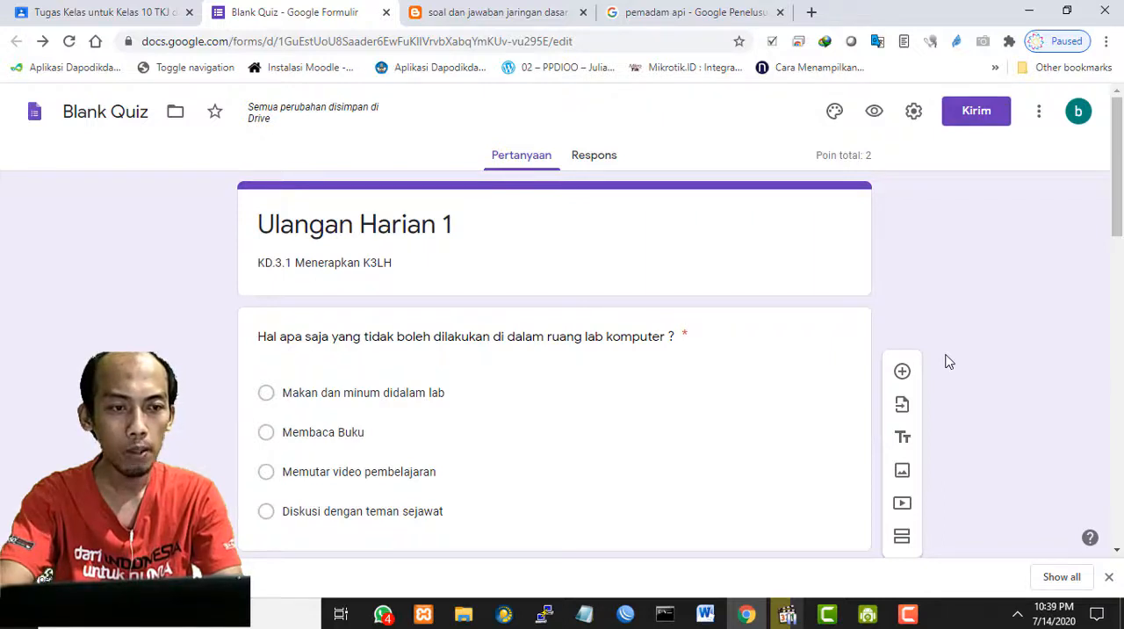
click(125, 109)
text(ulangan a)
key(BackSpace)
text(harian1)
click(274, 155)
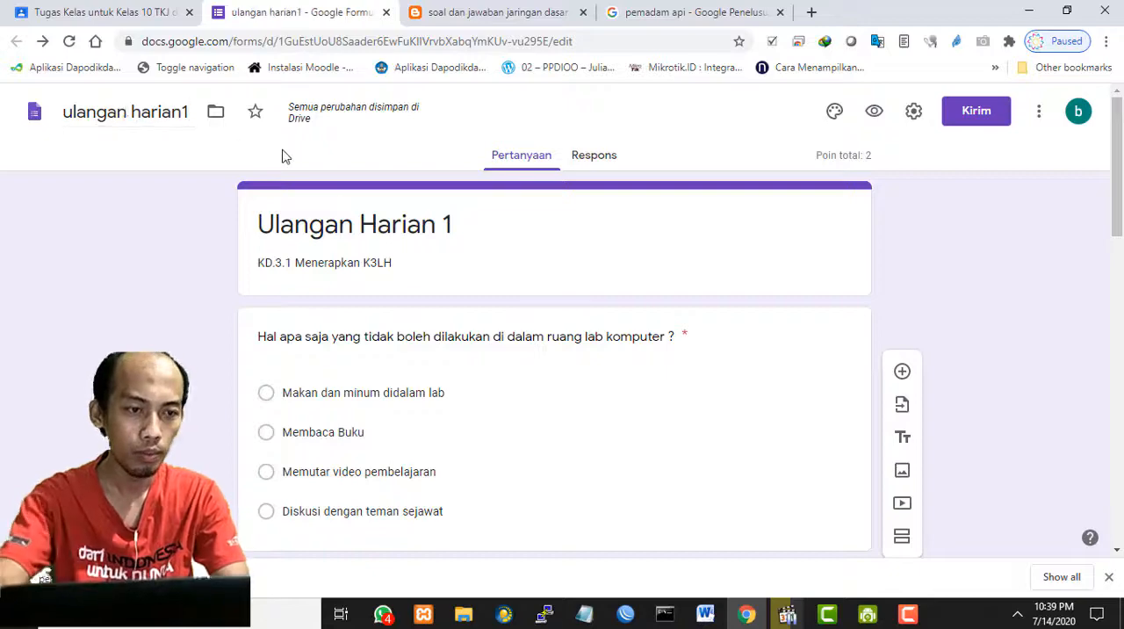
scroll(1019, 316, down, 10)
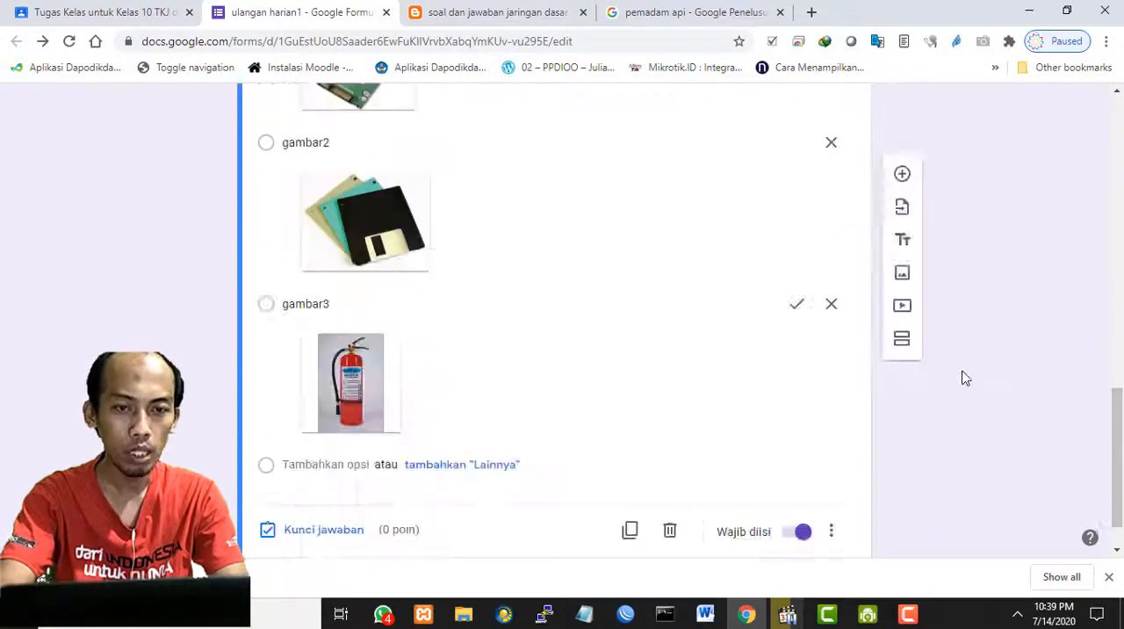
scroll(960, 377, up, 8)
scroll(965, 378, up, 3)
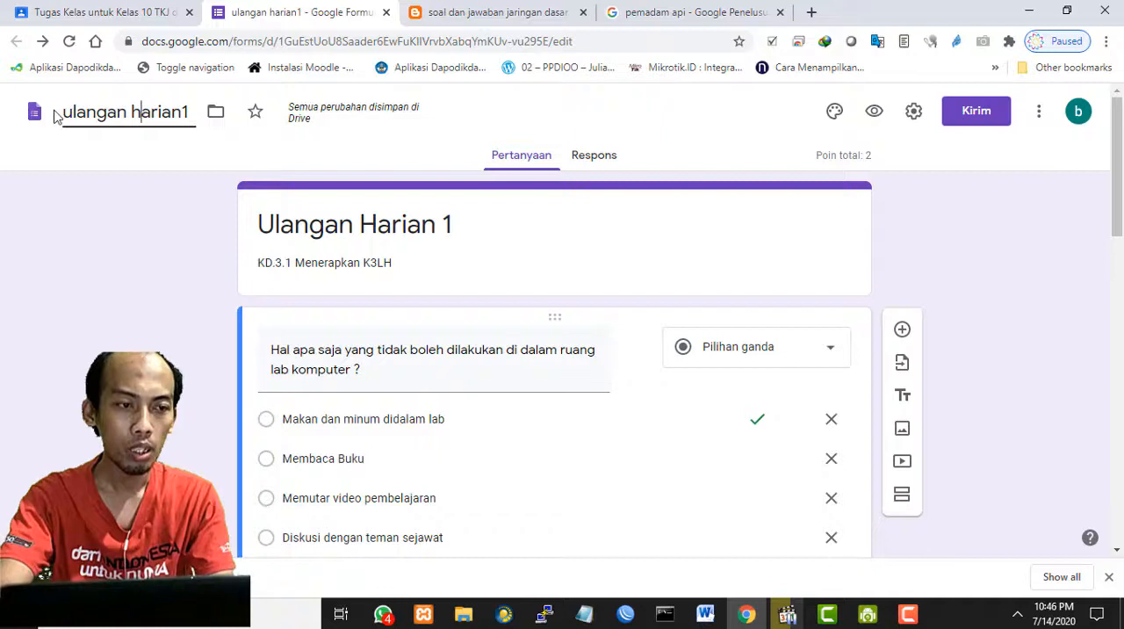
drag(64, 111, 203, 127)
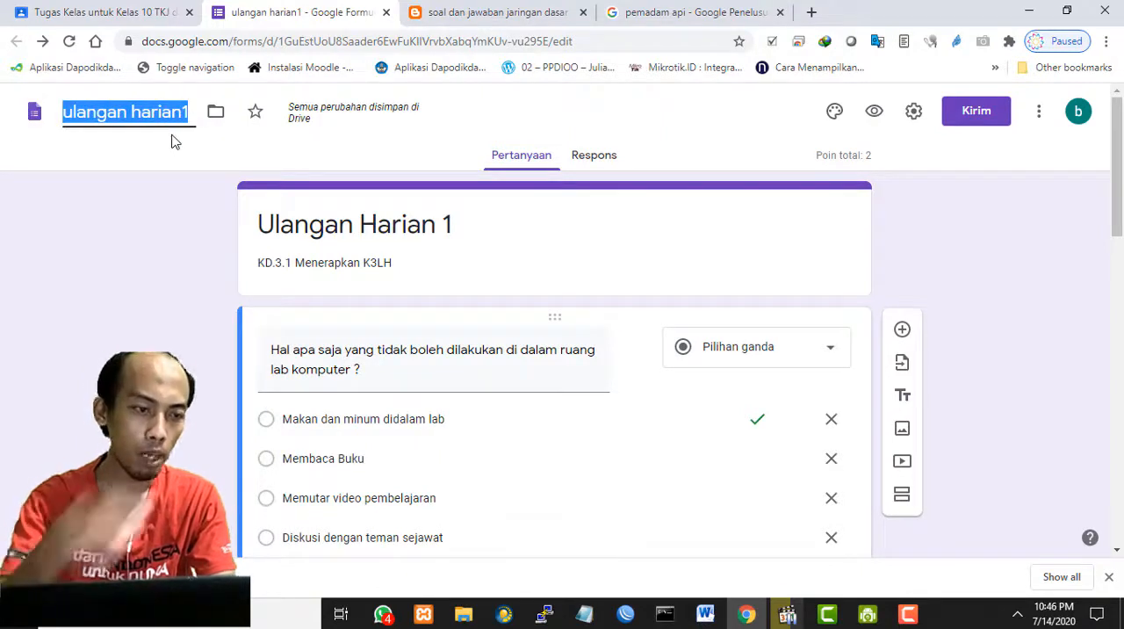
click(74, 114)
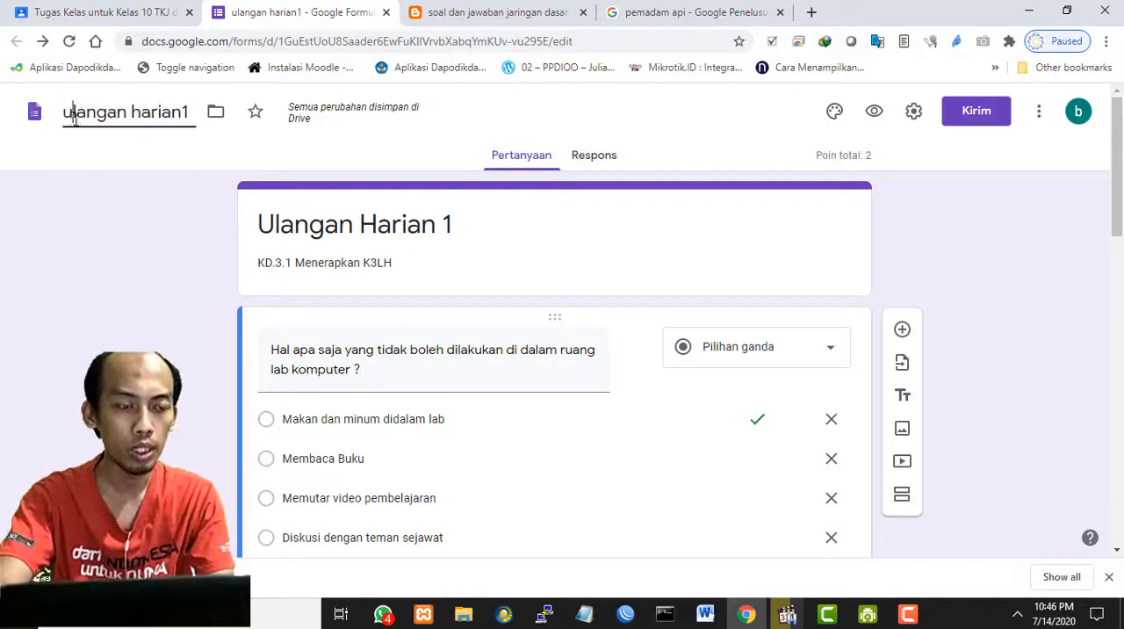
drag(68, 112, 224, 127)
click(180, 168)
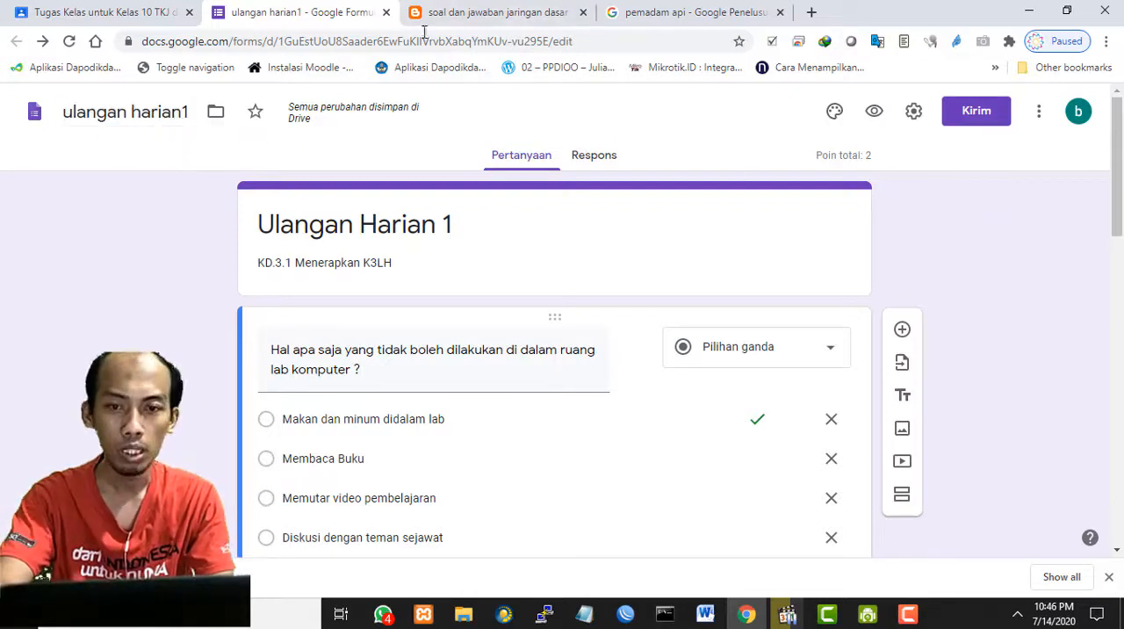
- Close the quiz form and open the draft assignment "Quiz Multiple choice (Pilihan ganda)" for editing in Google Classroom
click(386, 12)
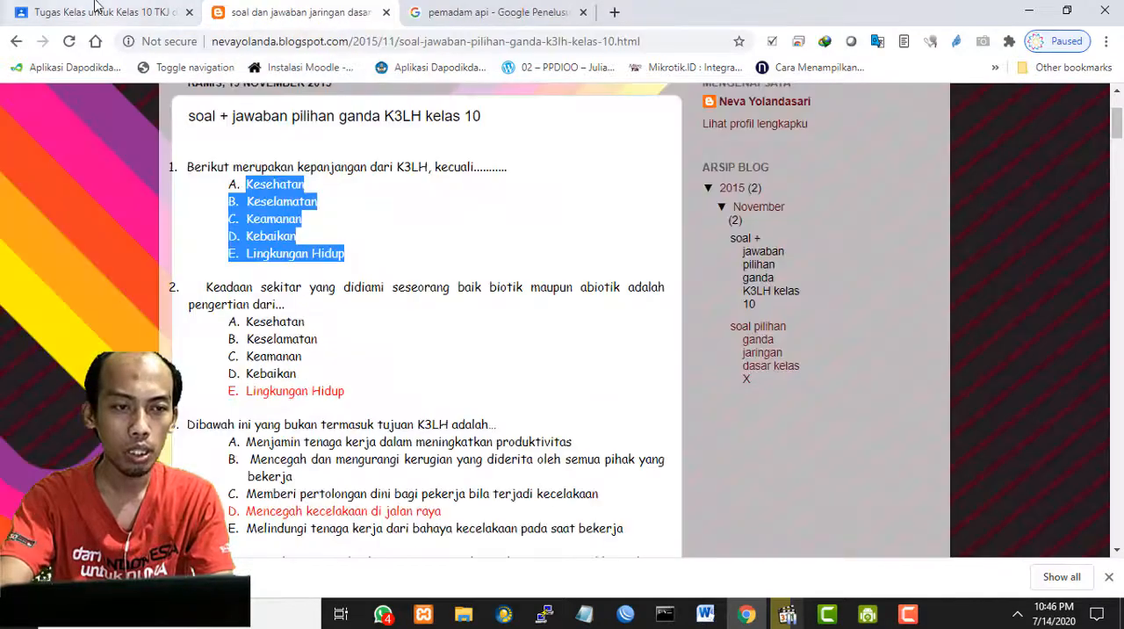
click(97, 11)
scroll(1083, 366, down, 2)
scroll(620, 311, up, 2)
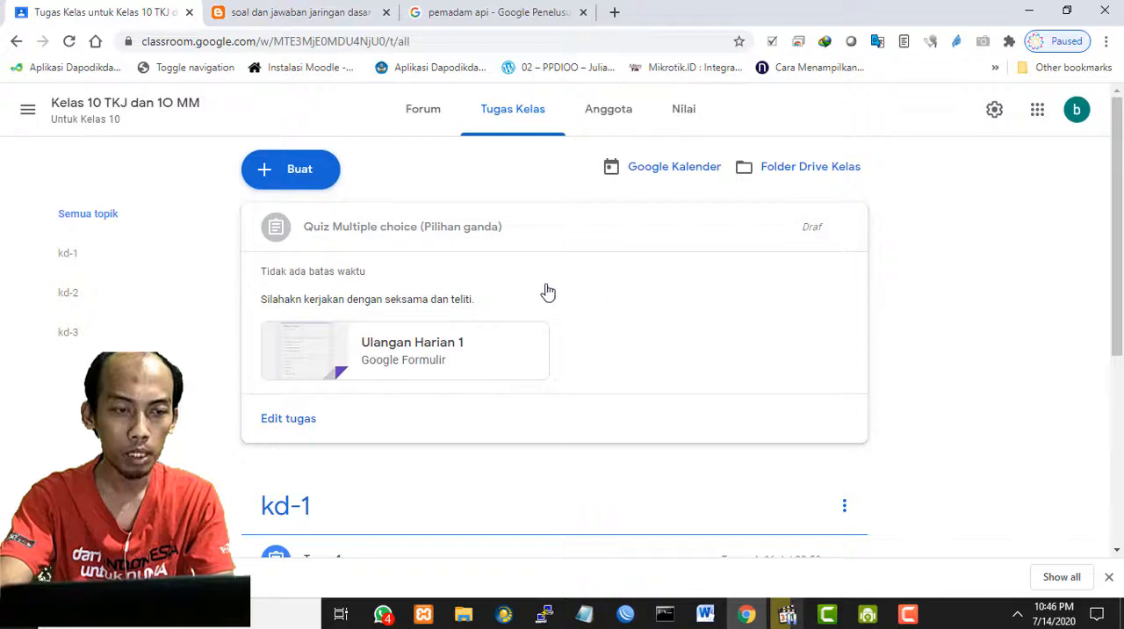
click(845, 229)
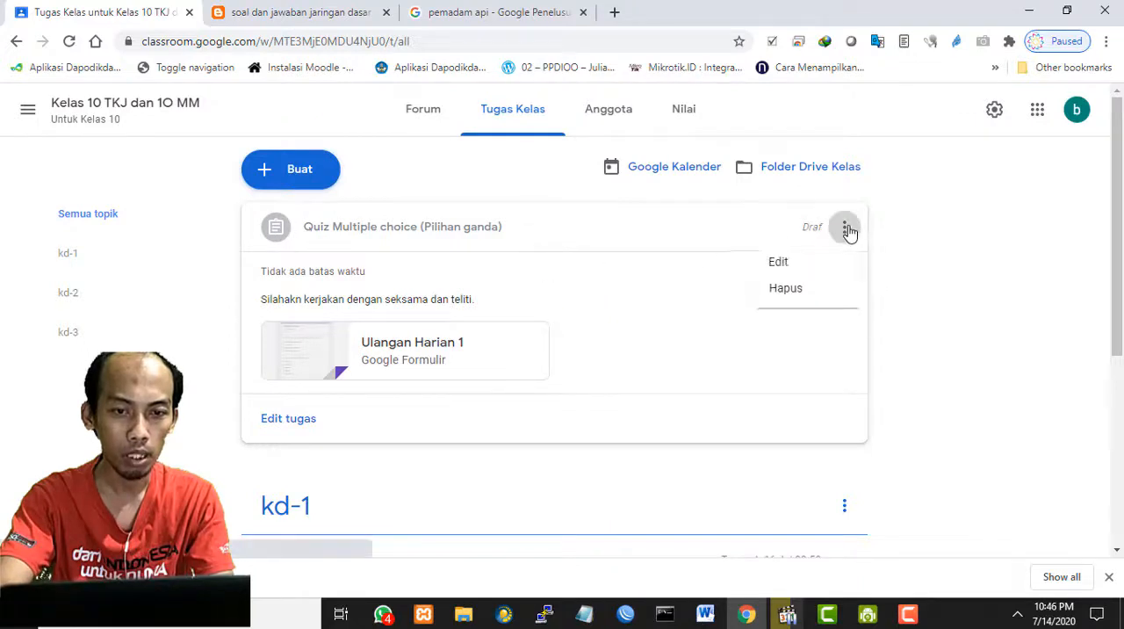
click(973, 234)
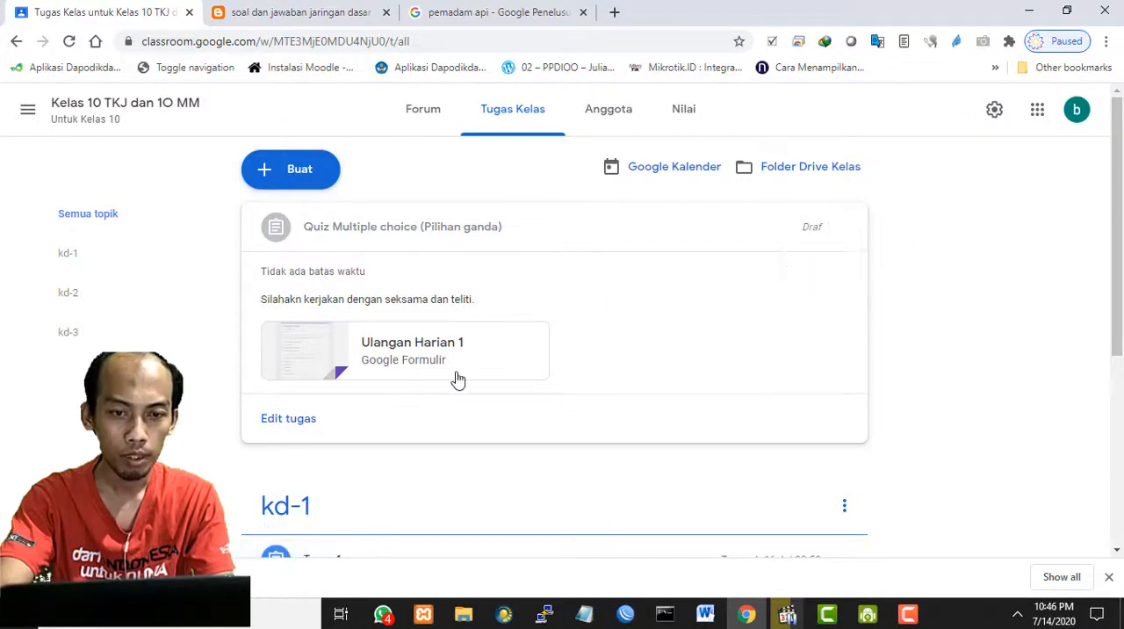
click(301, 422)
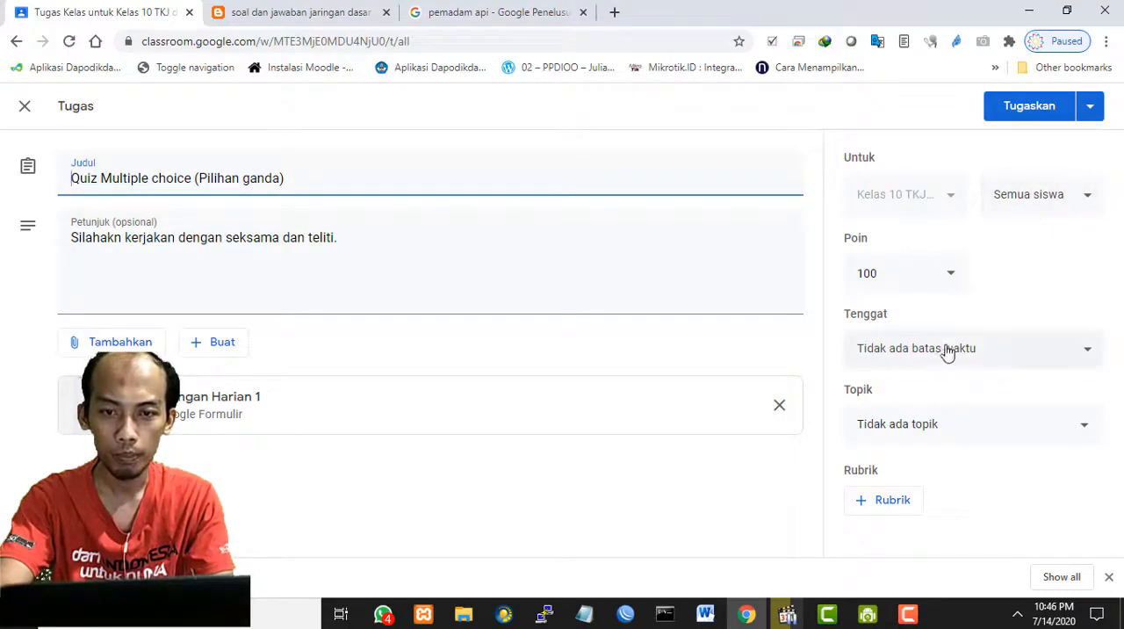
- Set the quiz assignment's due date to 16 Jul 2020 without a time
click(1049, 358)
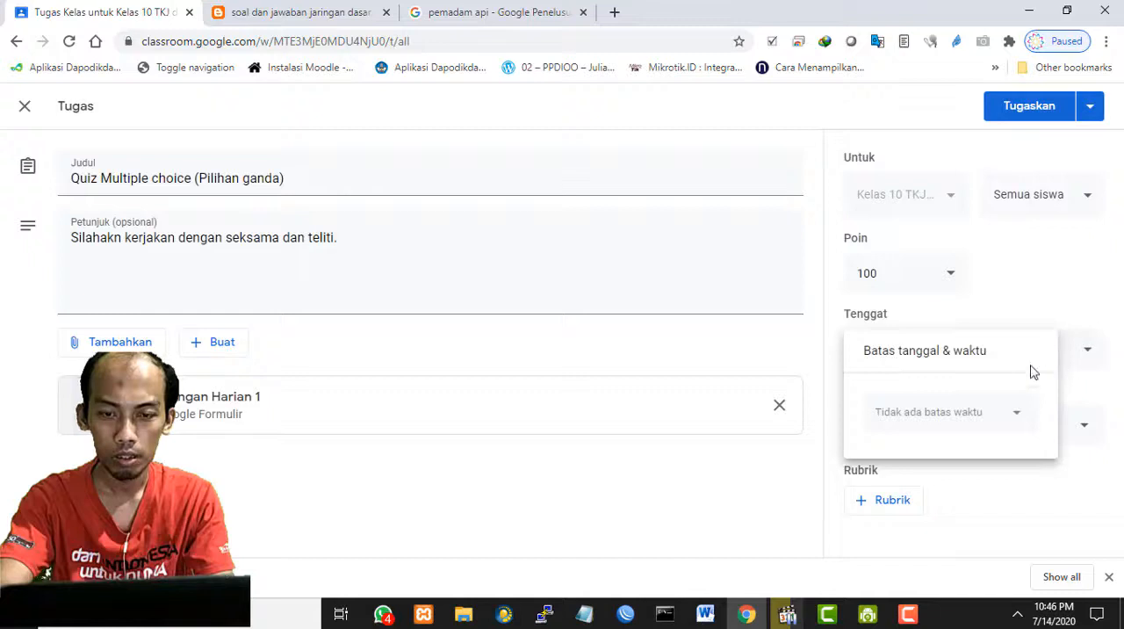
click(1017, 413)
click(982, 323)
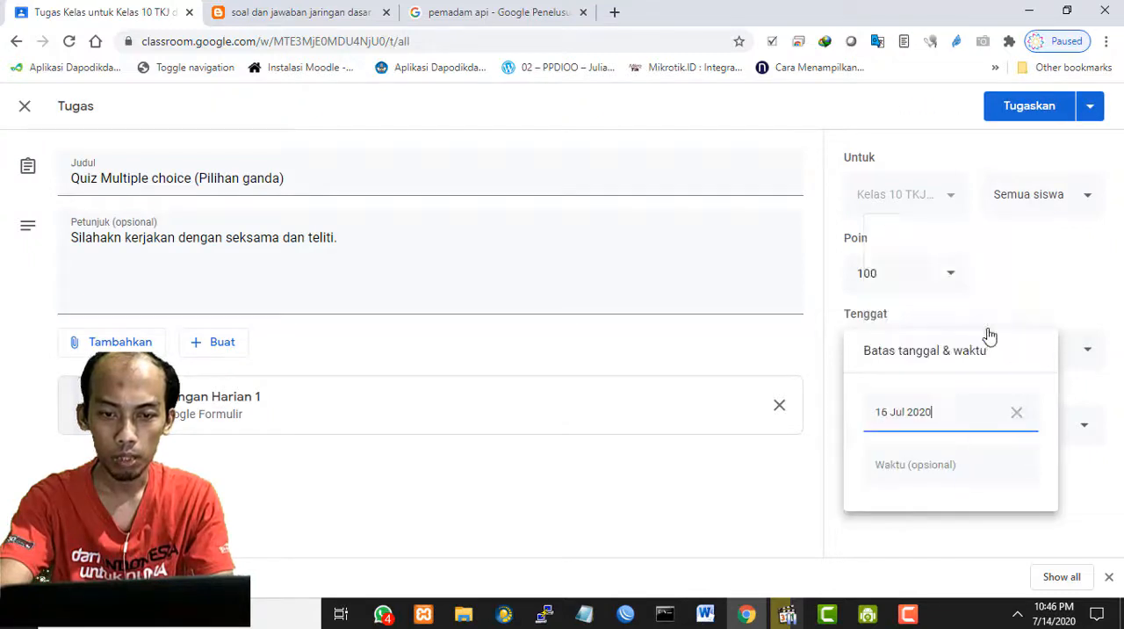
click(1017, 286)
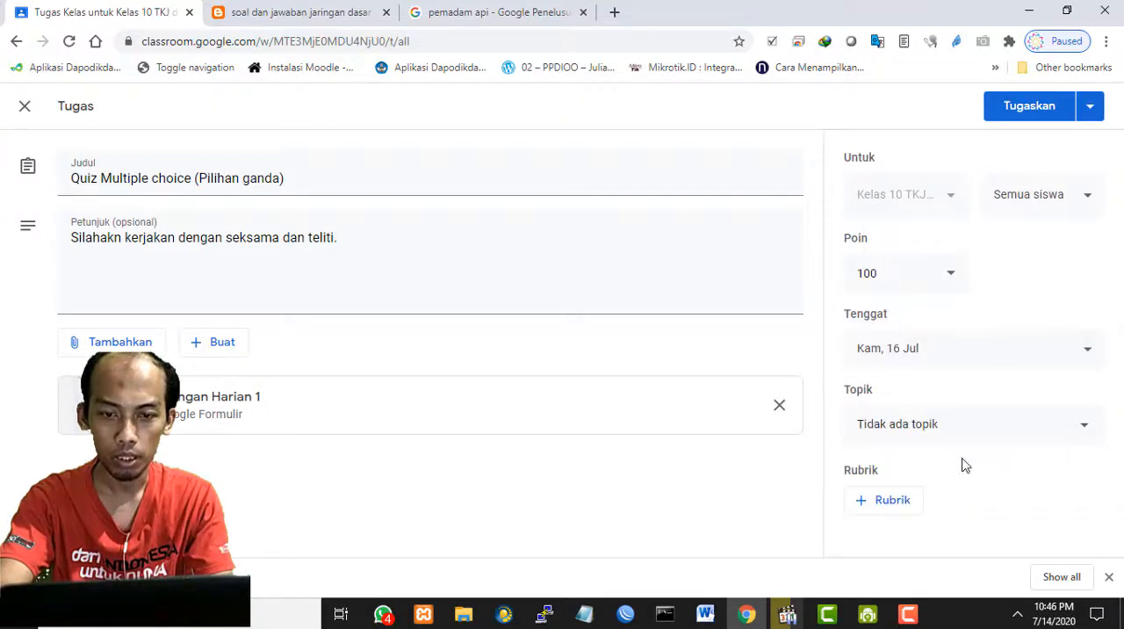
- File the quiz assignment under the topic kd-1 and assign it to the students
click(950, 424)
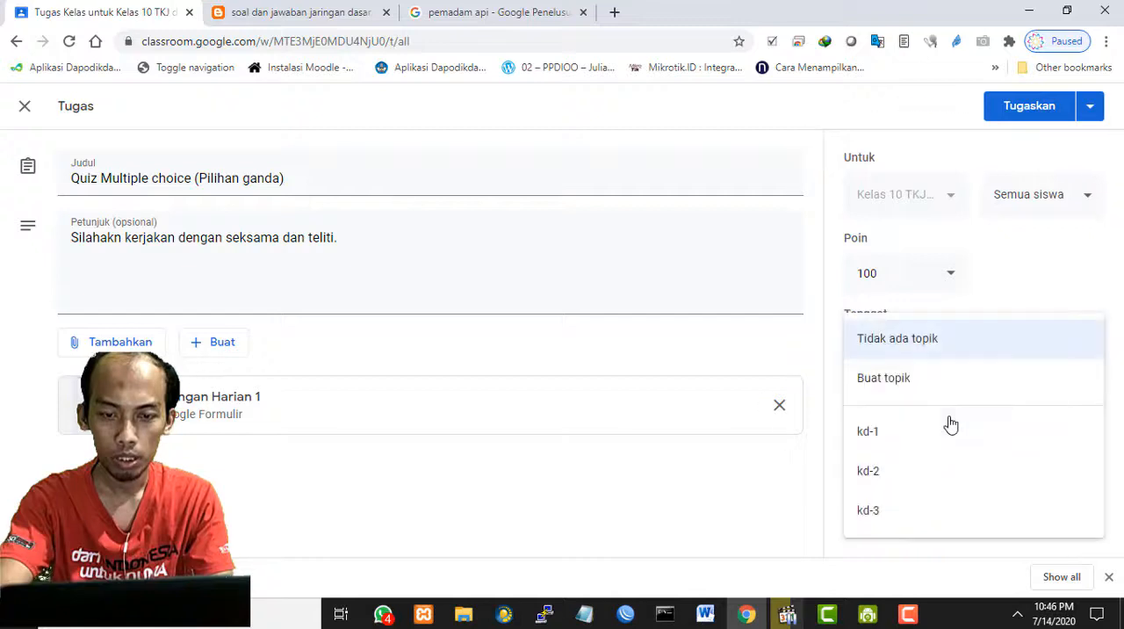
click(903, 439)
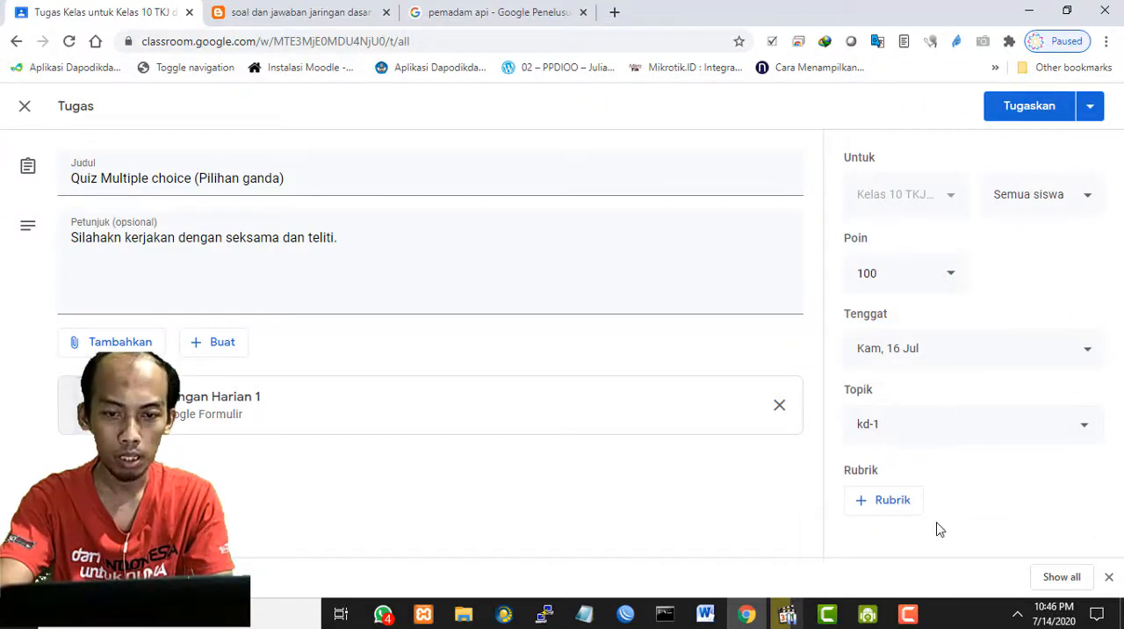
click(1031, 114)
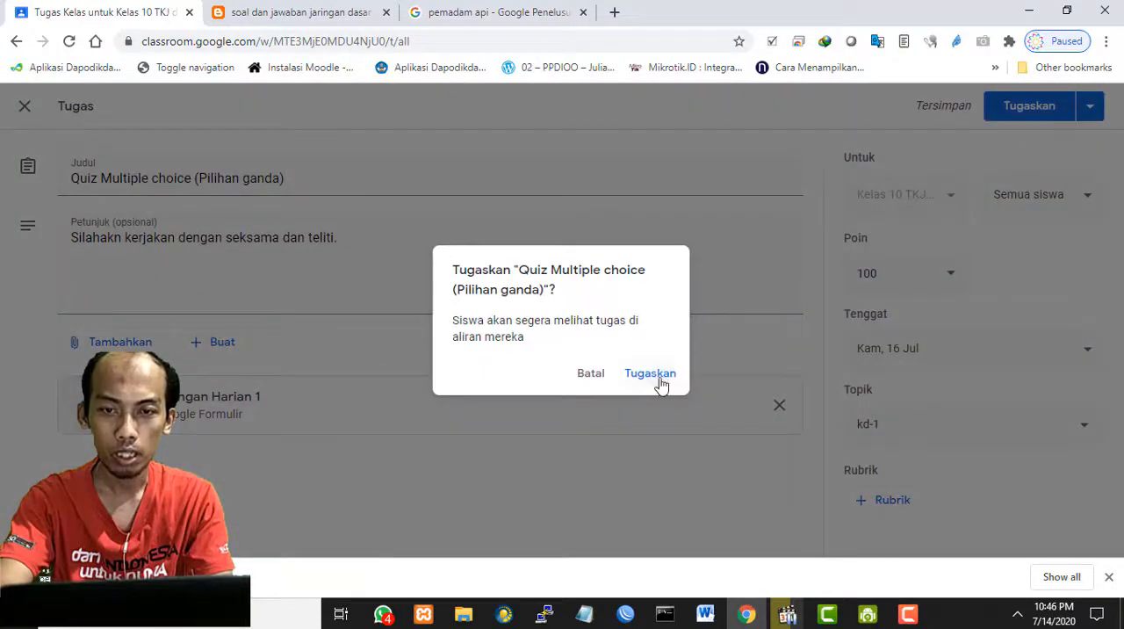
click(660, 381)
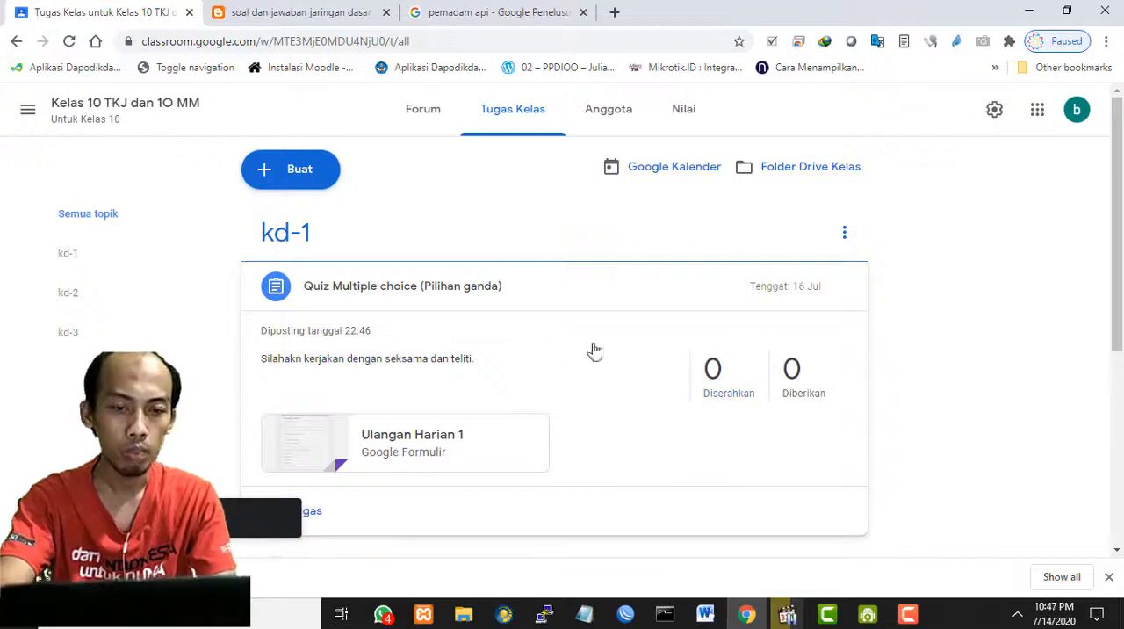
- Examine the posted quiz within the kd-1 topic of the classwork list and collapse its details
scroll(541, 351, down, 1)
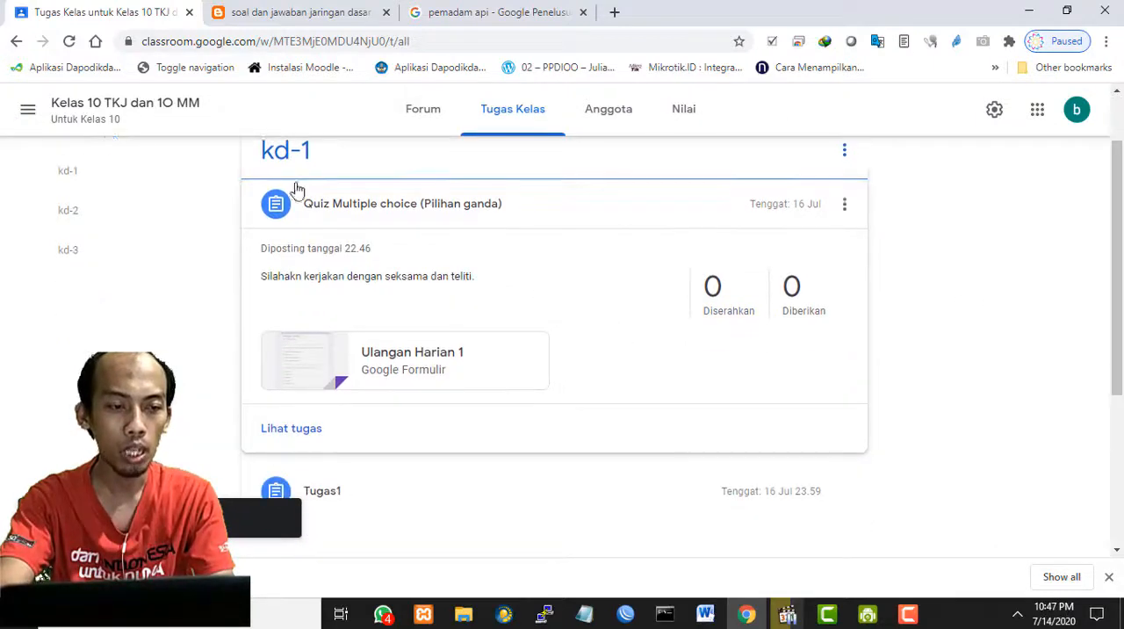
scroll(439, 321, up, 1)
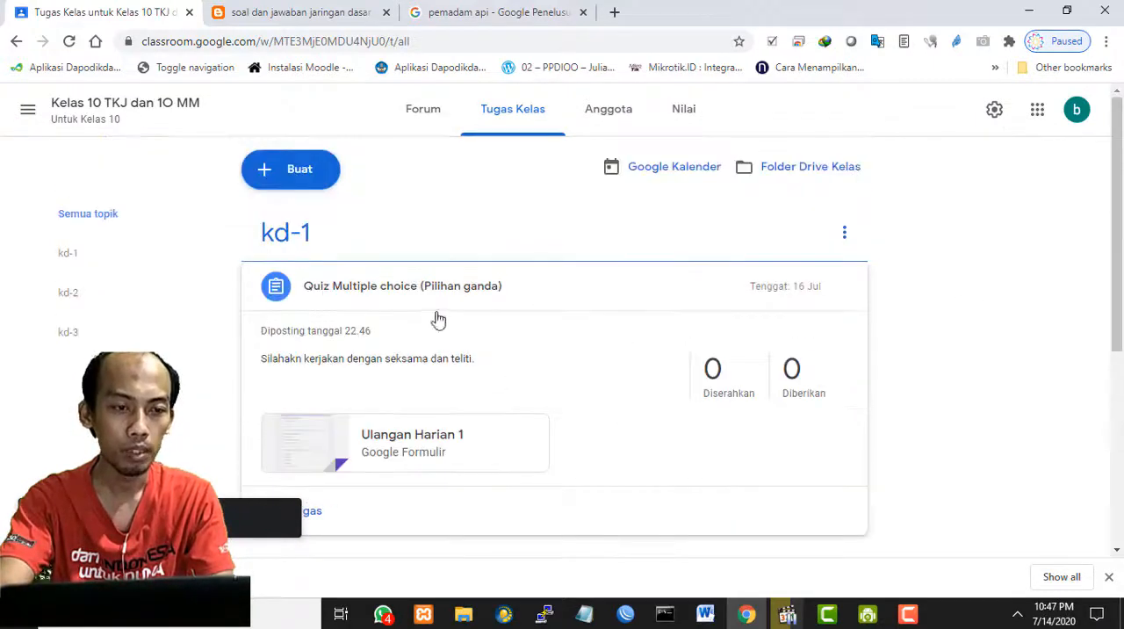
scroll(808, 373, down, 1)
scroll(605, 333, up, 1)
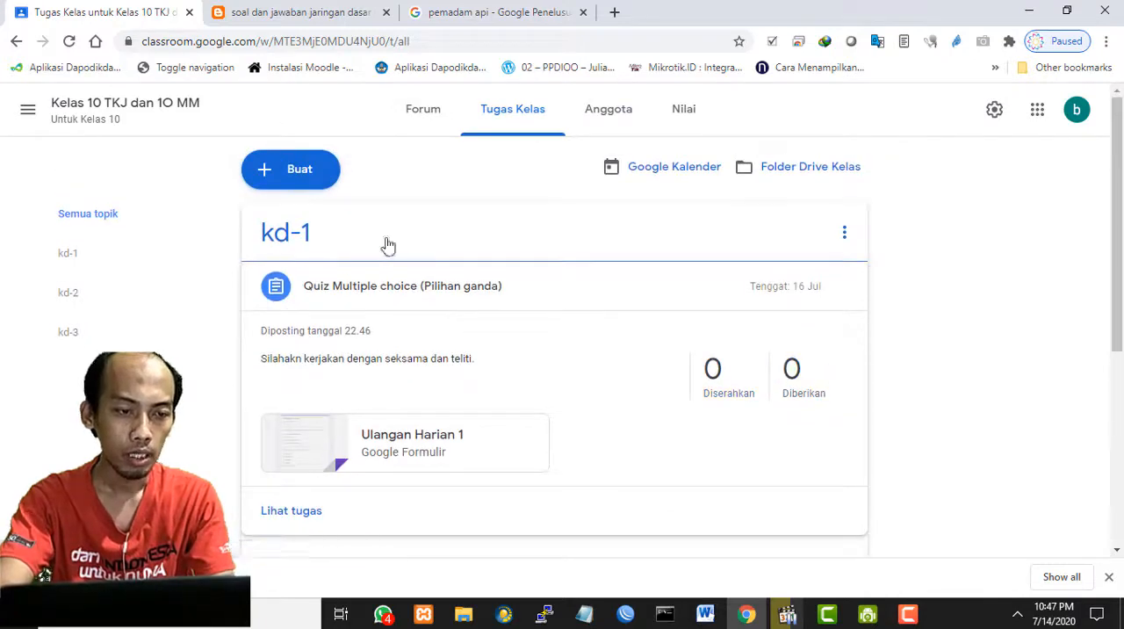
scroll(614, 399, down, 2)
scroll(617, 399, up, 1)
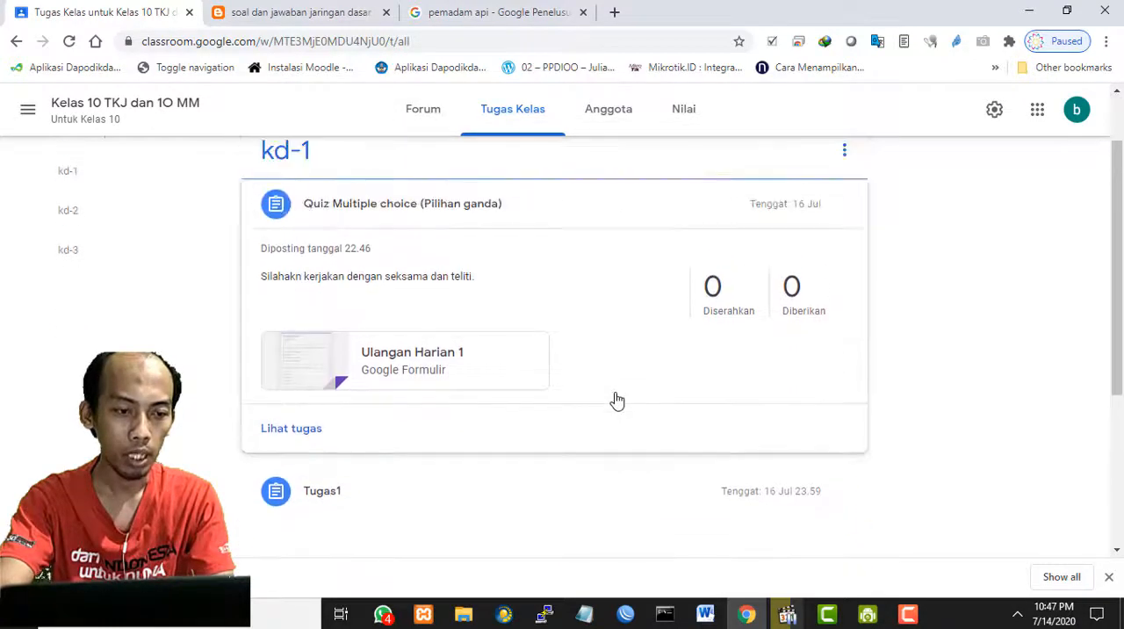
click(363, 216)
click(373, 211)
click(376, 211)
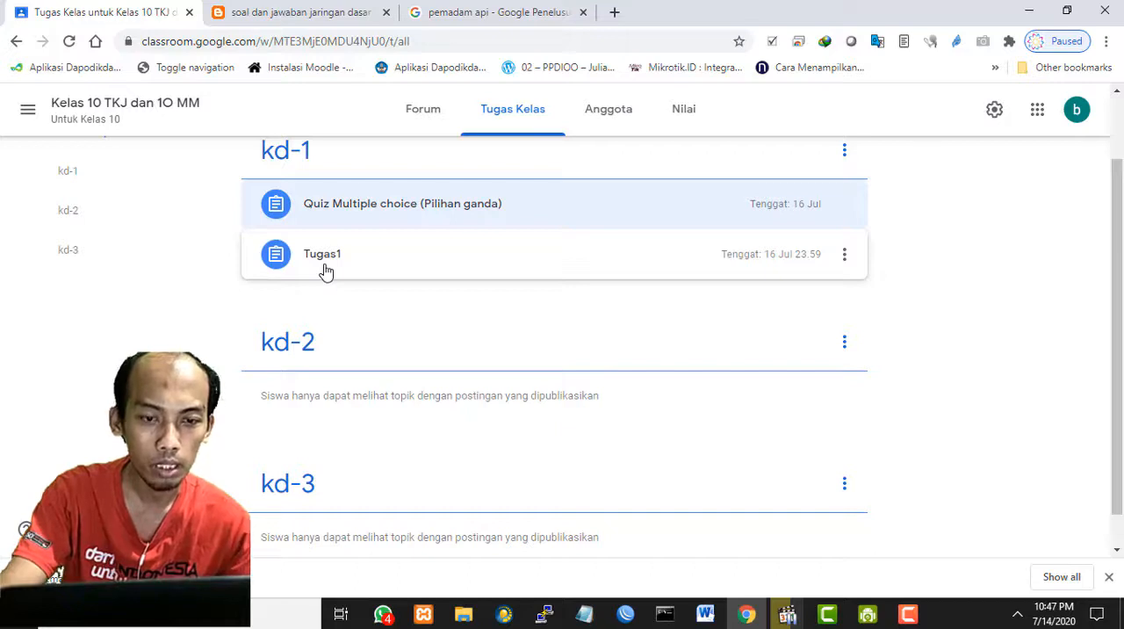
scroll(324, 269, up, 1)
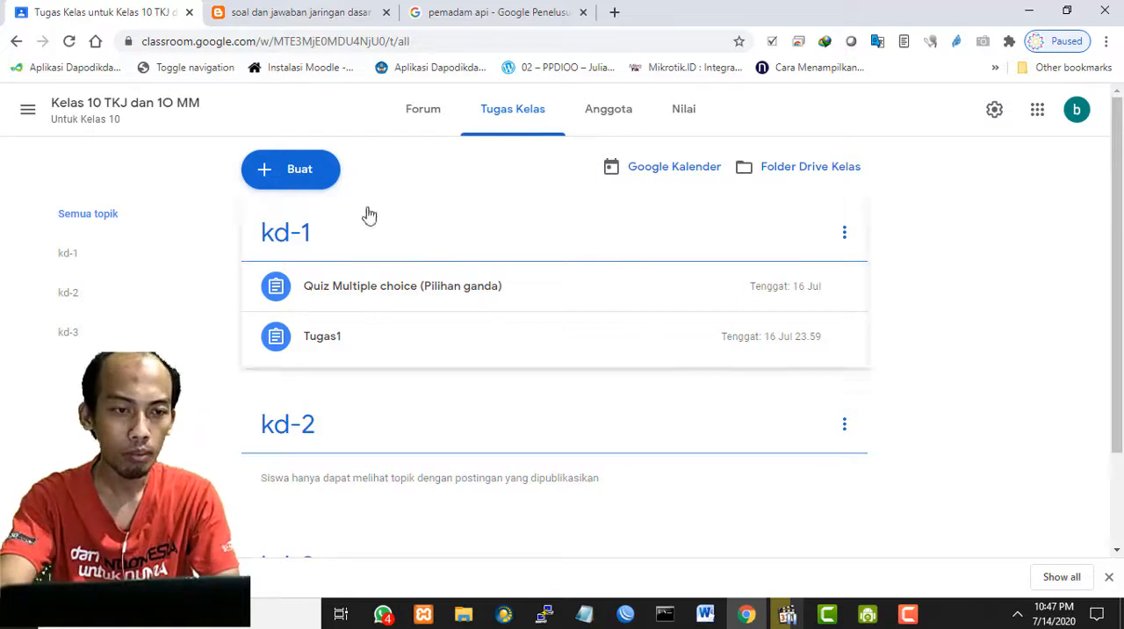
- Create a classwork question reading "Menurut anda hal apa saja yang sebaiknya siswa lakukan ketika menggunakan peralatan komputer di luar jam pelajaran?"
click(306, 176)
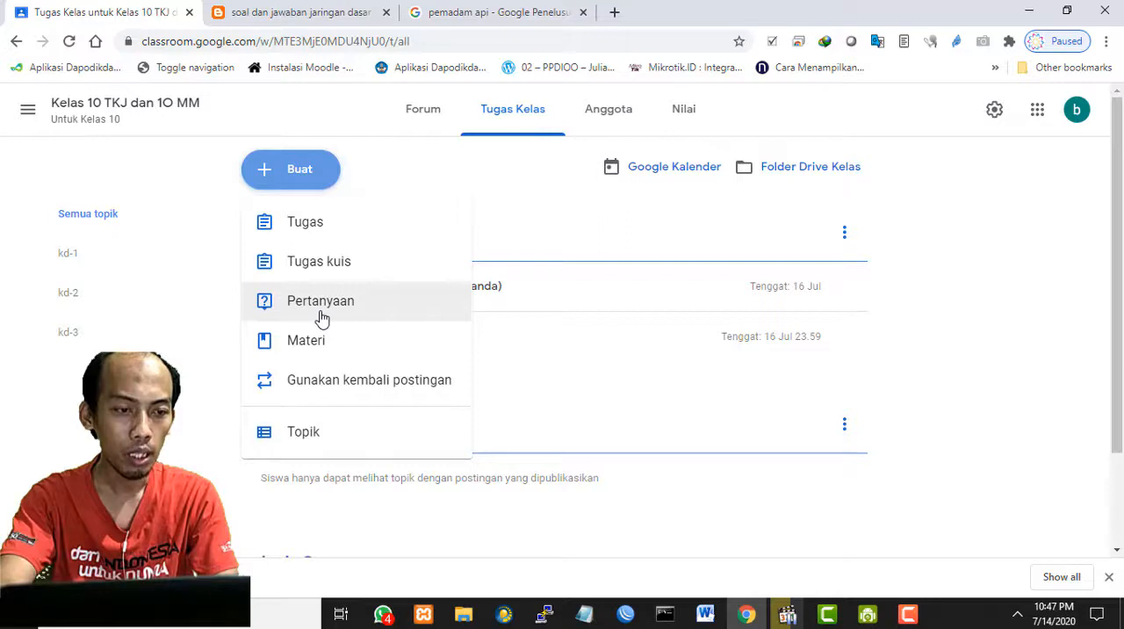
click(957, 330)
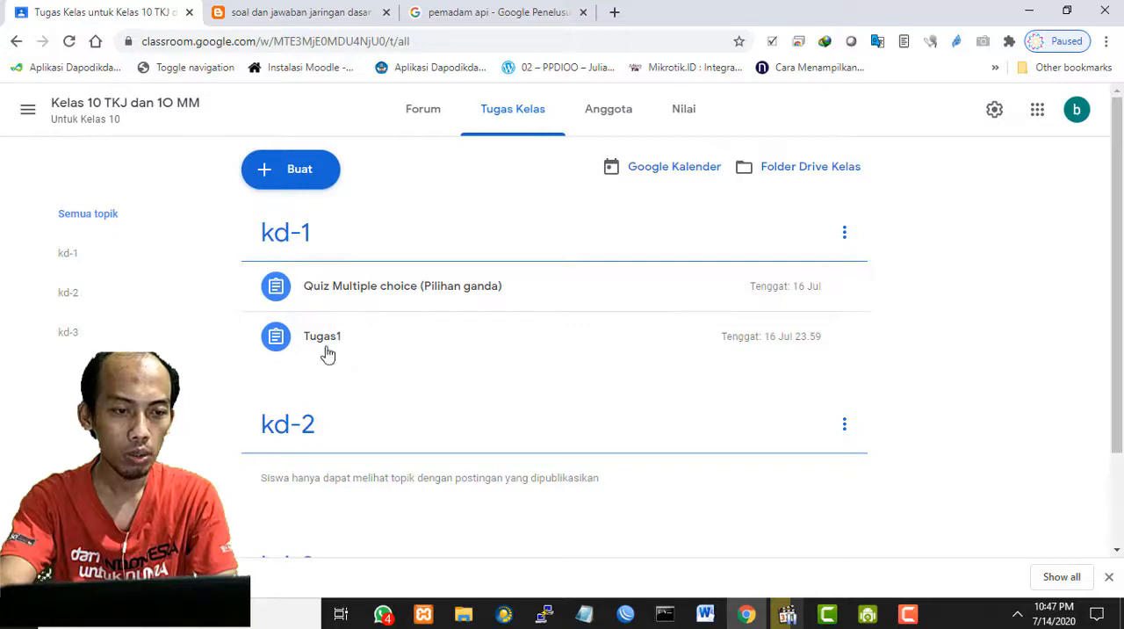
click(312, 175)
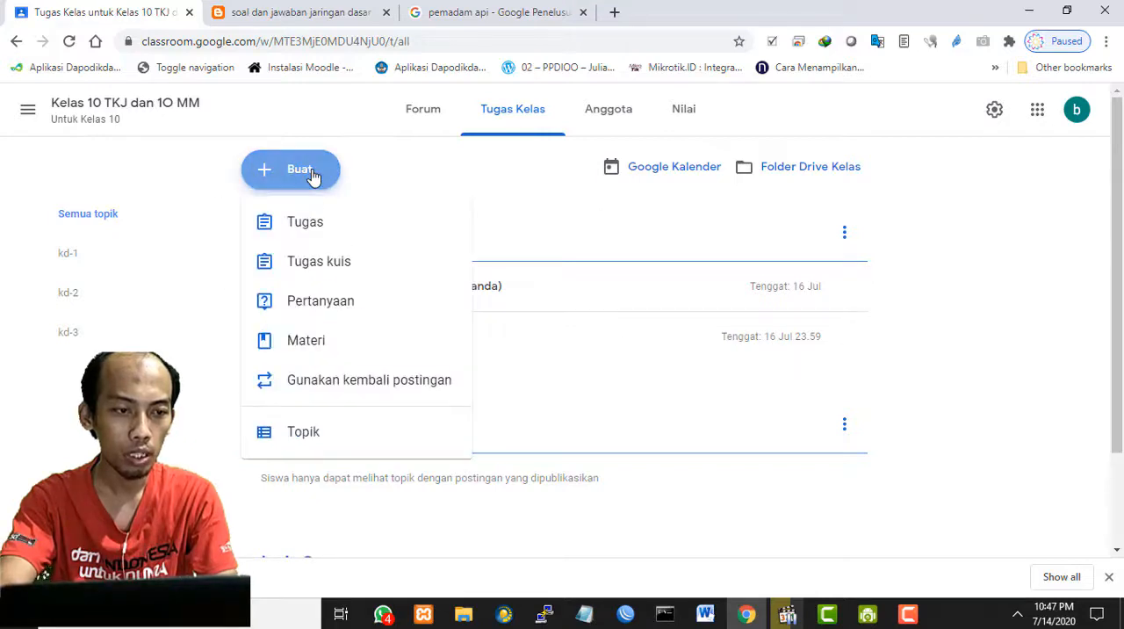
click(316, 301)
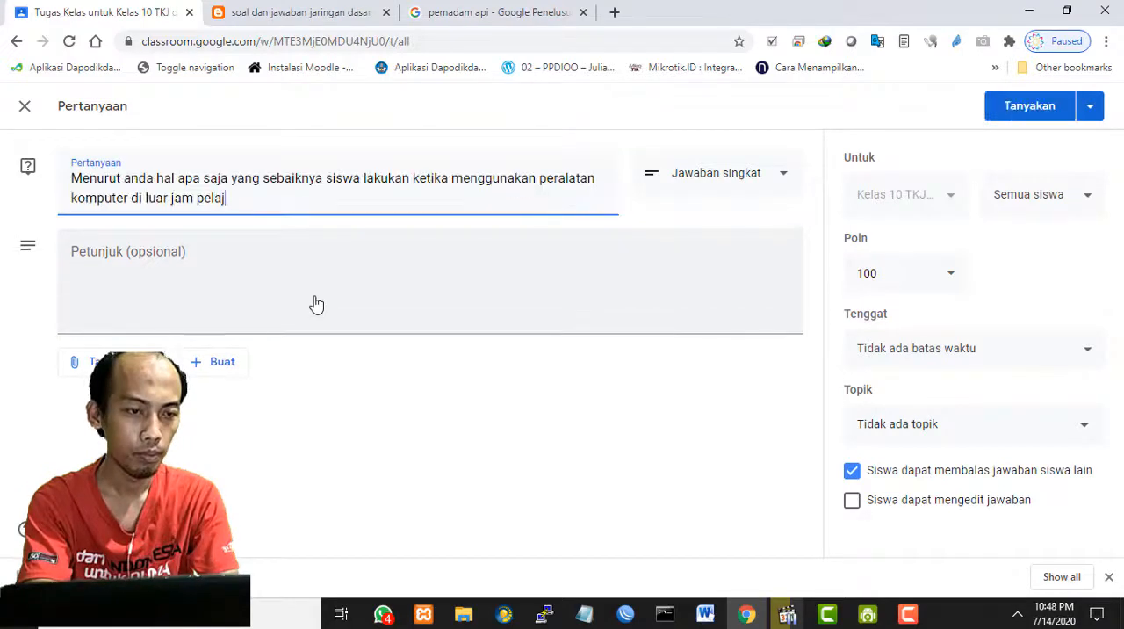
text(aran?)
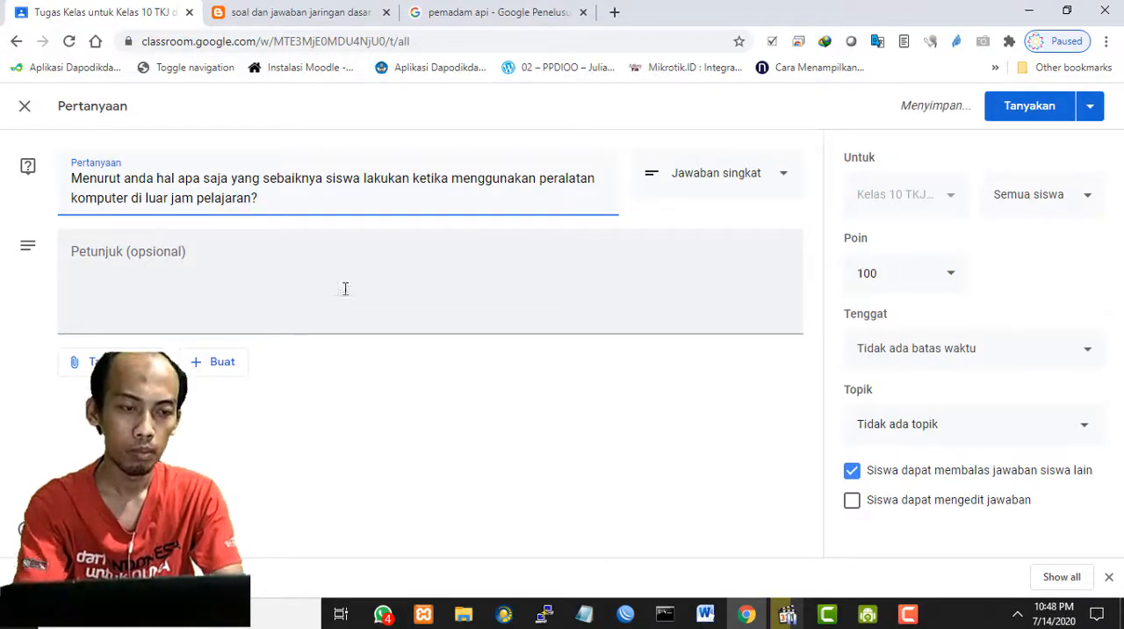
- Keep the question's answer type as Jawaban singkat and enter the instructions "silahkan berikan pendapatmu."
click(467, 288)
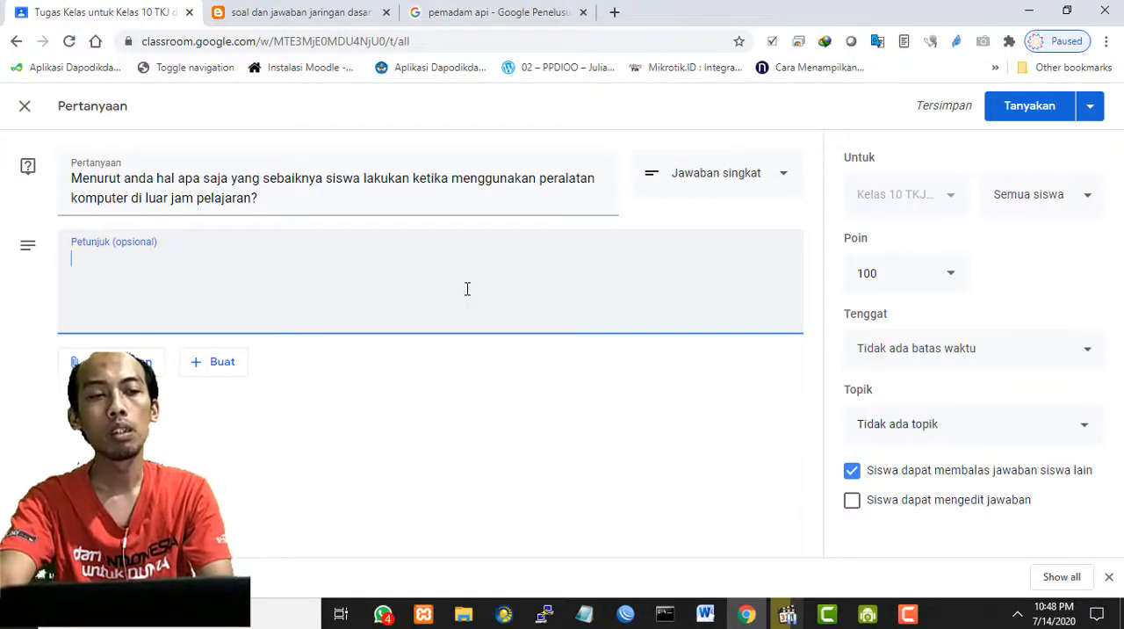
click(731, 178)
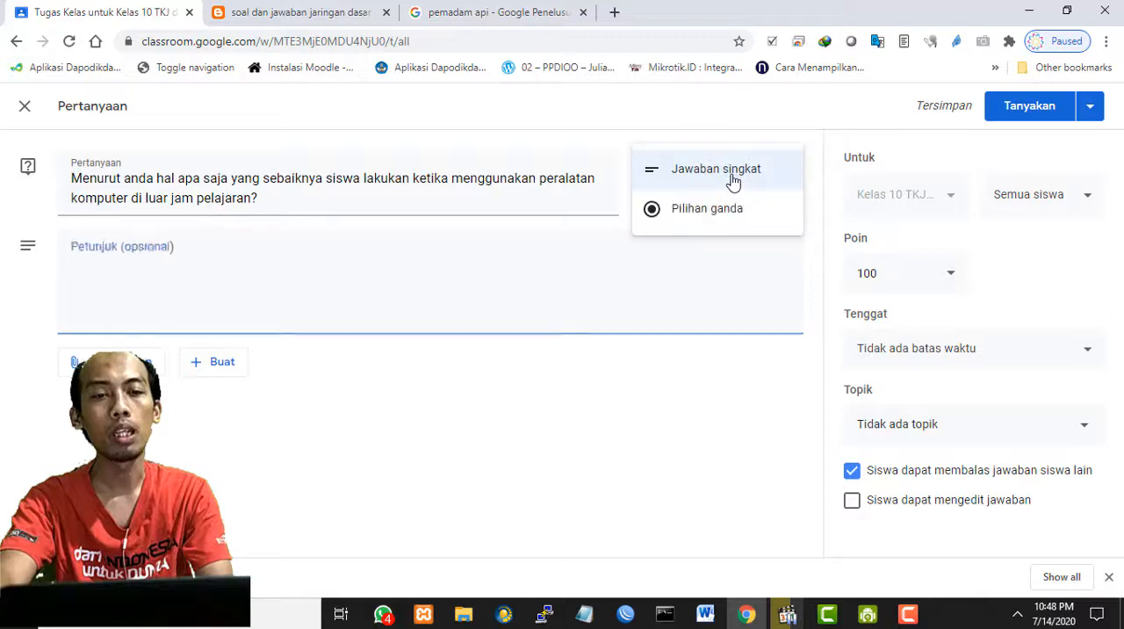
click(724, 176)
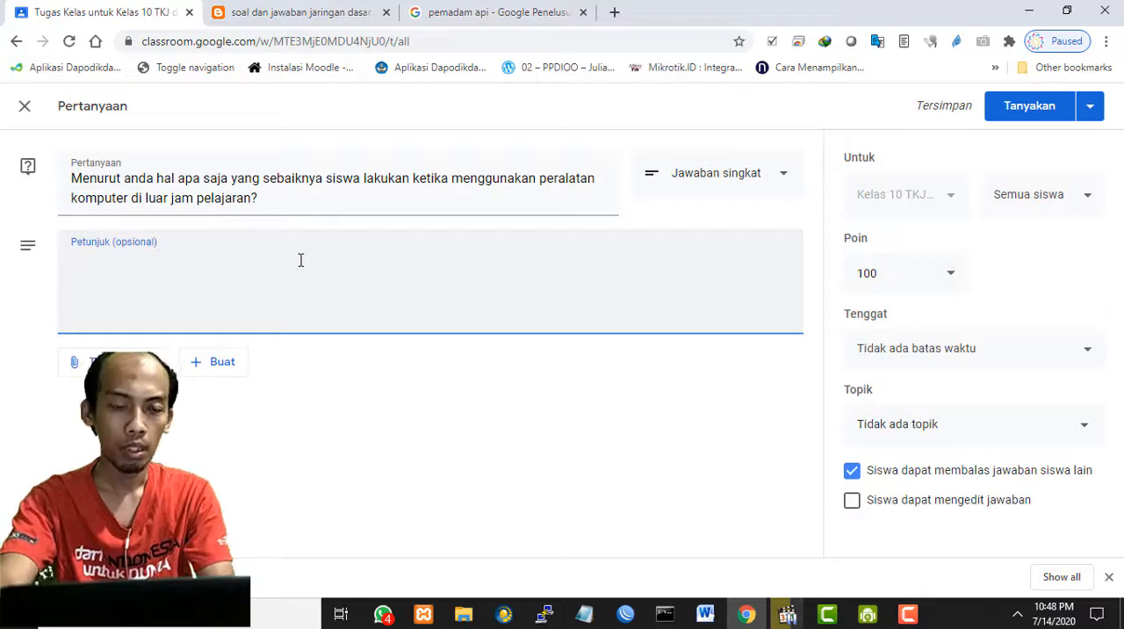
drag(260, 200, 56, 173)
click(471, 299)
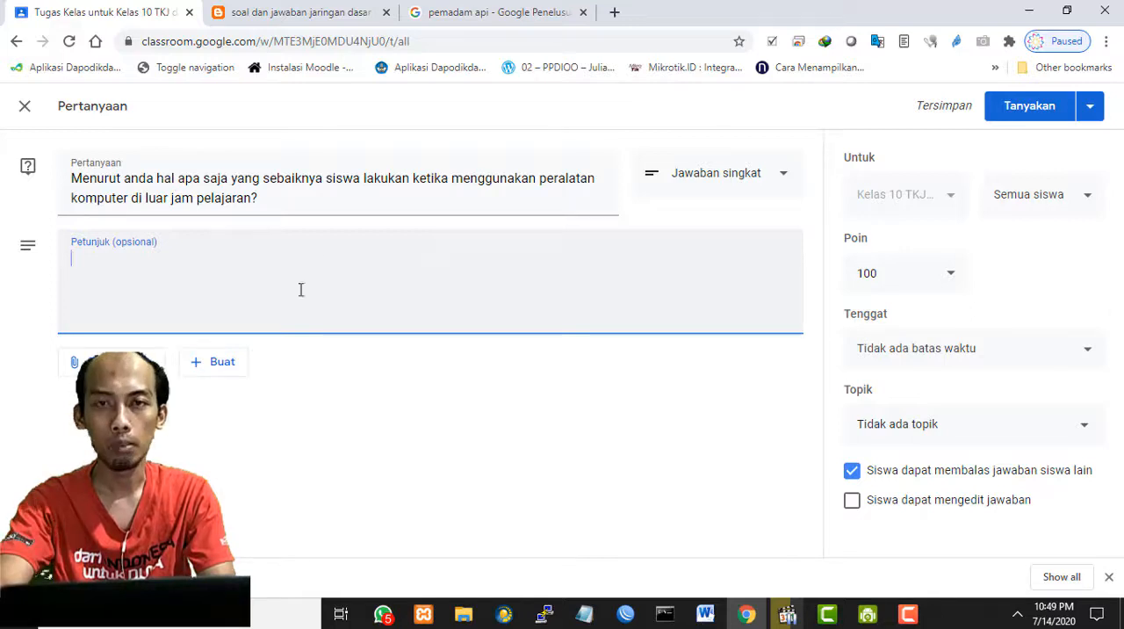
click(458, 241)
click(453, 271)
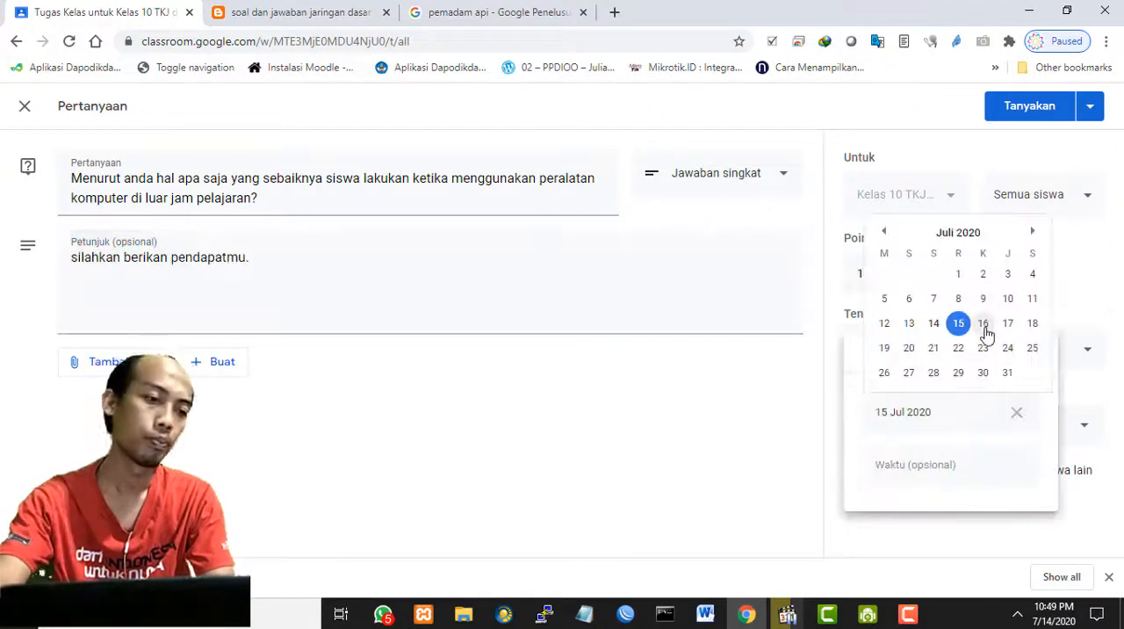
- Set the question's due date to 16 Jul 2020 without a time and file it under the topic kd-1
click(986, 329)
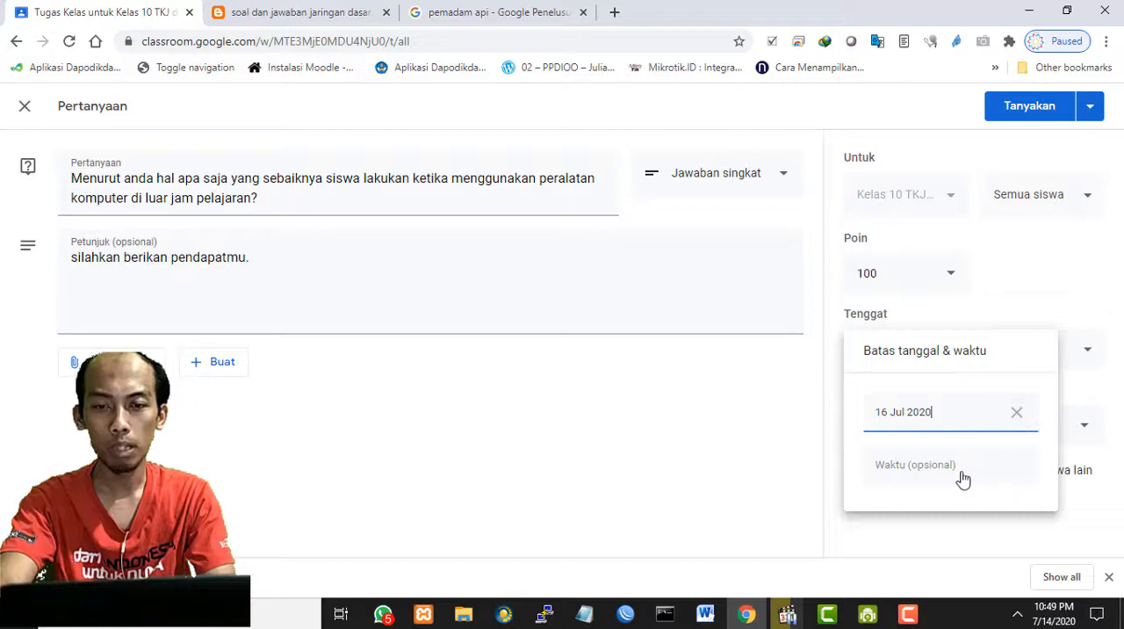
click(1009, 330)
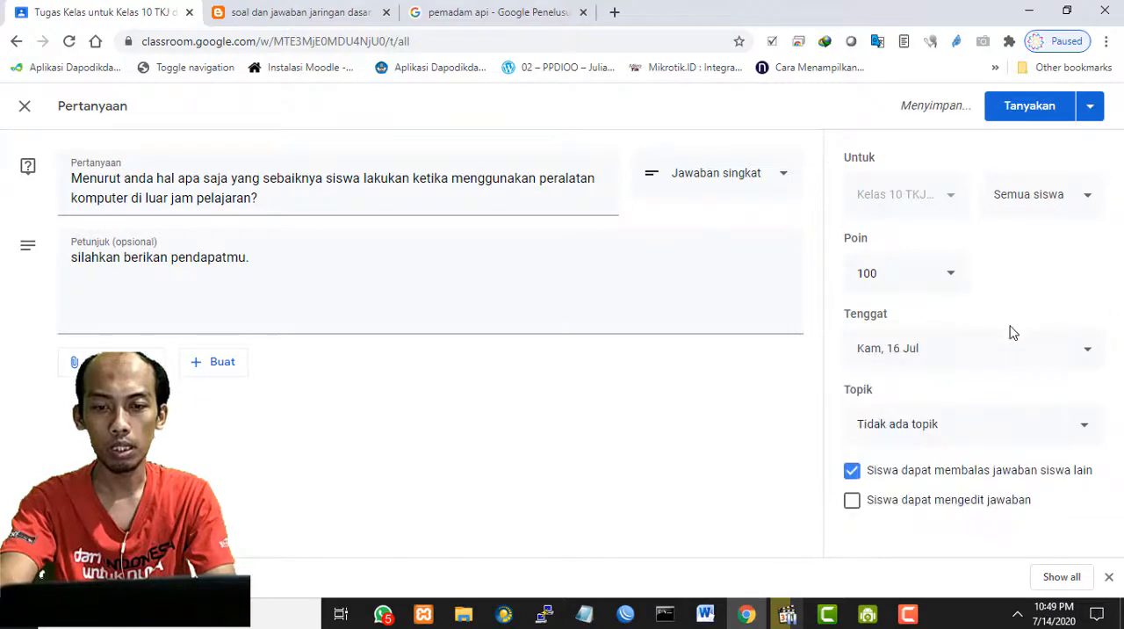
click(959, 427)
click(905, 444)
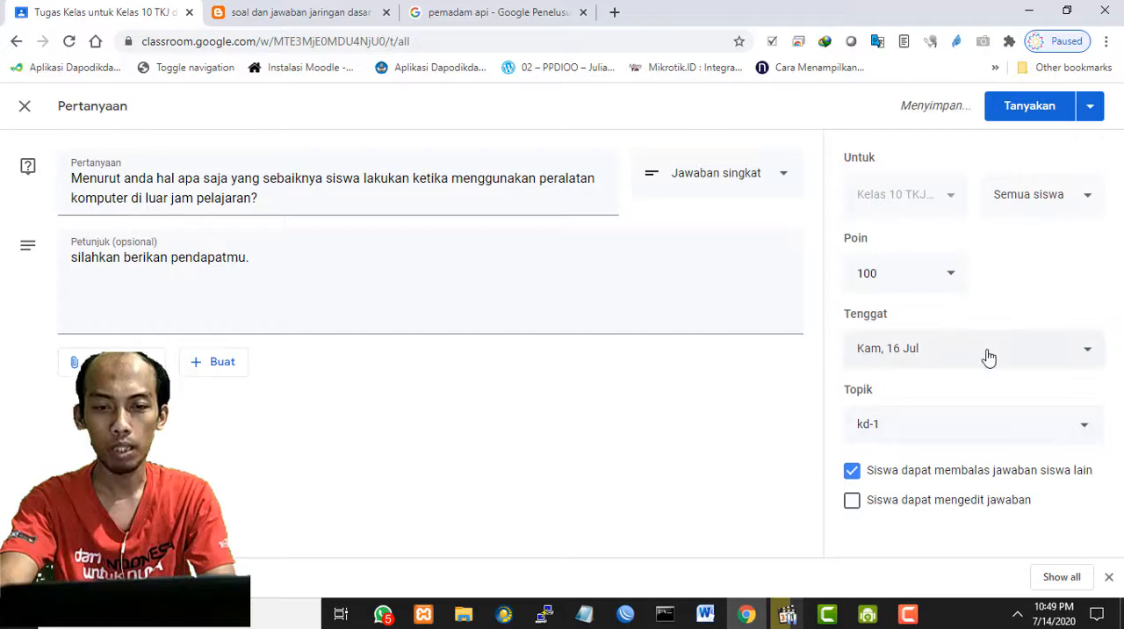
- Post the question to the students and look over the topics in the classwork list
click(1025, 109)
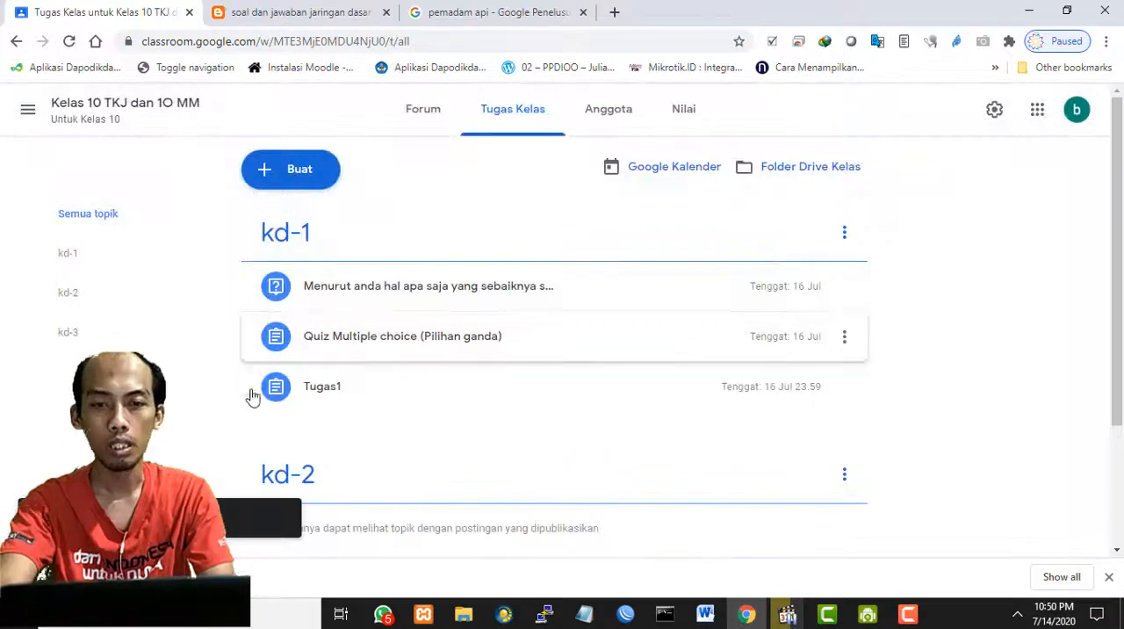
scroll(391, 381, down, 2)
scroll(391, 381, up, 2)
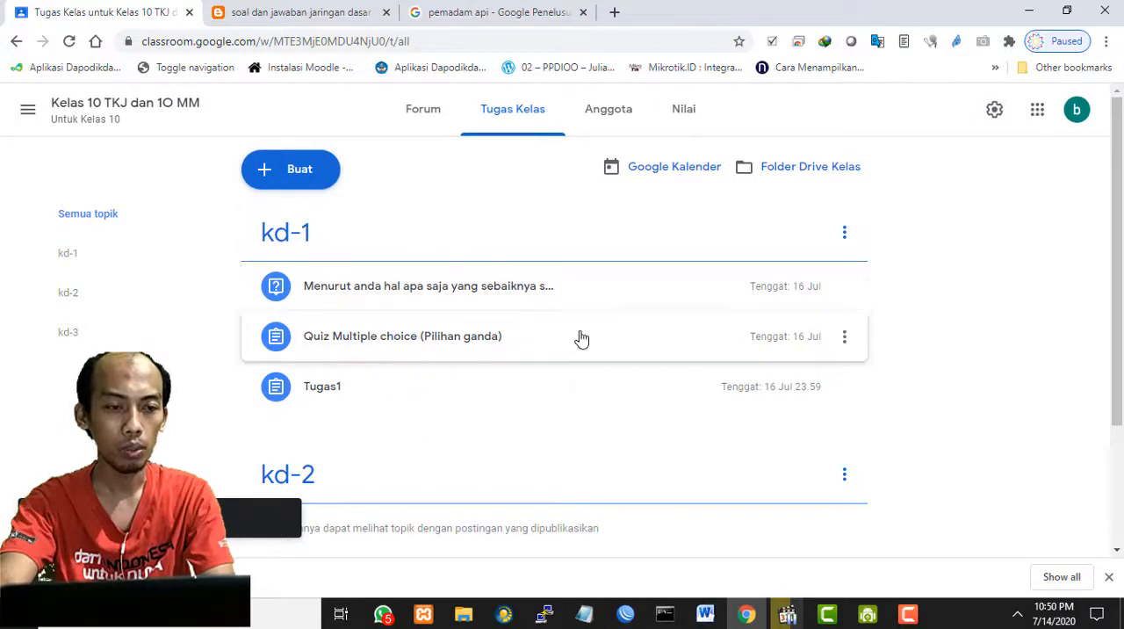
scroll(567, 377, down, 2)
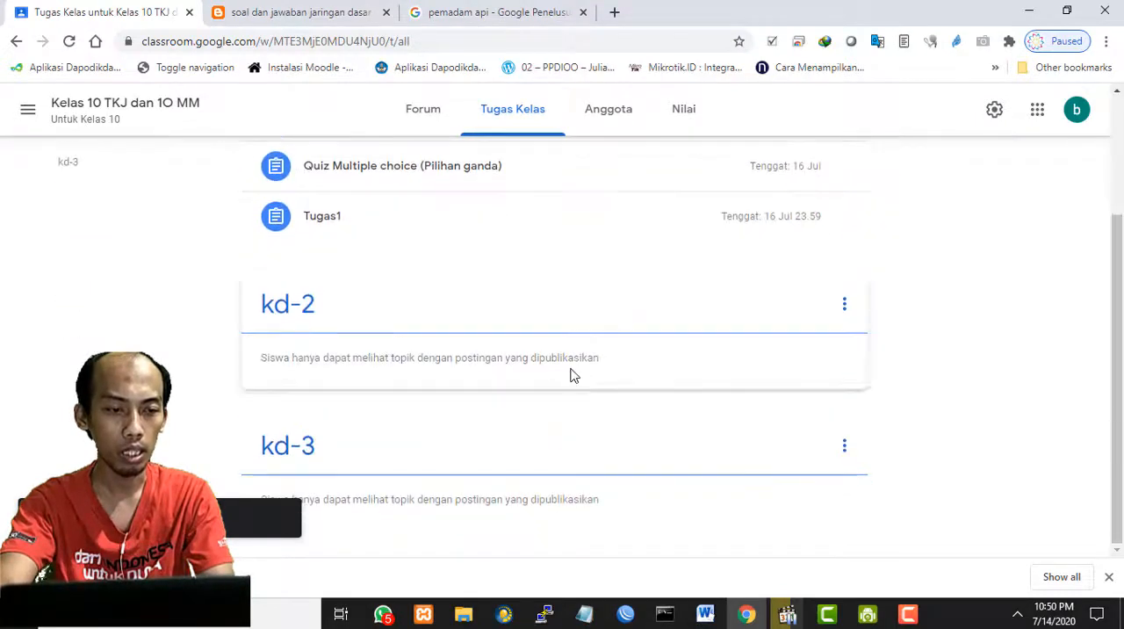
scroll(569, 376, up, 2)
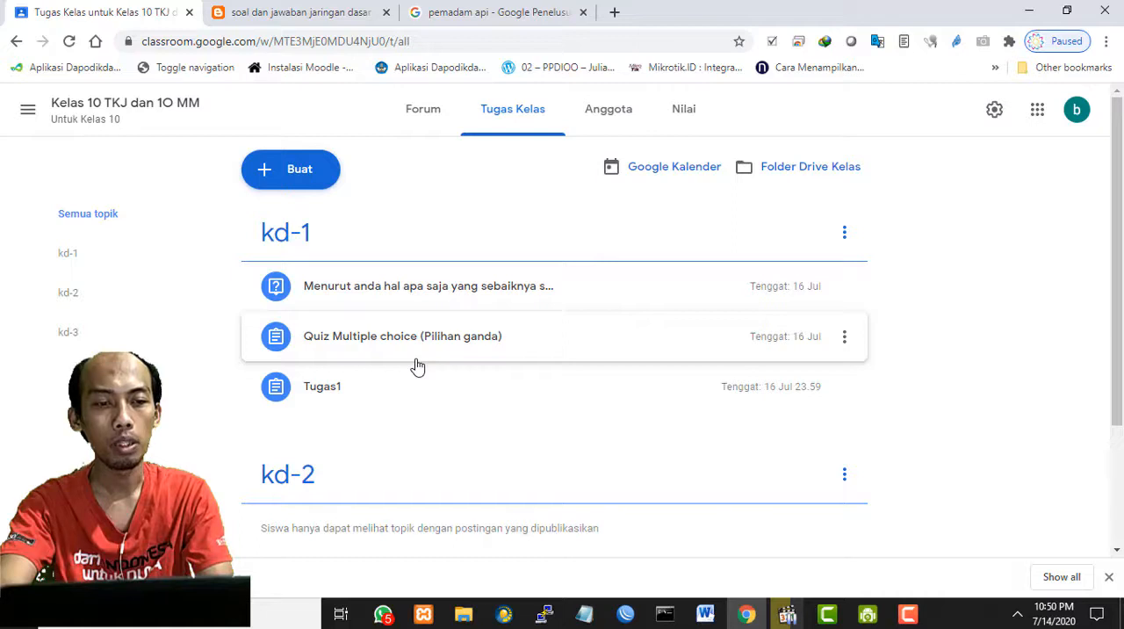
- Create a material titled "Materi 1 KD.3.1 Menerapkan K3LH" with the description "Silahkankan pelajari materi kali ini dengan seksama."
click(294, 186)
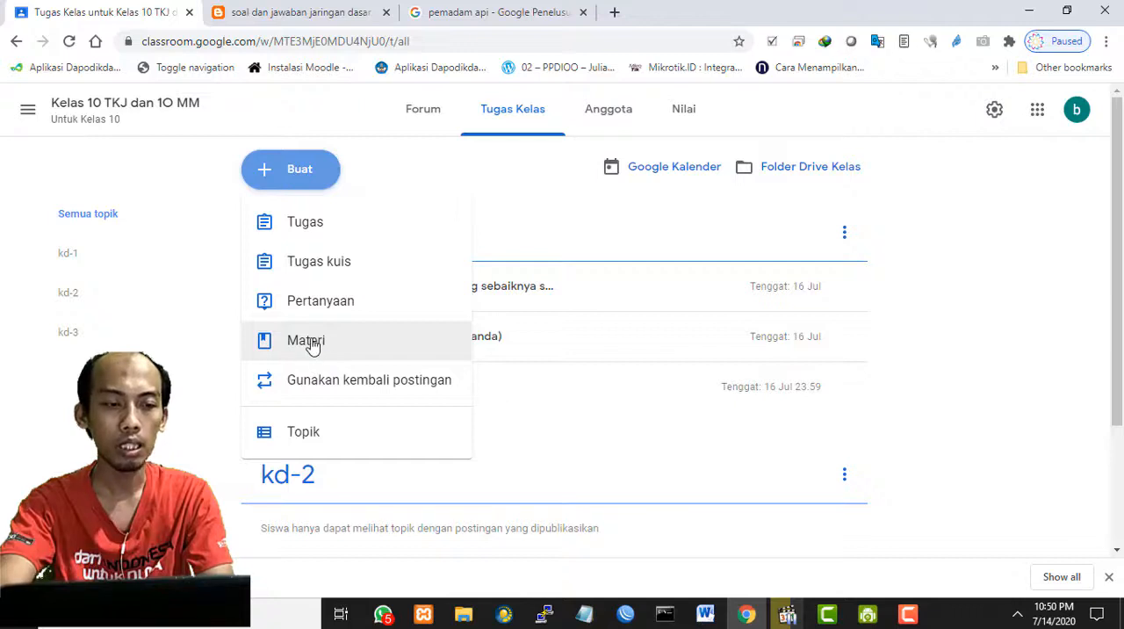
click(360, 351)
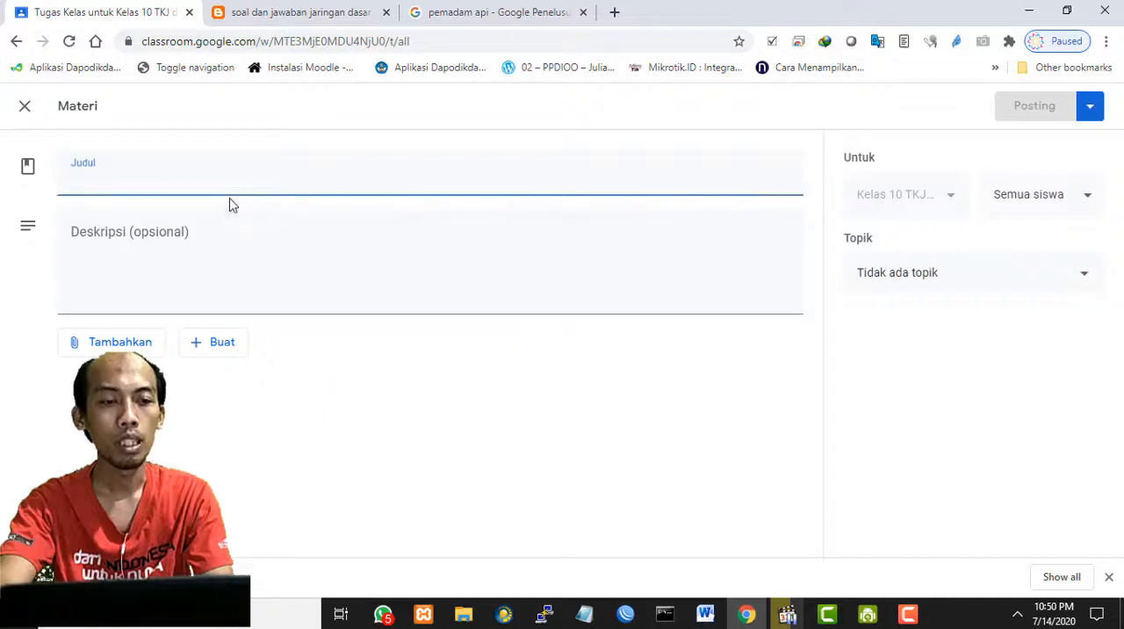
text(Materi)
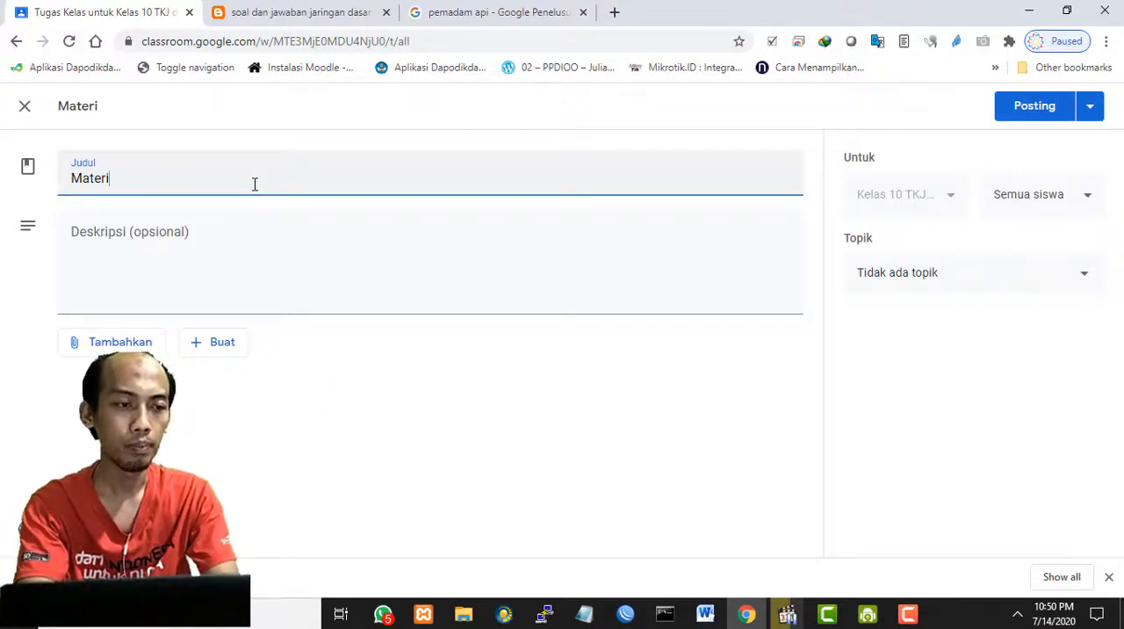
text( 1 KD.3.1 Menerapkan K3LH)
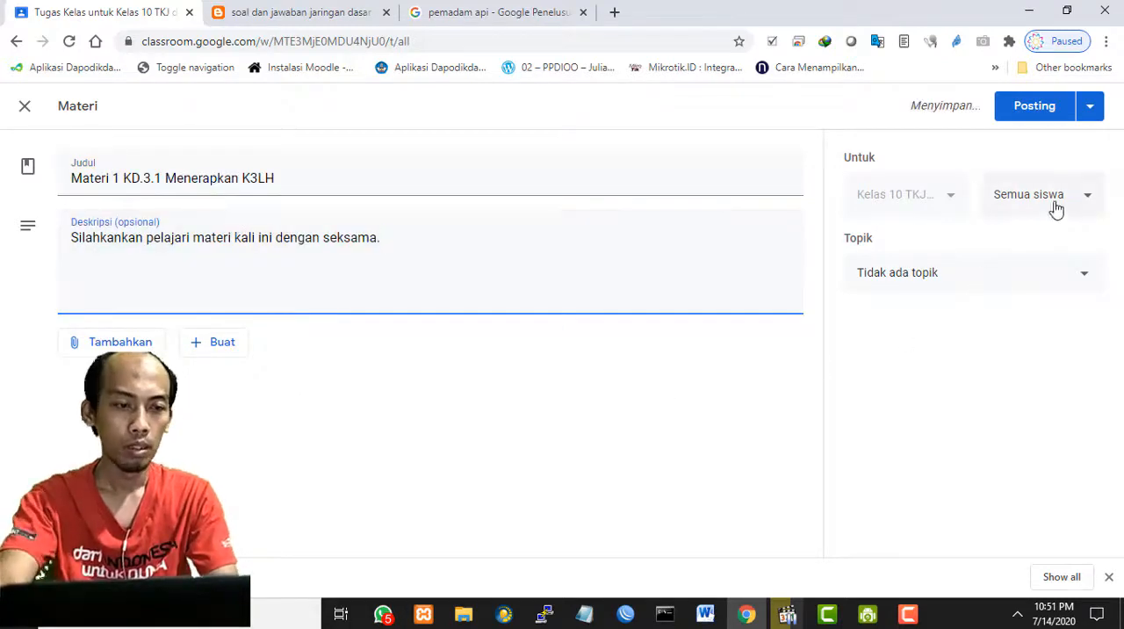
- Examine the options for attaching existing items and for creating new files in the material
click(490, 397)
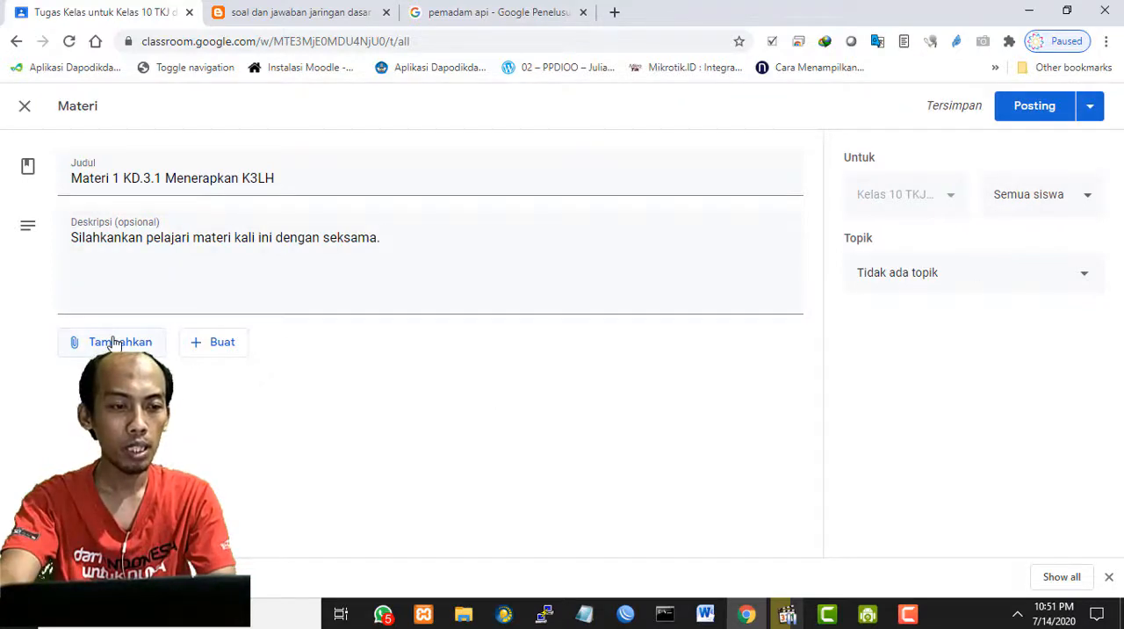
click(182, 267)
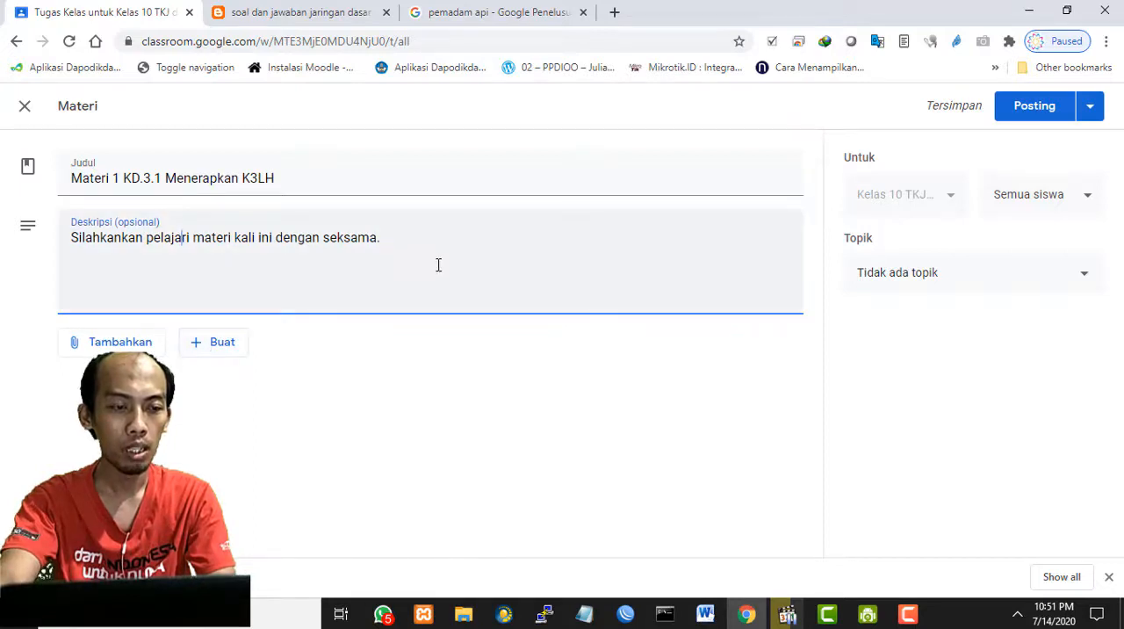
click(209, 351)
click(480, 335)
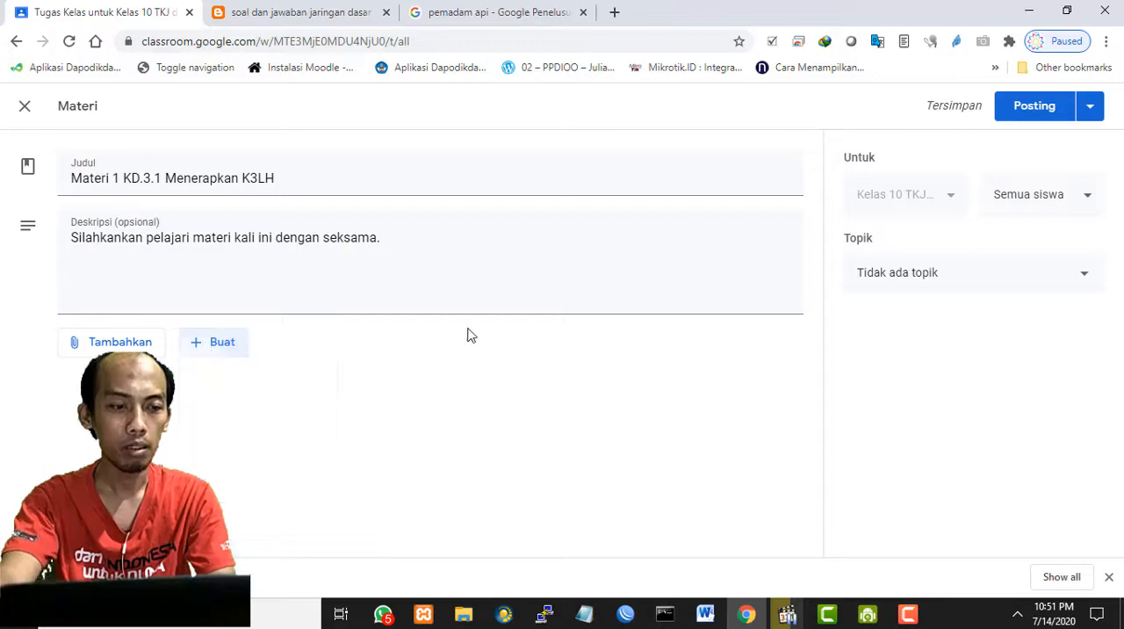
click(198, 351)
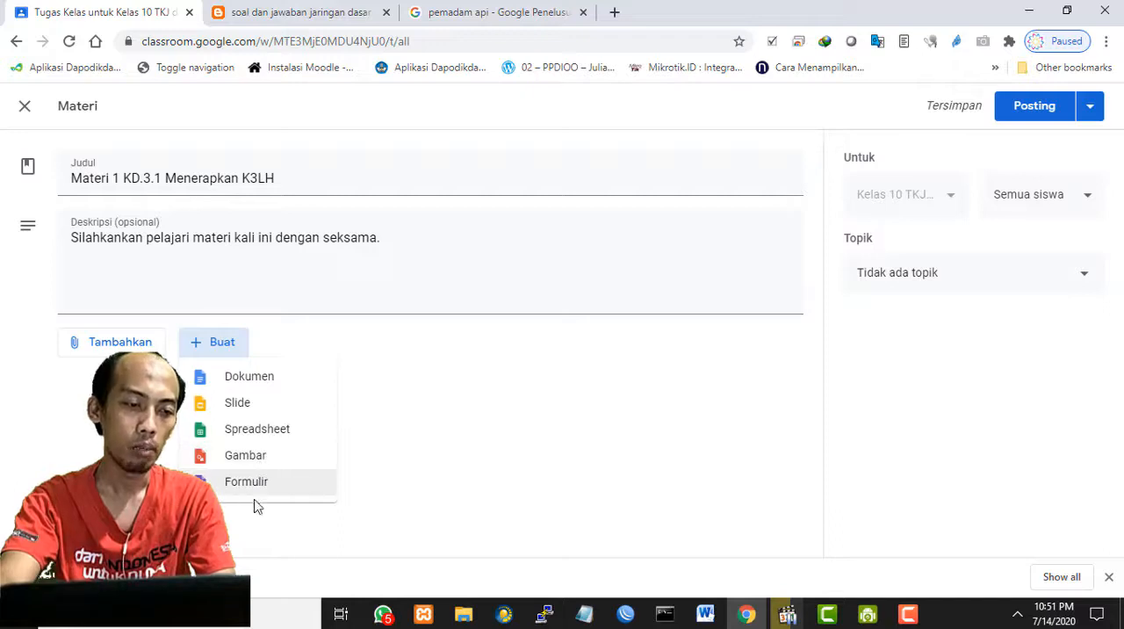
click(467, 429)
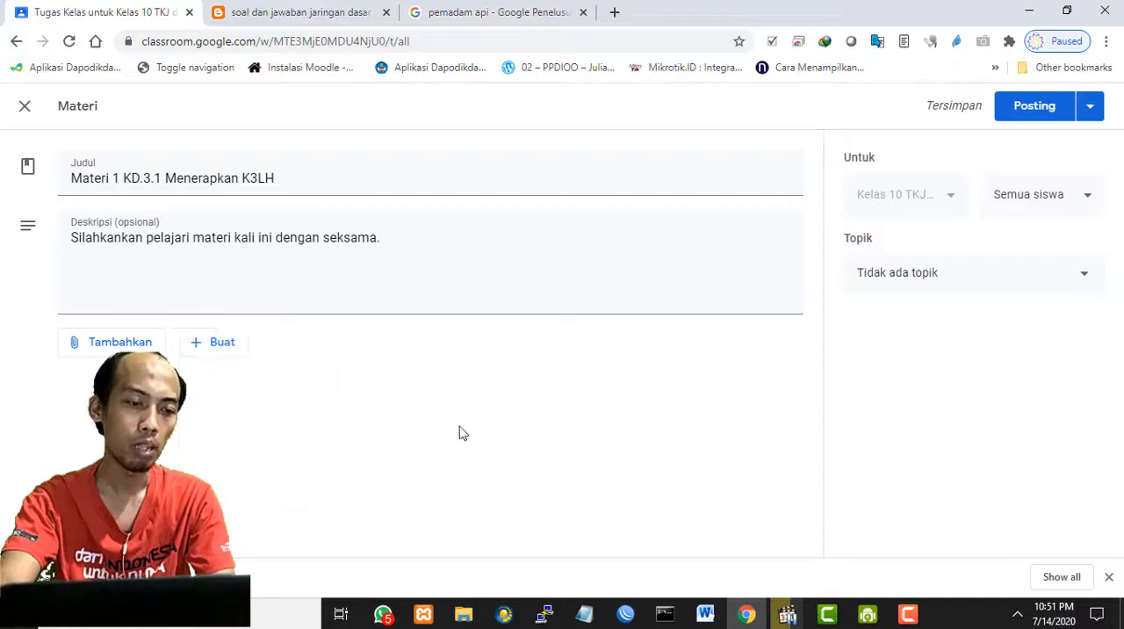
click(231, 348)
click(549, 393)
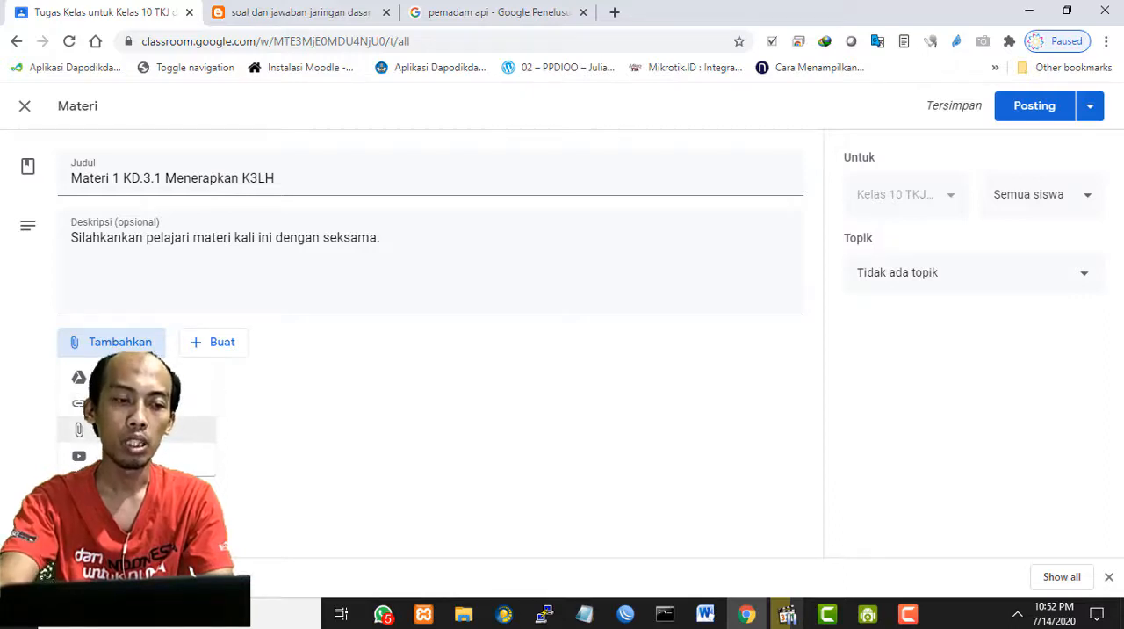
click(485, 411)
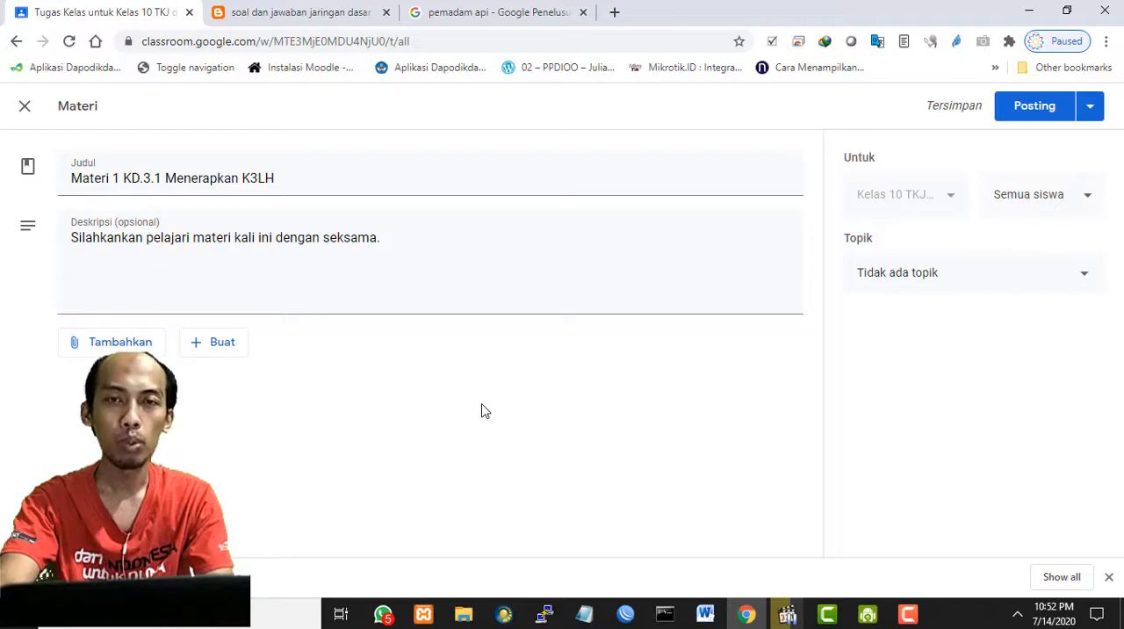
click(217, 349)
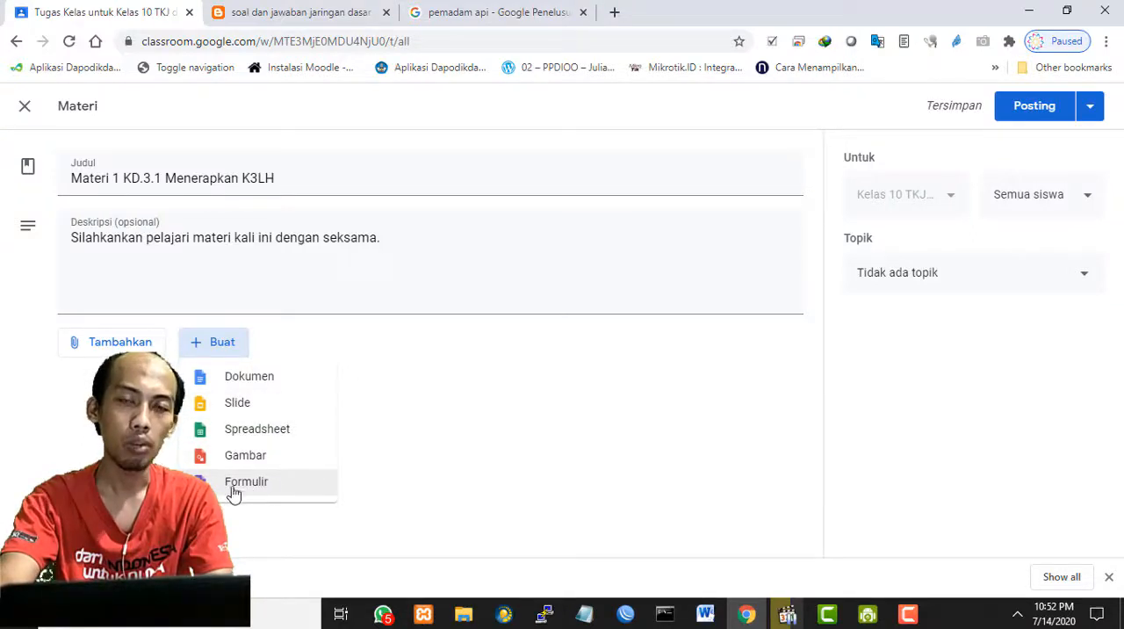
click(506, 404)
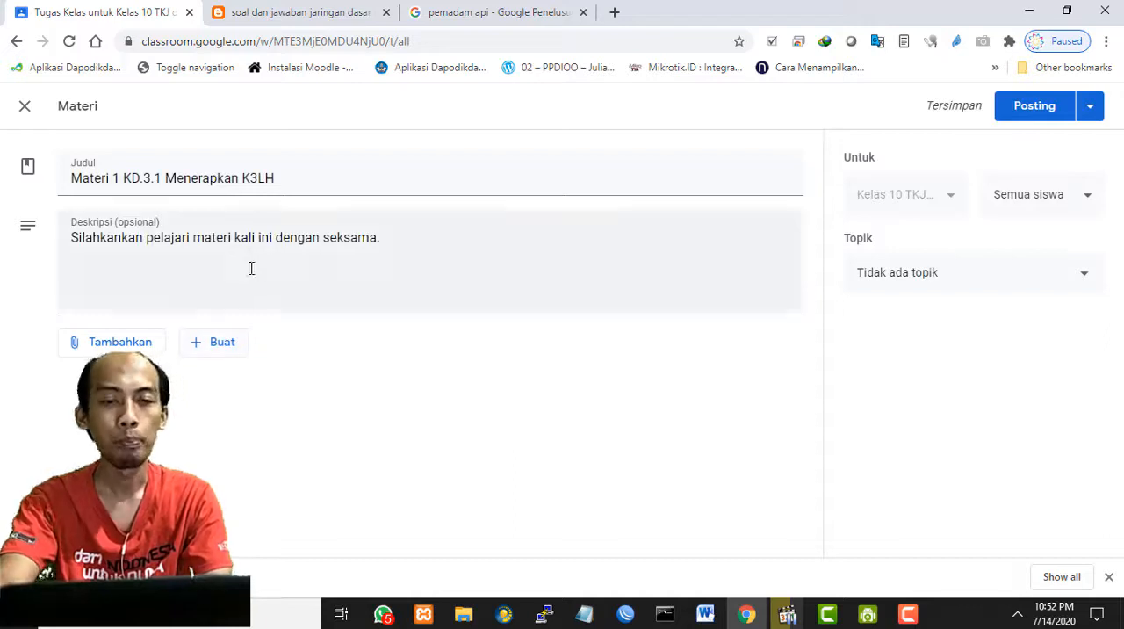
click(140, 268)
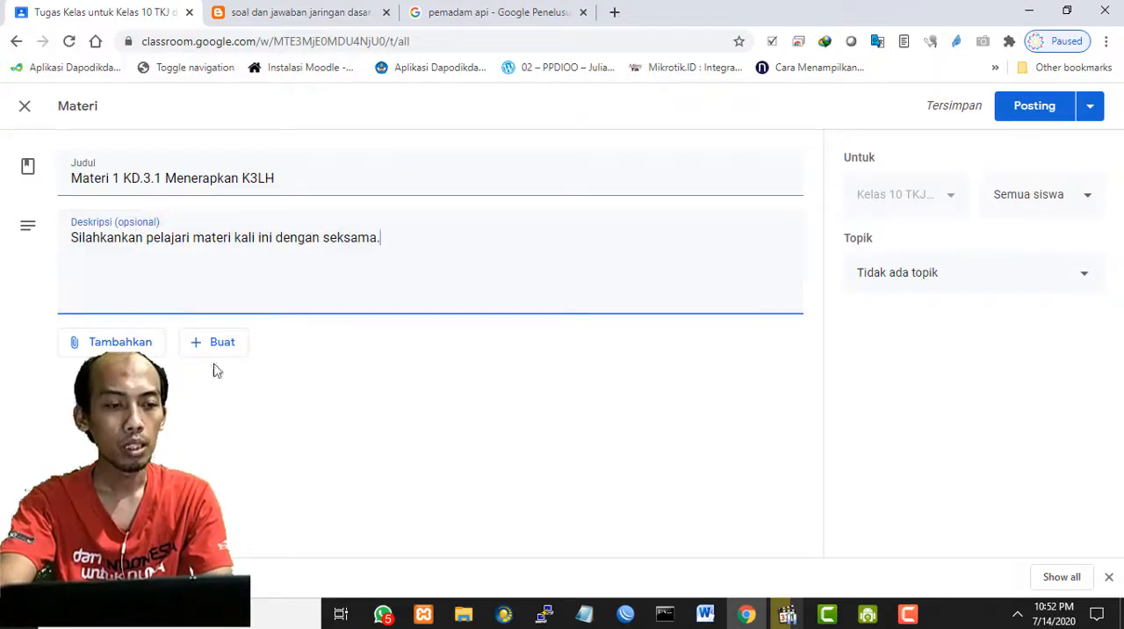
- Upload the file Perakitan Komputer Sem1.pdf from the Semester 1 folder and attach it to the material
click(123, 346)
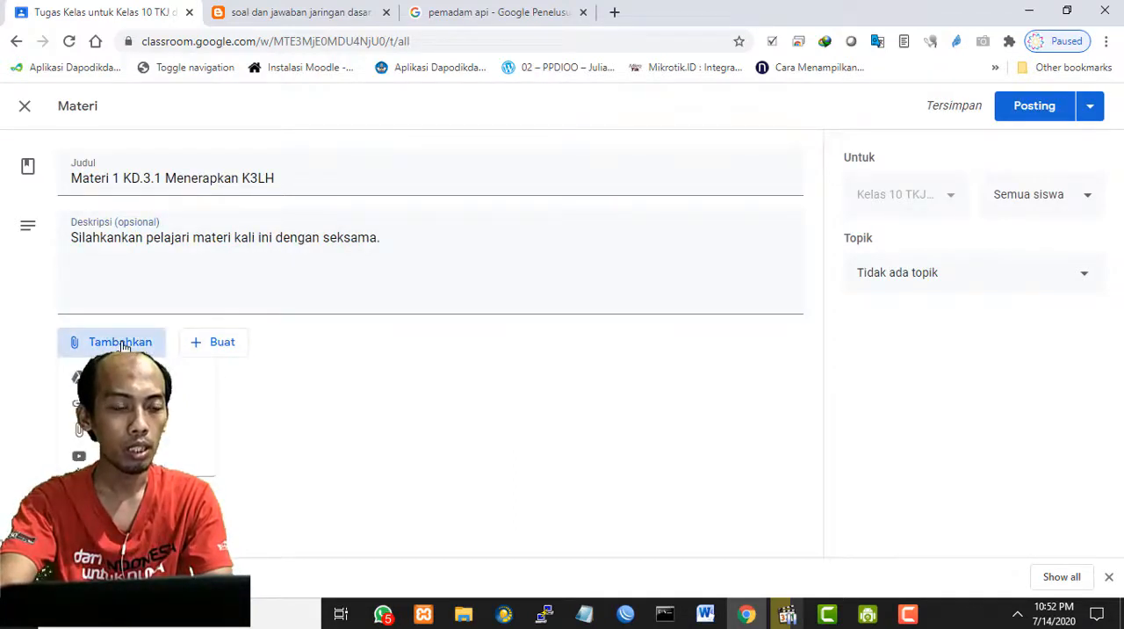
click(193, 430)
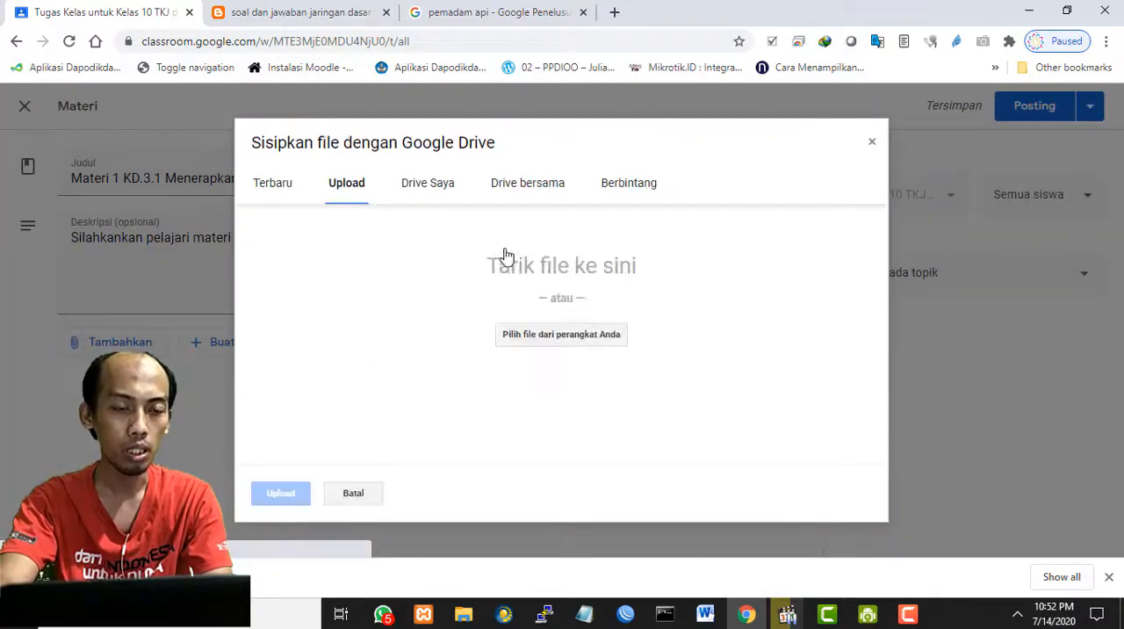
click(546, 343)
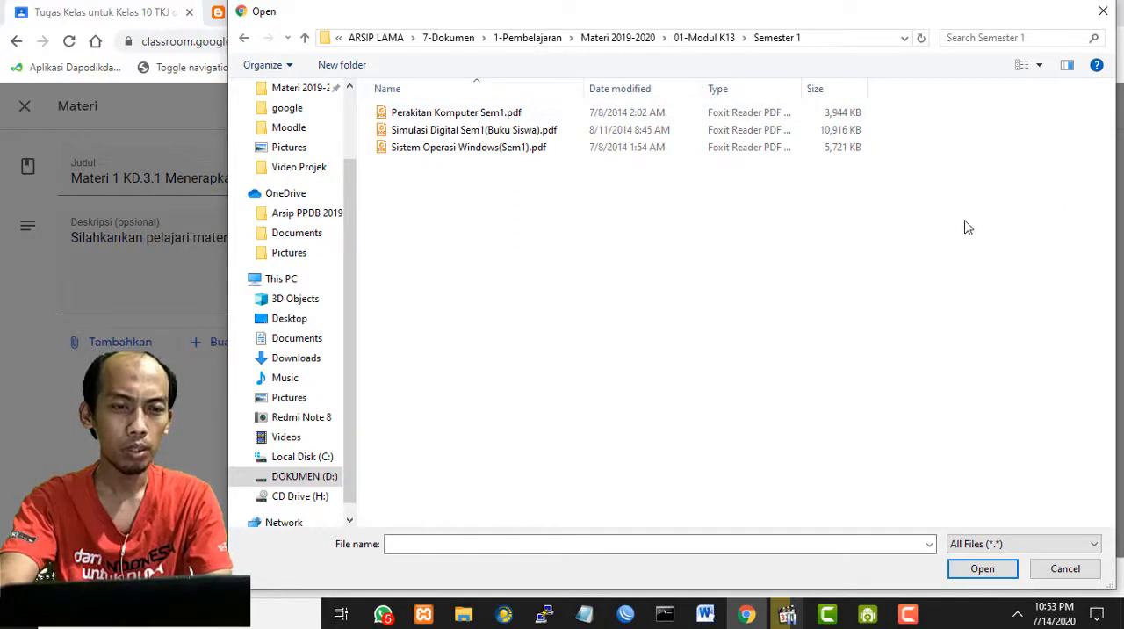
click(508, 114)
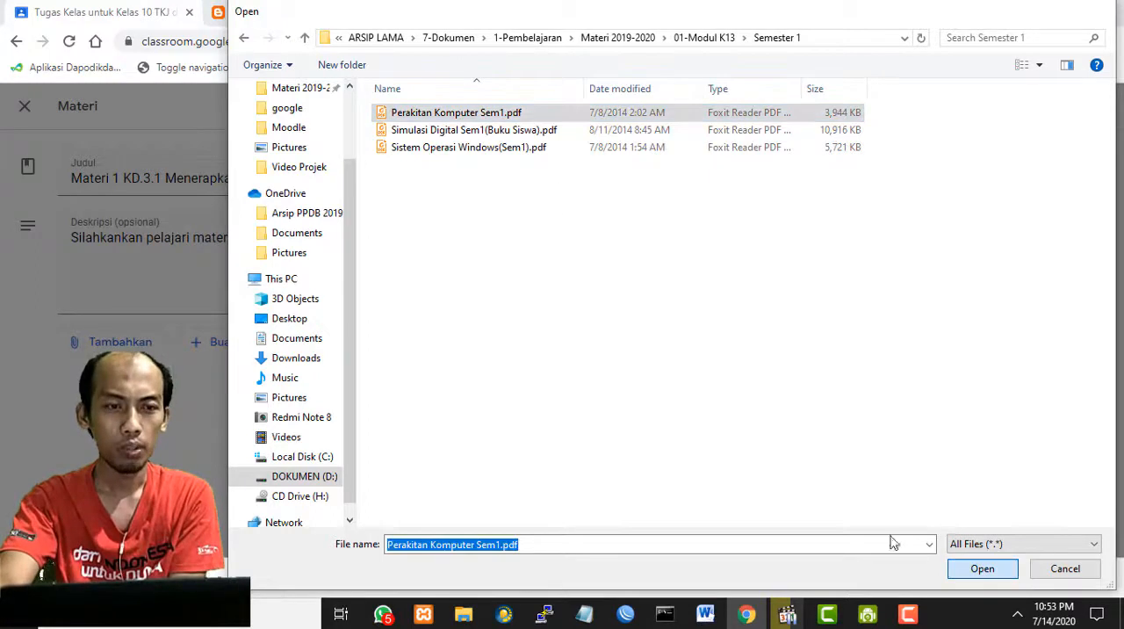
click(980, 570)
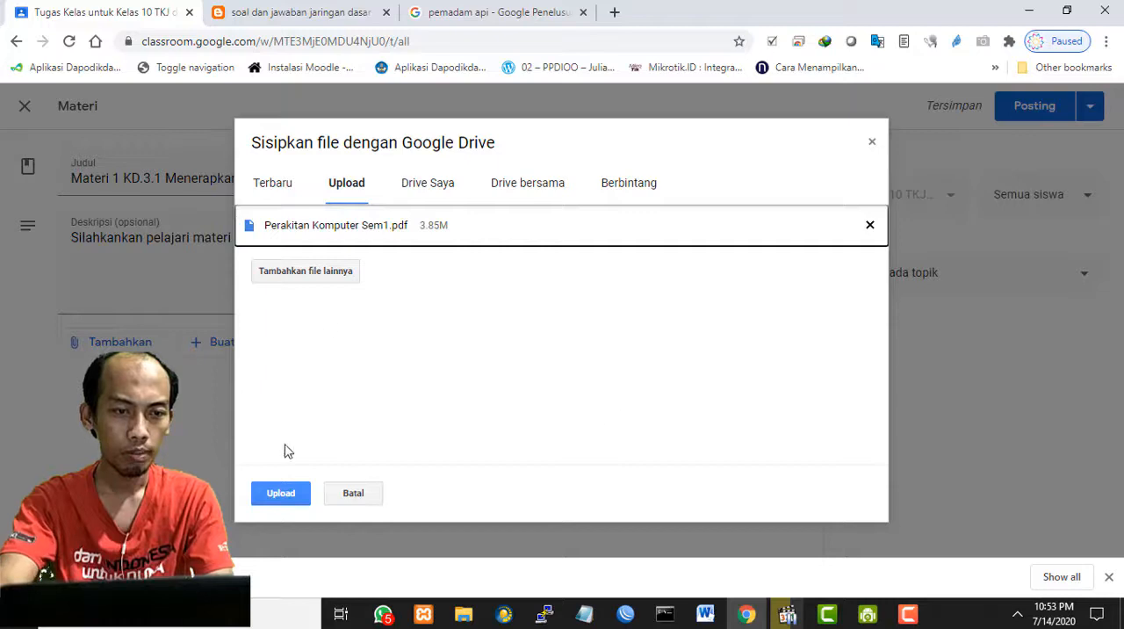
click(277, 499)
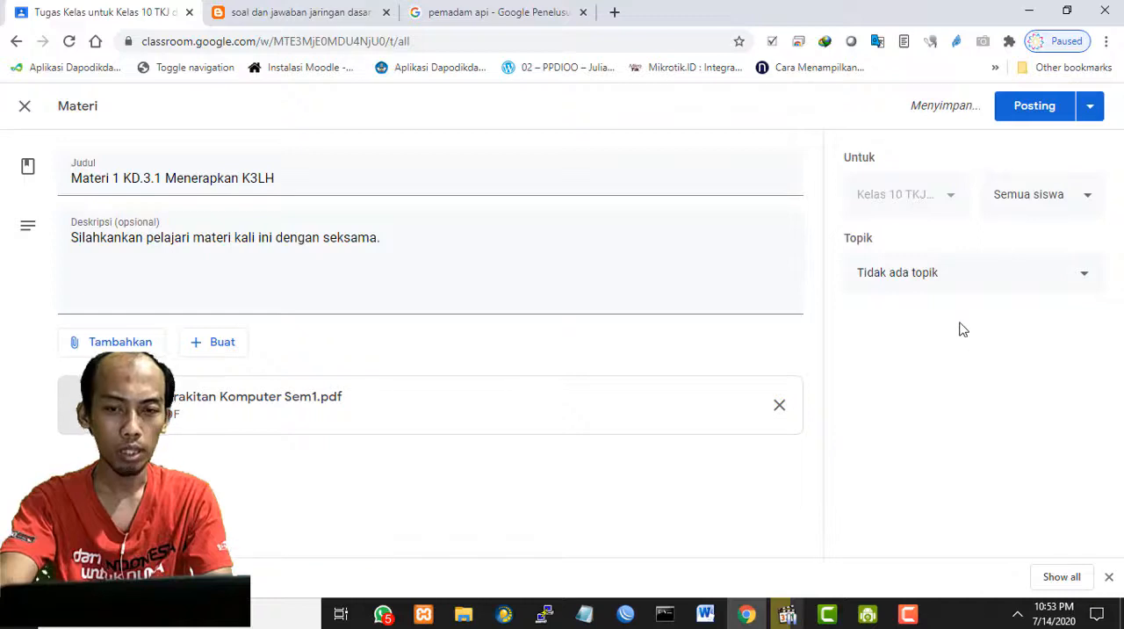
- File the material under the topic kd-1 and post it to all students
click(972, 279)
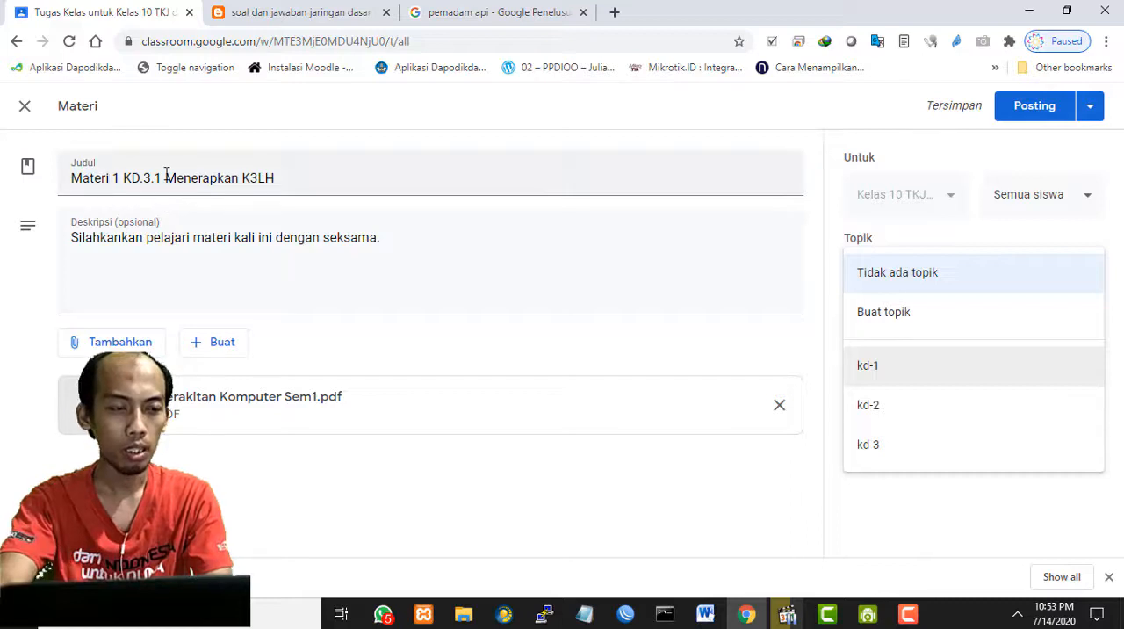
click(922, 371)
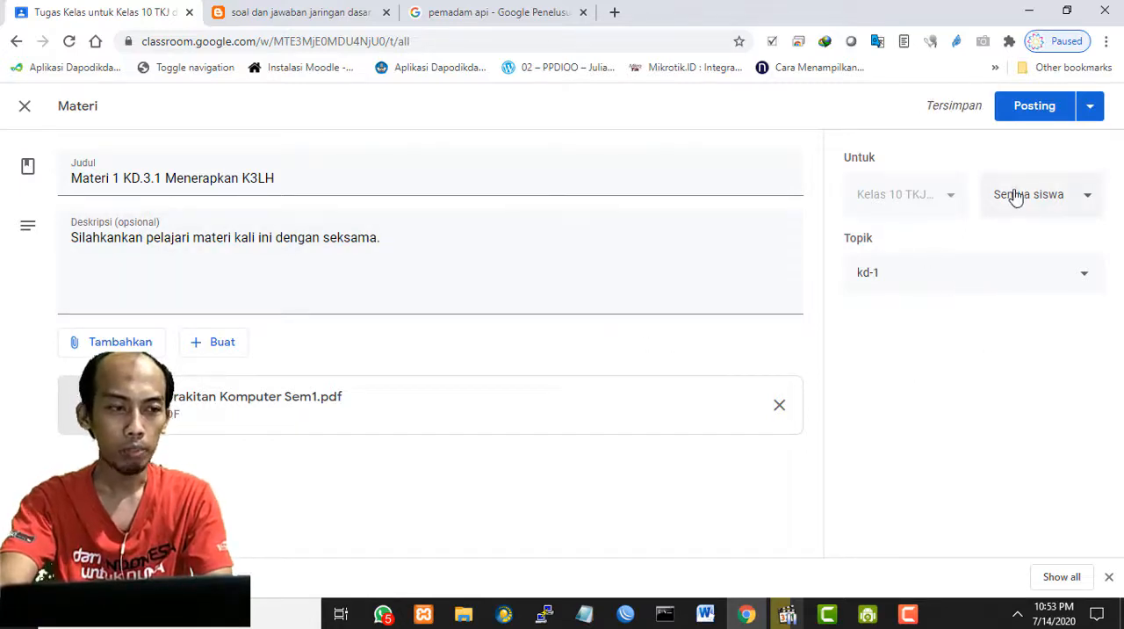
click(1034, 113)
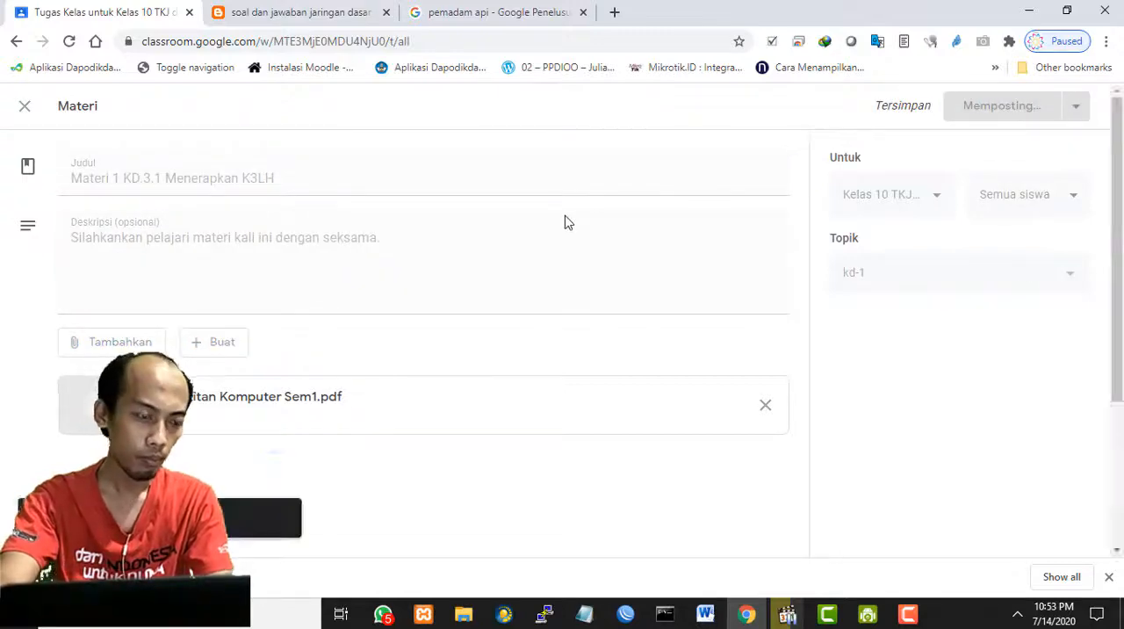
scroll(698, 301, down, 2)
scroll(698, 301, up, 2)
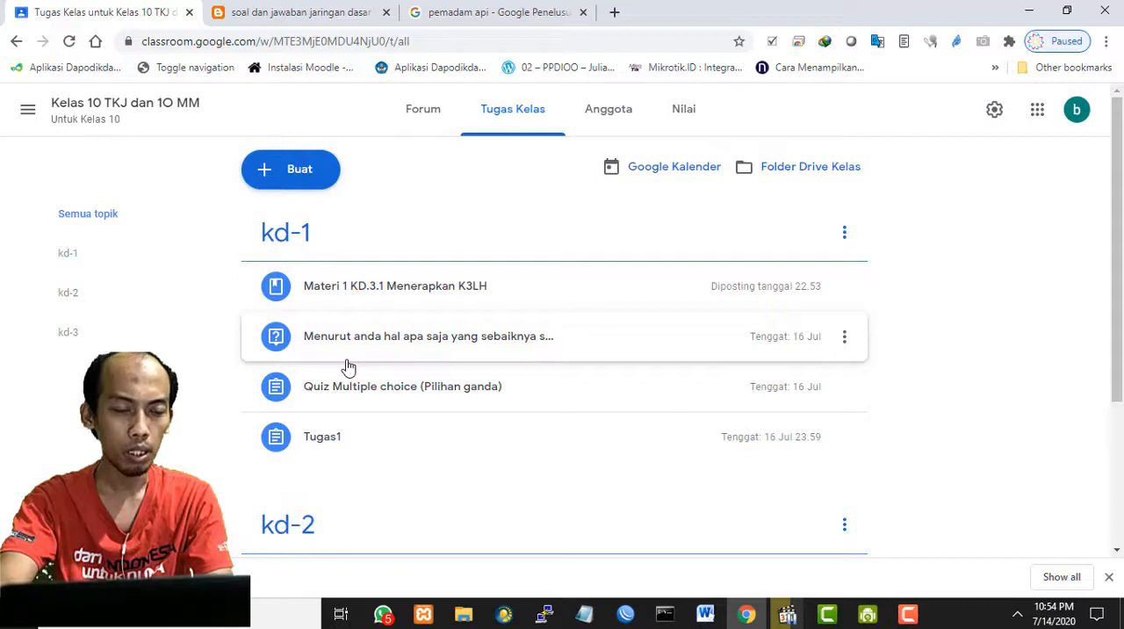
- Reuse the post "Materi 1 KD.3.1 Menerapkan K3LH" from Kelas 10 TKJ dan 10 MM, with new copies of all attachments
click(293, 176)
click(1029, 305)
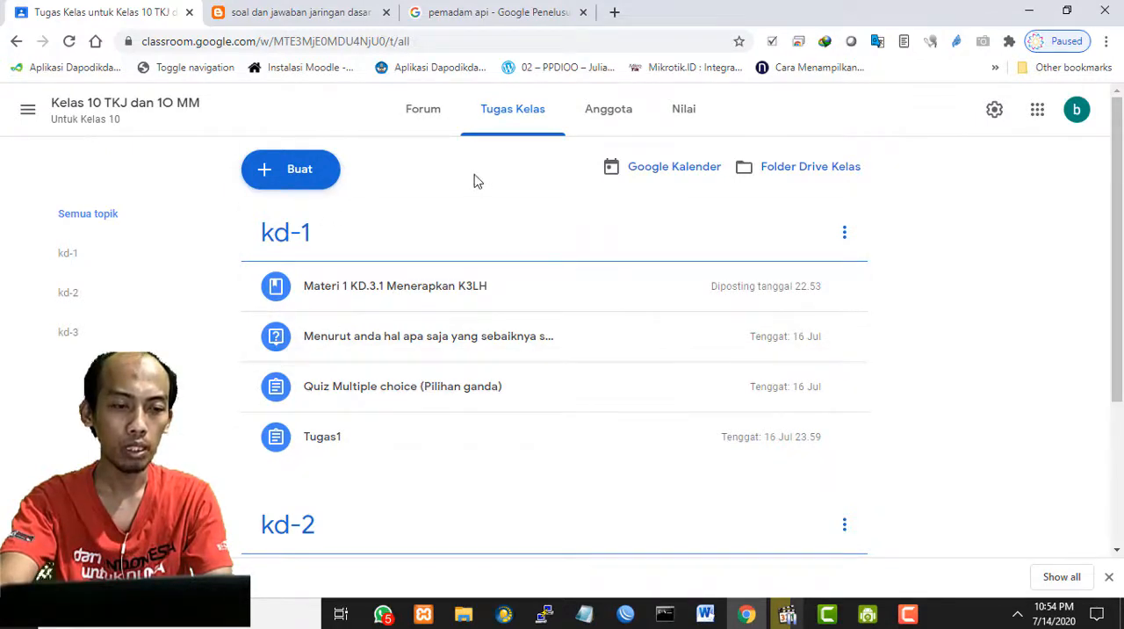
click(293, 172)
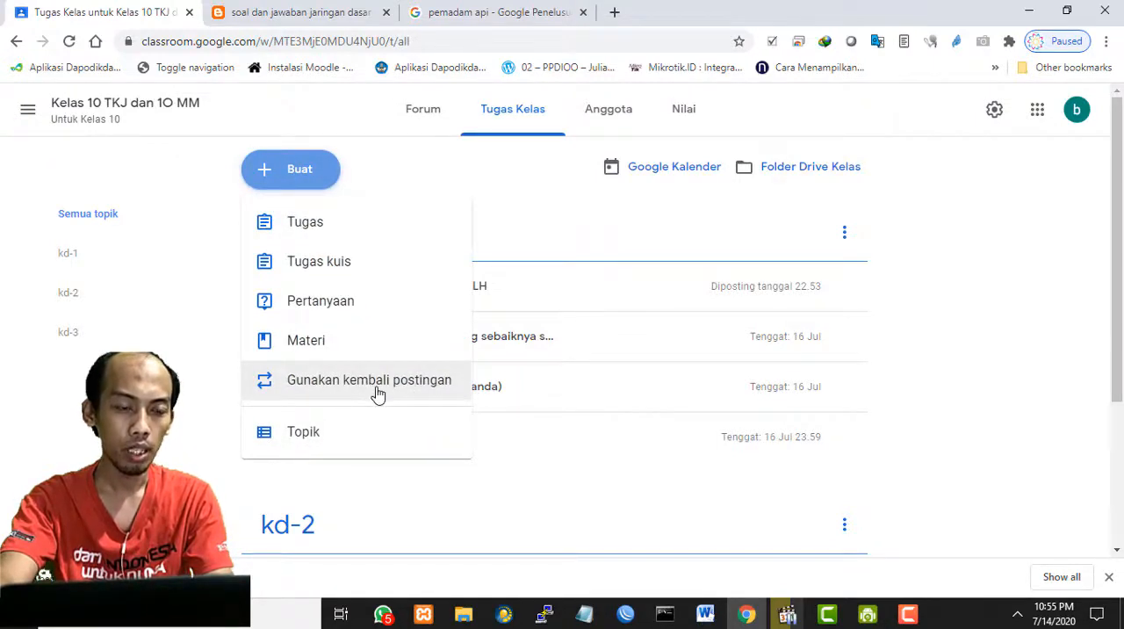
click(408, 392)
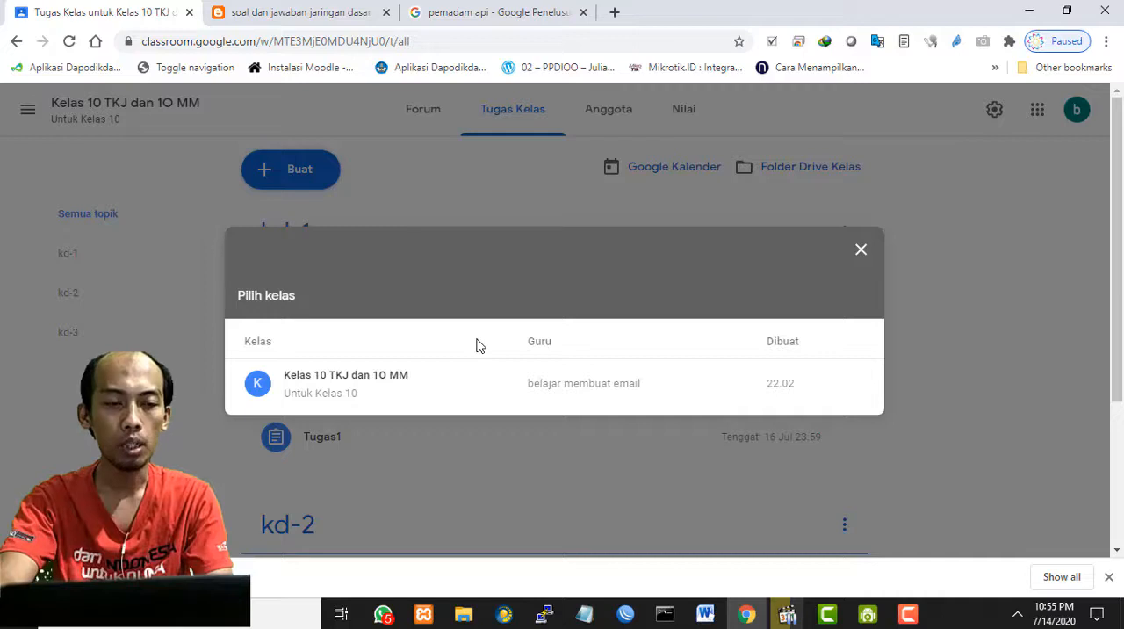
click(342, 382)
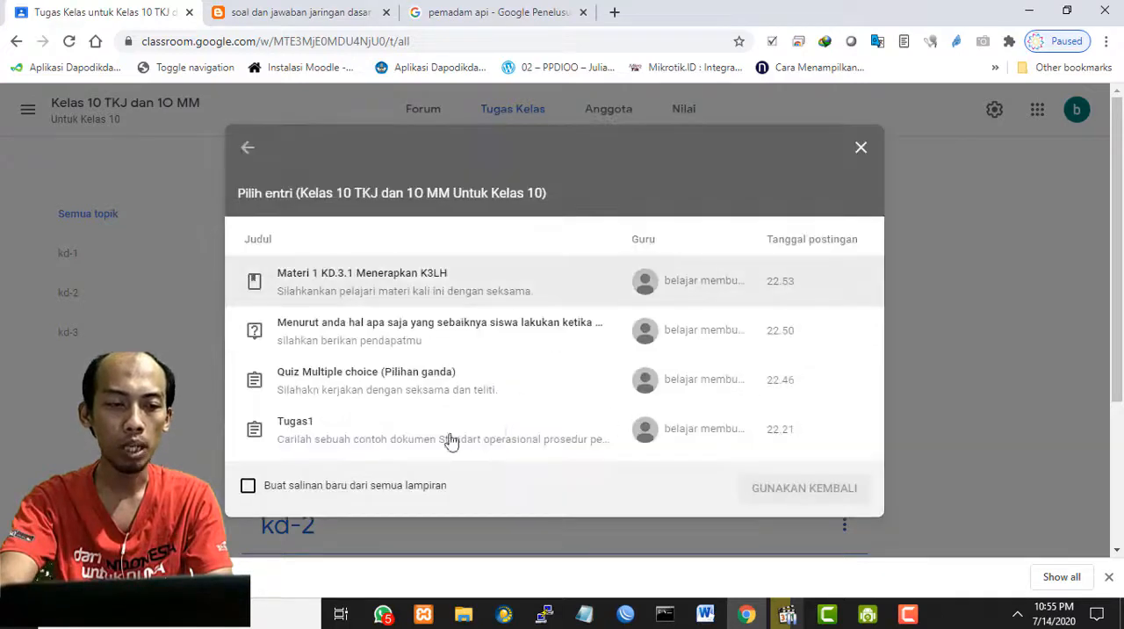
click(283, 489)
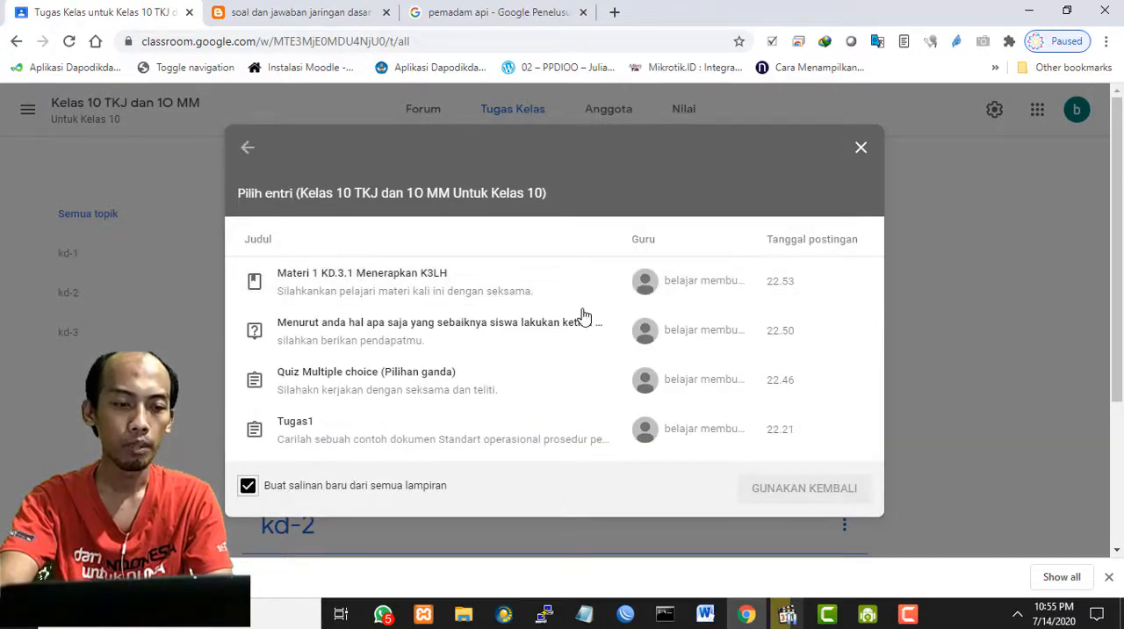
click(404, 293)
click(423, 333)
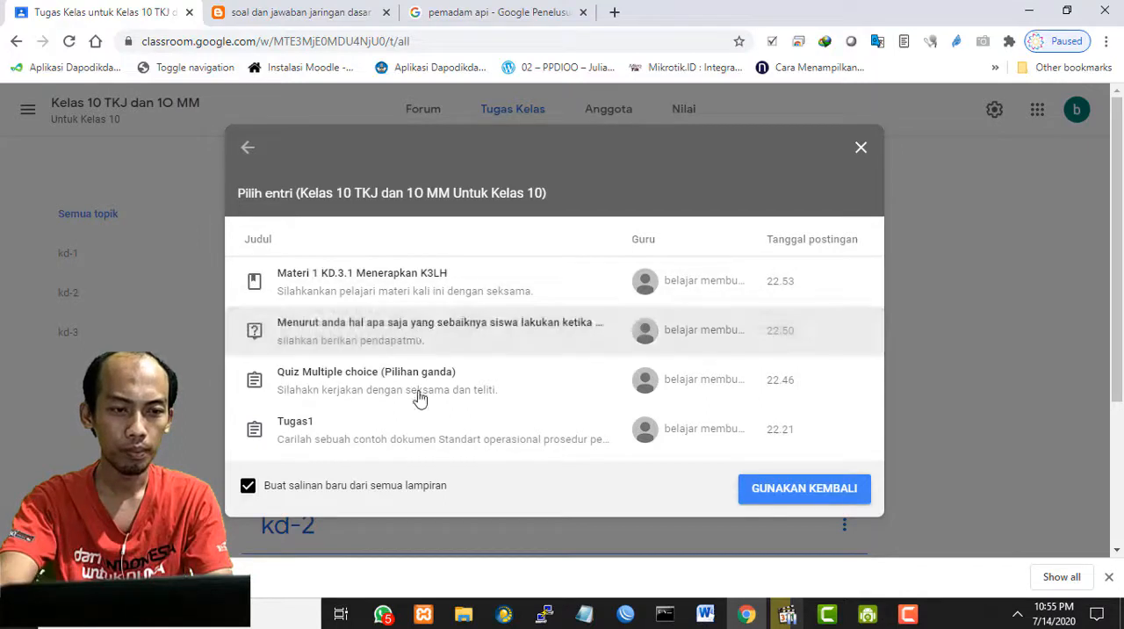
click(484, 287)
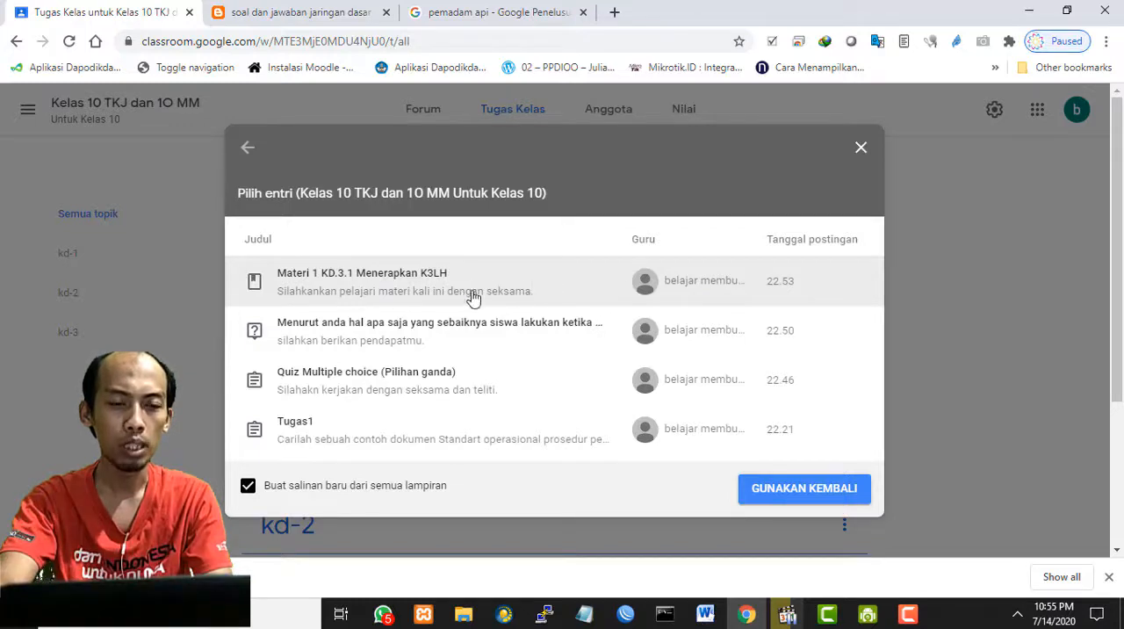
click(786, 491)
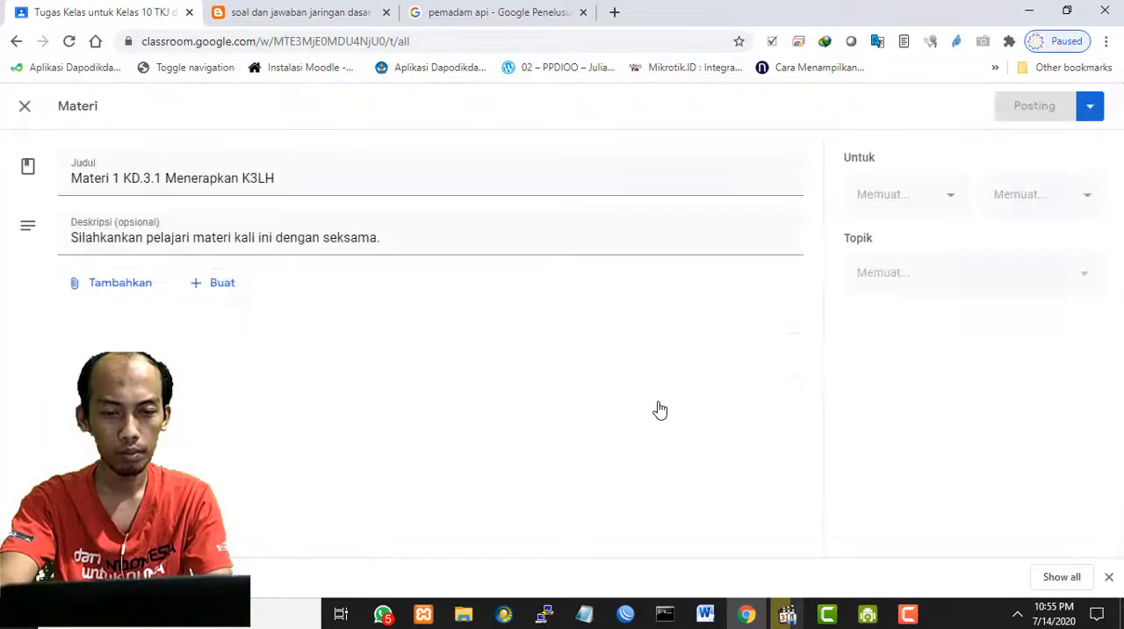
- Change the reused material's title to "Materi 2 KD.3.2"
click(345, 177)
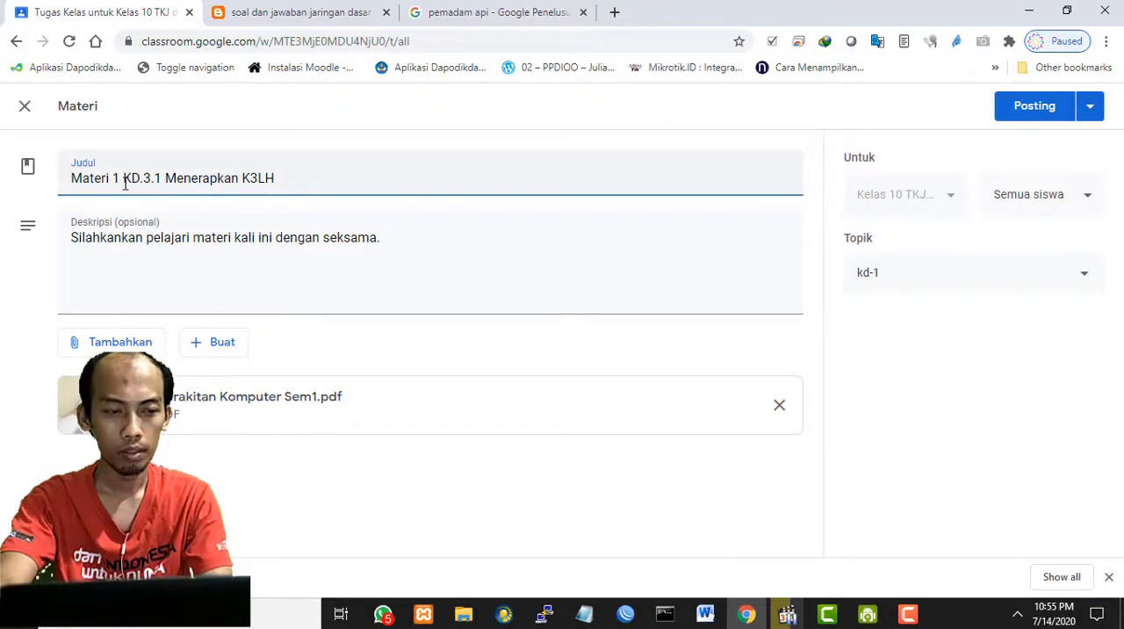
drag(113, 179, 358, 178)
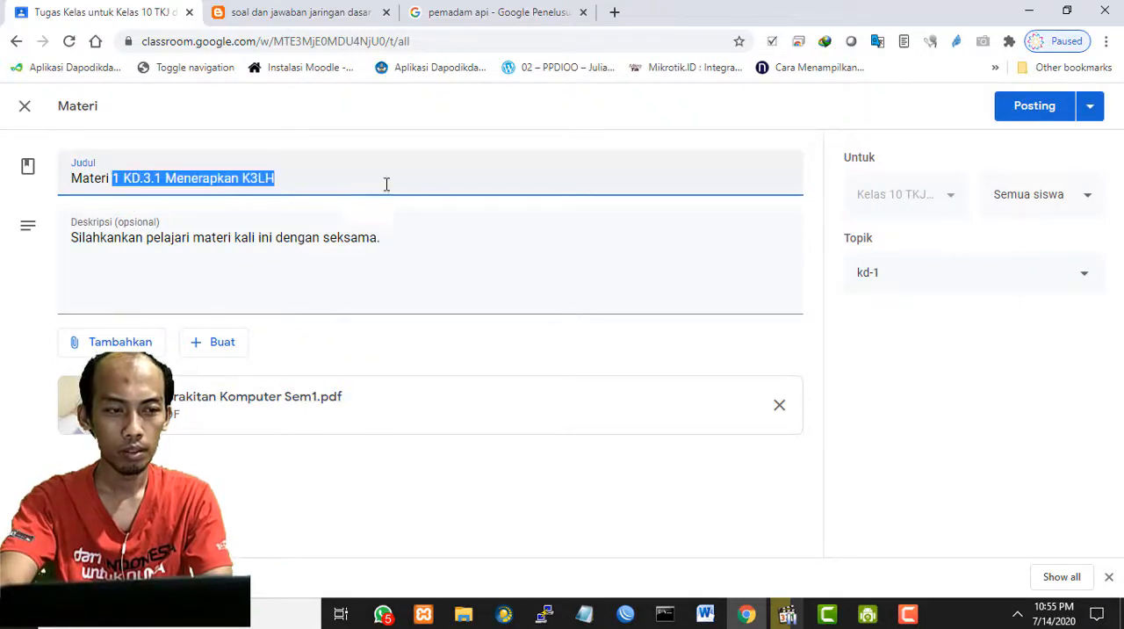
text(2)
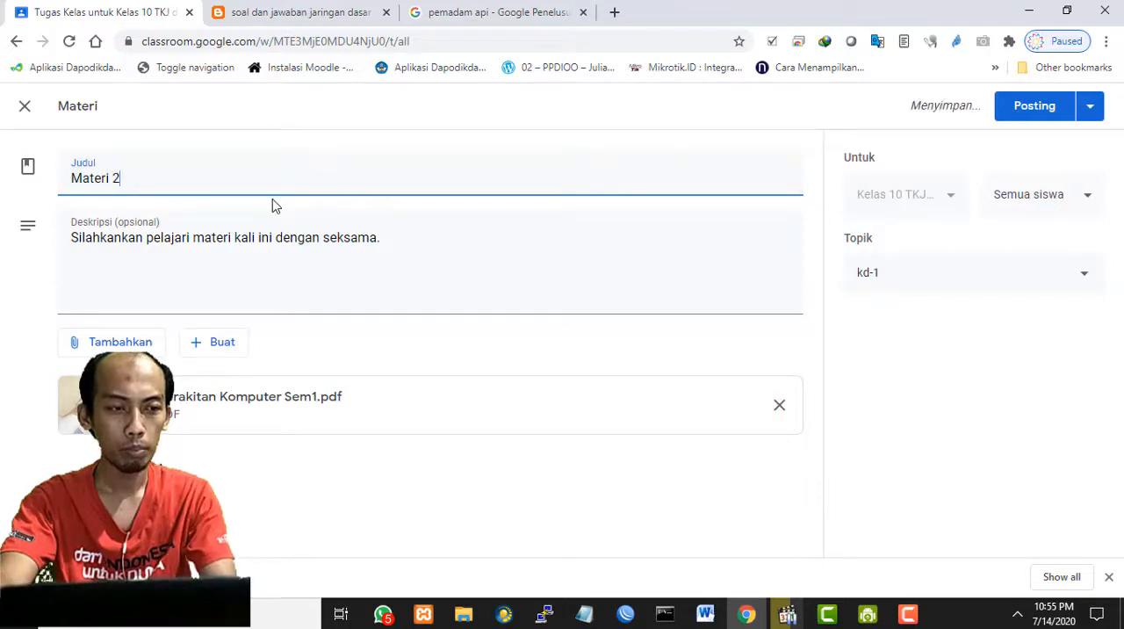
text( KD)
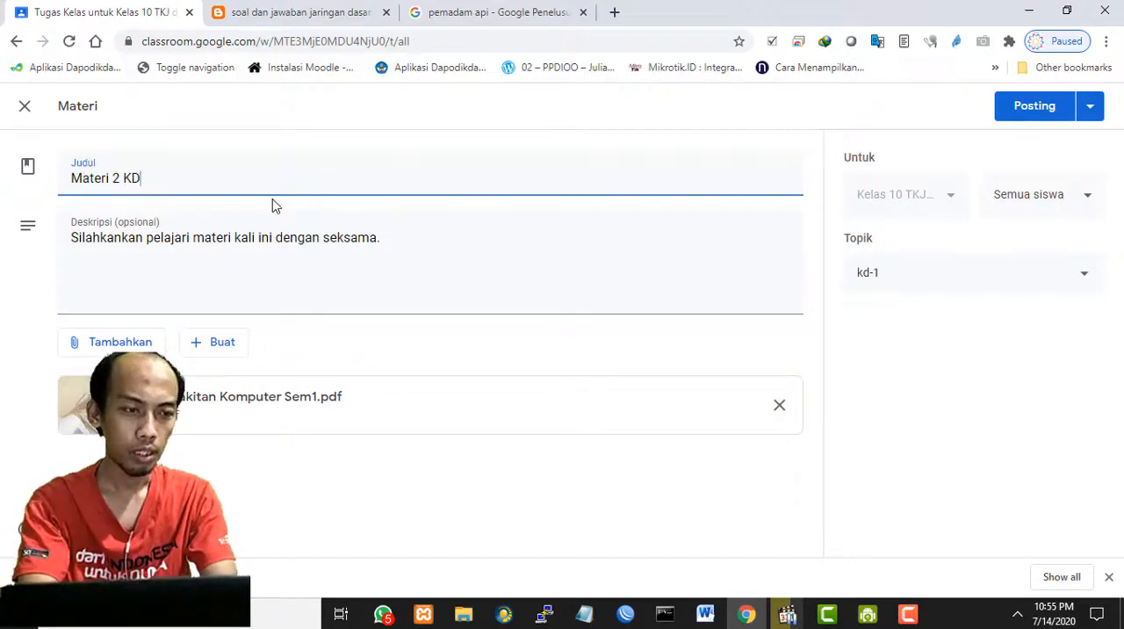
text(.3.2)
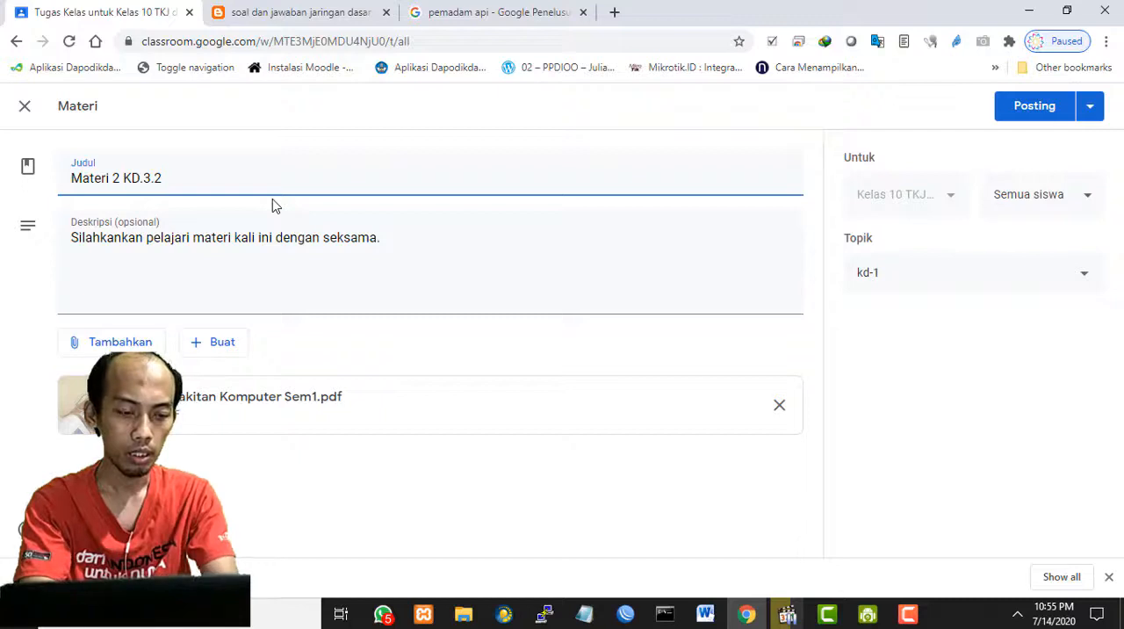
- File the reused material under the topic kd-2 and post it to all students
click(983, 278)
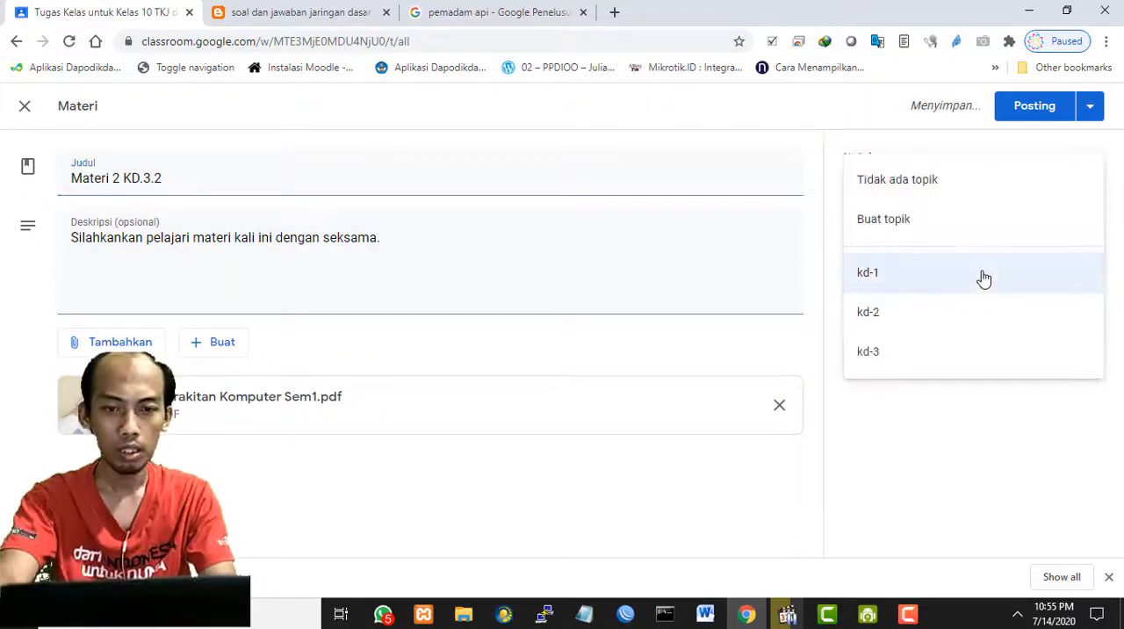
click(956, 316)
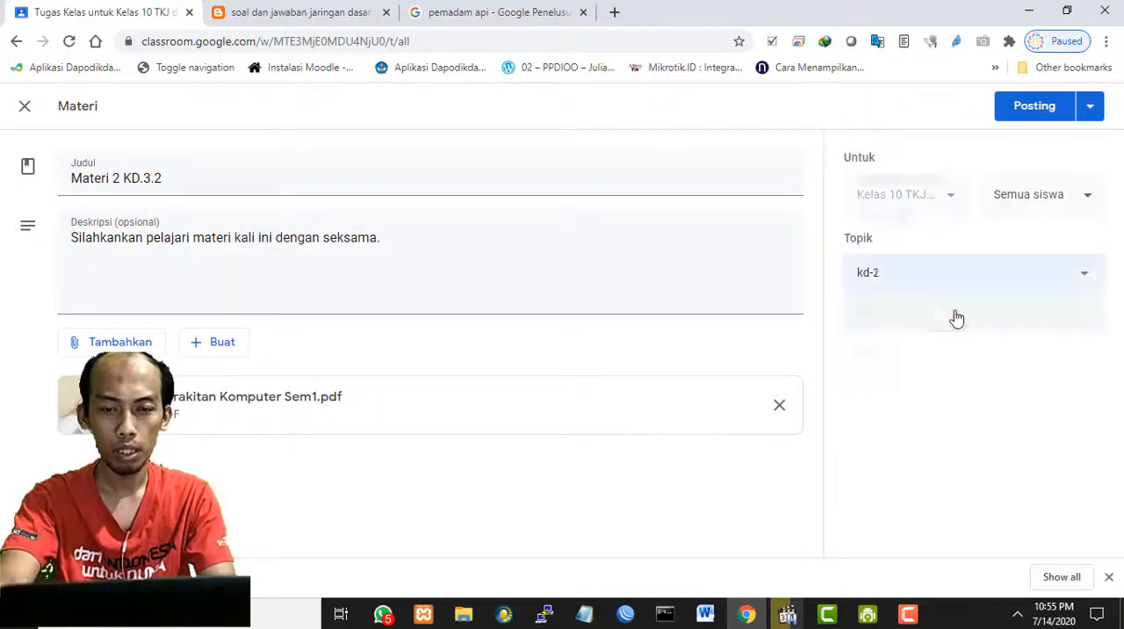
click(1033, 116)
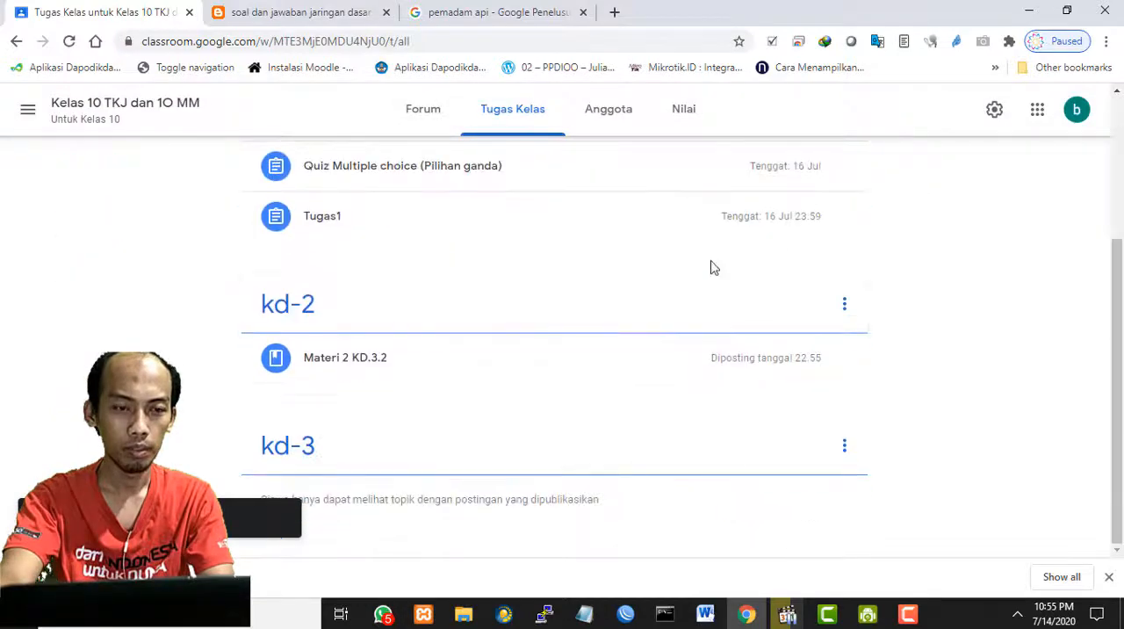
- Look over the posts filed under the topics kd-1, kd-2 and kd-3 in the classwork list
scroll(718, 294, up, 2)
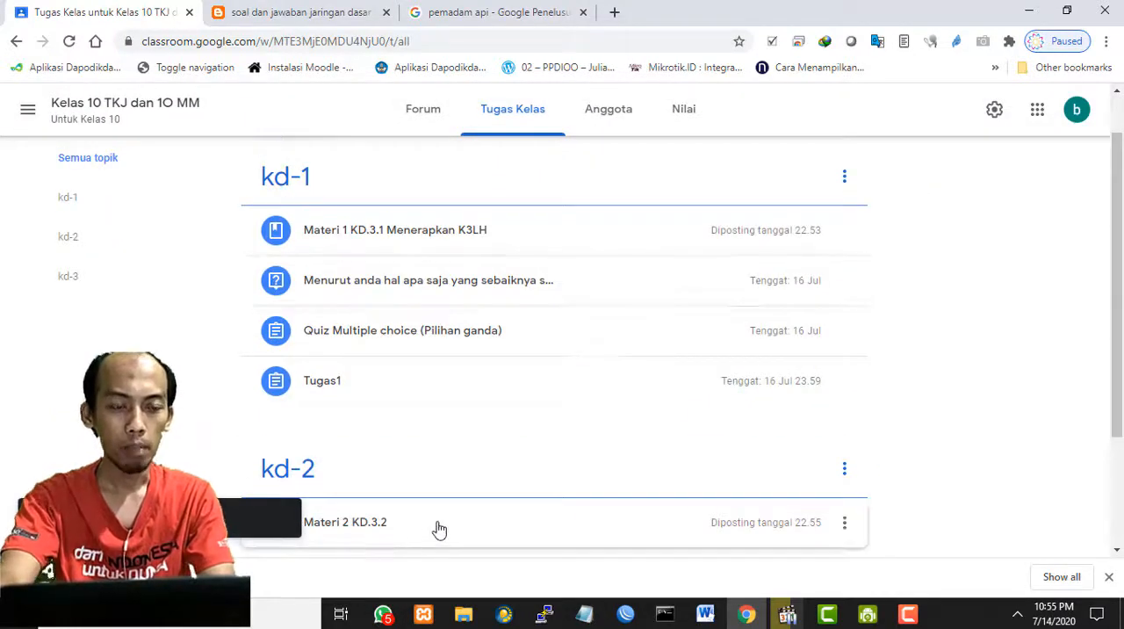
scroll(579, 504, down, 1)
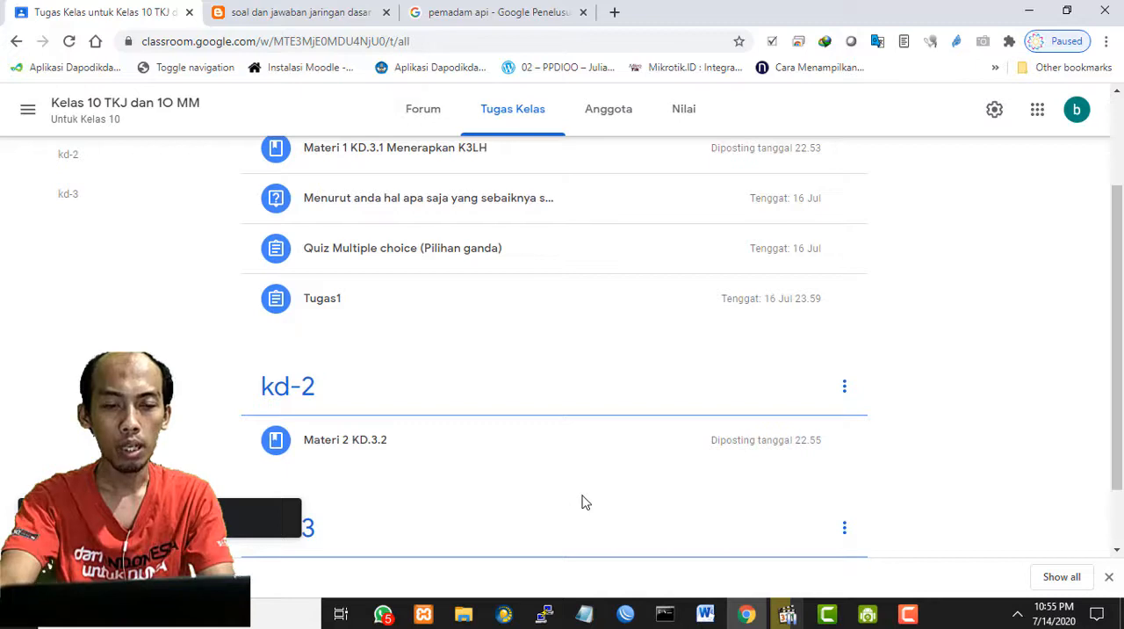
scroll(585, 502, up, 1)
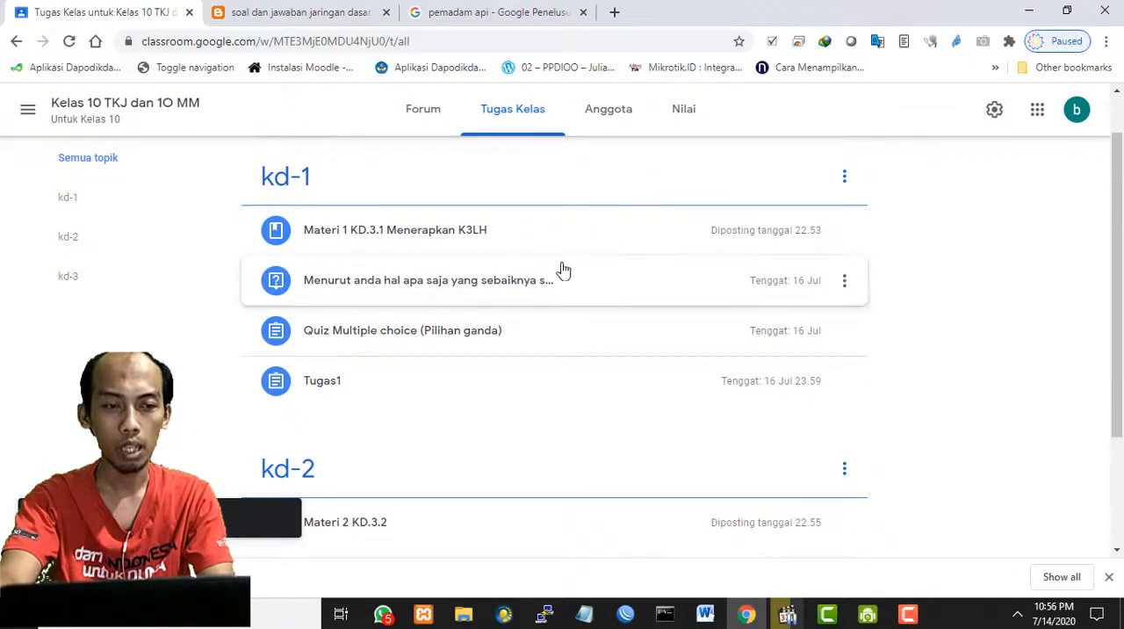
scroll(552, 268, down, 2)
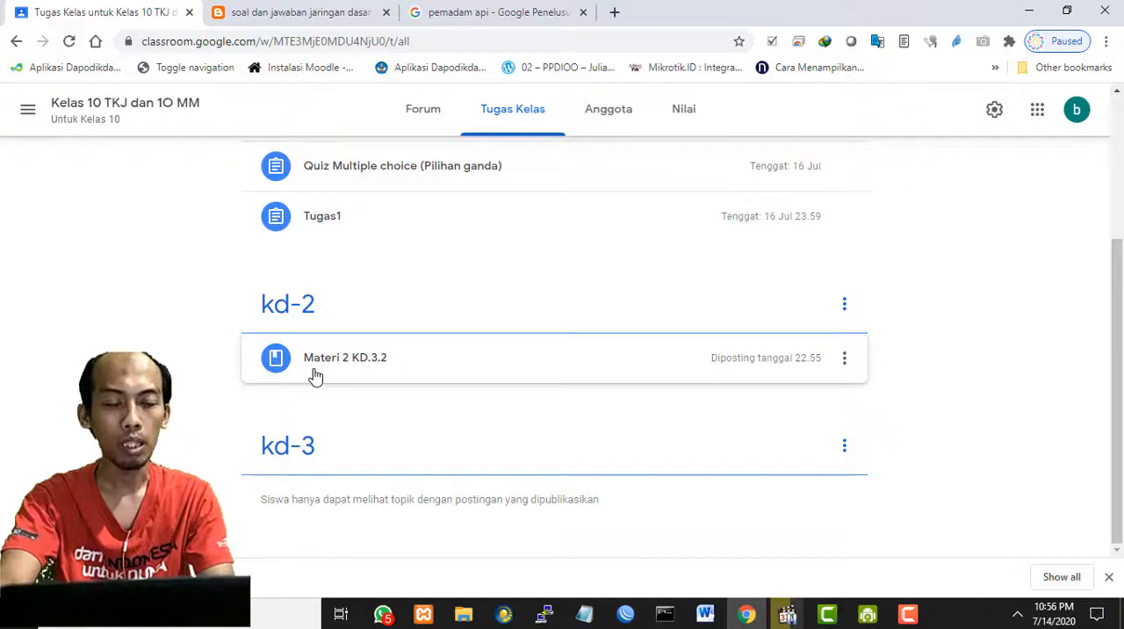
scroll(540, 383, up, 1)
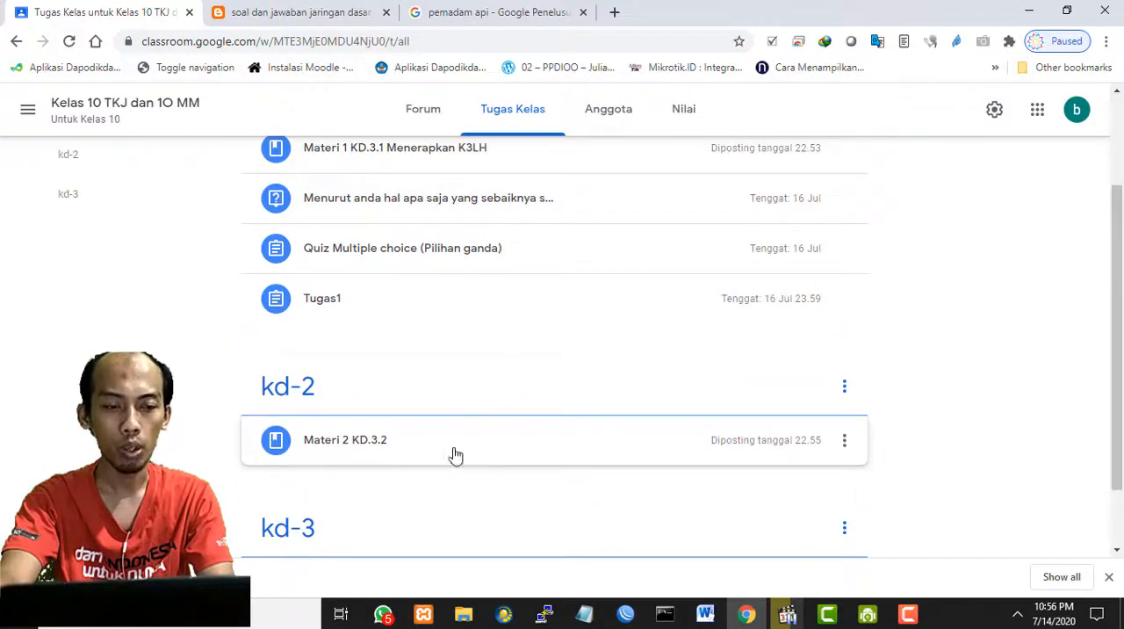
scroll(484, 436, up, 2)
scroll(597, 431, down, 2)
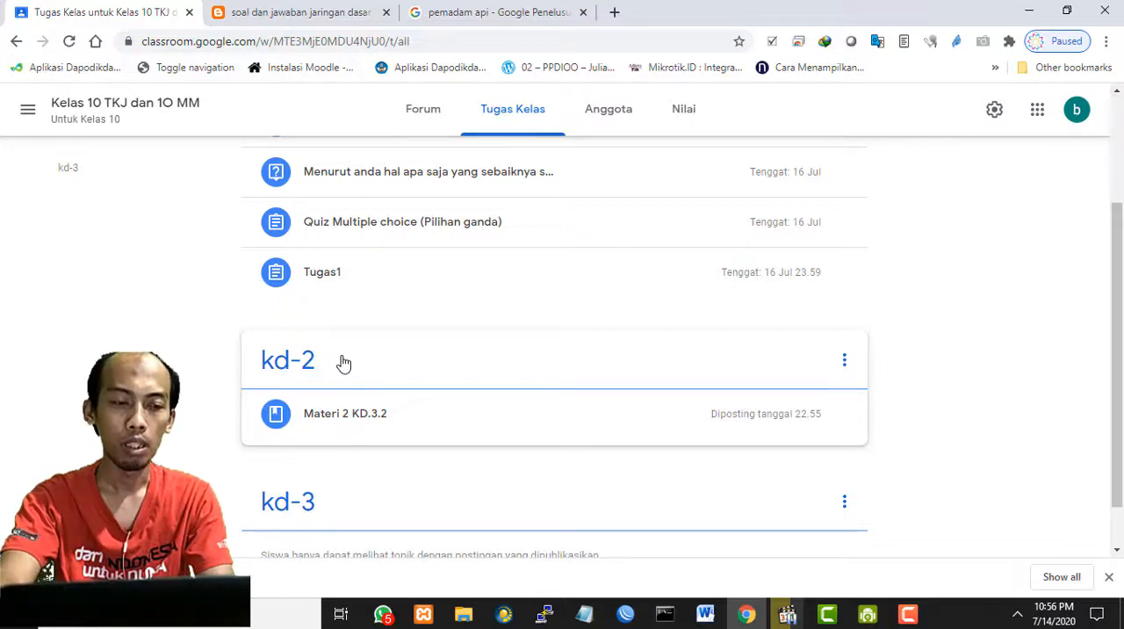
scroll(491, 356, up, 1)
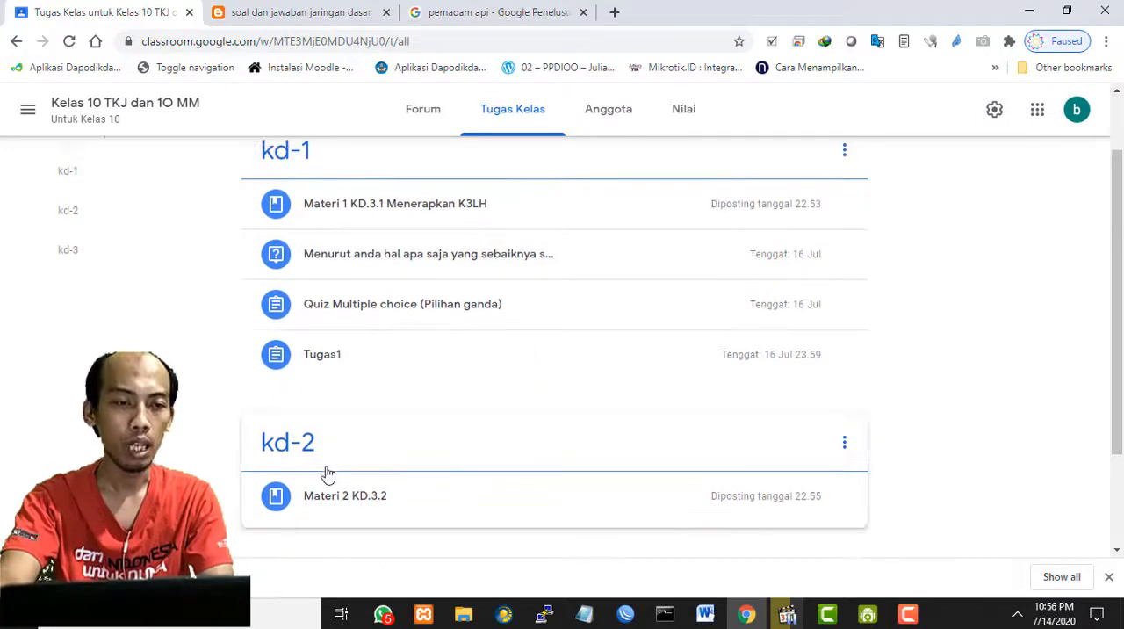
scroll(956, 431, up, 1)
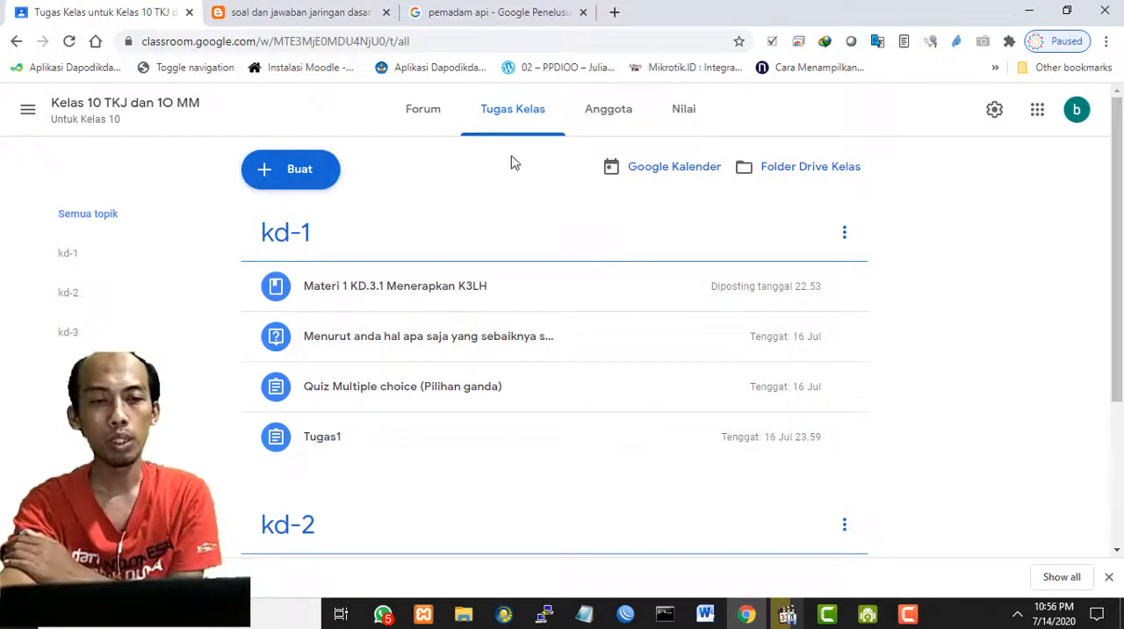
- Open the class's member page listing its teachers and students
click(595, 119)
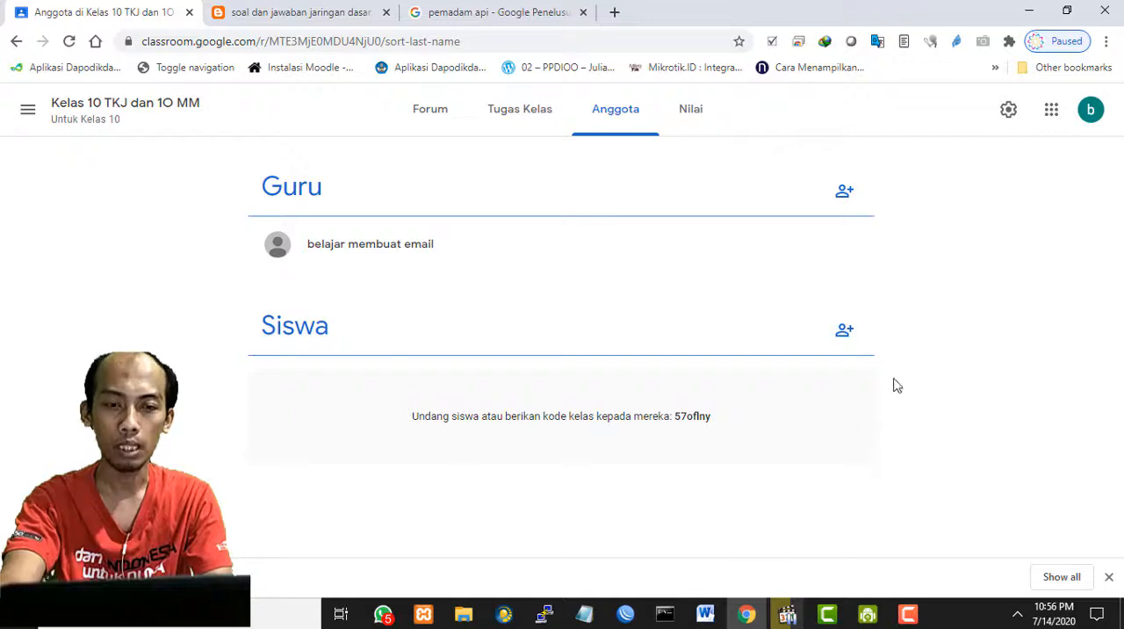
- View the form for inviting students to the class, and close it without inviting anyone
click(843, 333)
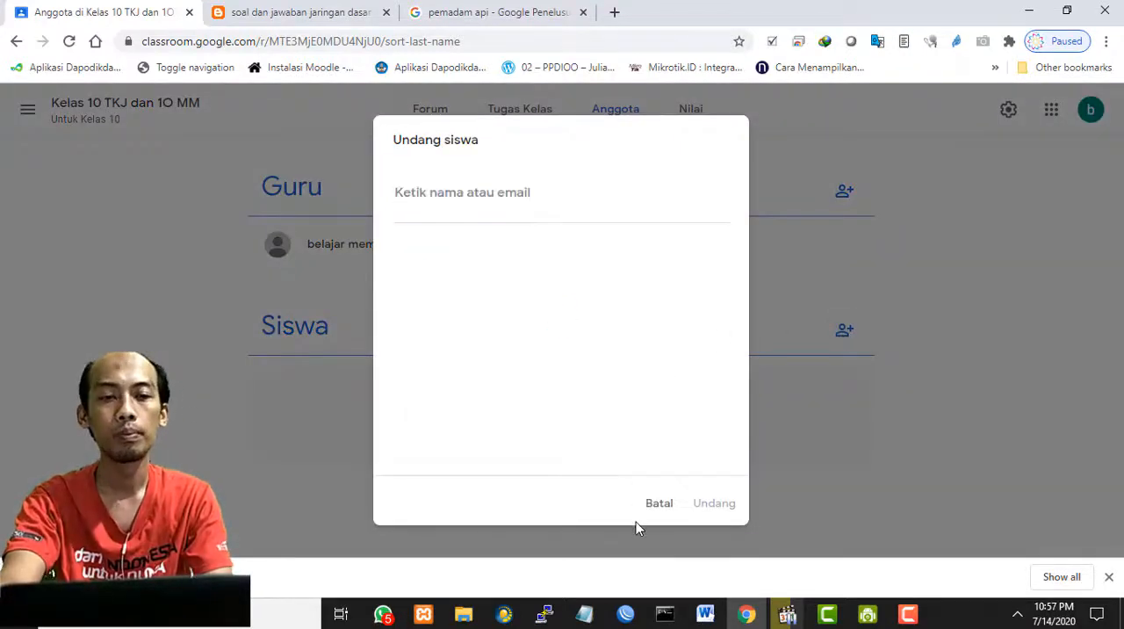
click(652, 504)
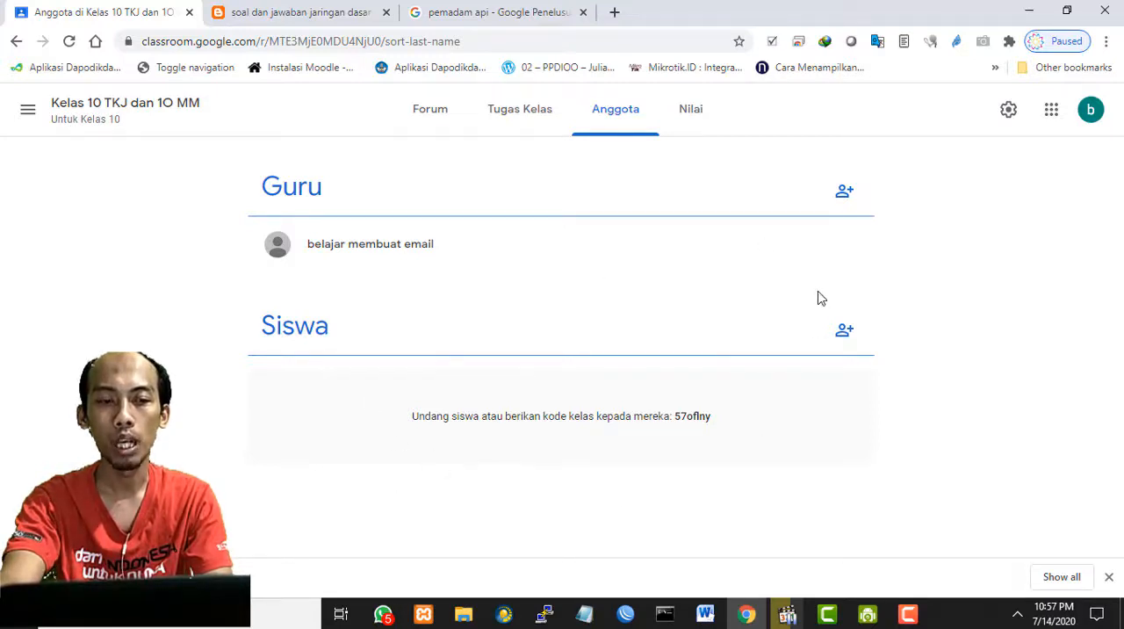
click(844, 334)
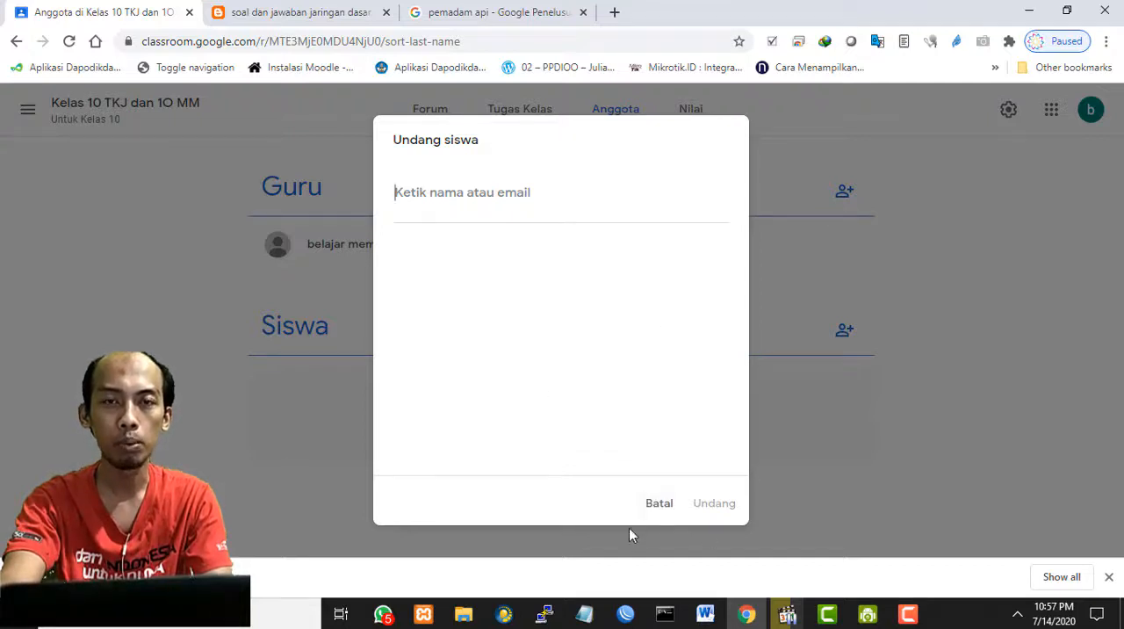
click(659, 504)
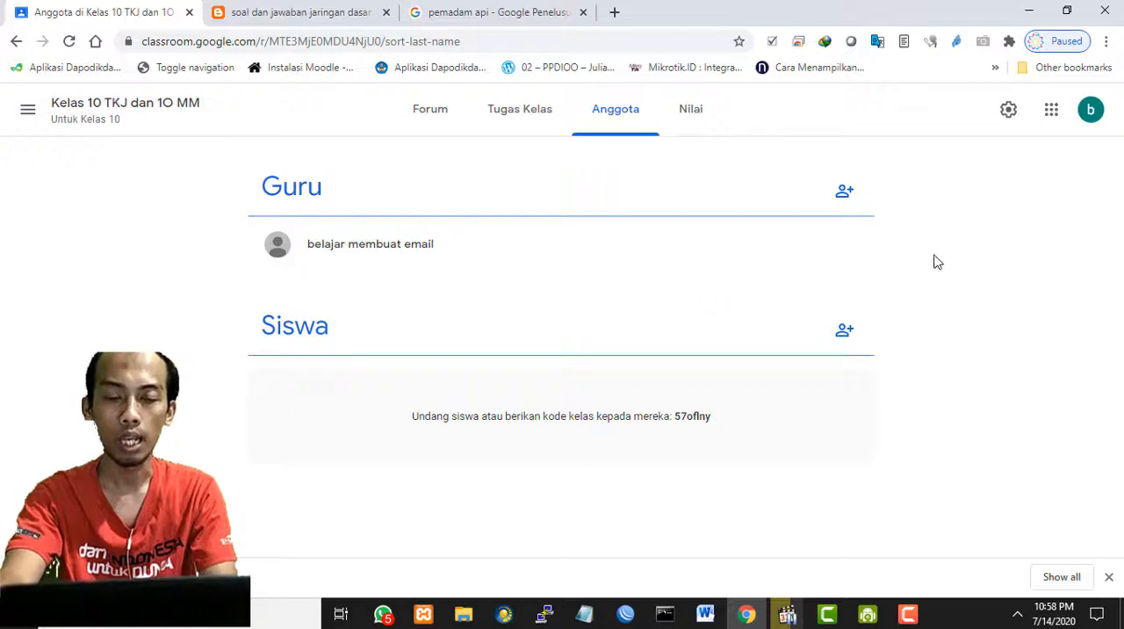
- Go from the member page to the Forum page of the class Kelas 10 TKJ dan 10 MM
click(29, 115)
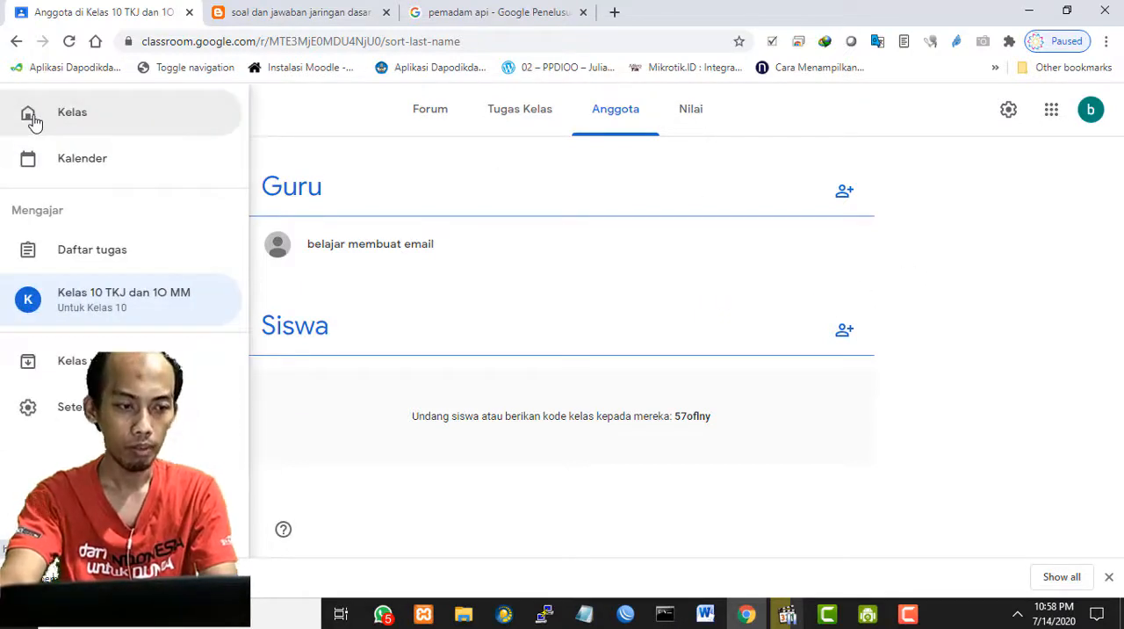
click(566, 378)
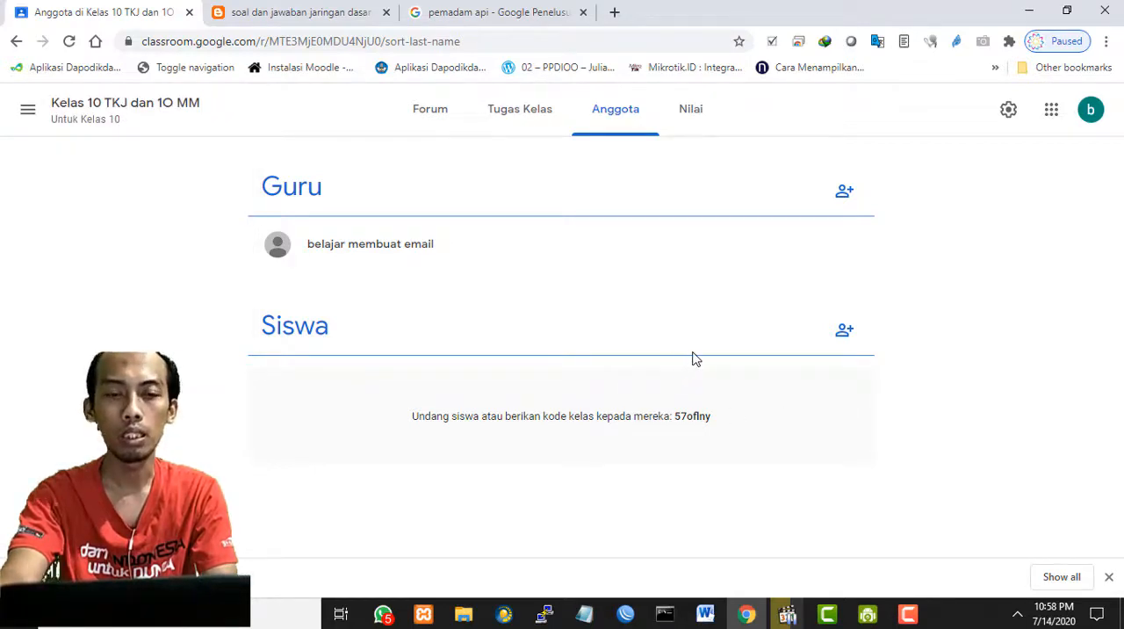
click(28, 114)
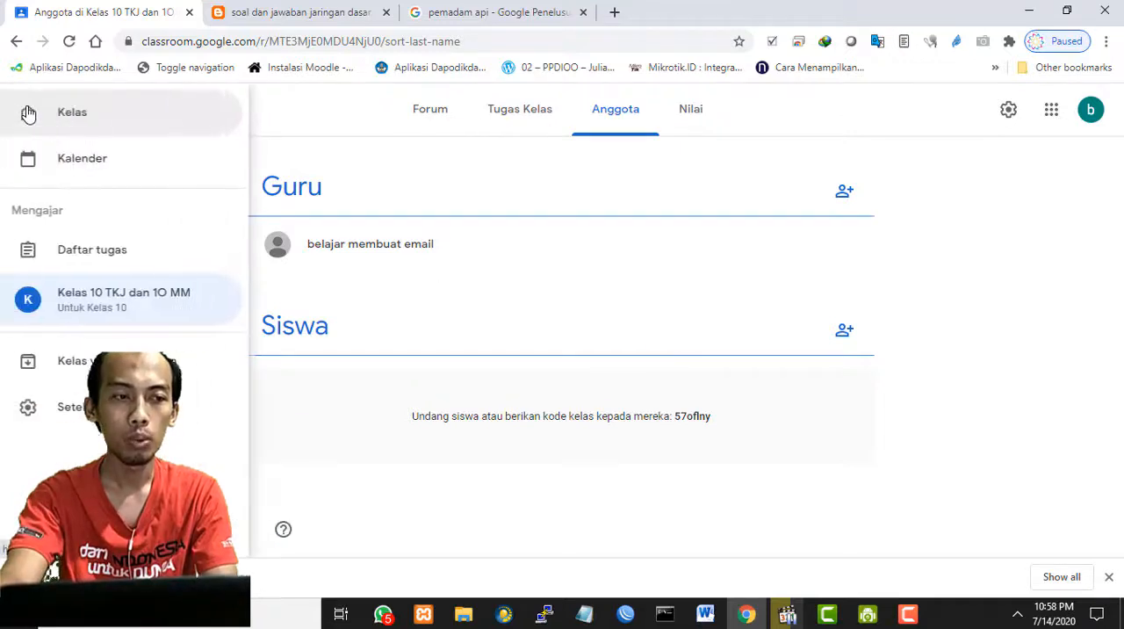
click(114, 306)
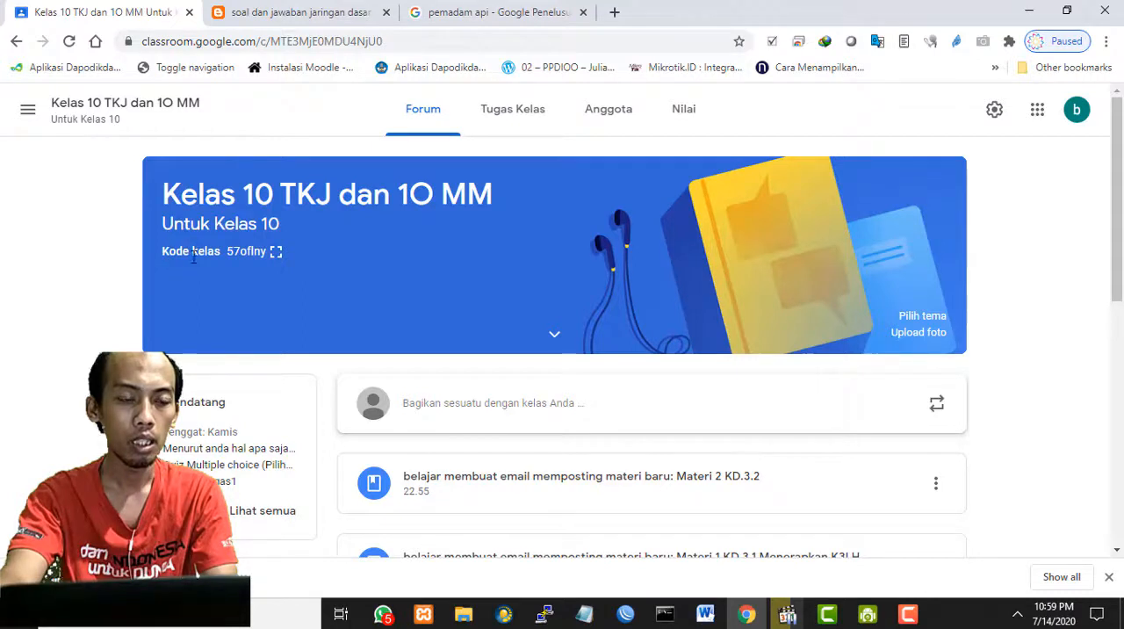
- Display the class code enlarged, highlight it for viewing, and close the enlarged display
drag(162, 252, 359, 259)
click(3, 256)
click(275, 252)
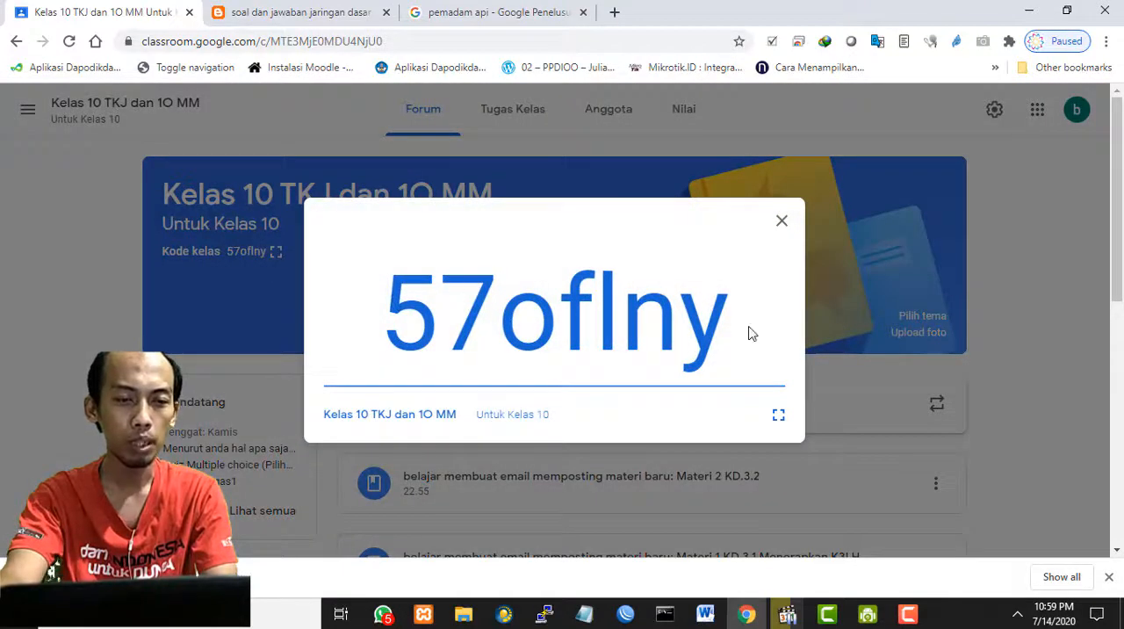
drag(737, 329, 390, 316)
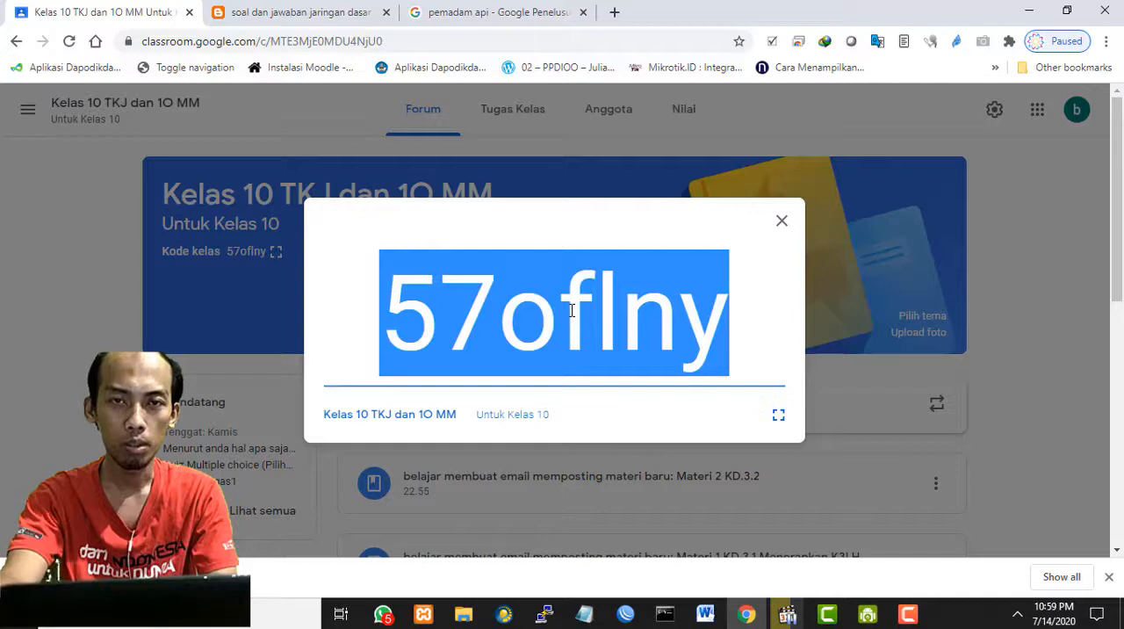
click(781, 220)
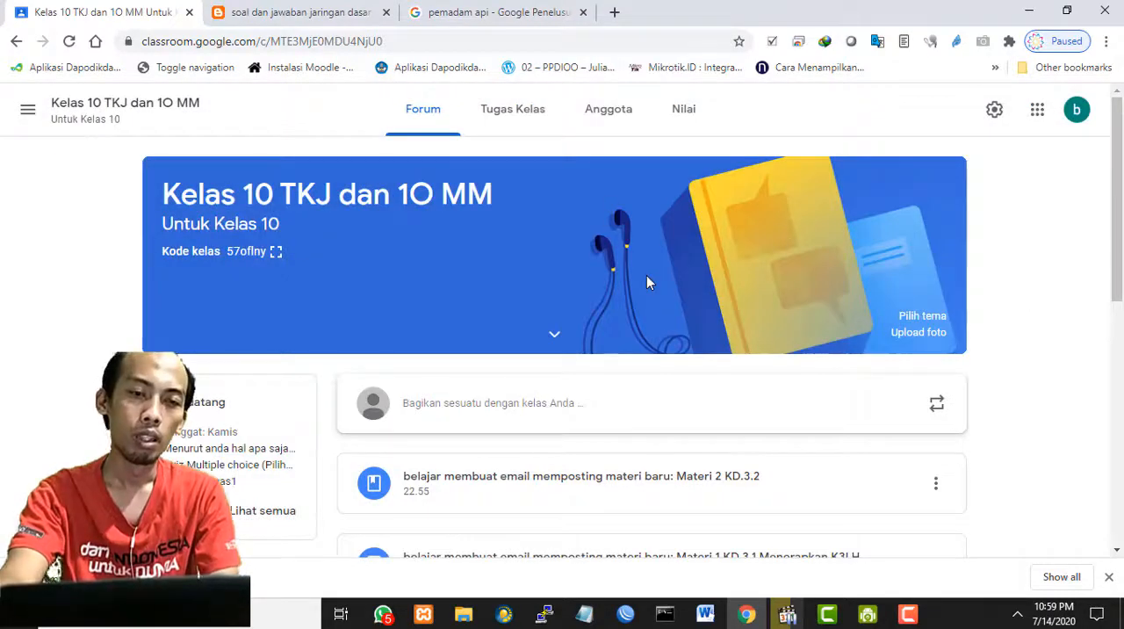
- Open the class's grade book and dismiss the introductory tip about the grading system
scroll(956, 279, down, 2)
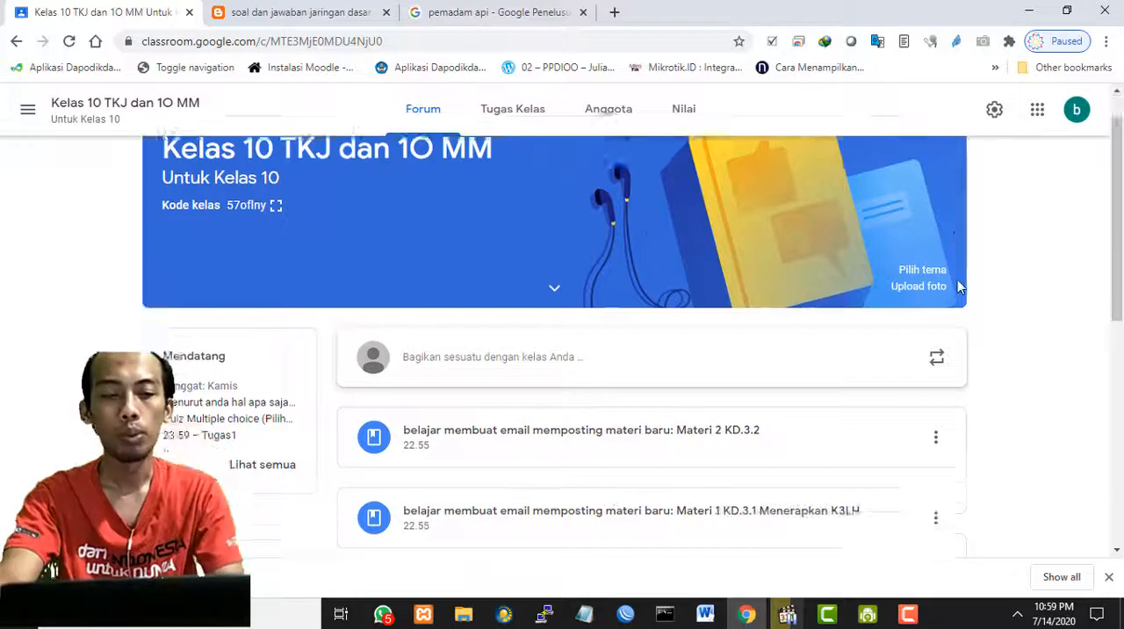
scroll(979, 294, up, 2)
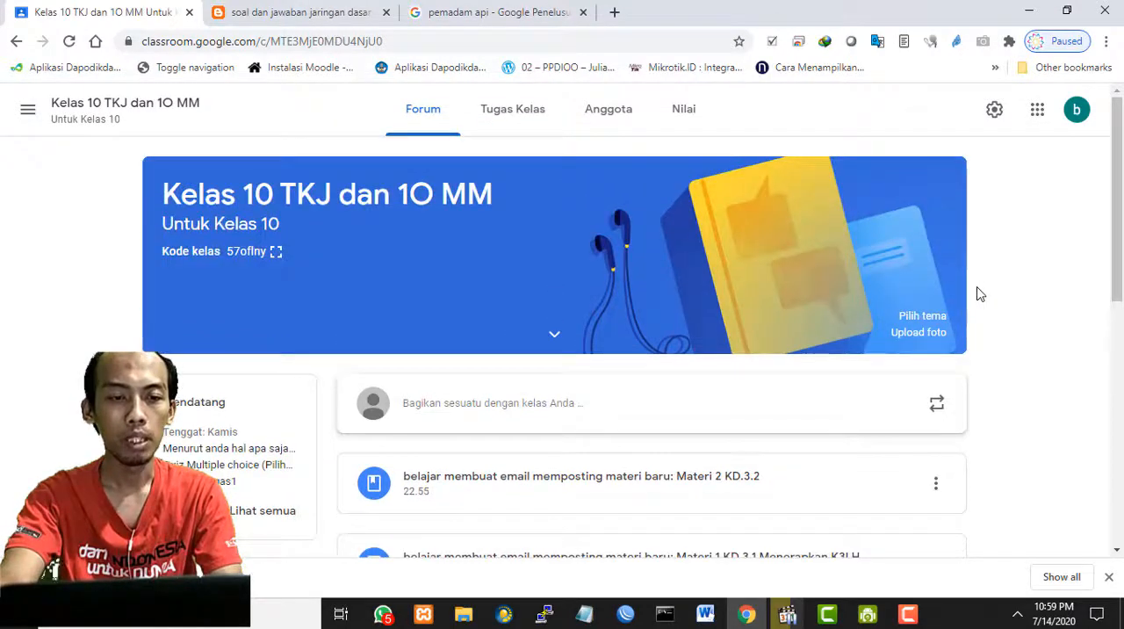
click(685, 113)
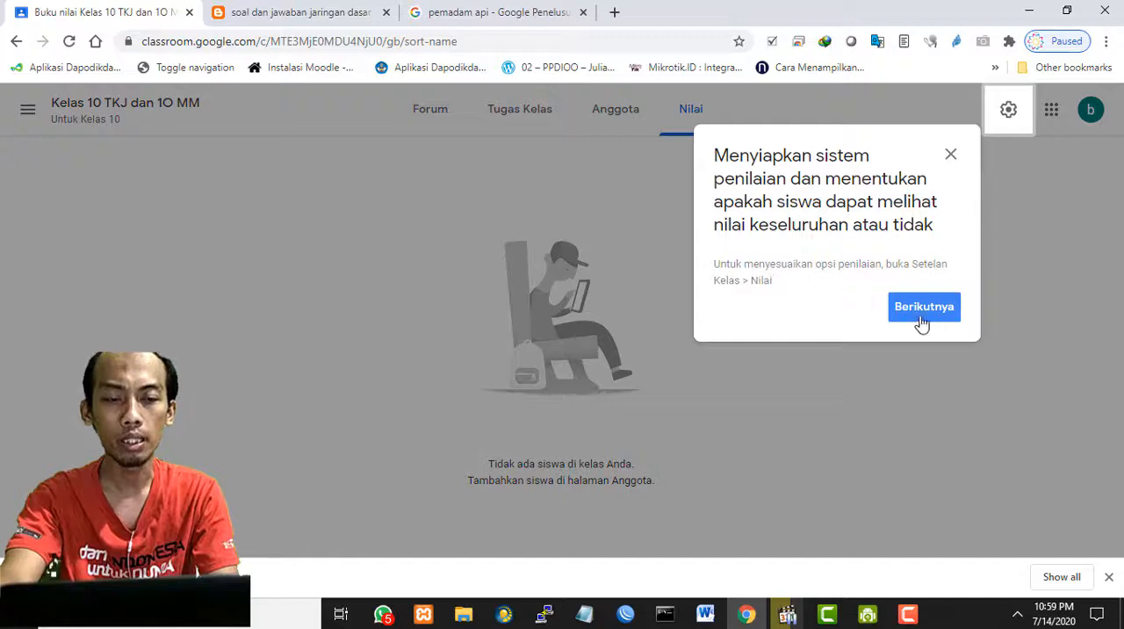
click(917, 309)
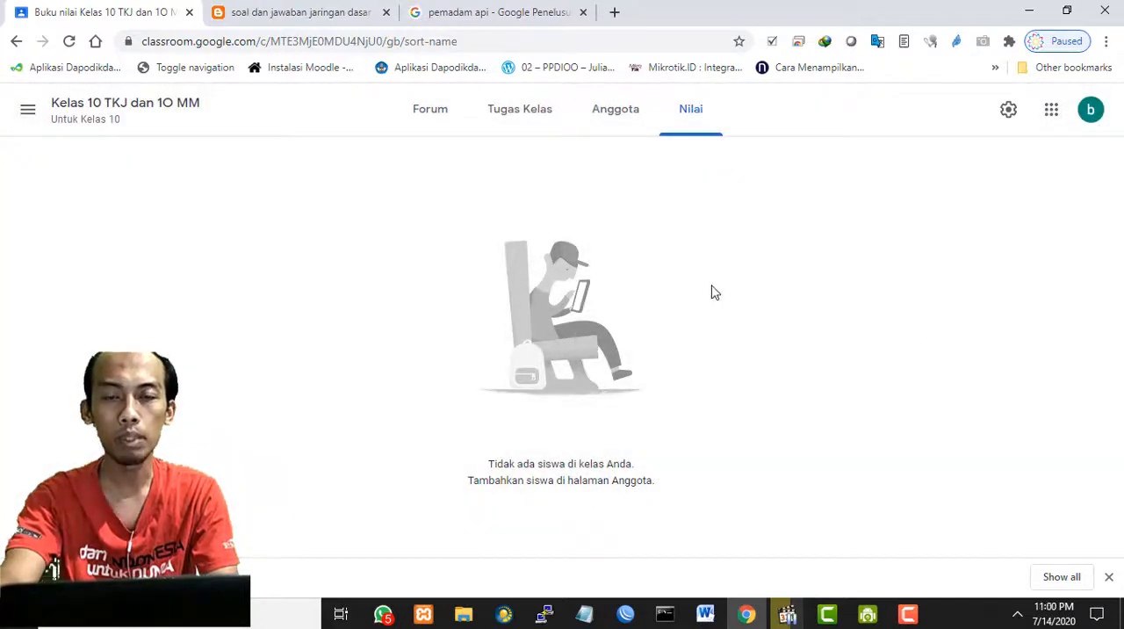